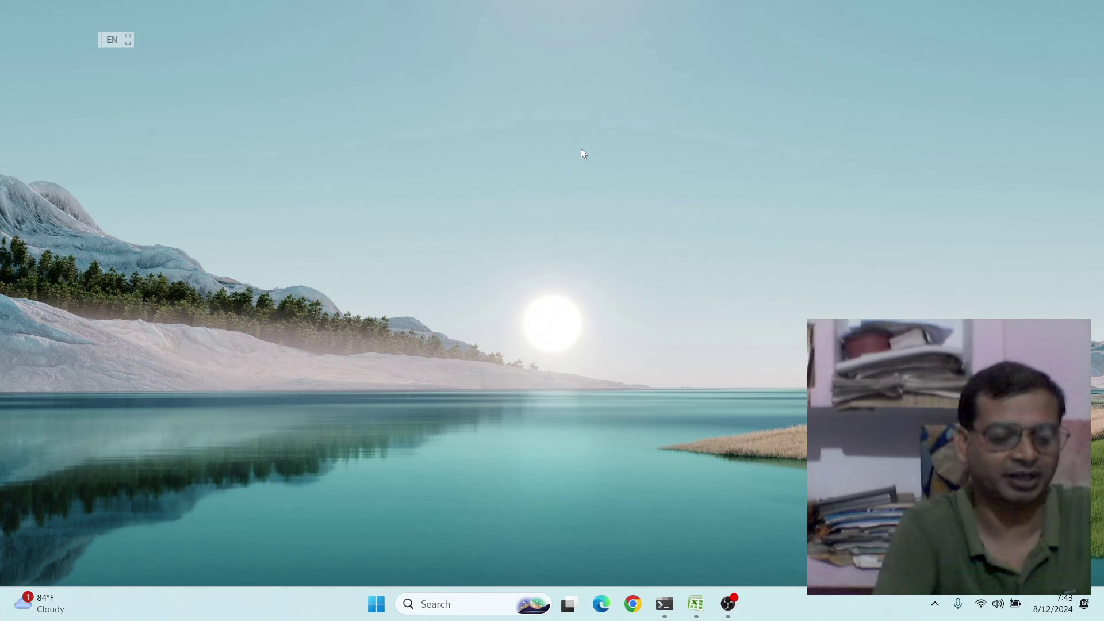
# - Launch Excel from the Run box with 'excel', then minimize the new blank Book2 window
pyautogui.press('super+r')
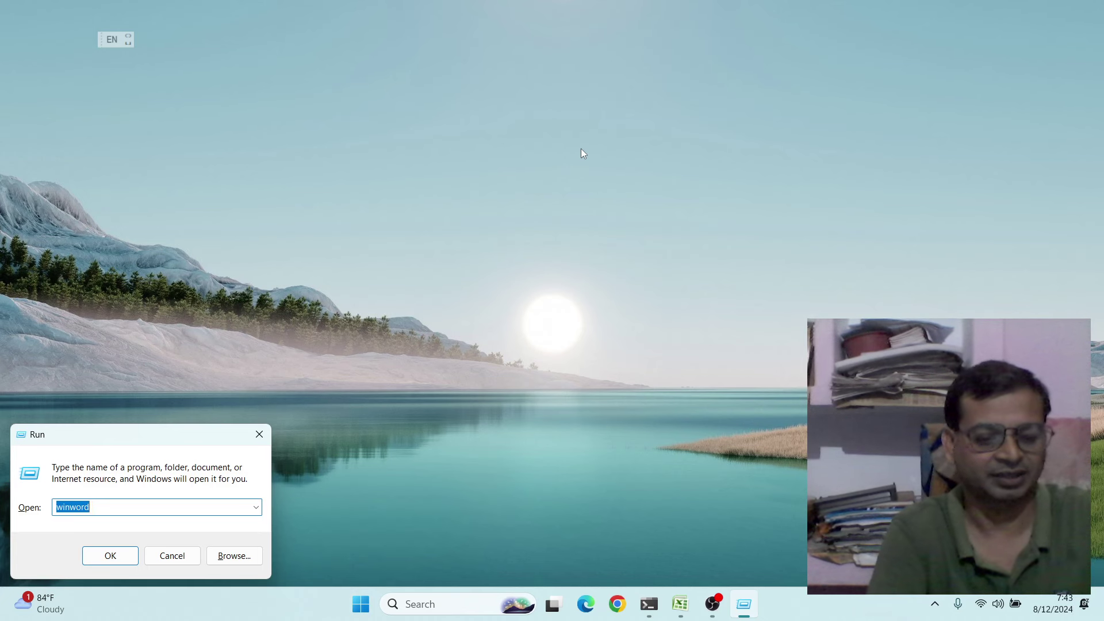
pyautogui.write('excel')
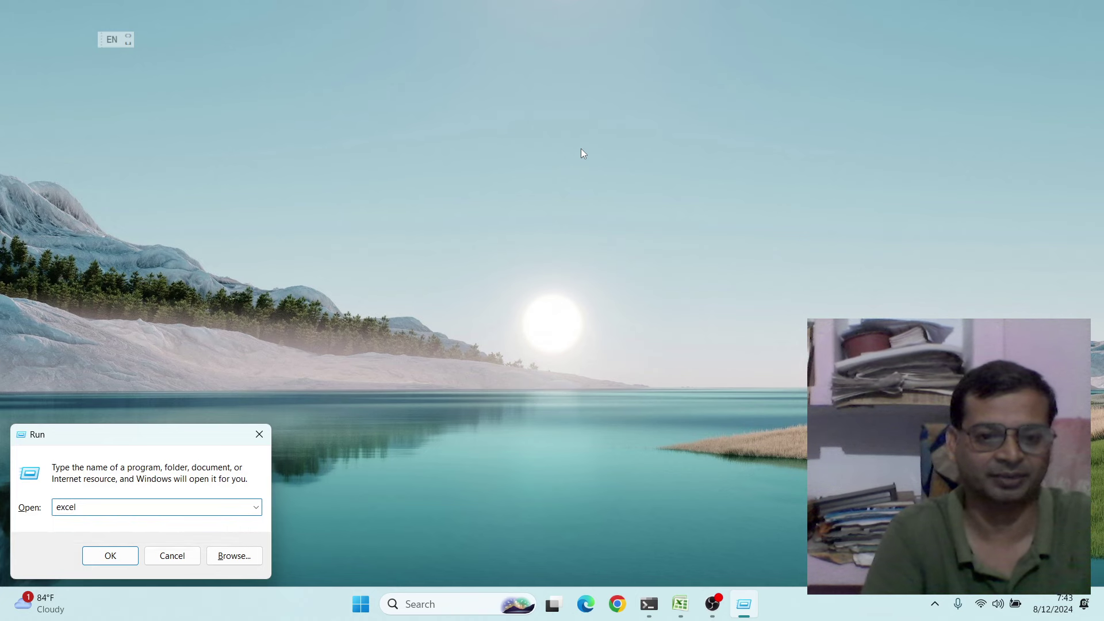
pyautogui.press('Return')
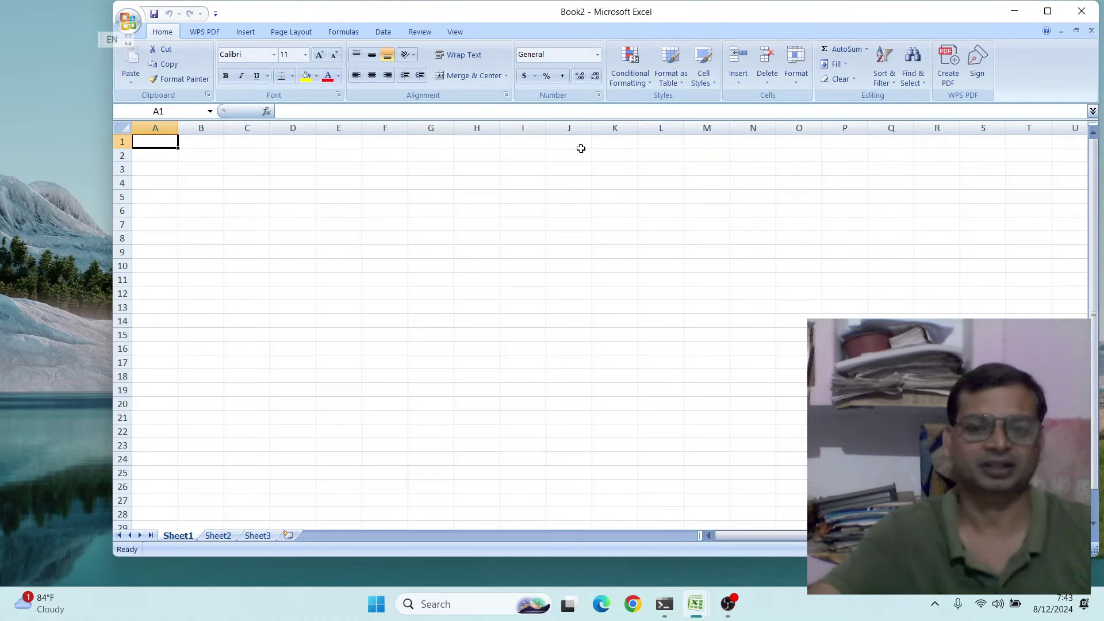
pyautogui.click(1016, 12)
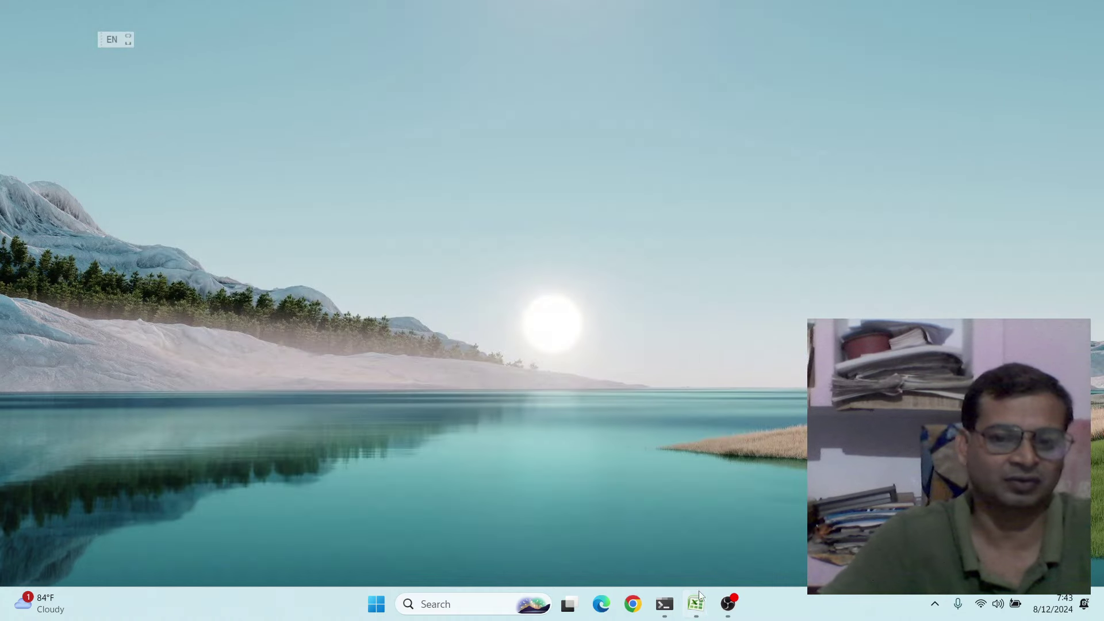
# - Restore Book1, select cell B1, and bring up the Formulas Date & Time function list
pyautogui.moveTo(696, 604)
pyautogui.click(635, 540)
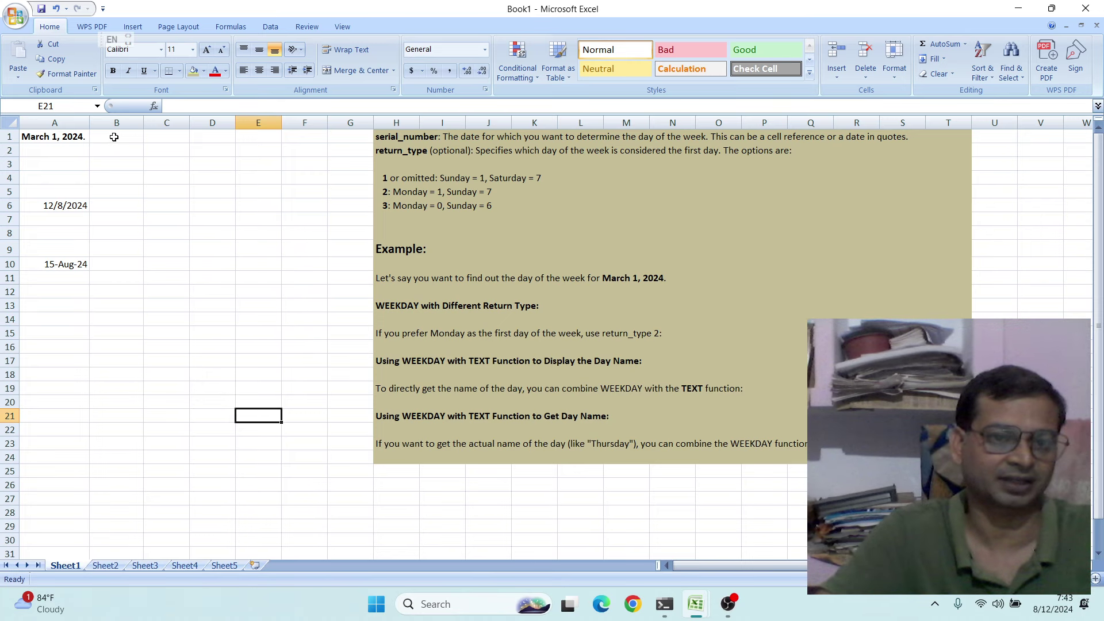
pyautogui.click(114, 137)
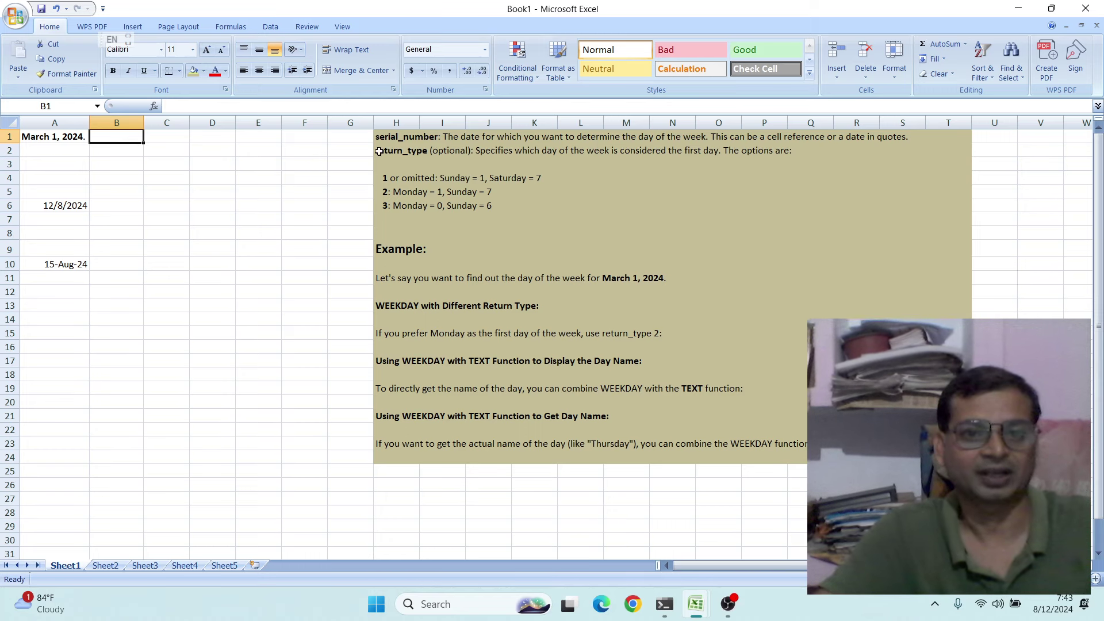
pyautogui.click(231, 26)
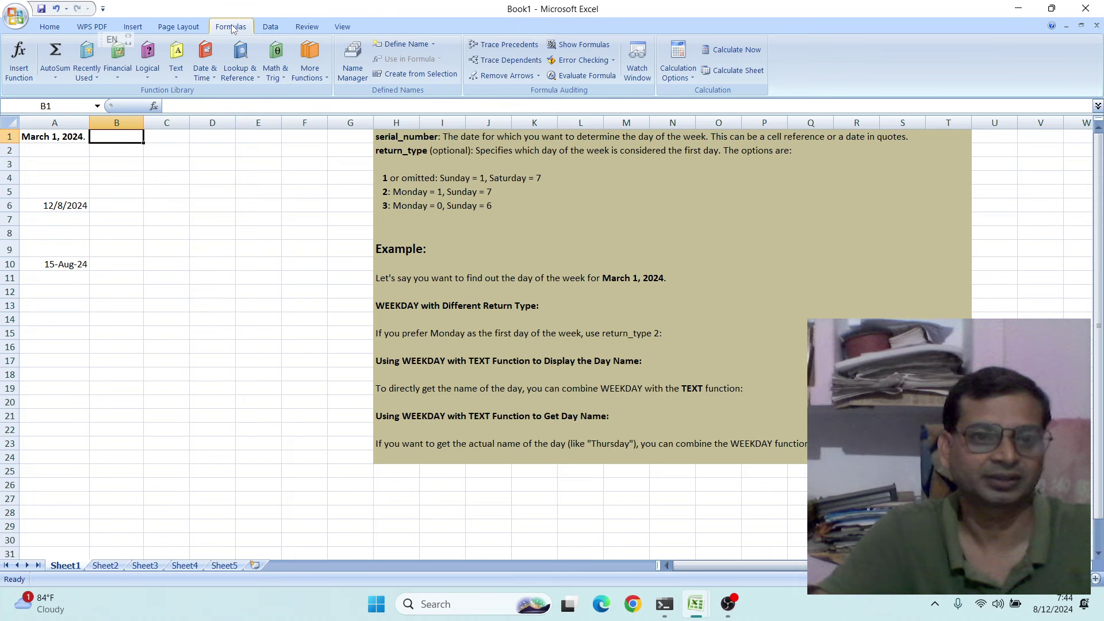
pyautogui.click(213, 75)
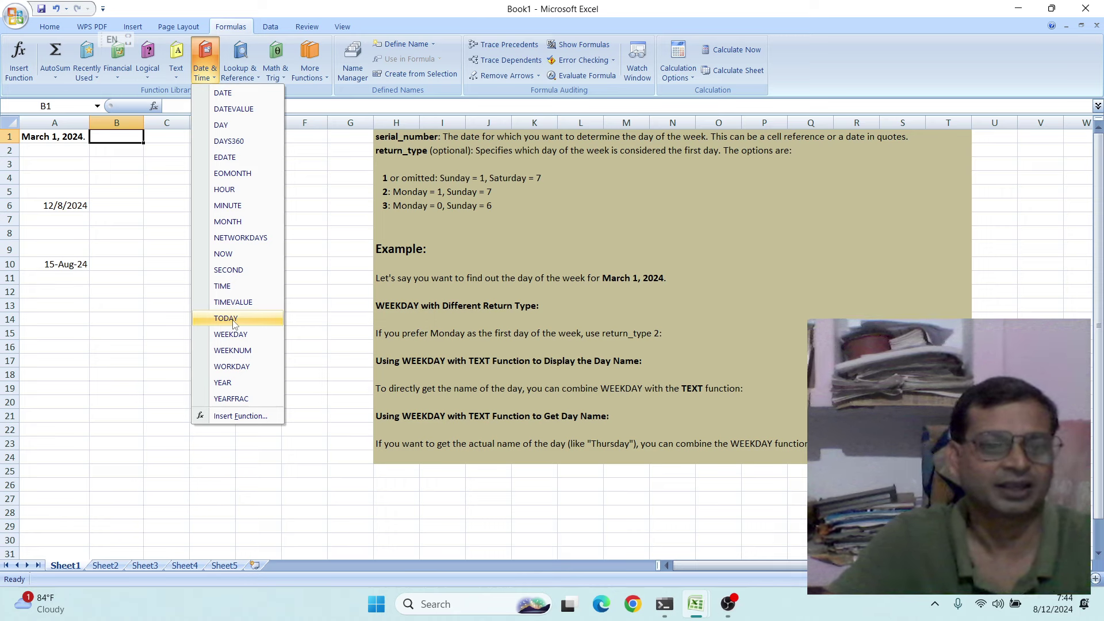
pyautogui.moveTo(230, 334)
pyautogui.write('=')
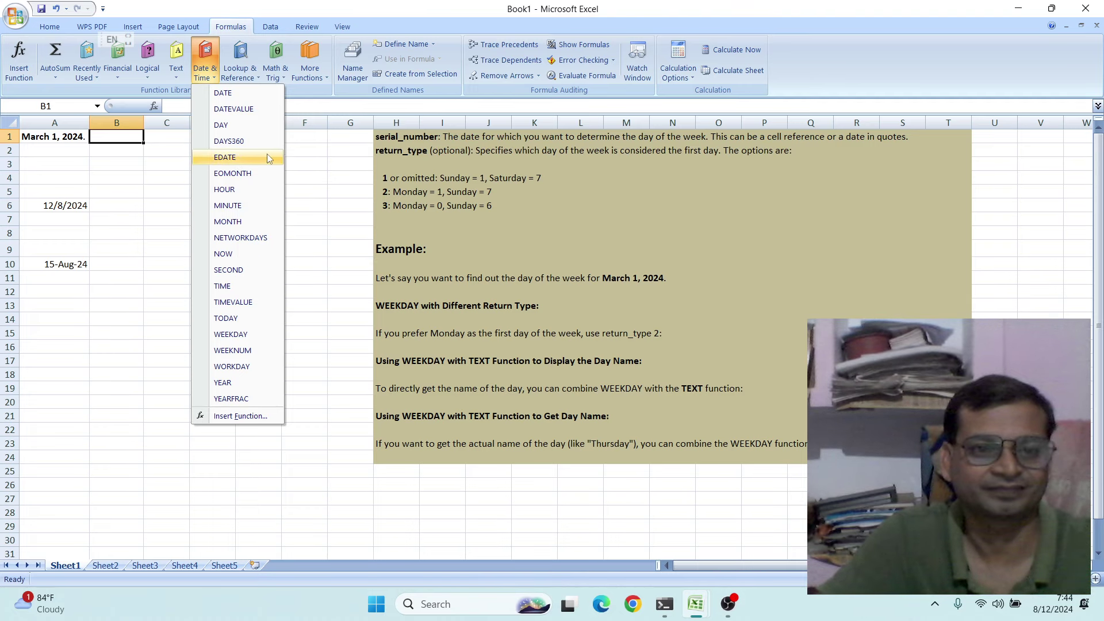
# - Insert the WEEKDAY function into B1 from the Date & Time list
pyautogui.click(236, 336)
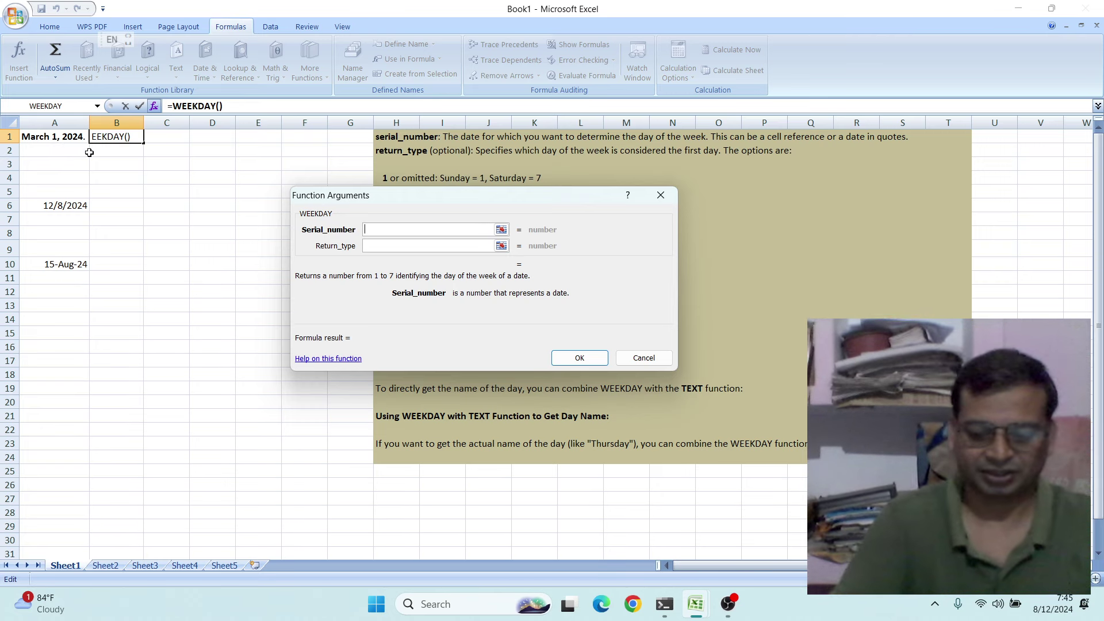
# - Enter 01-Mar-2024 as the Serial_number, producing =WEEKDAY(1-Mar-2024) with a #NAME? error
pyautogui.write('0')
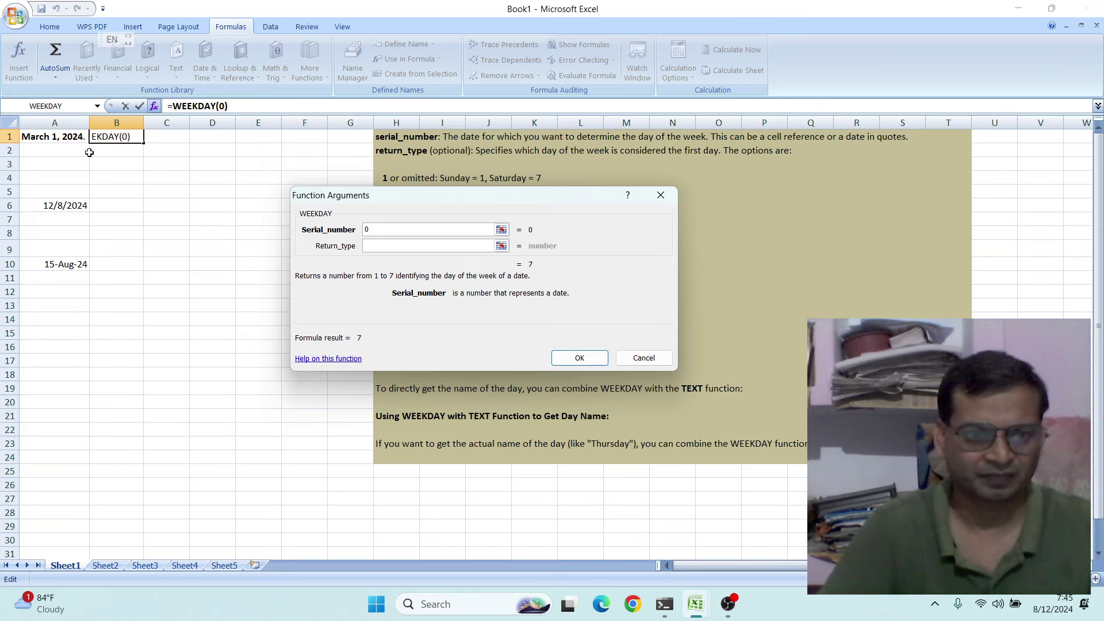
pyautogui.write('1')
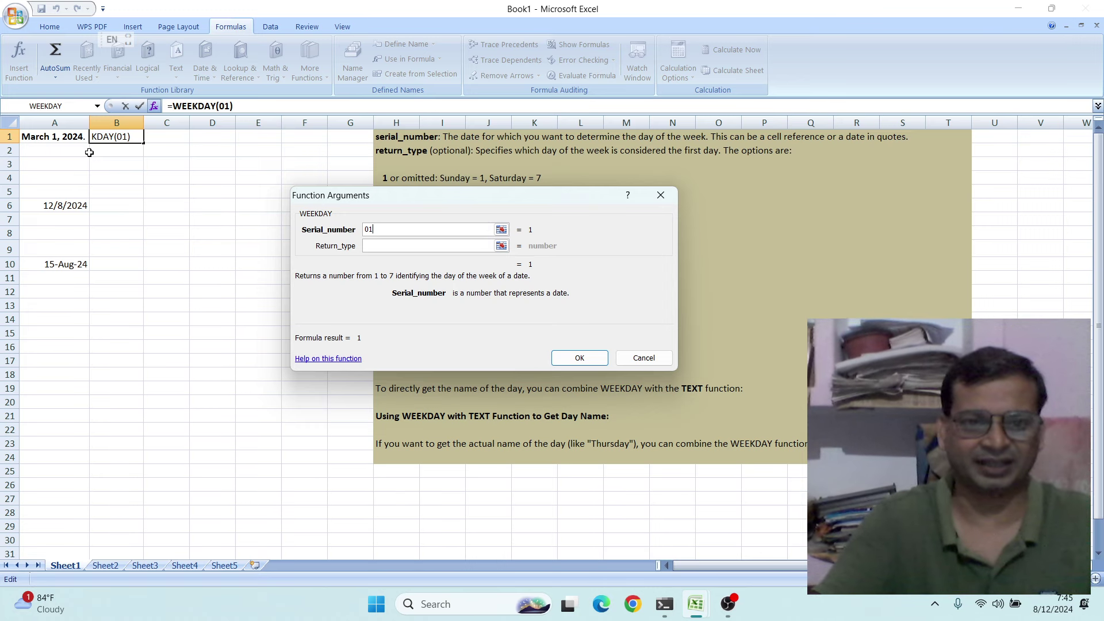
pyautogui.write('-')
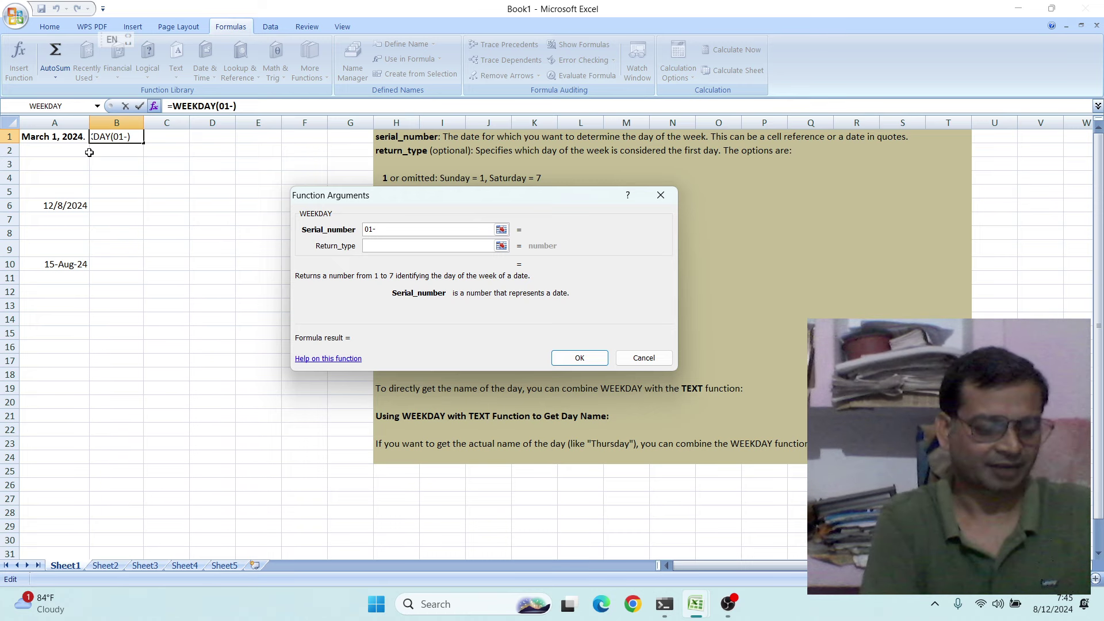
pyautogui.write('M')
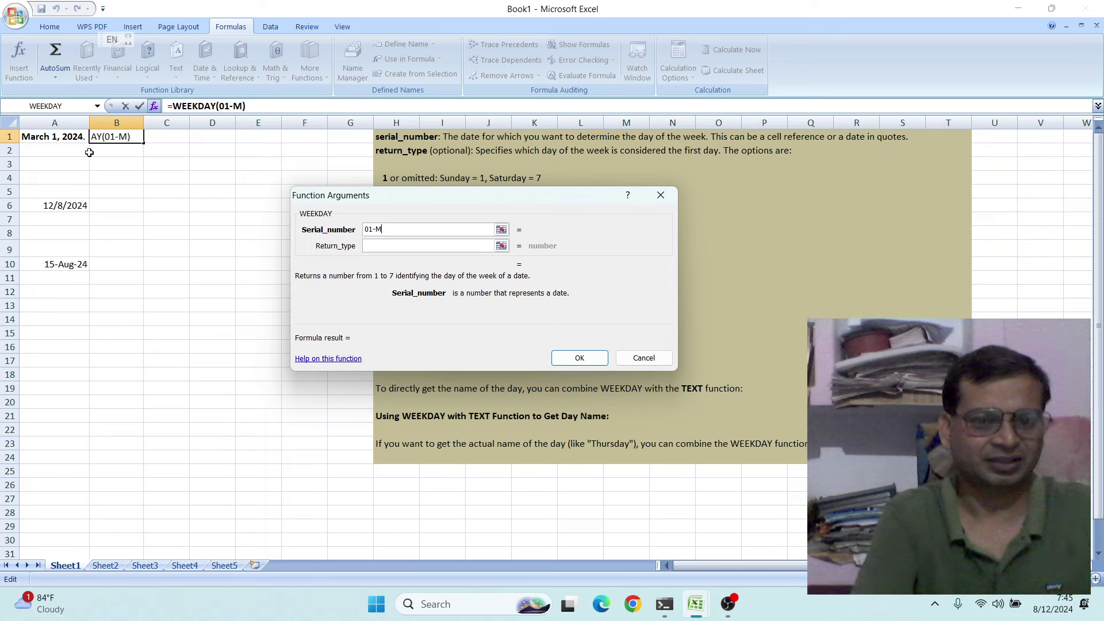
pyautogui.write('ar')
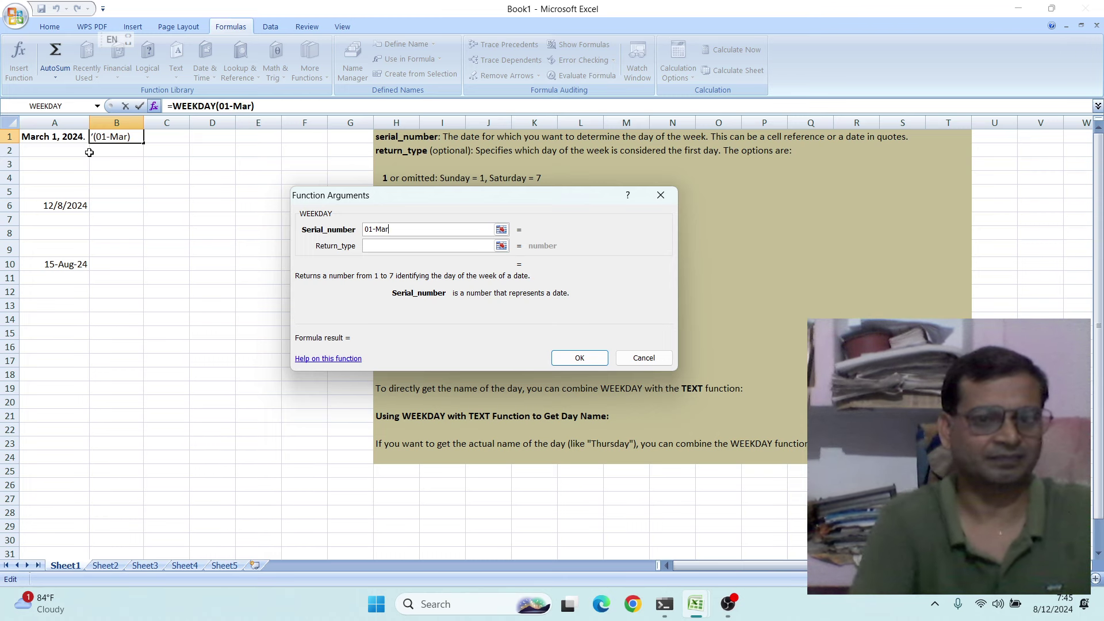
pyautogui.write('-')
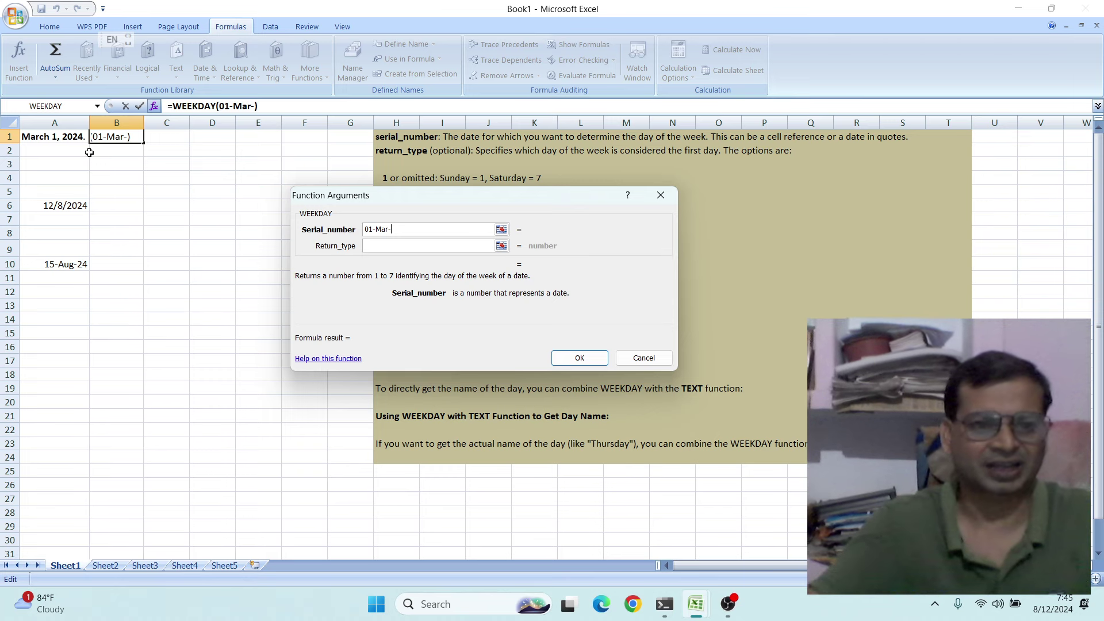
pyautogui.write('2')
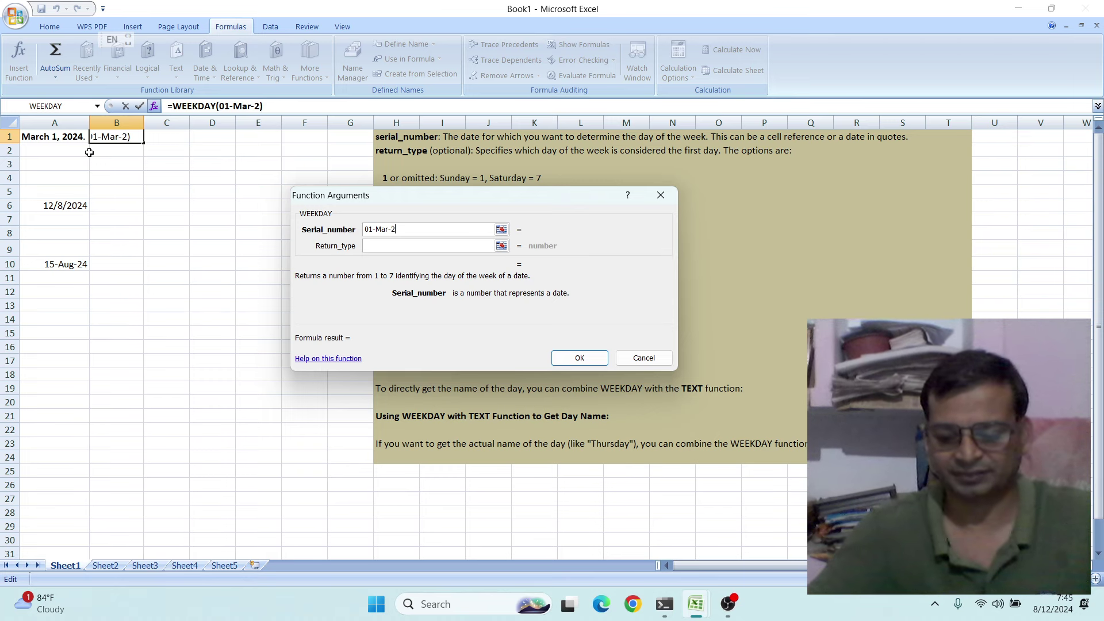
pyautogui.write('024')
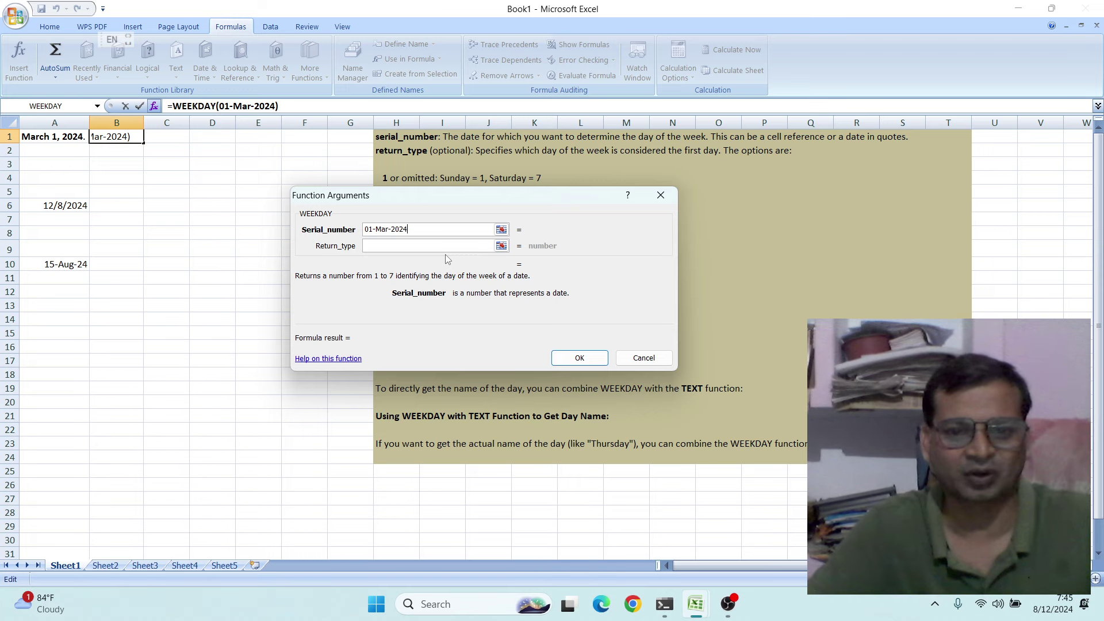
pyautogui.click(581, 358)
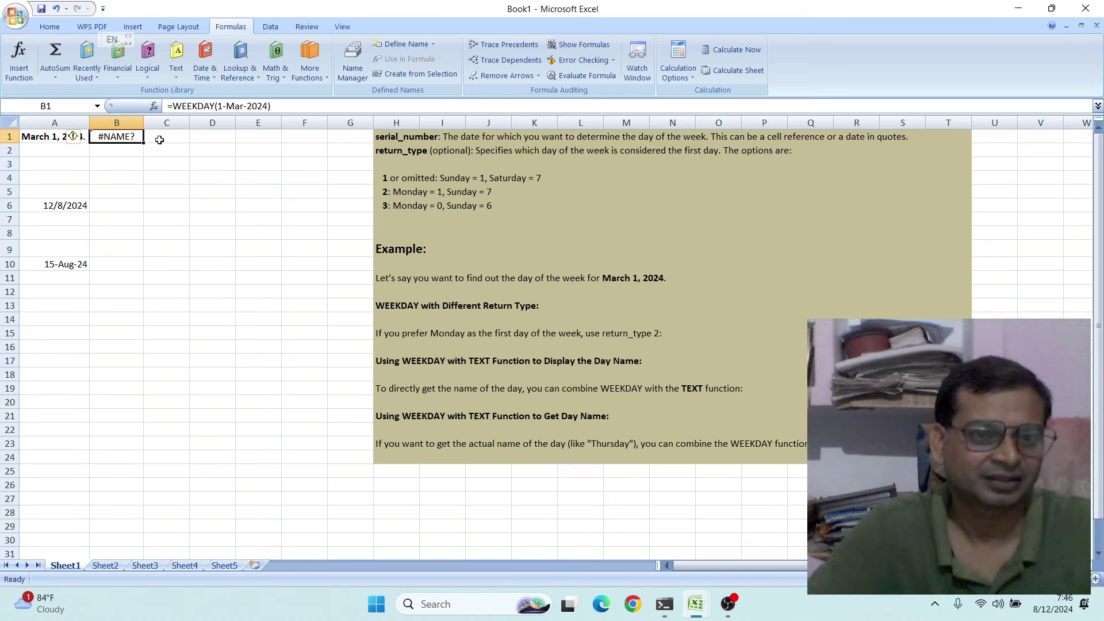
pyautogui.press('Right')
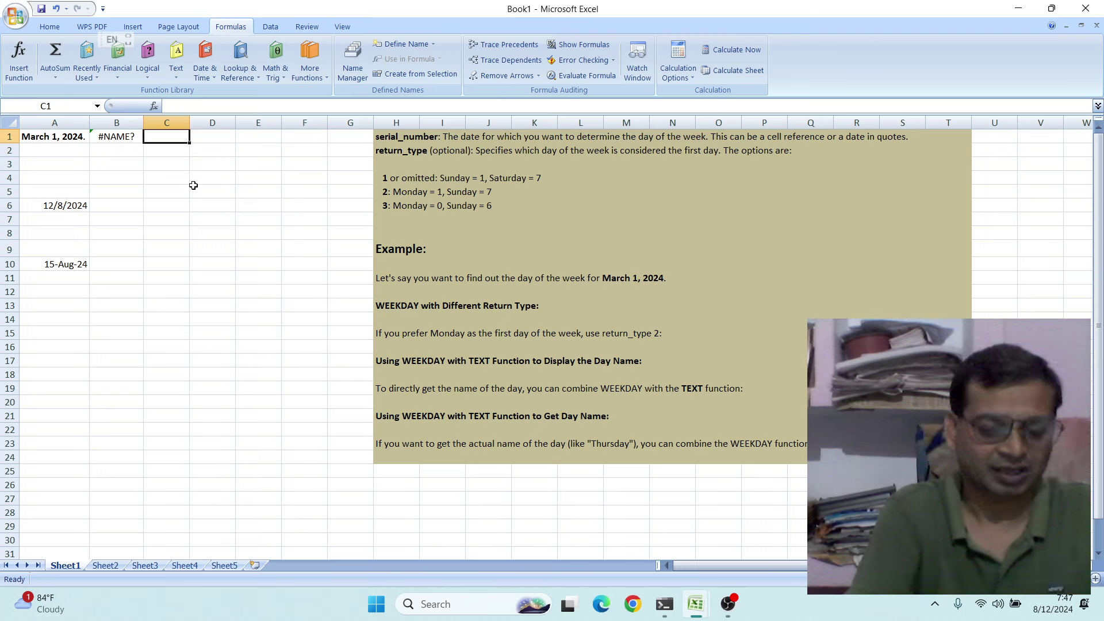
# - Enter =WEEKDAY("01-Mar-2024",1) in C1 via autocomplete, returning 6
pyautogui.write('=')
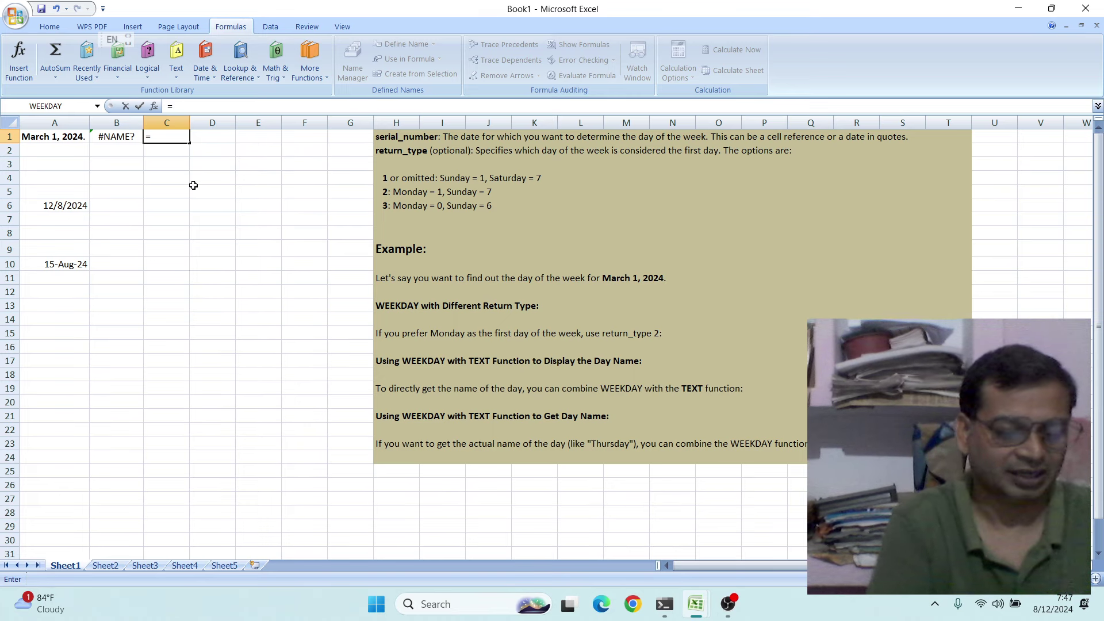
pyautogui.write('we')
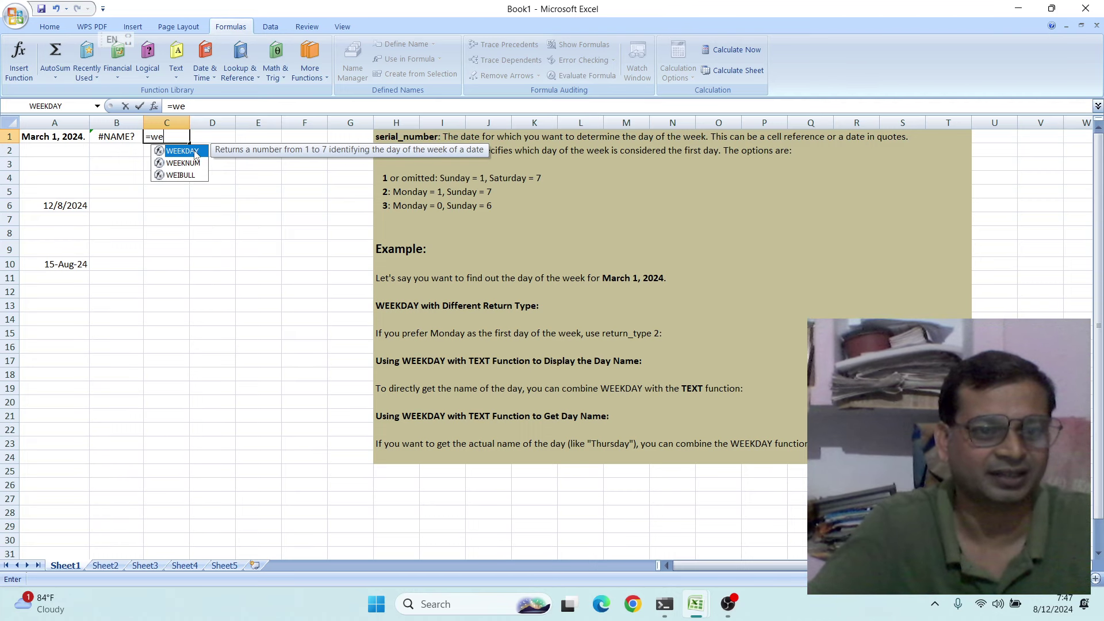
pyautogui.doubleClick(195, 152)
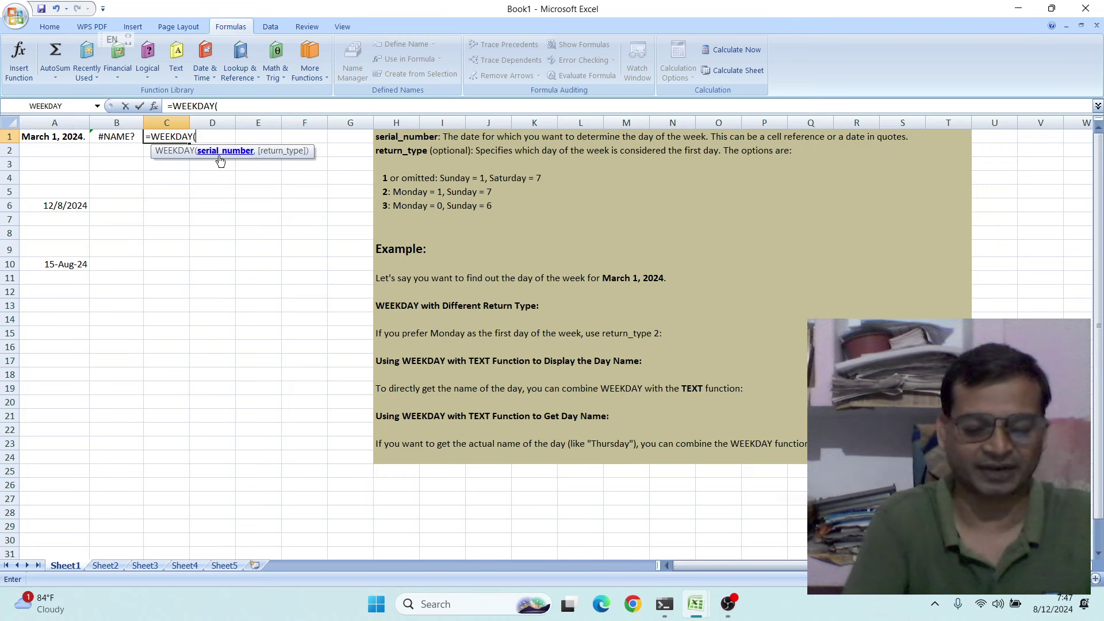
pyautogui.write('"01-')
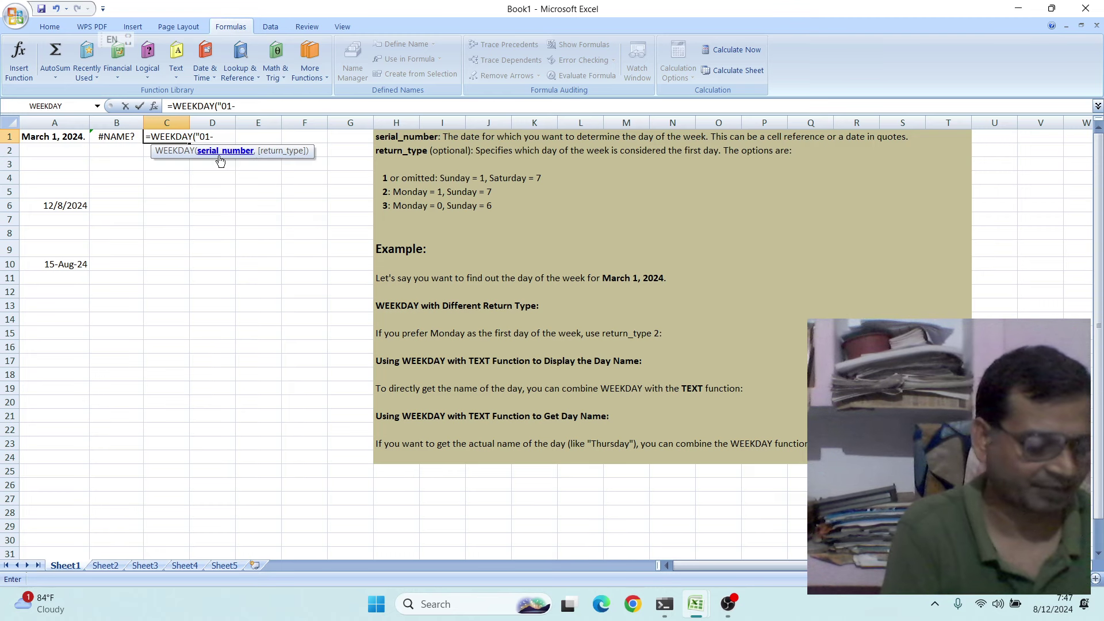
pyautogui.write('M')
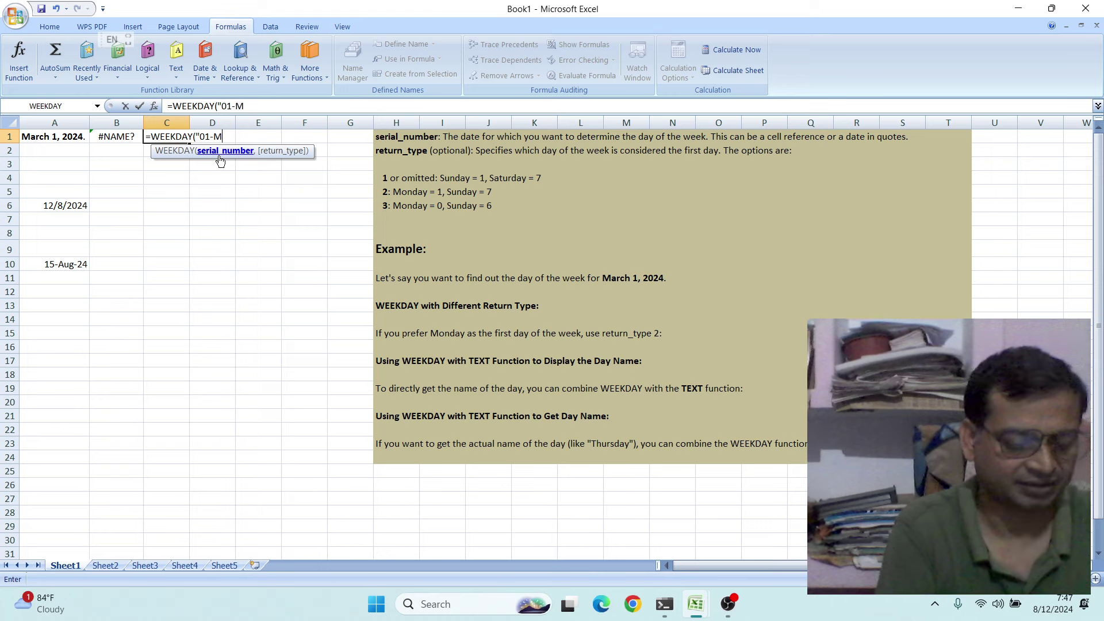
pyautogui.write('ar-202')
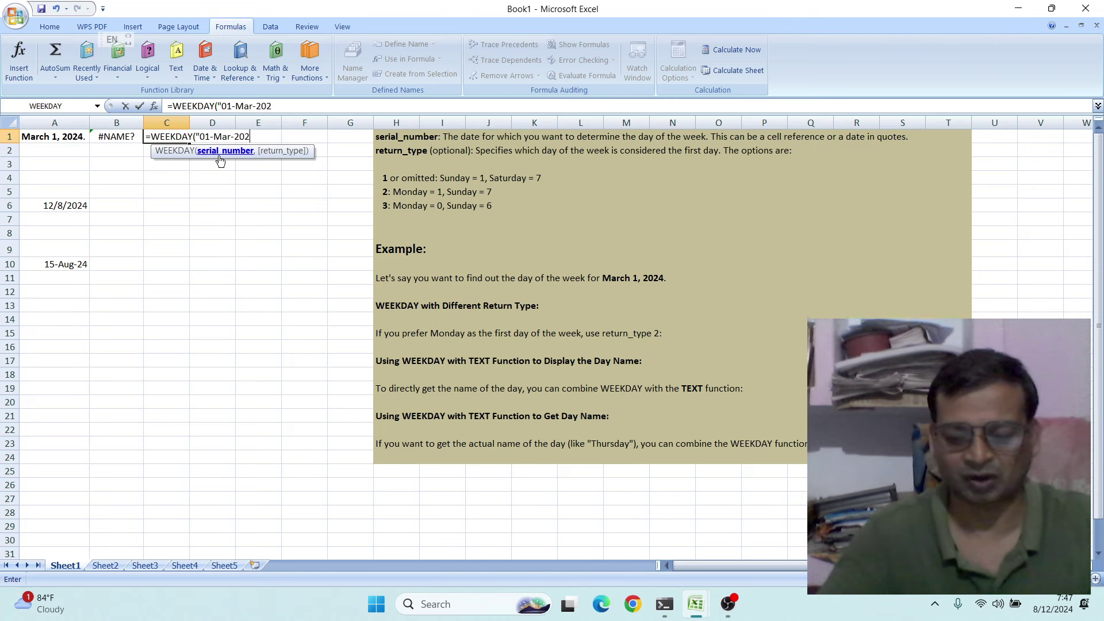
pyautogui.write('4')
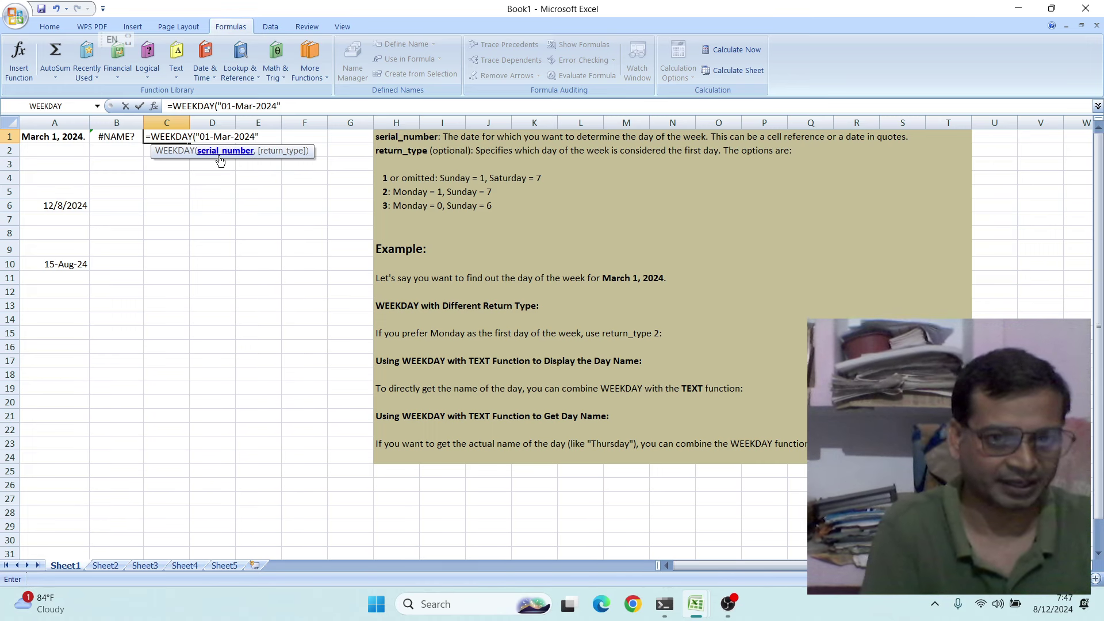
pyautogui.write(',')
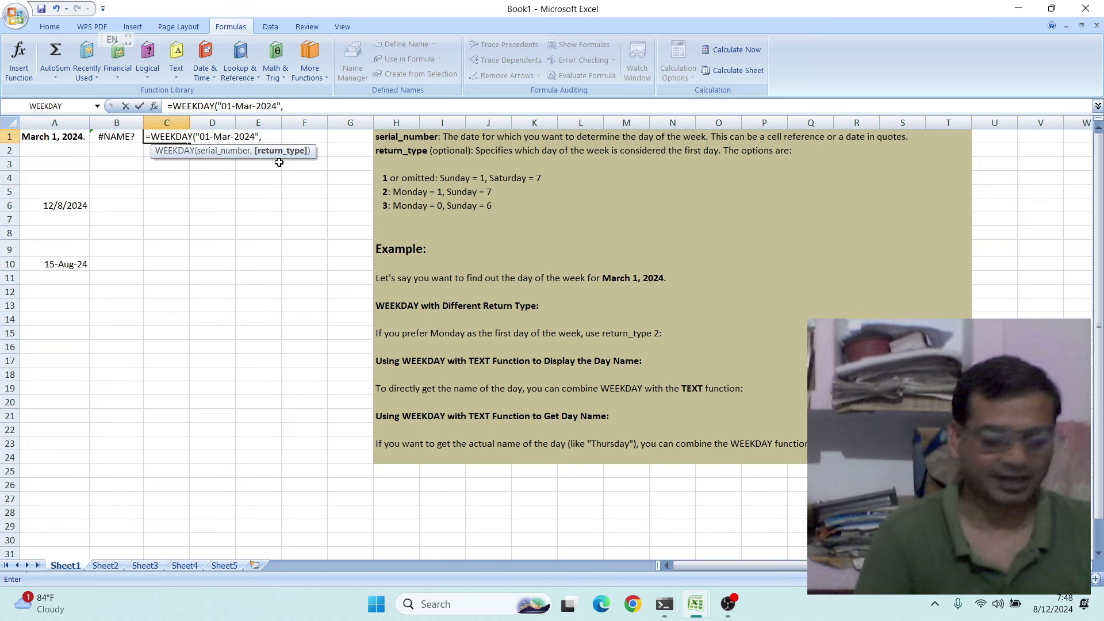
pyautogui.write('1')
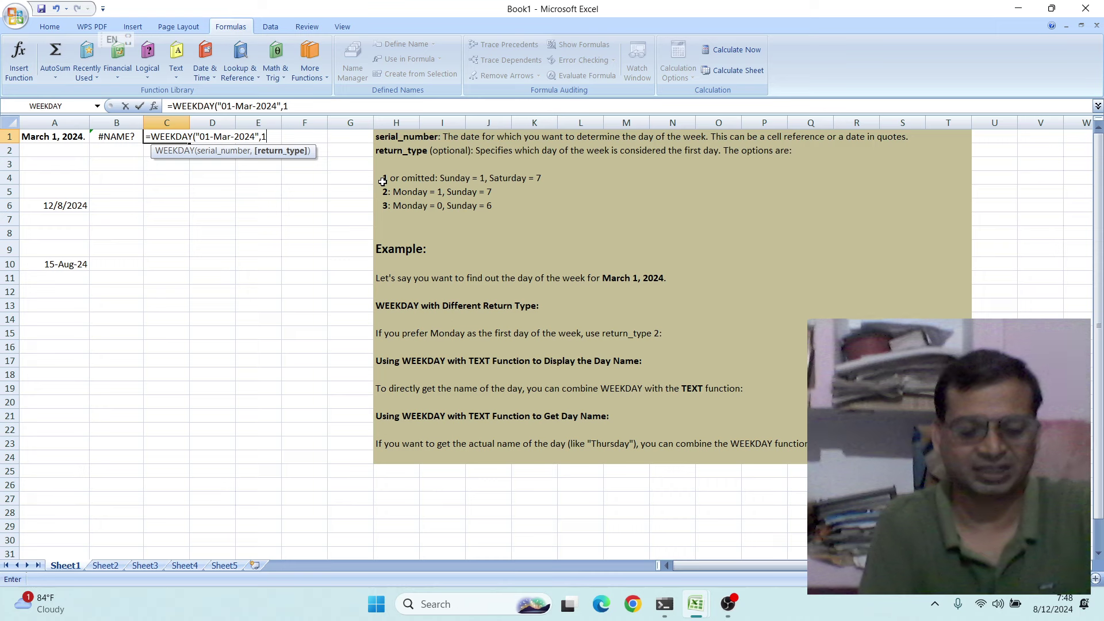
pyautogui.write(')')
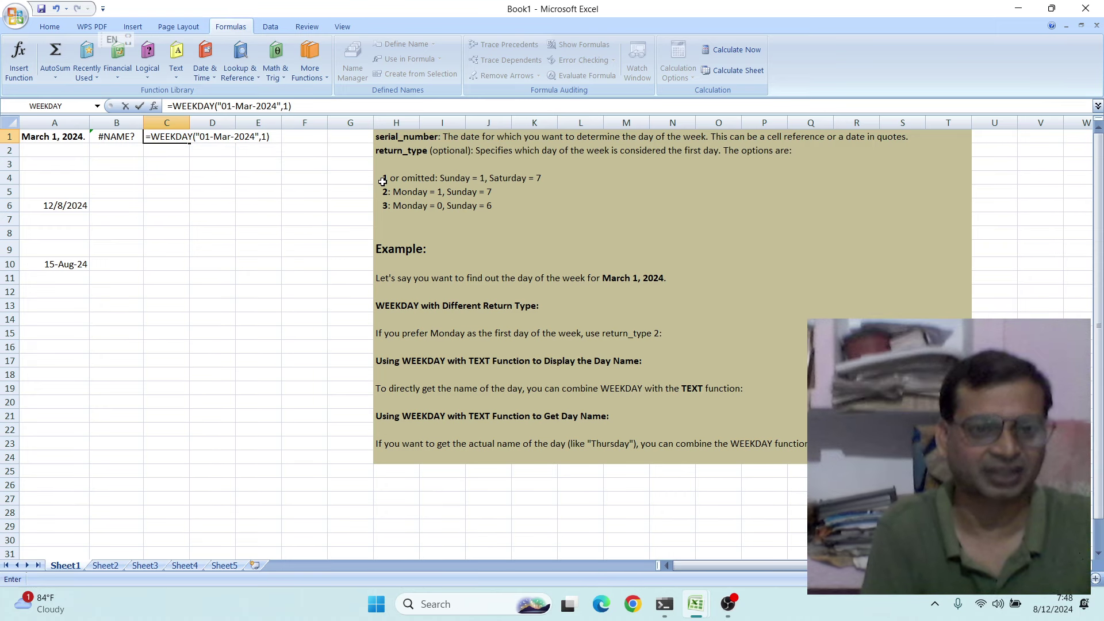
pyautogui.press('Return')
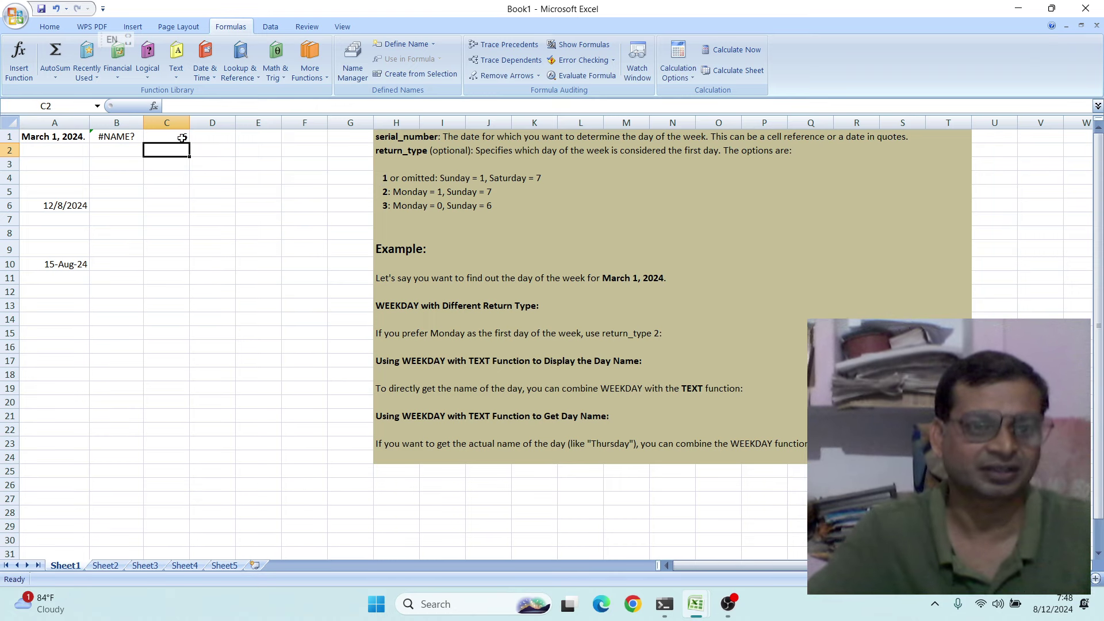
# - Add return type 1 to B1's formula, making =WEEKDAY(1-Mar-2024,1), which still shows #NAME?
pyautogui.click(124, 138)
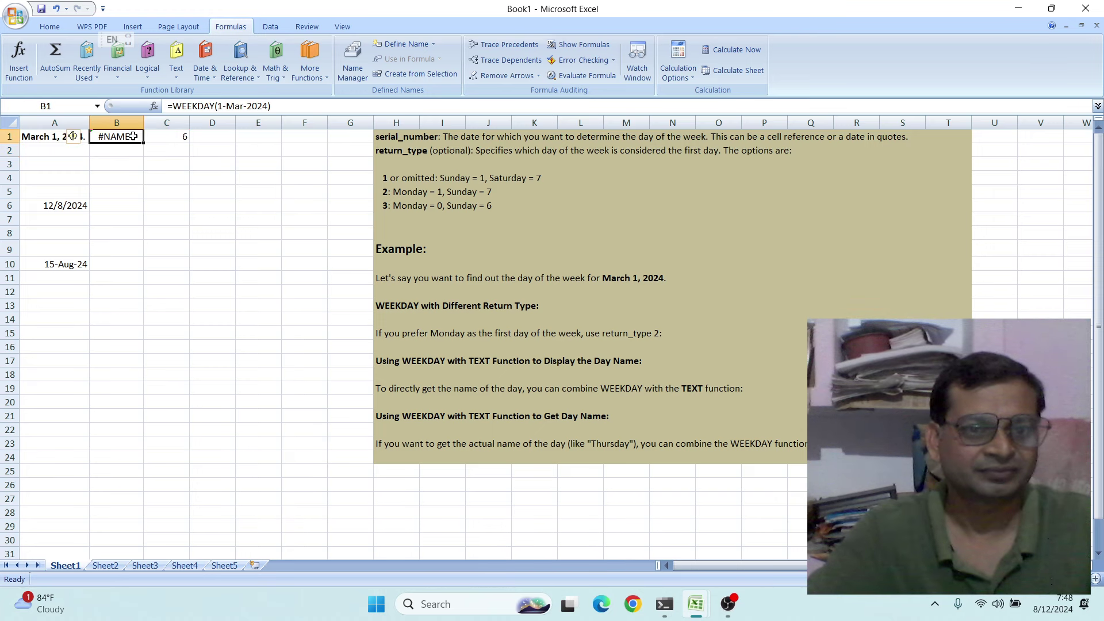
pyautogui.click(271, 106)
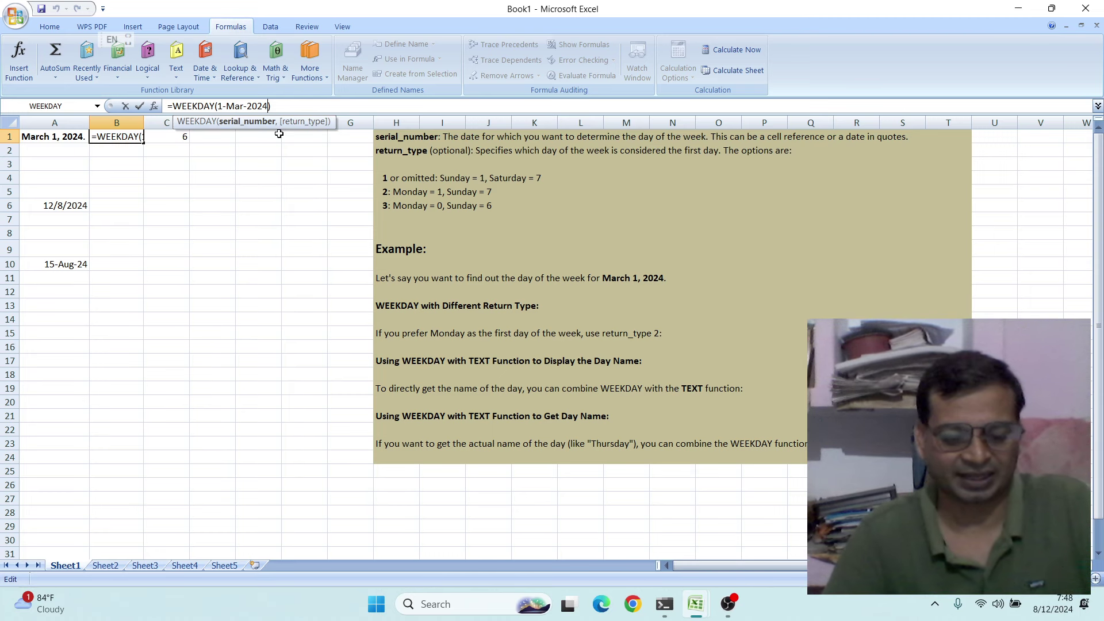
pyautogui.write(',1')
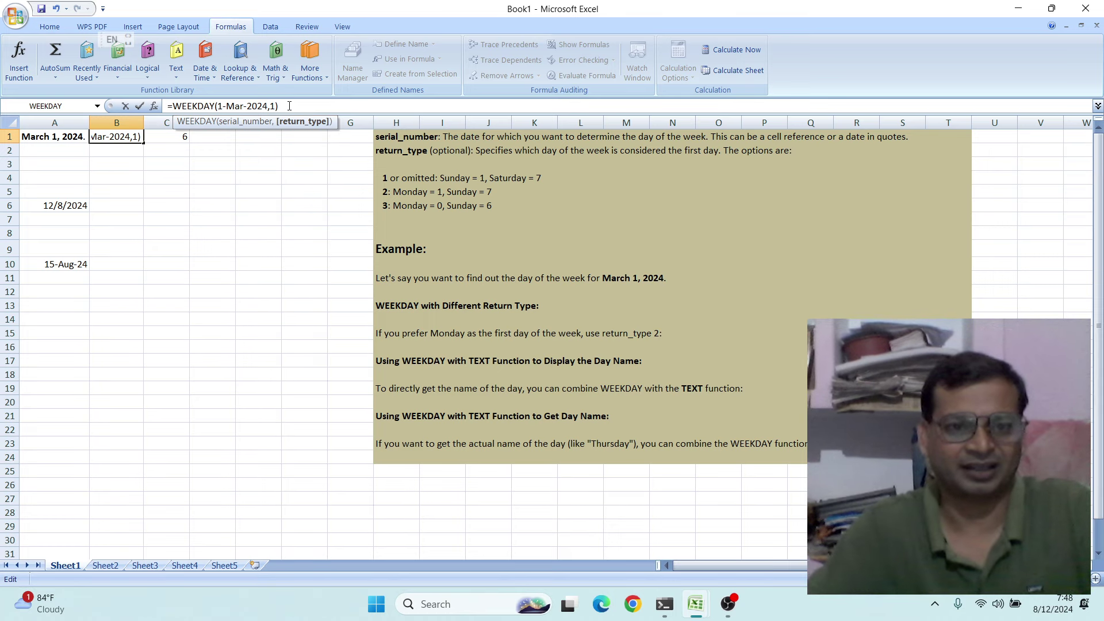
pyautogui.click(107, 148)
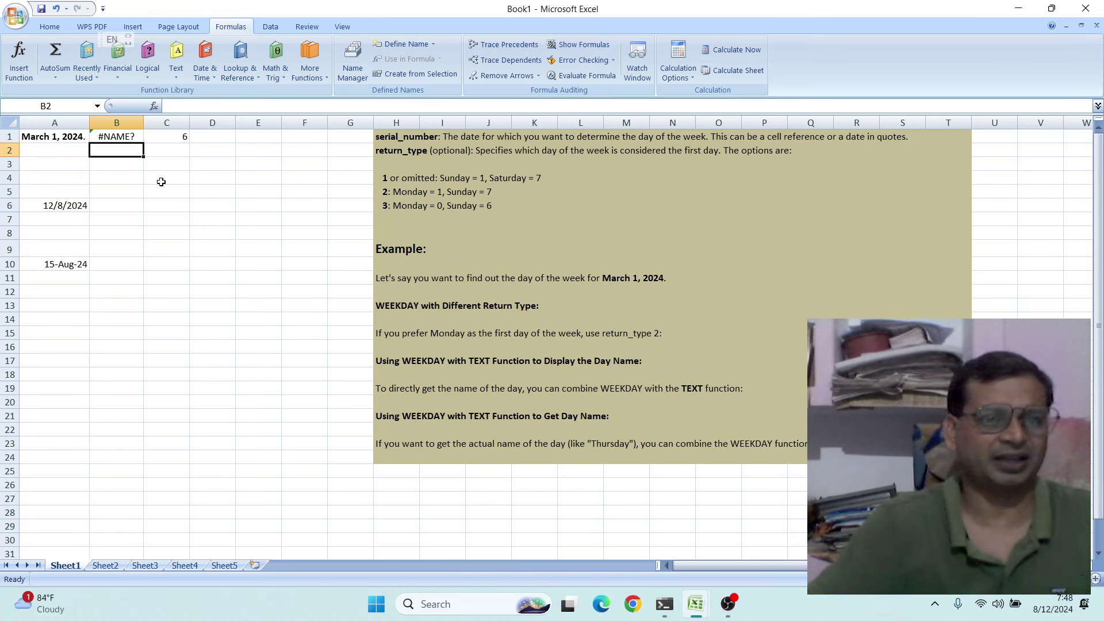
# - Enter =WEEKDAY("01-Mar-2024",2) in D1, returning 5 with Monday as day 1
pyautogui.click(205, 137)
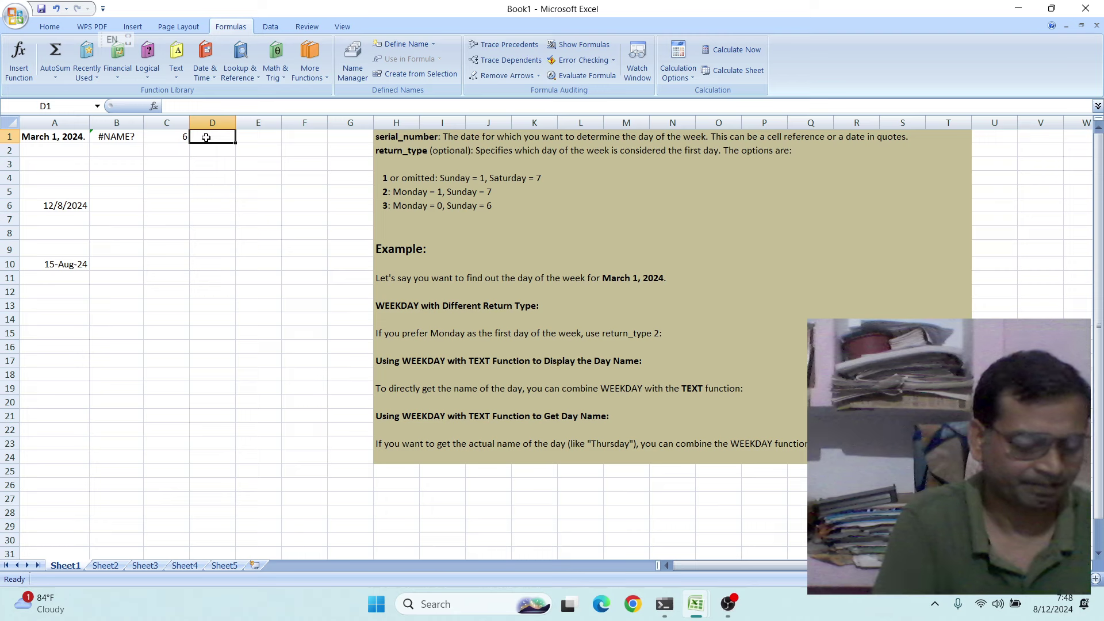
pyautogui.write('=')
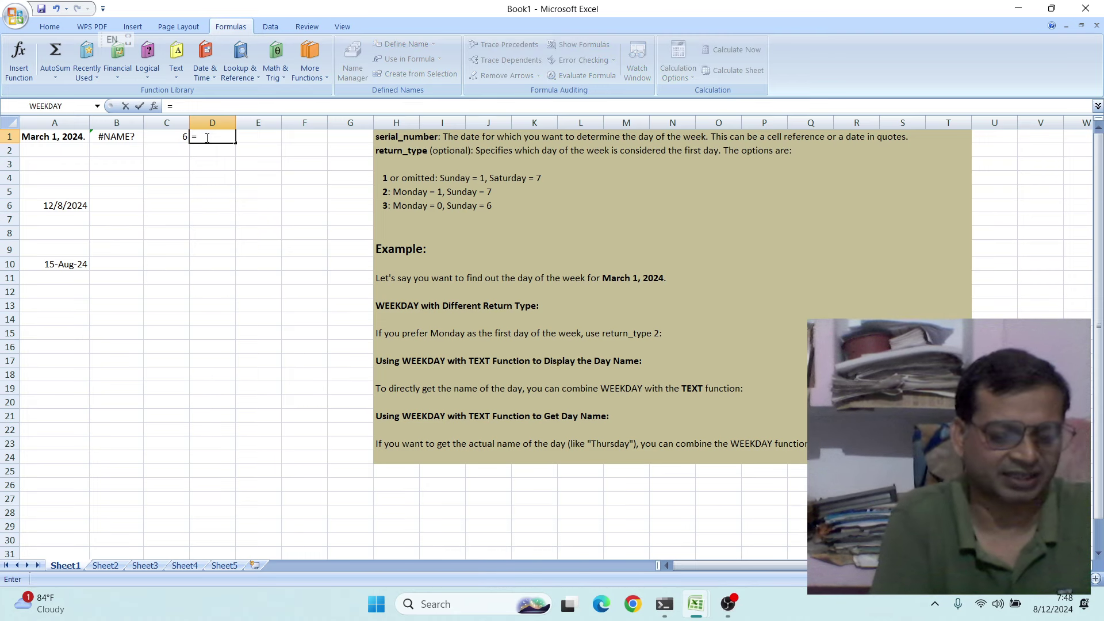
pyautogui.write('w')
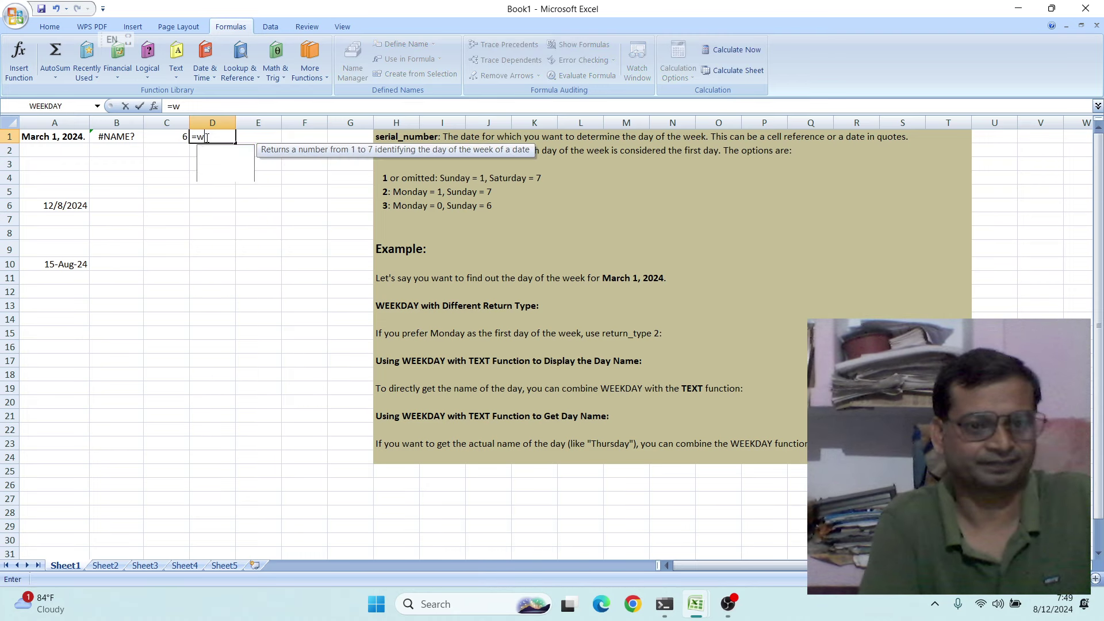
pyautogui.write('e')
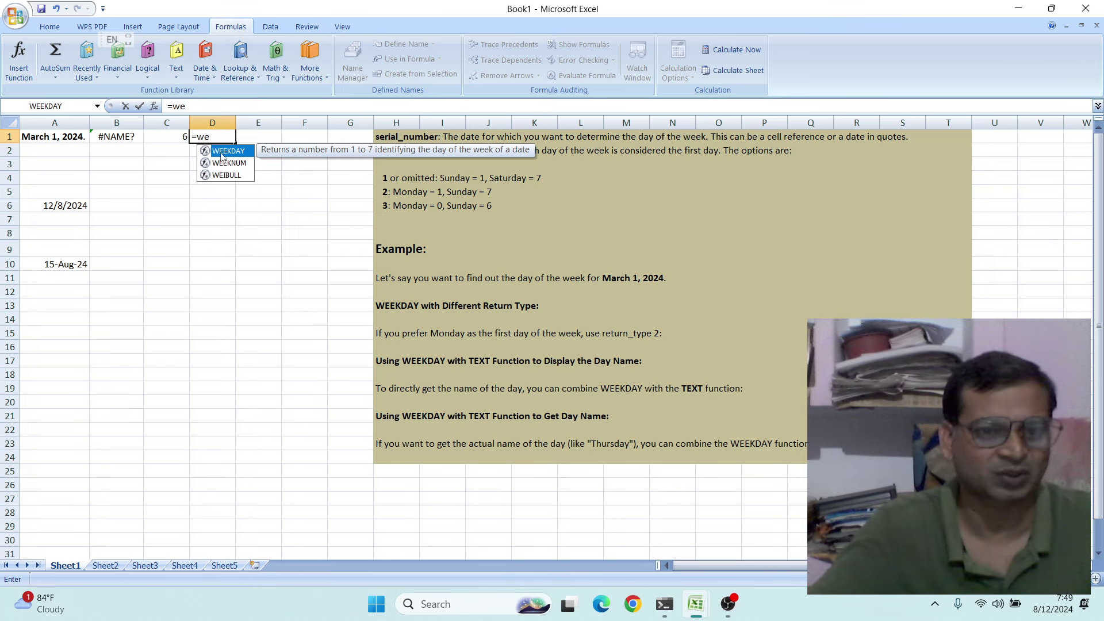
pyautogui.doubleClick(230, 151)
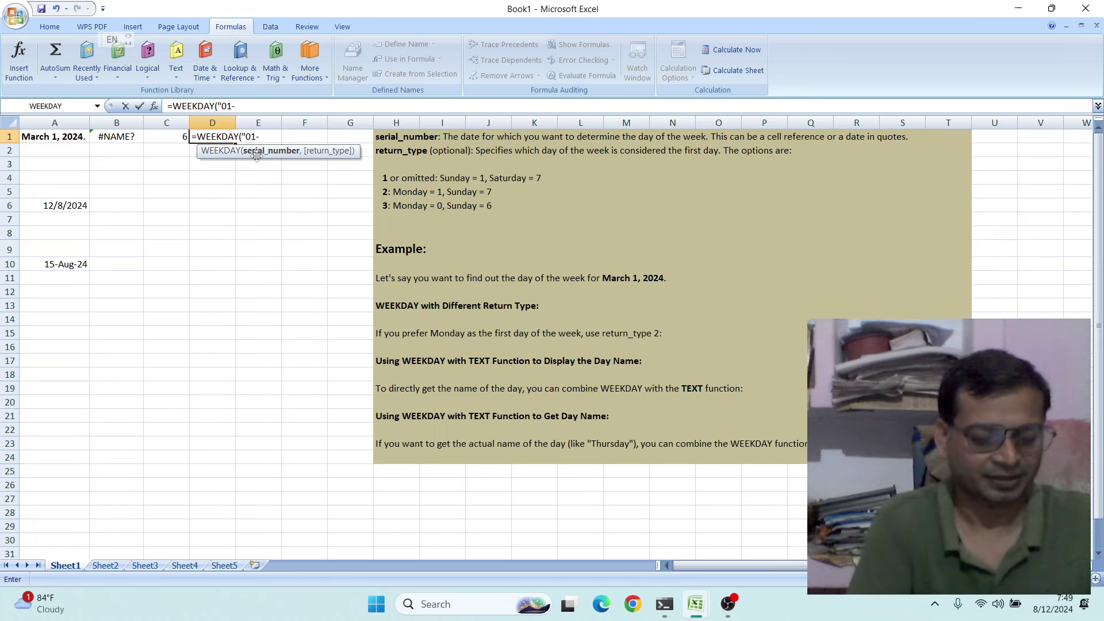
pyautogui.write('Ma')
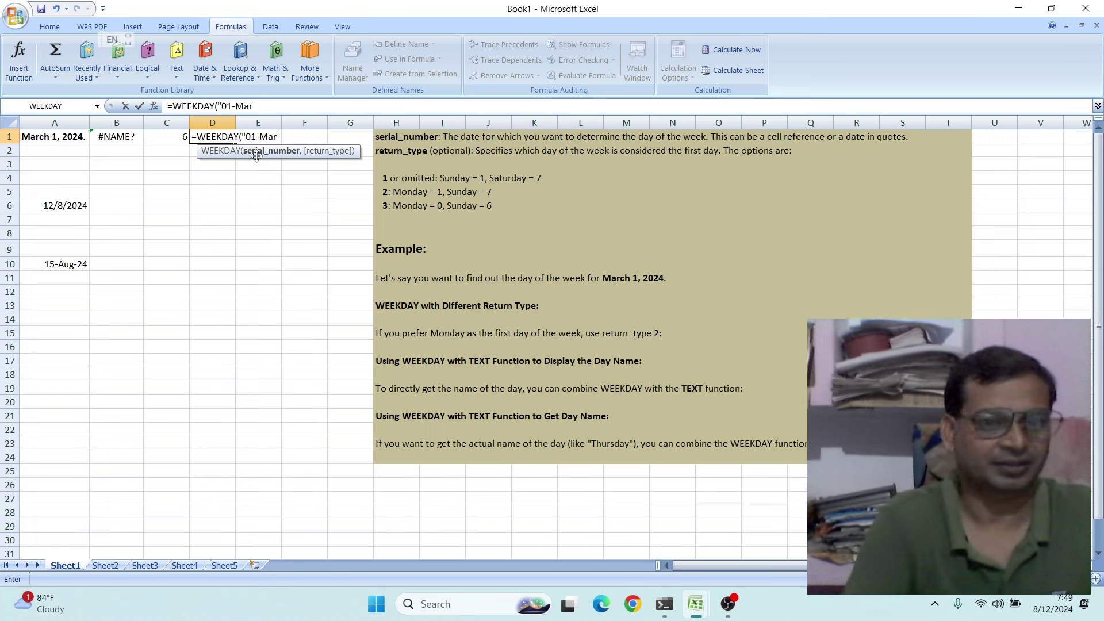
pyautogui.write('r')
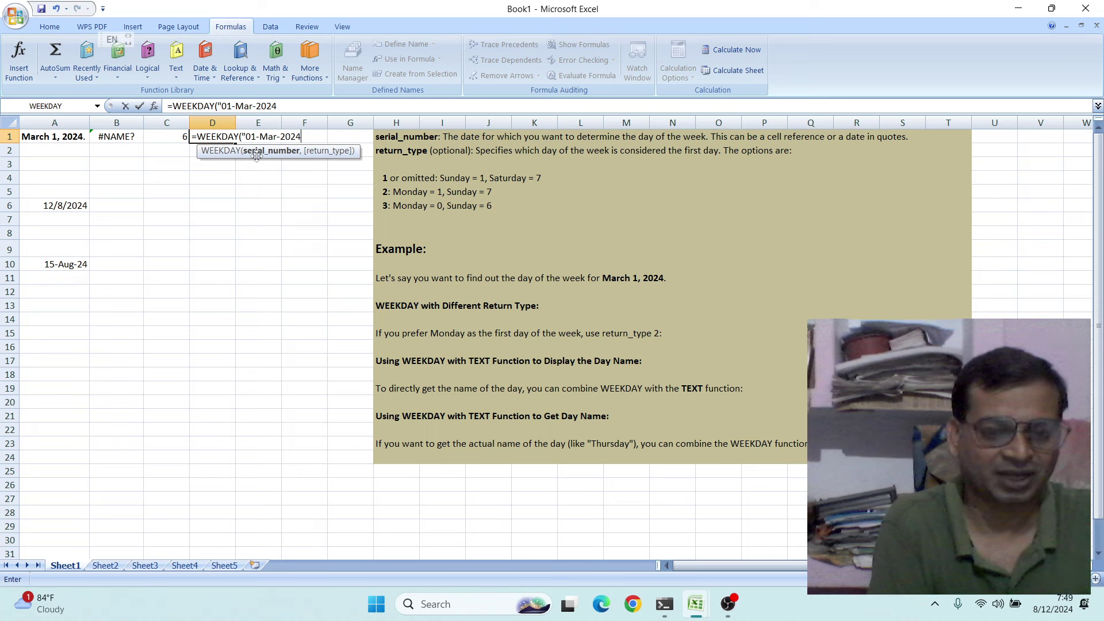
pyautogui.write('"')
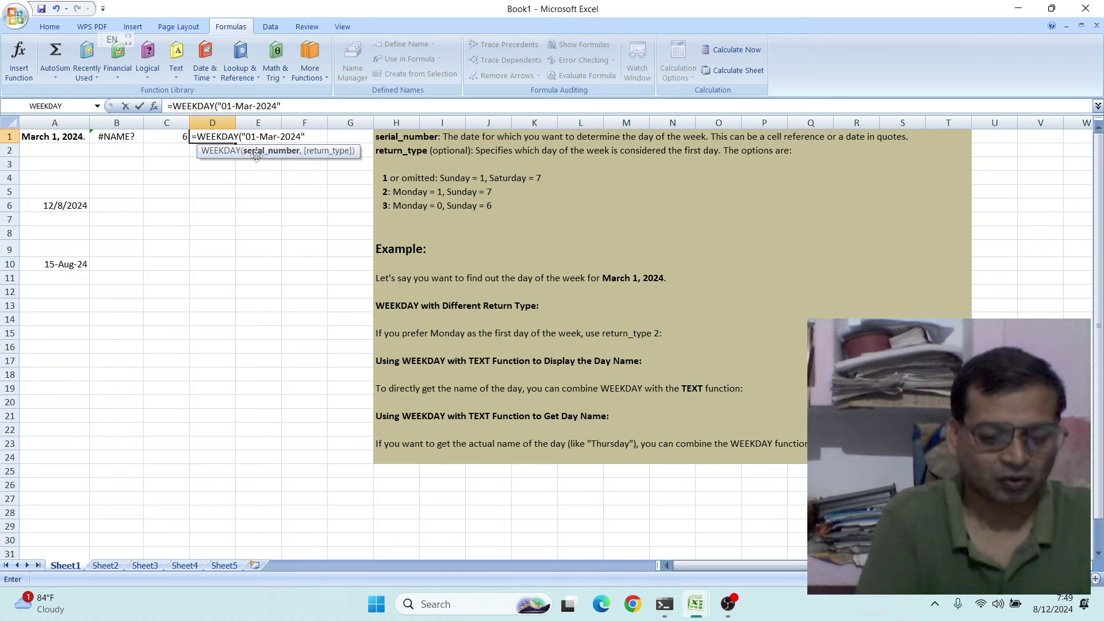
pyautogui.write(',2')
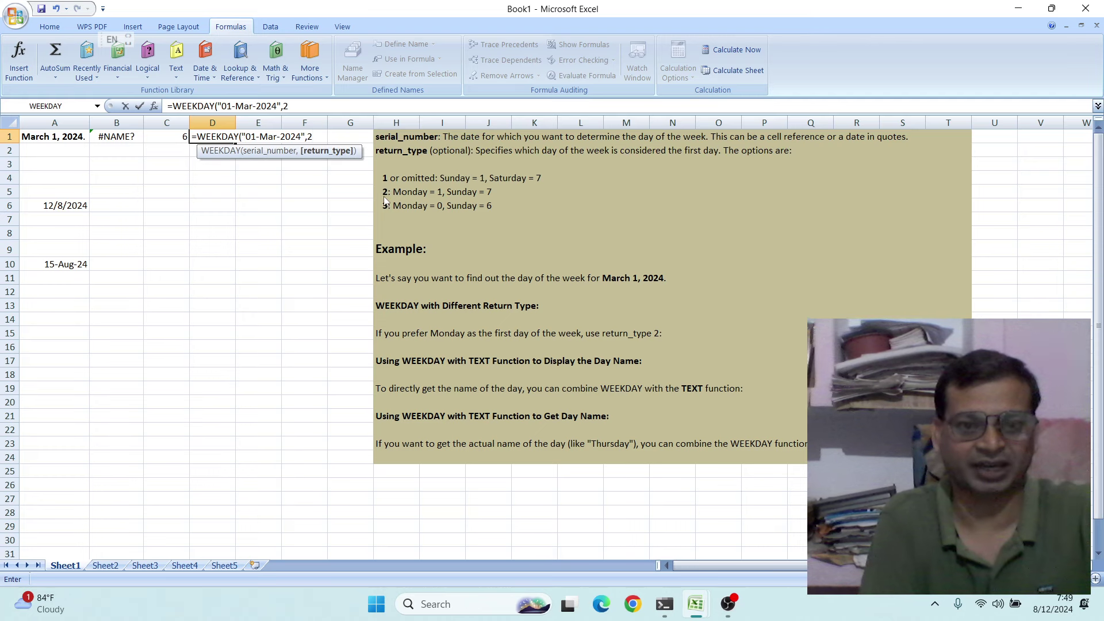
pyautogui.write(')')
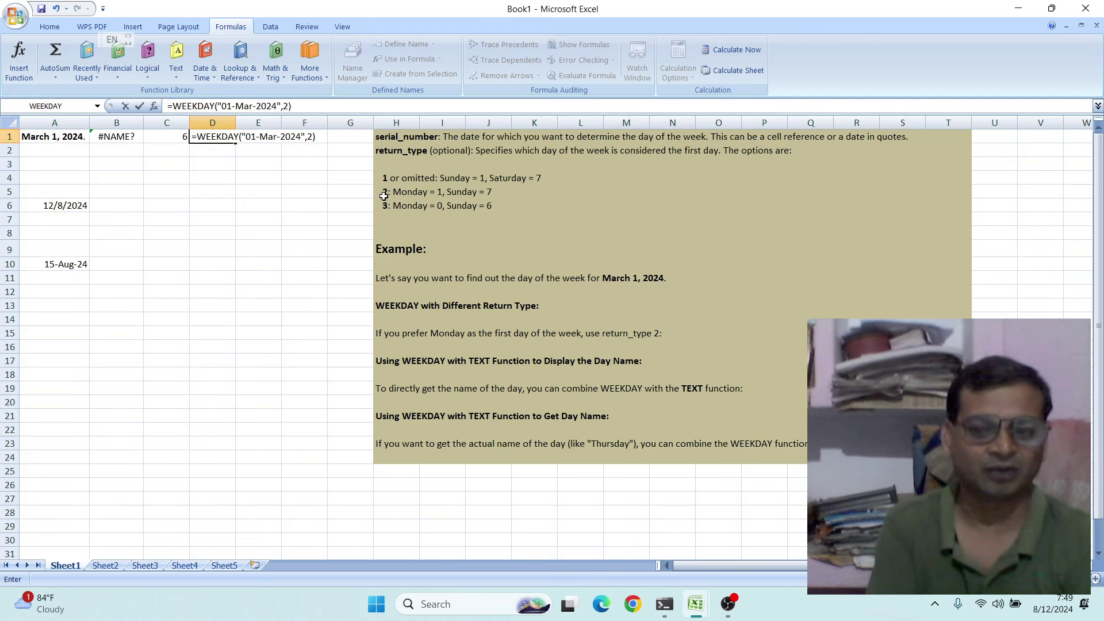
pyautogui.press('Return')
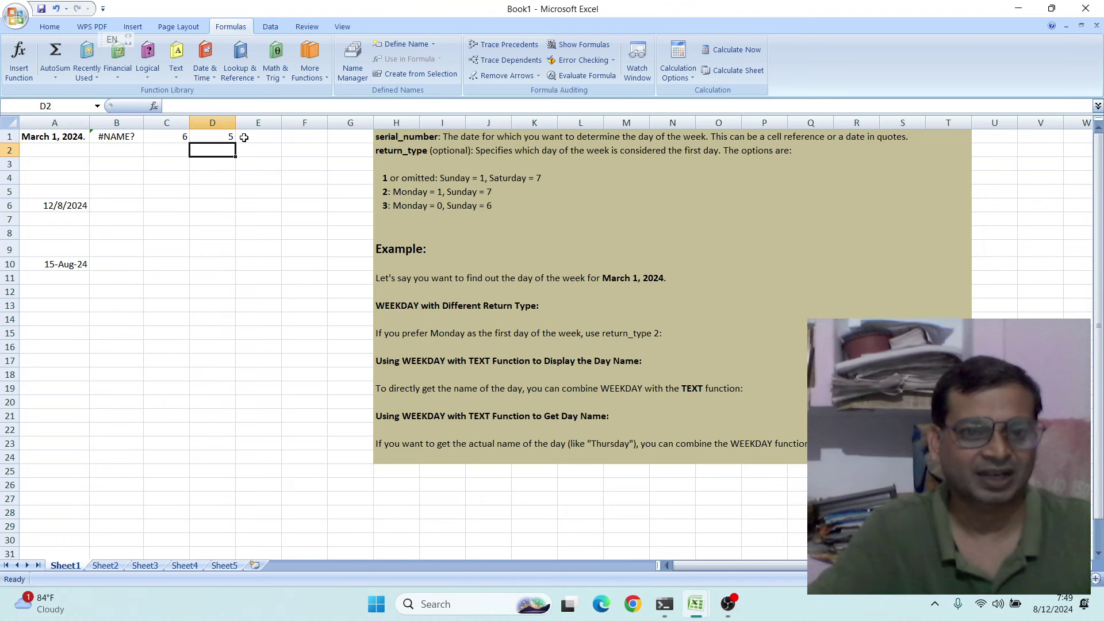
# - Start a TEXT formula in E1 with "01-Mar-2024" as its value argument
pyautogui.click(254, 136)
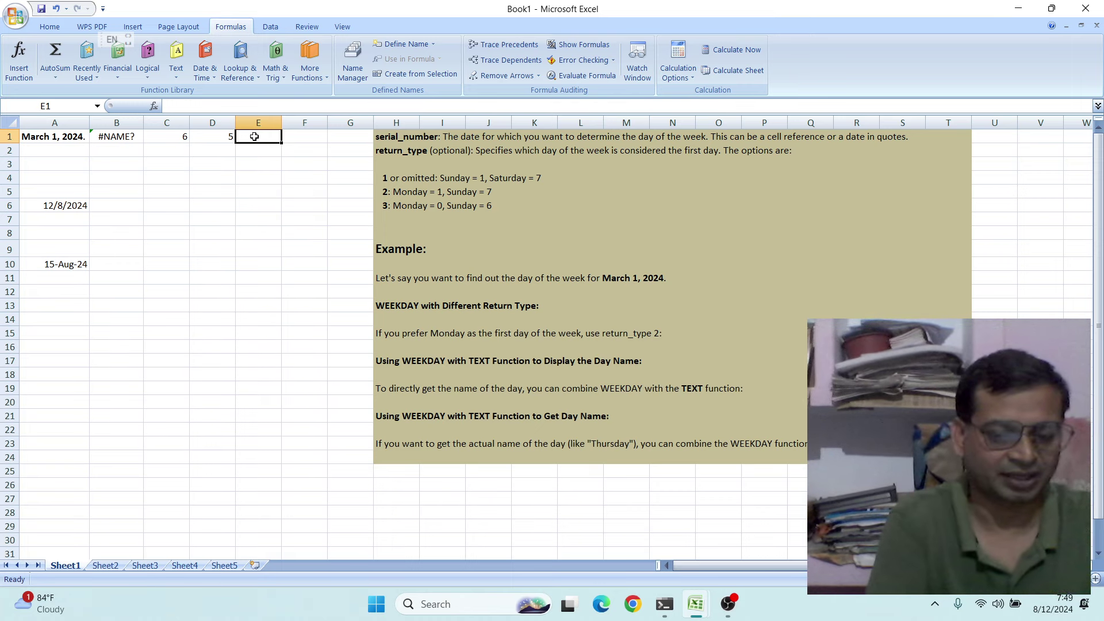
pyautogui.write('=')
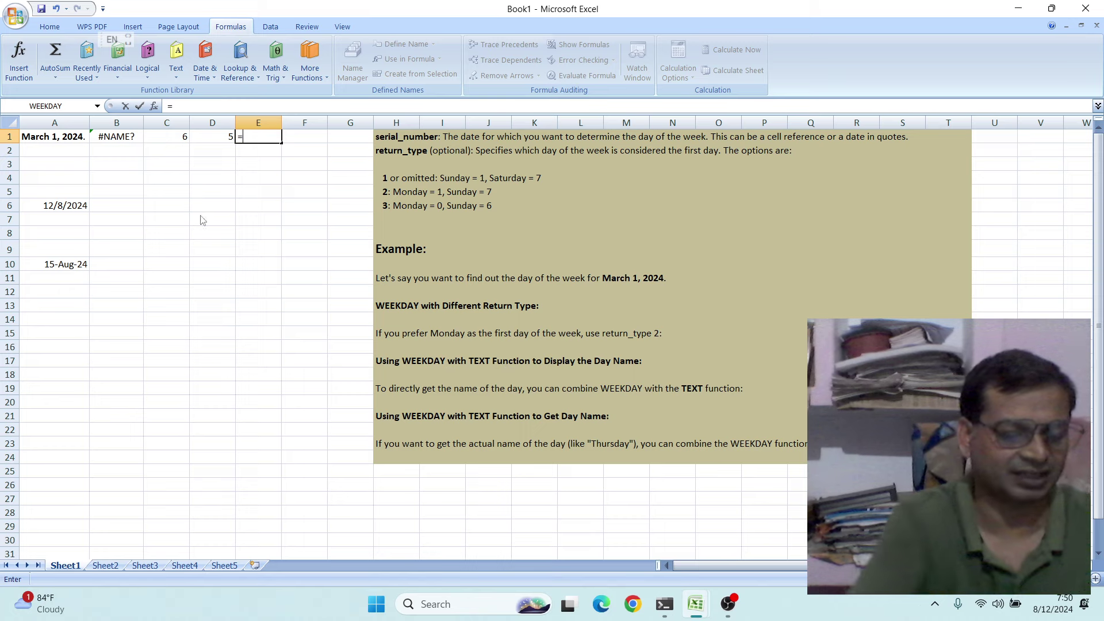
pyautogui.write('te')
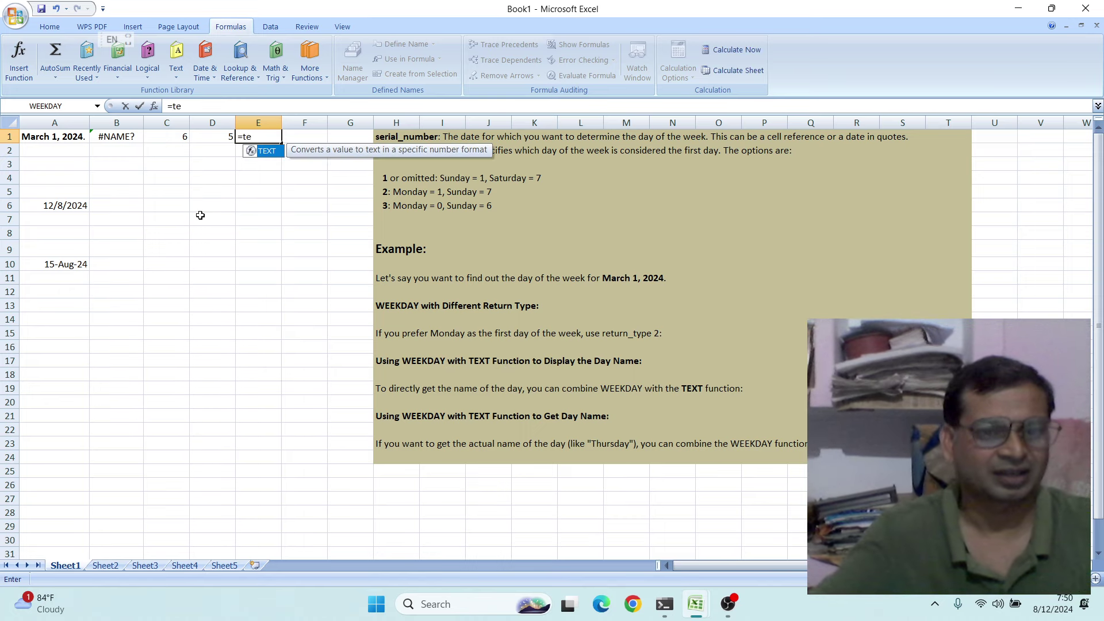
pyautogui.doubleClick(268, 152)
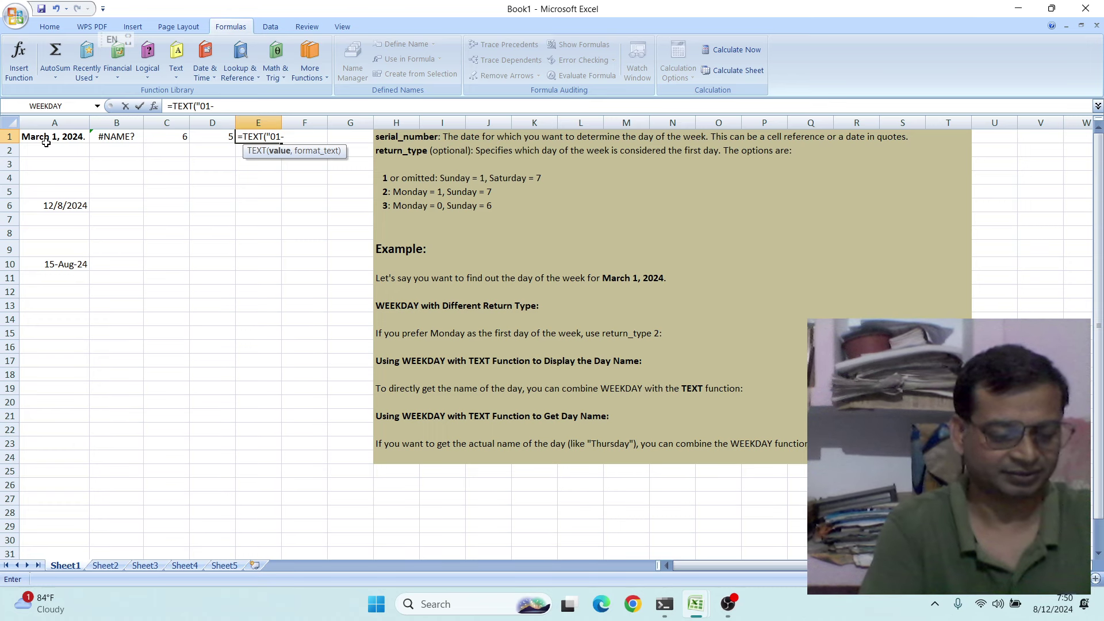
pyautogui.write('Ma')
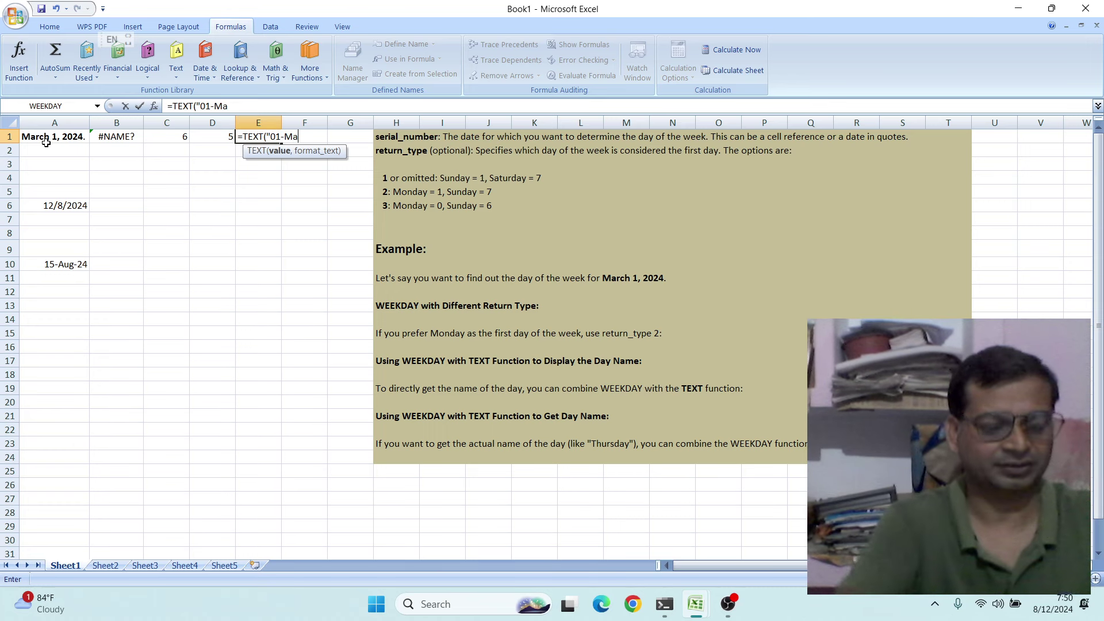
pyautogui.write('r-2024')
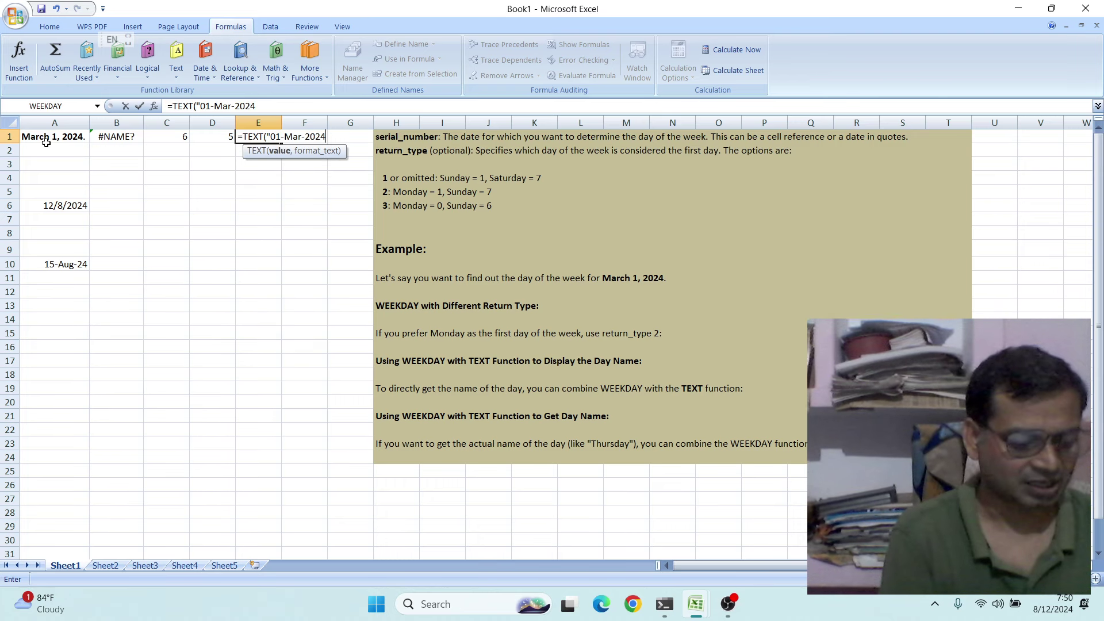
pyautogui.write('"')
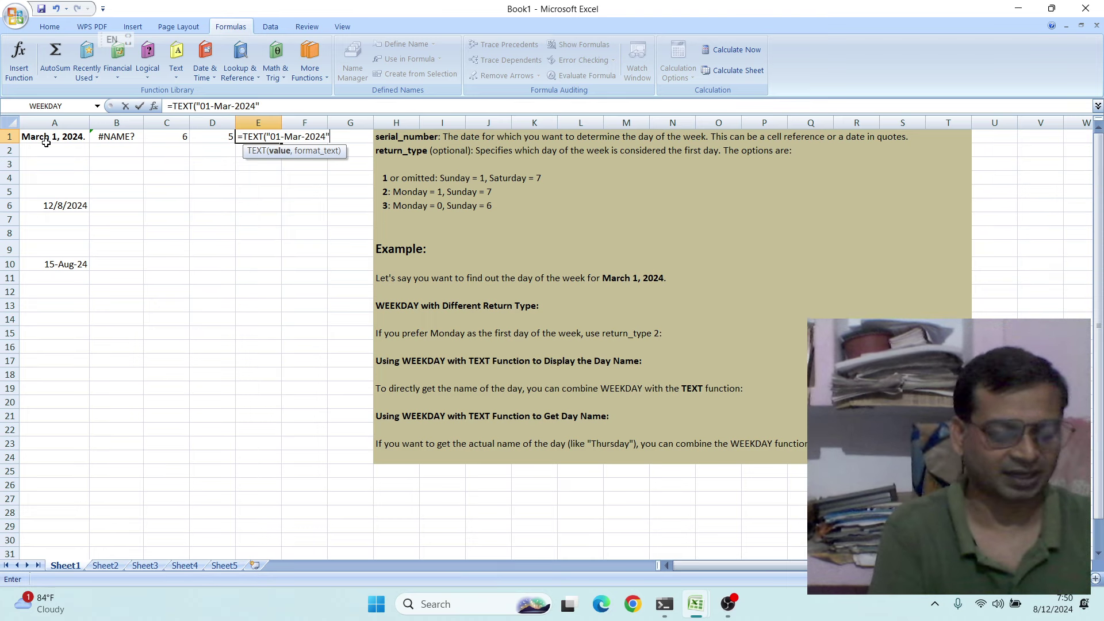
pyautogui.write(',')
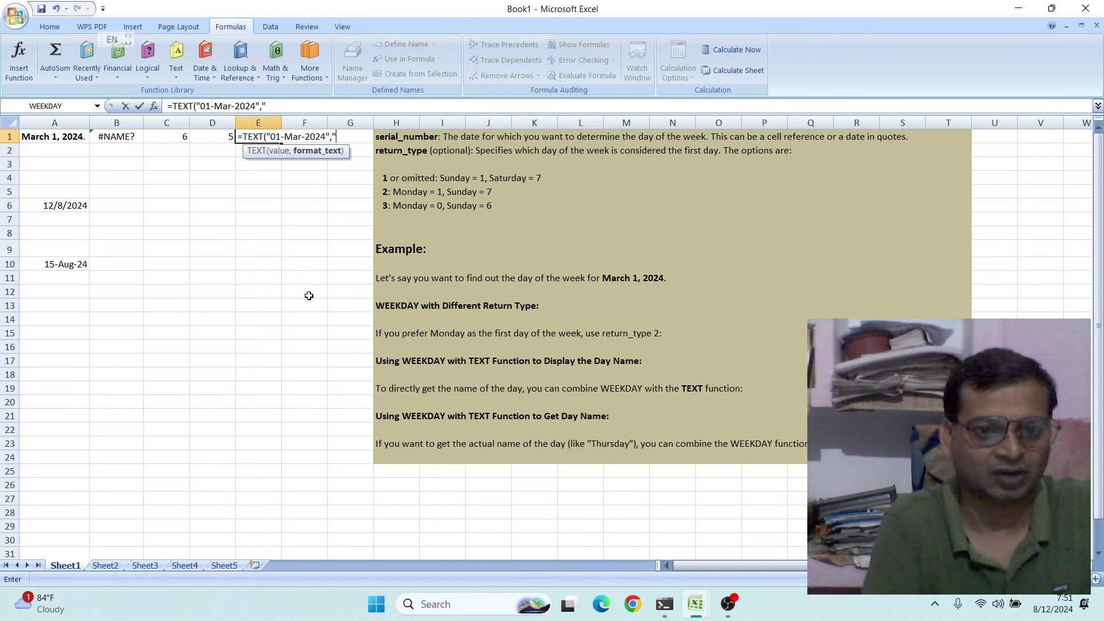
# - Finish E1 as =TEXT("01-Mar-2024","dddd") showing Friday, then reselect E1 to check it
pyautogui.write('dd')
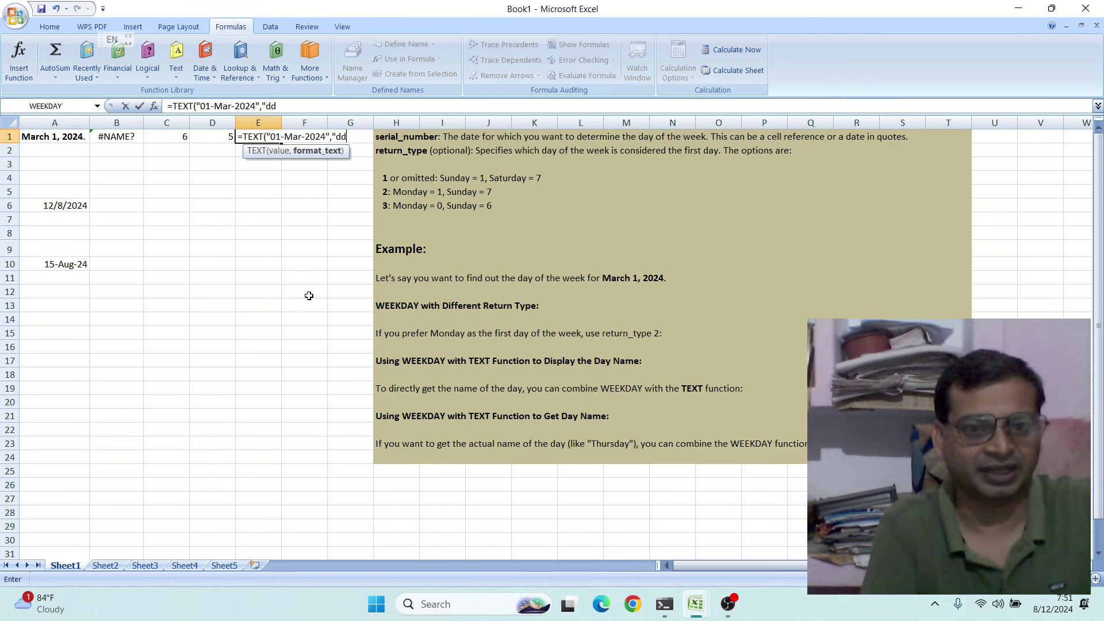
pyautogui.write('dd')
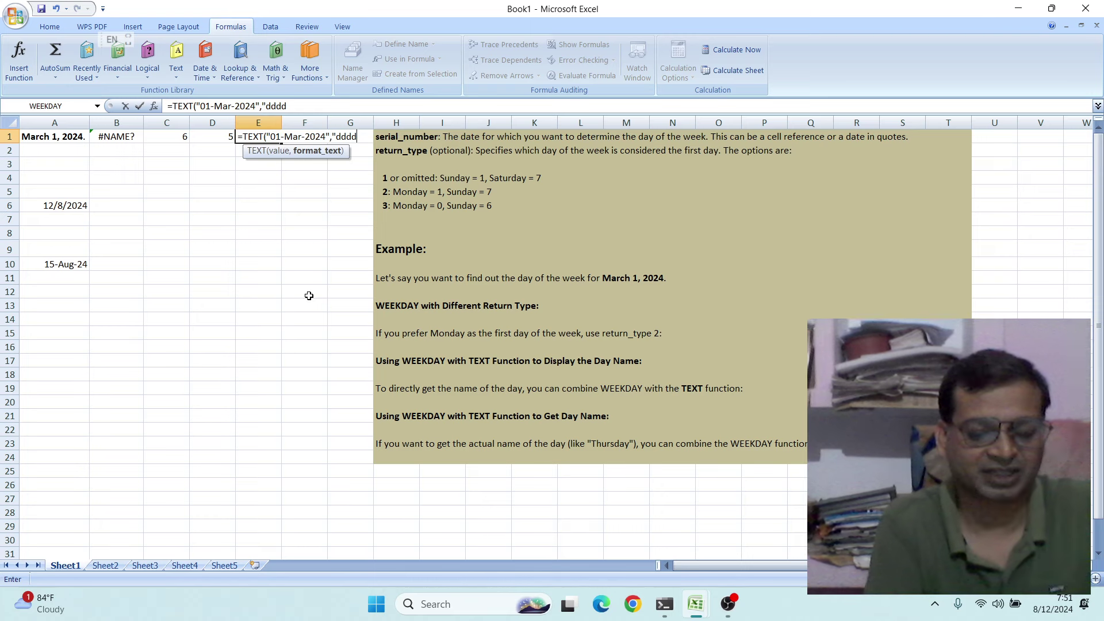
pyautogui.write('"')
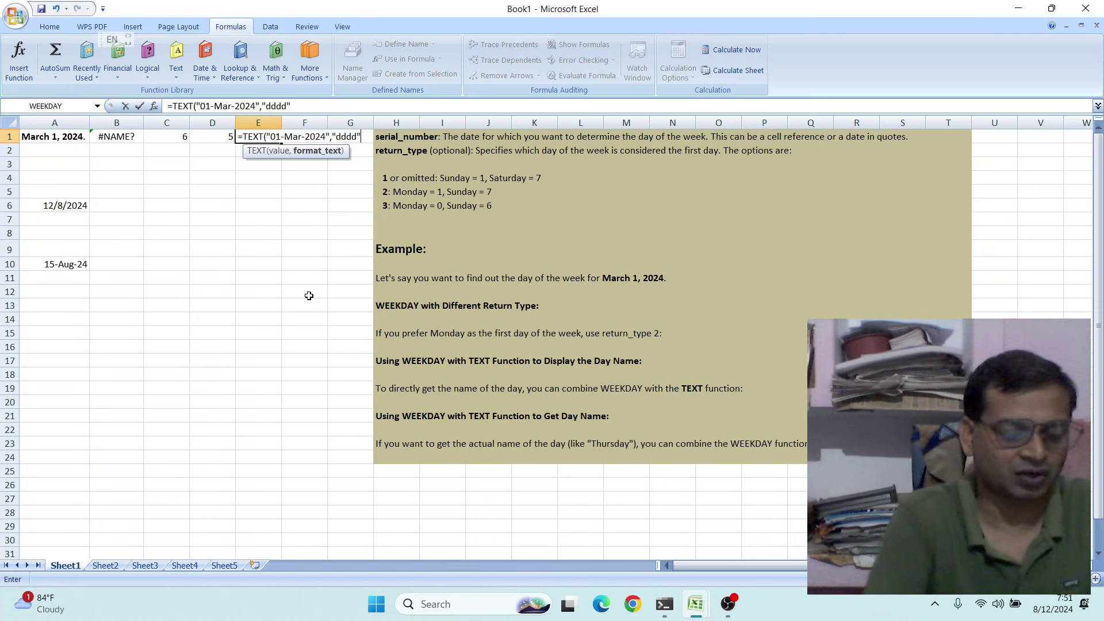
pyautogui.write(')')
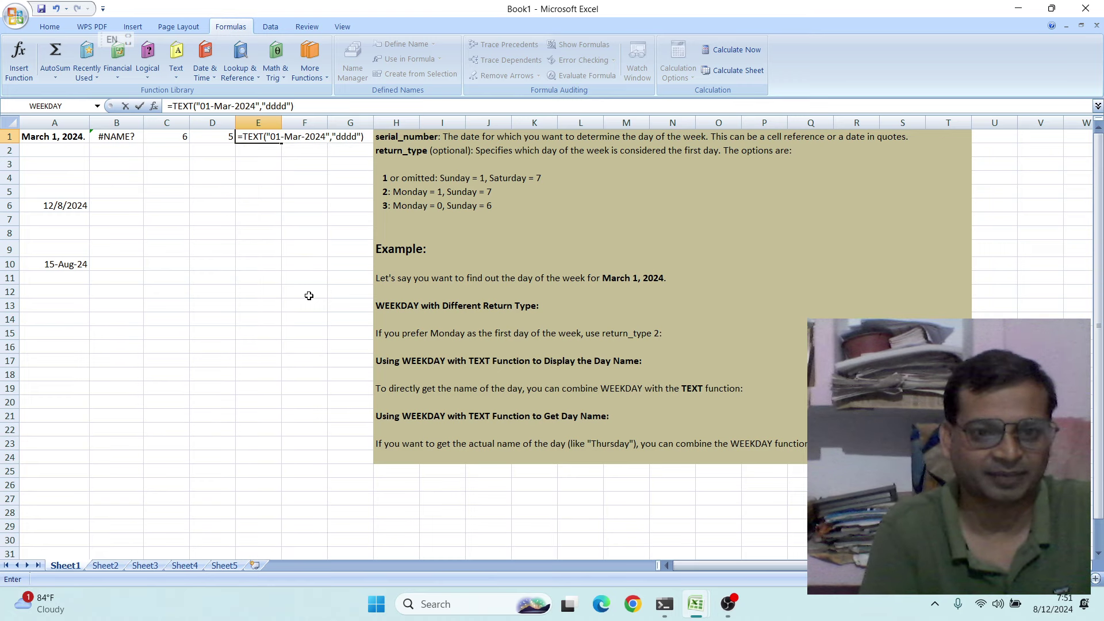
pyautogui.press('Return')
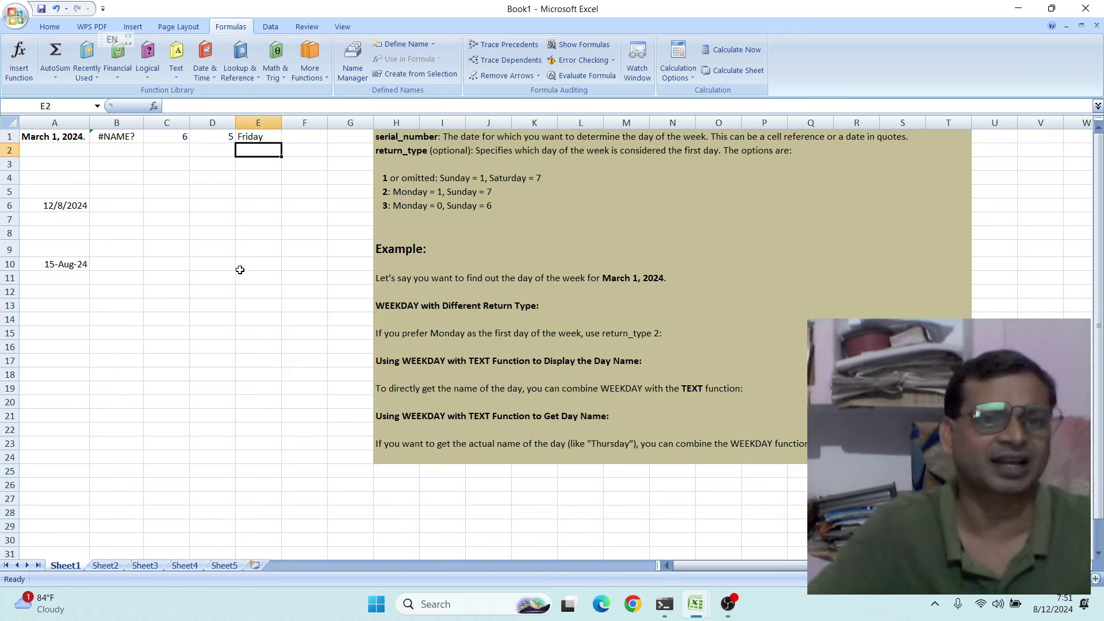
pyautogui.click(255, 138)
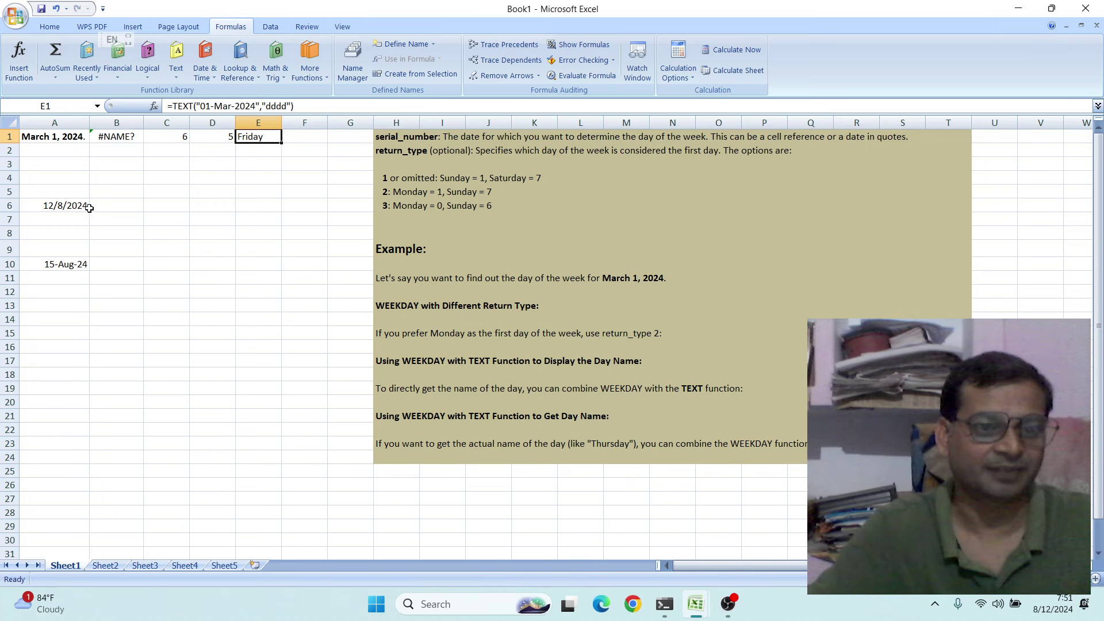
# - Enter =WEEKDAY(A6) in B6 for the date 12/8/2024, returning 1
pyautogui.click(112, 206)
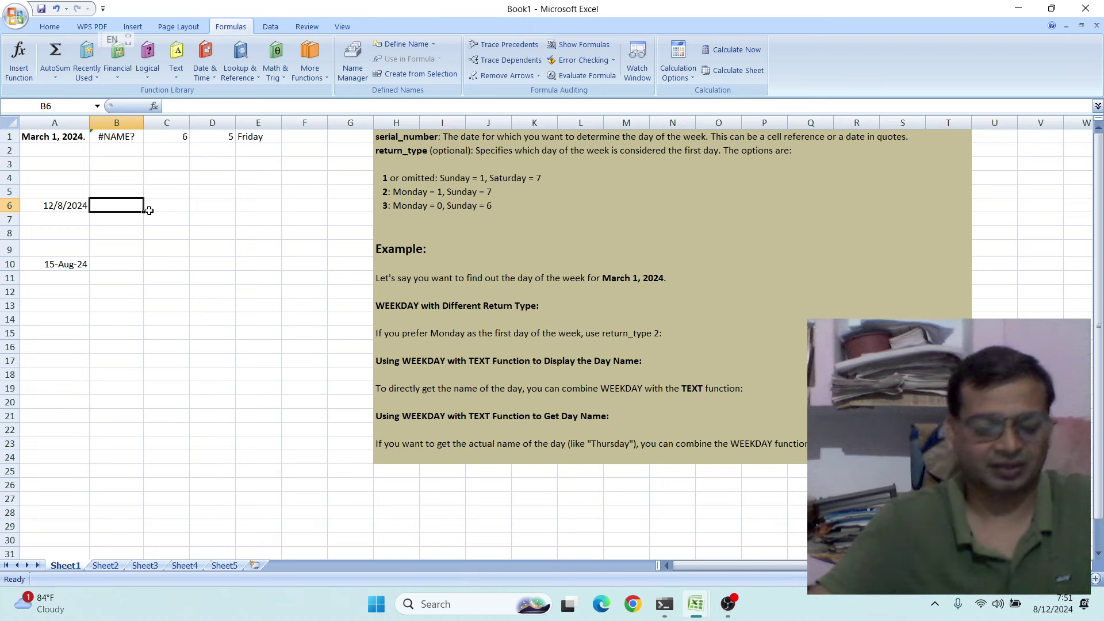
pyautogui.write('=')
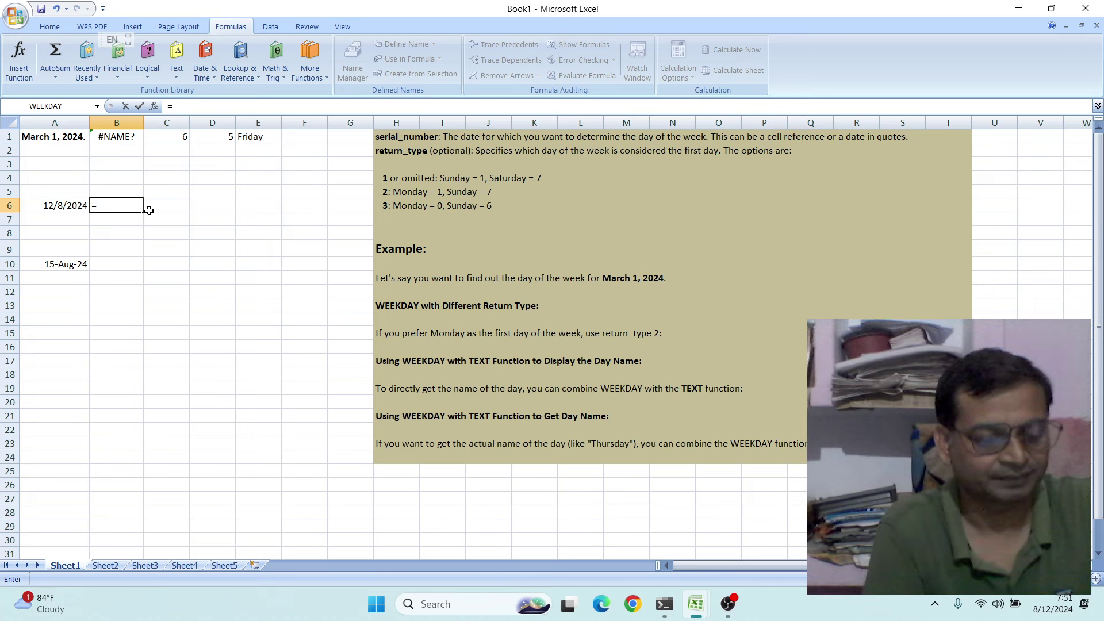
pyautogui.write('we')
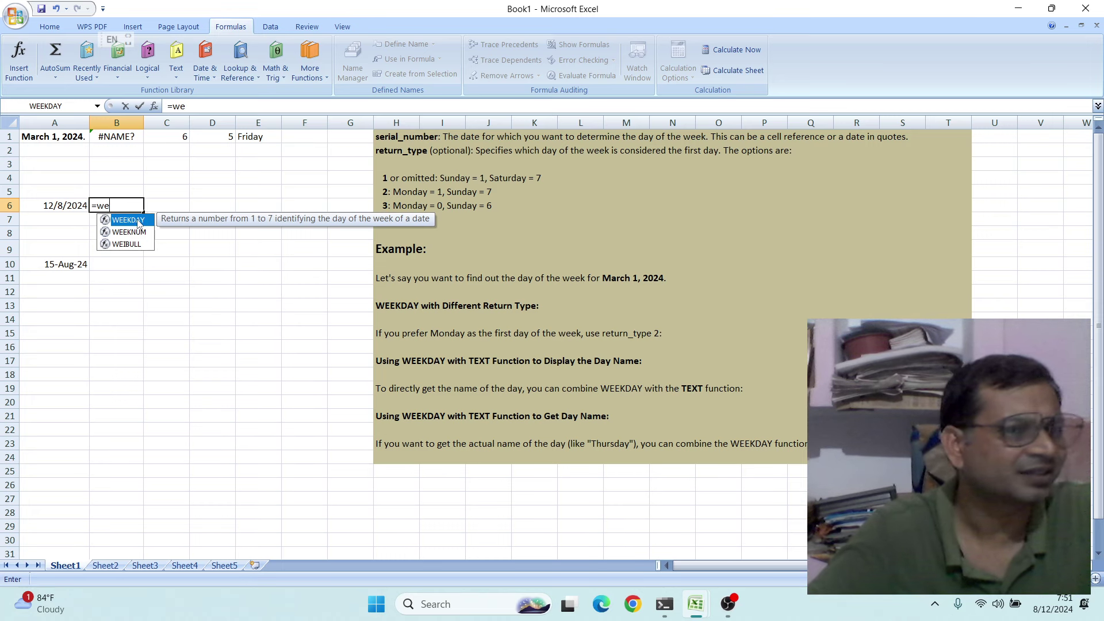
pyautogui.doubleClick(139, 221)
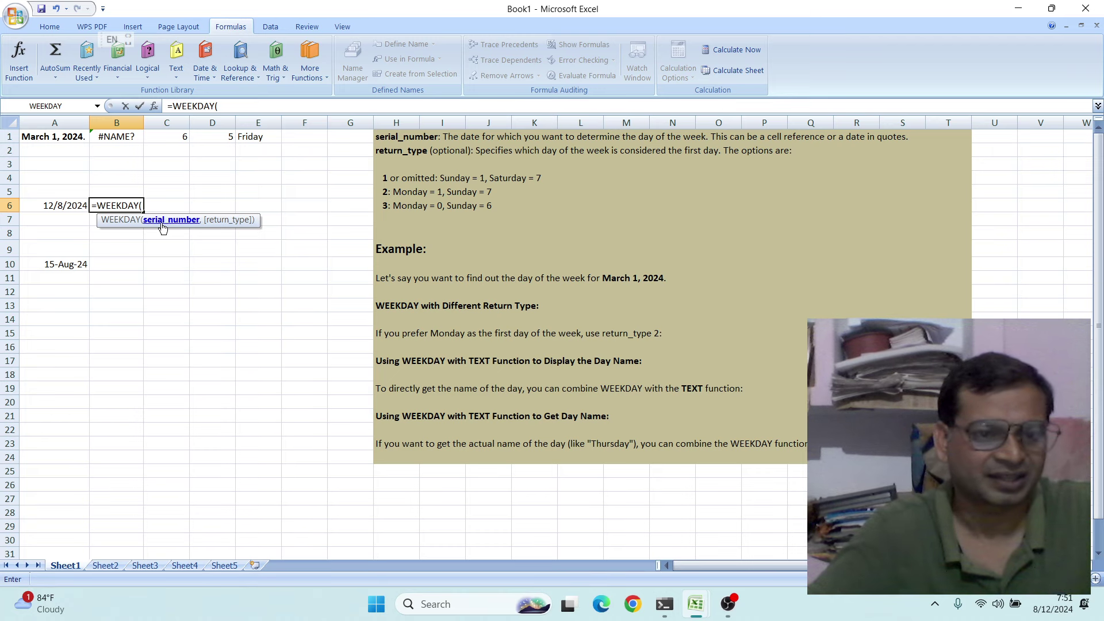
pyautogui.click(55, 205)
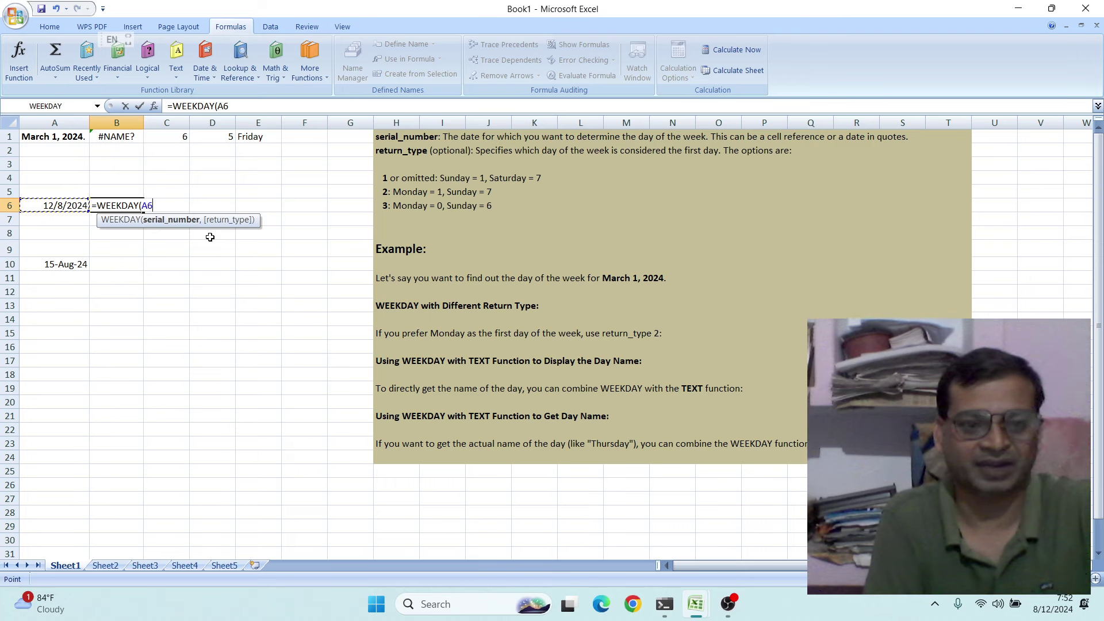
pyautogui.write(')')
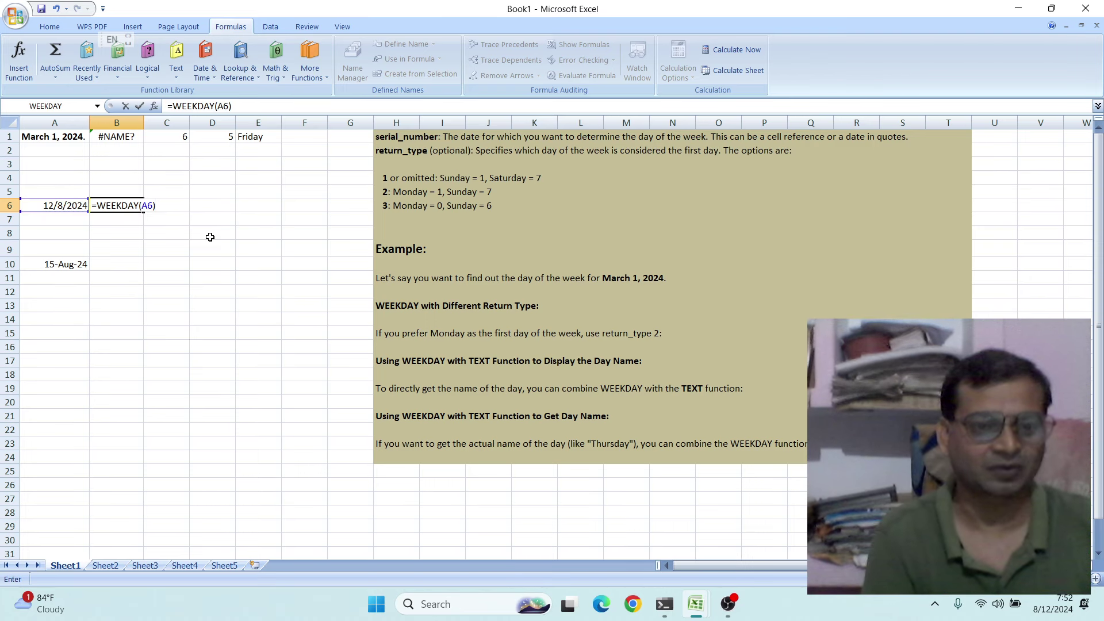
pyautogui.press('Return')
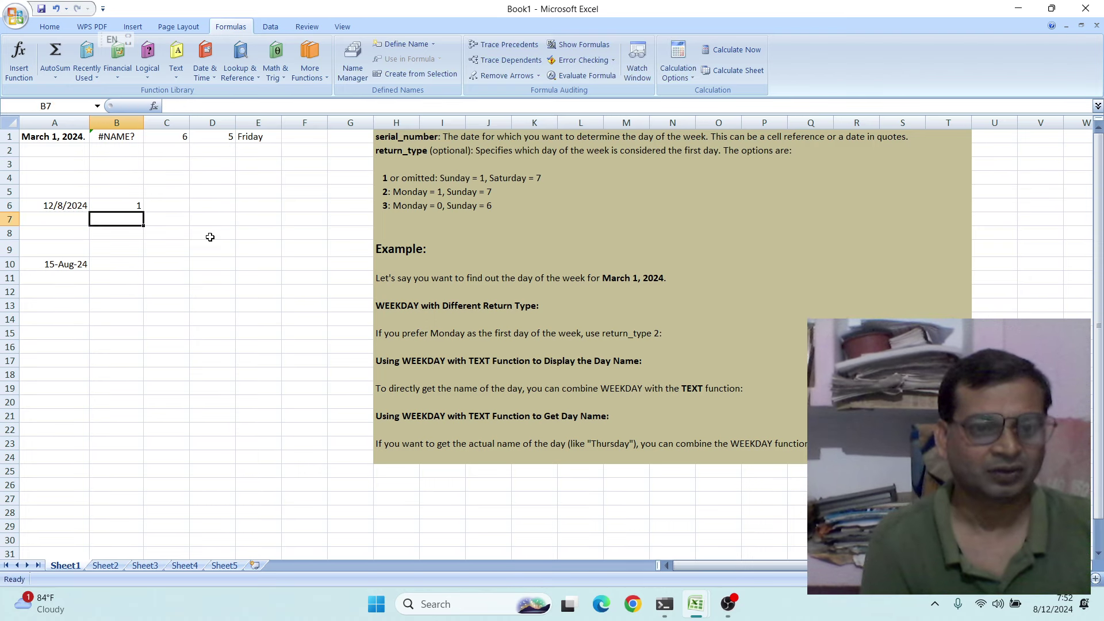
# - Recheck B6's formula and cancel the accidental extra WEEKDAY insertion there
pyautogui.click(141, 206)
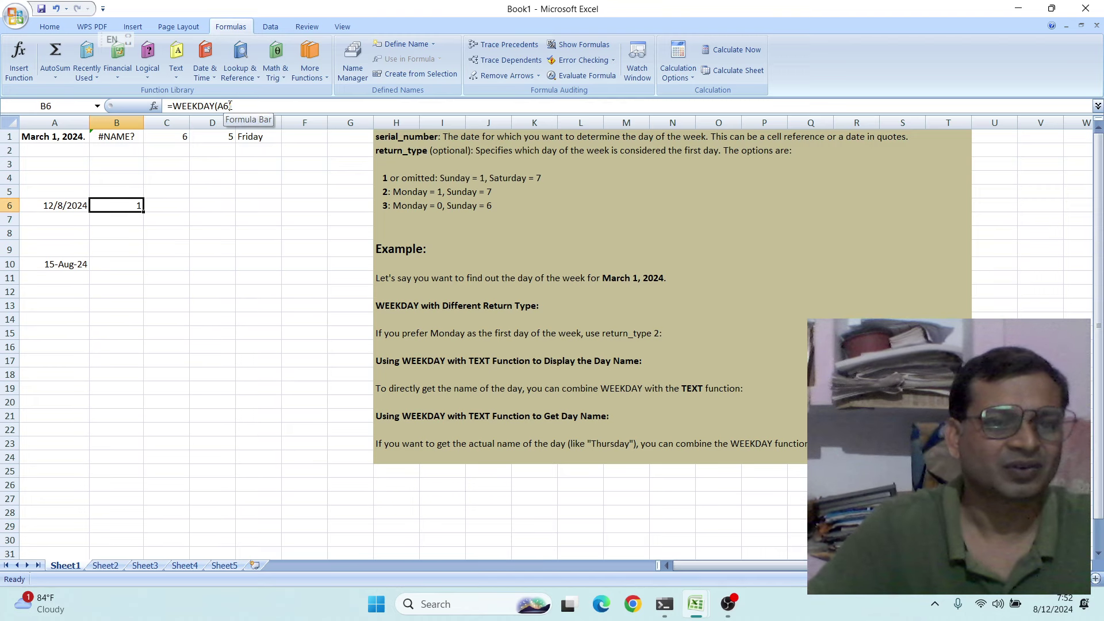
pyautogui.click(213, 76)
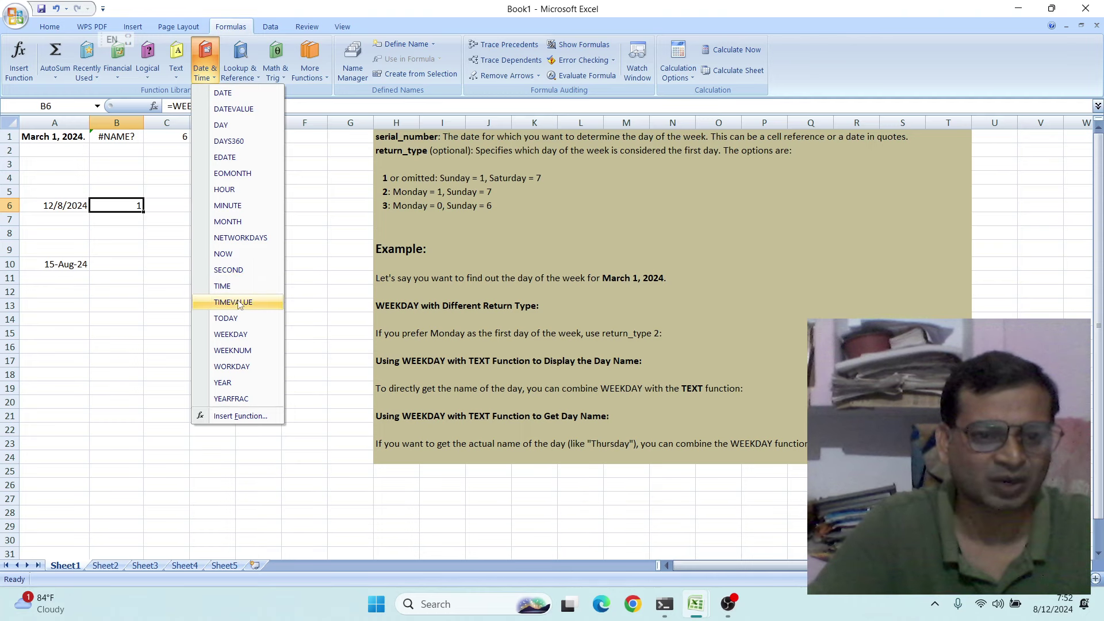
pyautogui.click(231, 335)
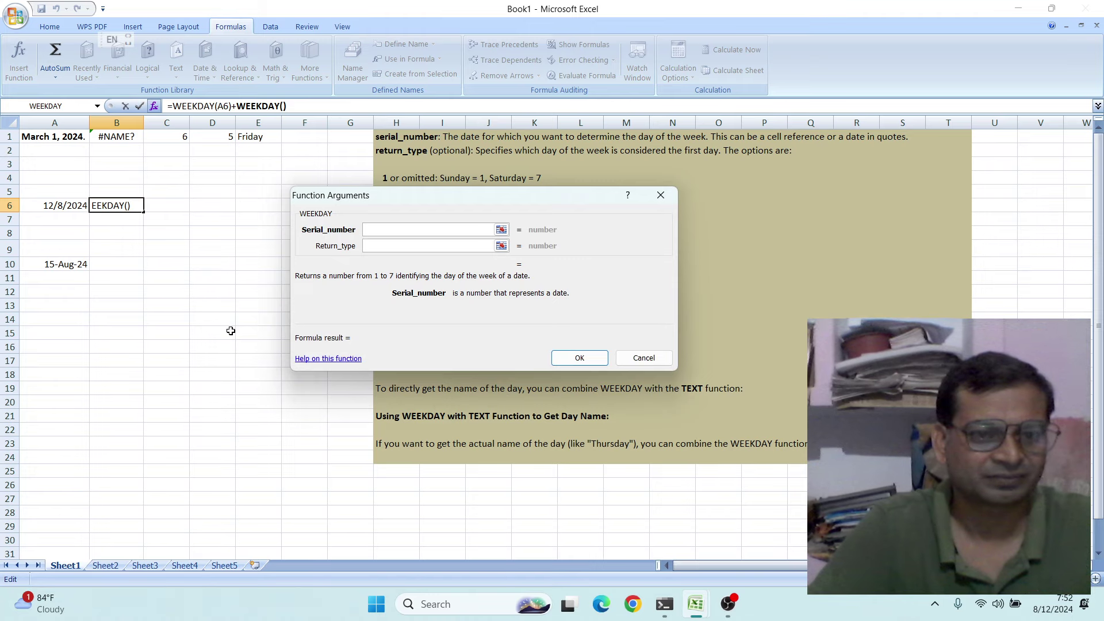
pyautogui.click(647, 359)
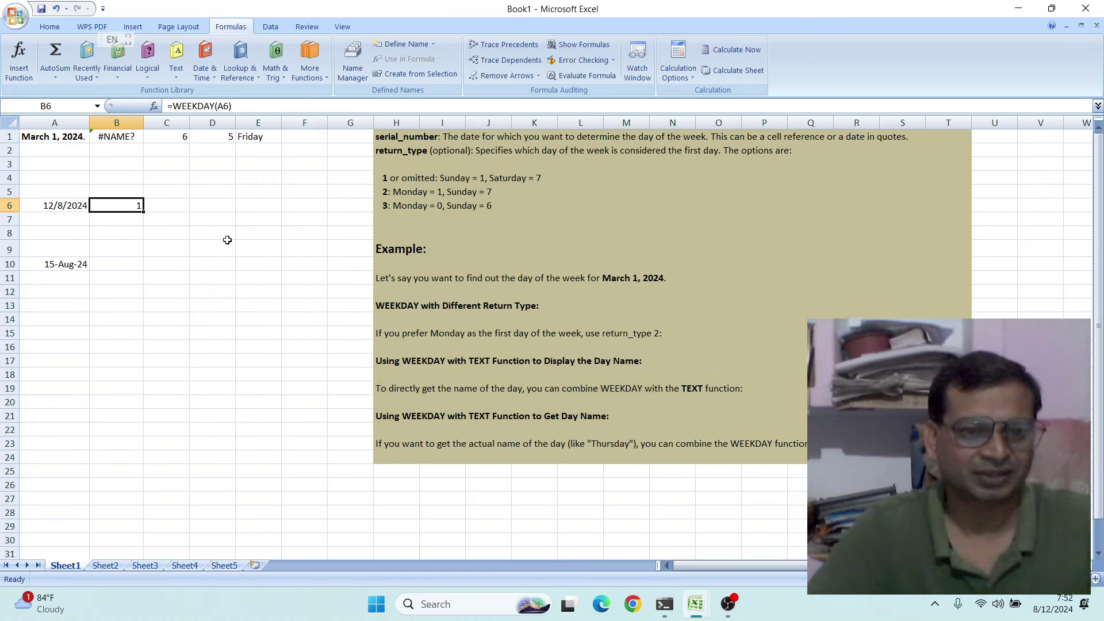
# - Insert =WEEKDAY(A6) into C6 through Function Arguments, returning 1
pyautogui.click(175, 207)
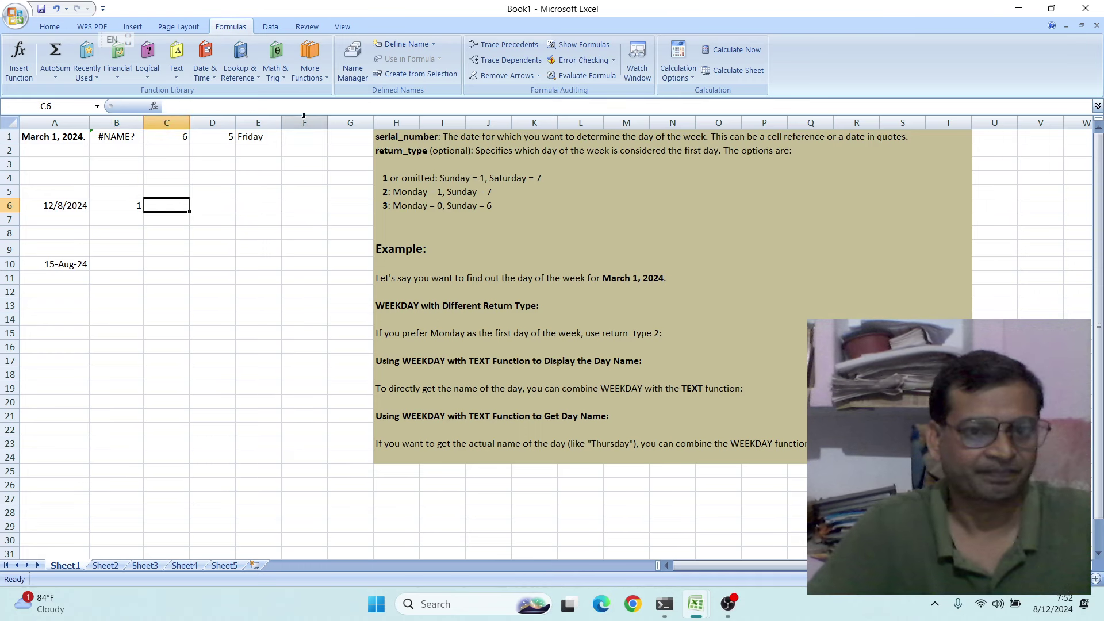
pyautogui.click(215, 77)
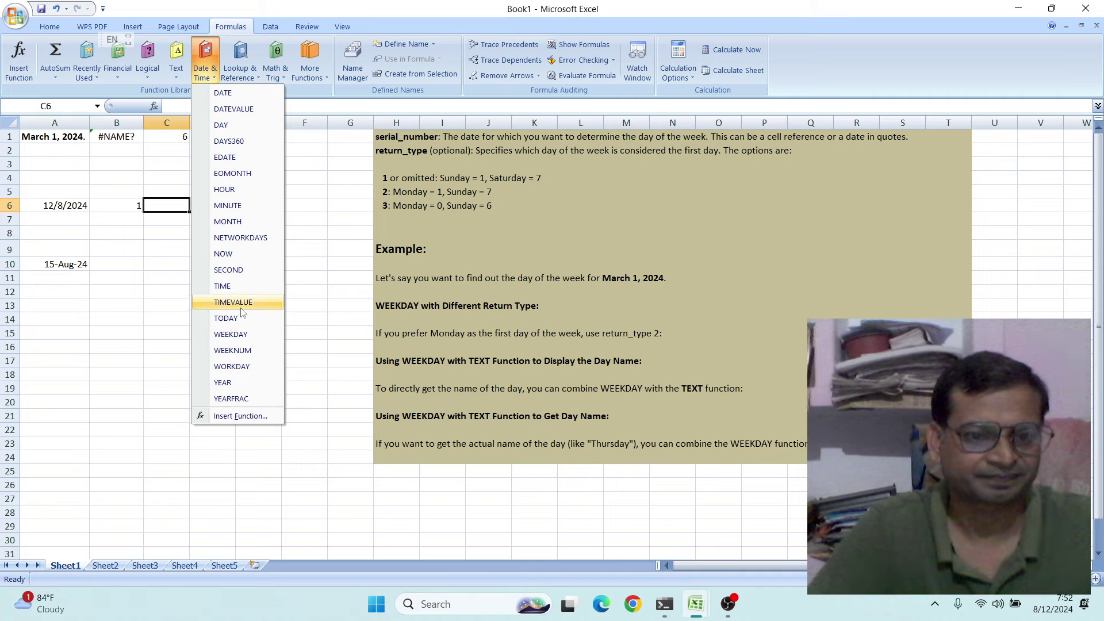
pyautogui.click(239, 334)
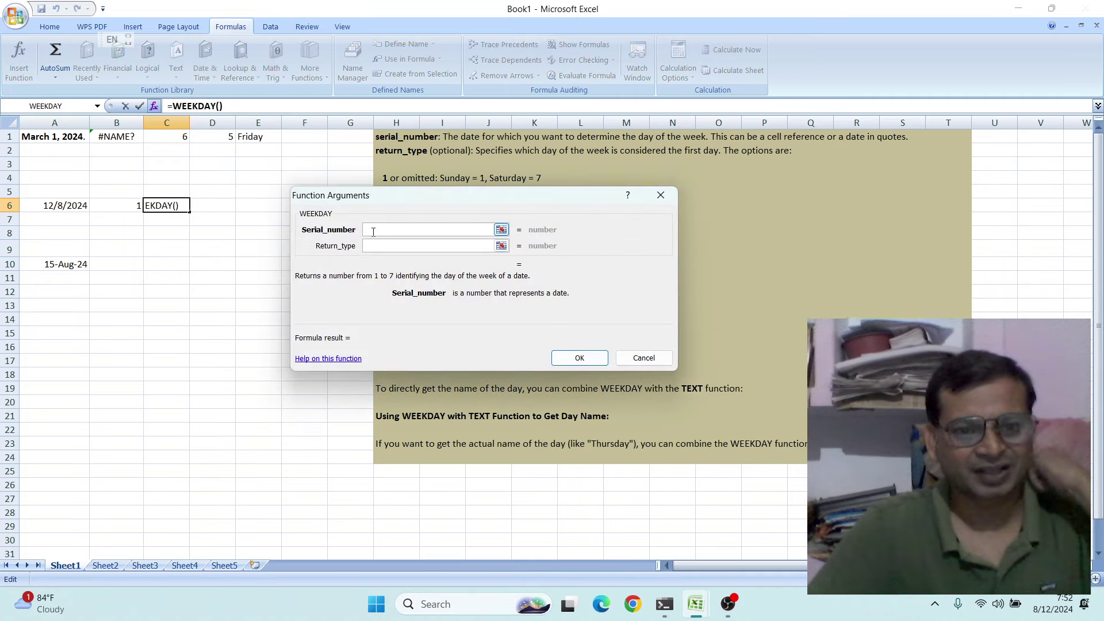
pyautogui.click(62, 205)
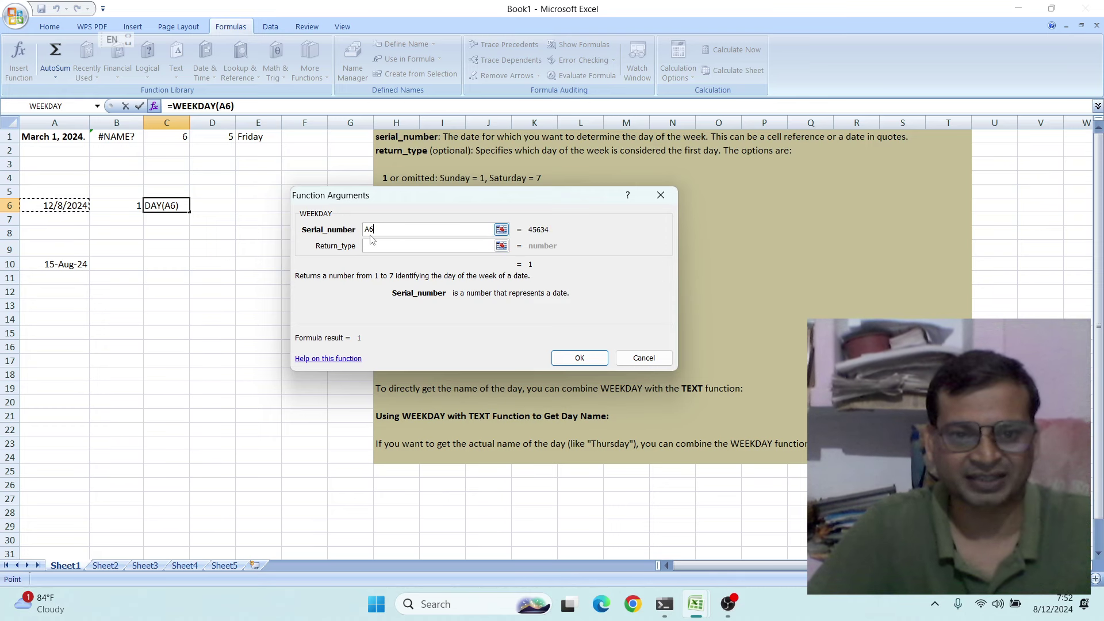
pyautogui.click(582, 360)
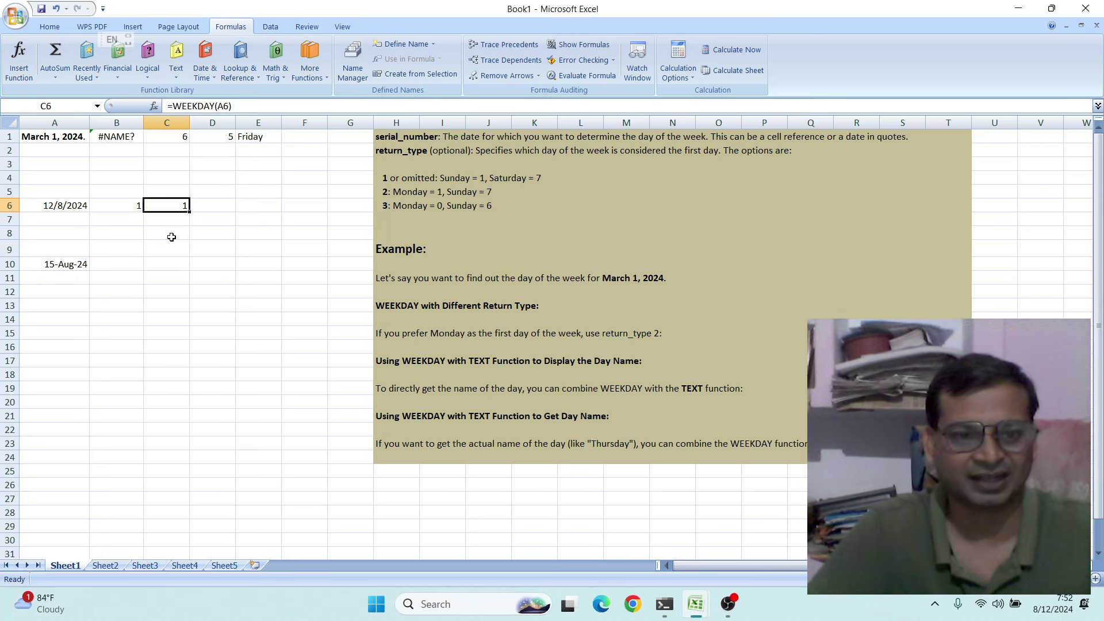
pyautogui.click(213, 207)
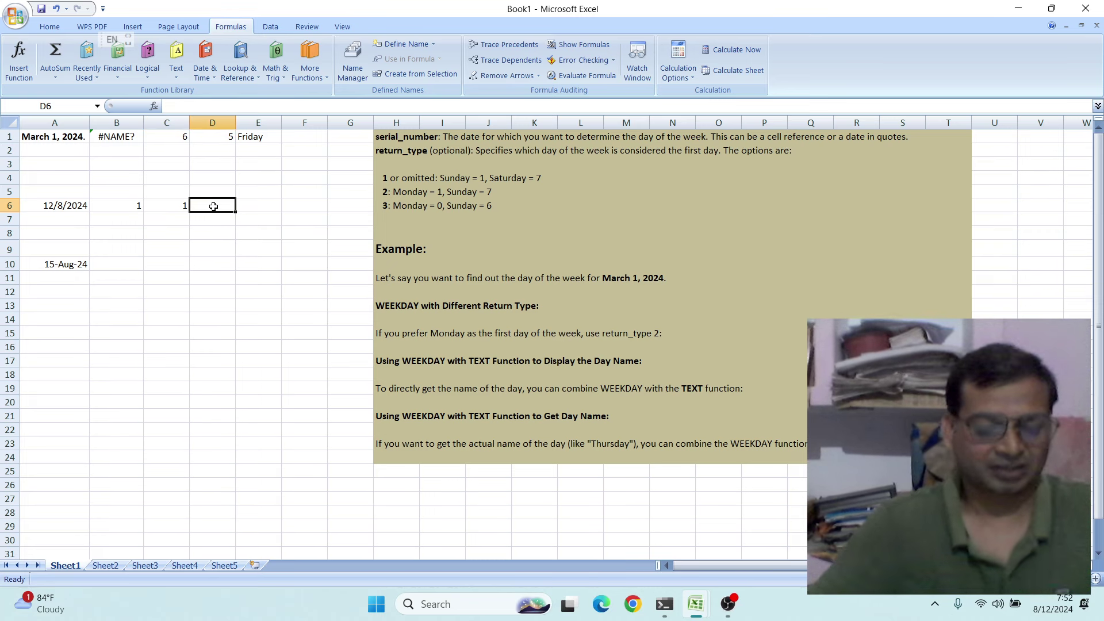
# - Enter =WEEKDAY(A6,1) in D6 using AutoComplete, returning 1
pyautogui.write('=')
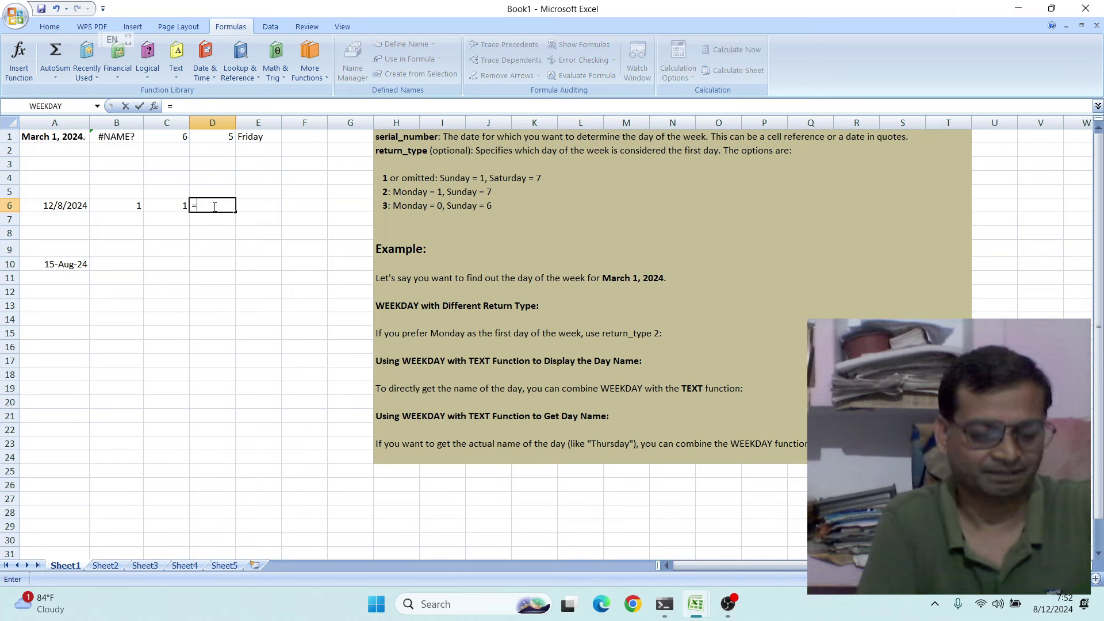
pyautogui.write('we')
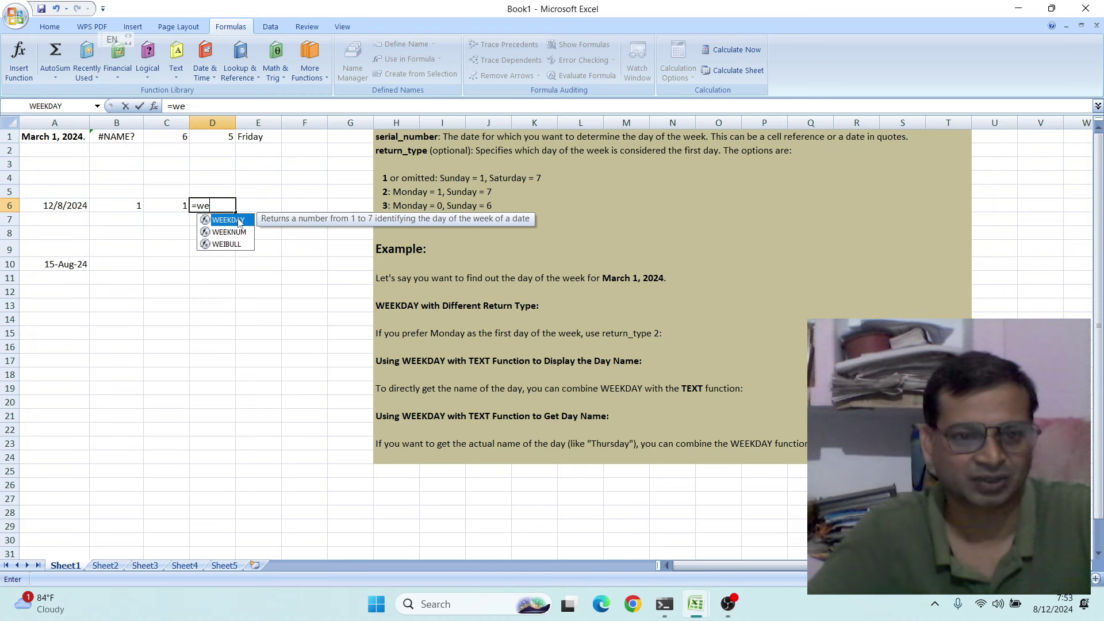
pyautogui.doubleClick(236, 222)
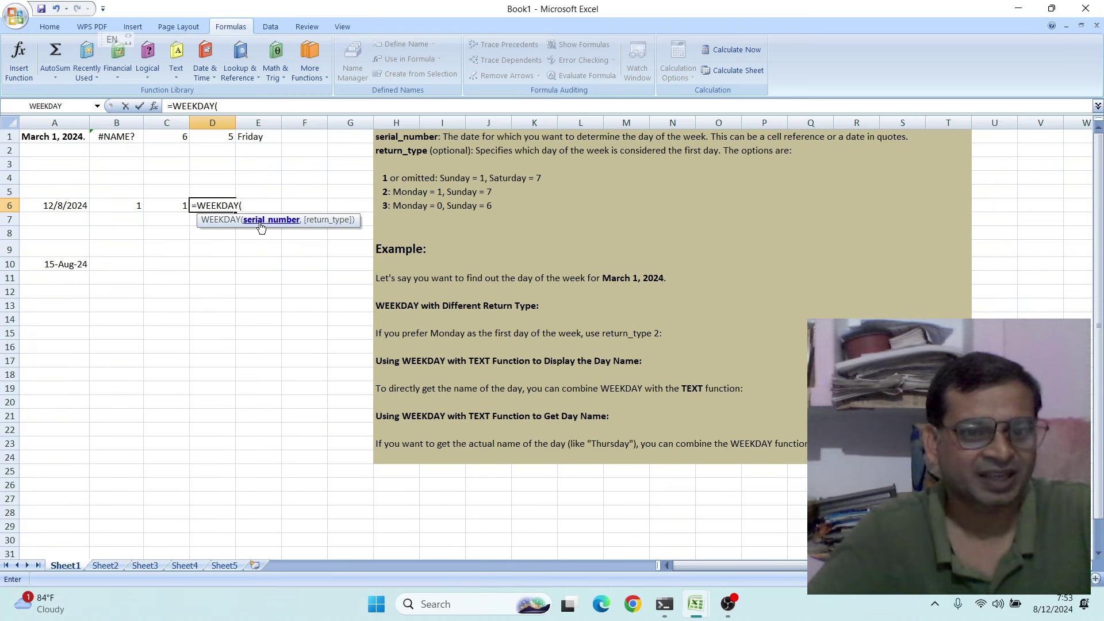
pyautogui.click(66, 205)
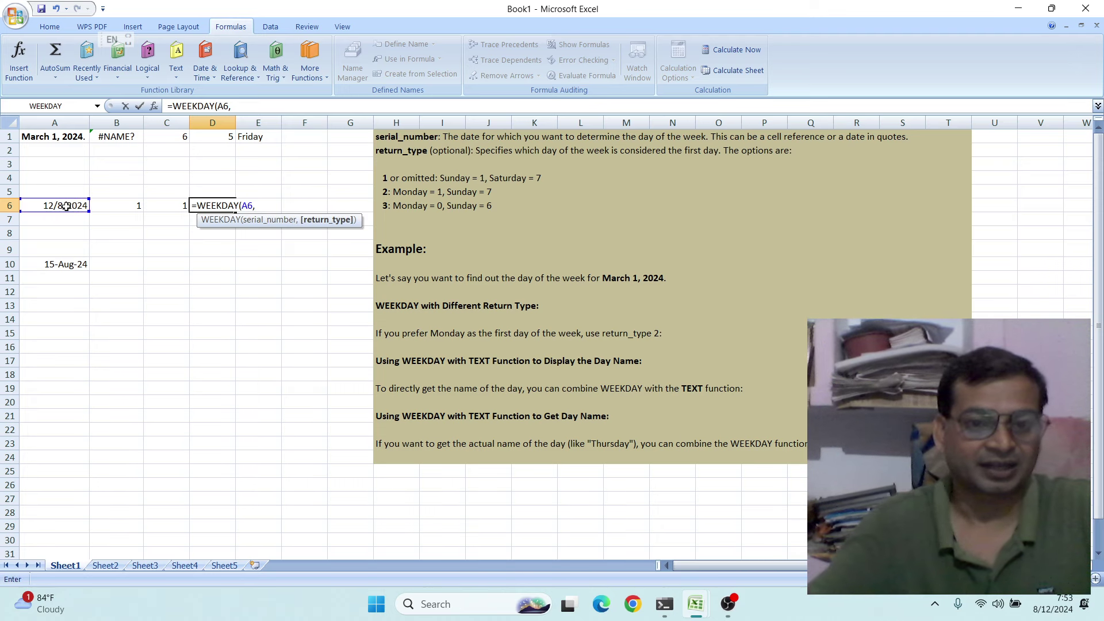
pyautogui.write(',')
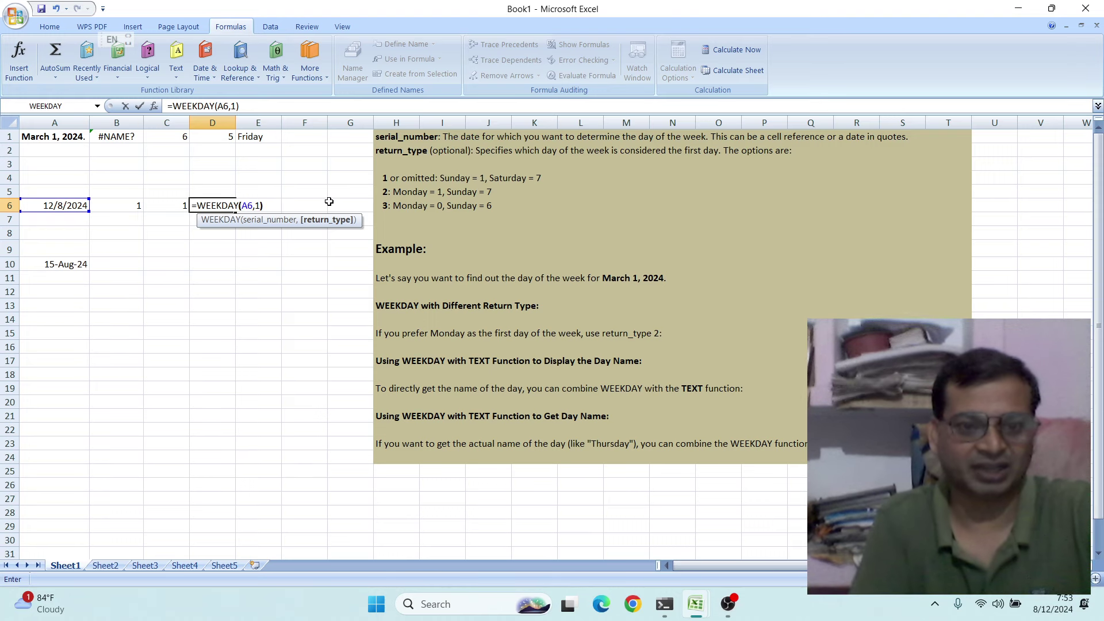
pyautogui.write(')')
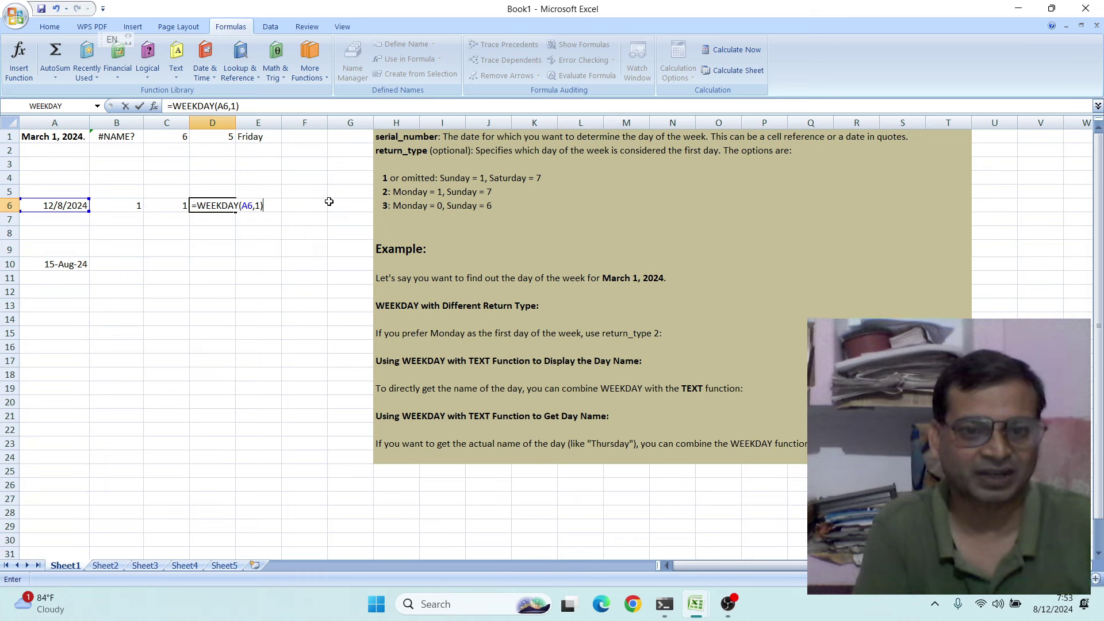
pyautogui.press('Return')
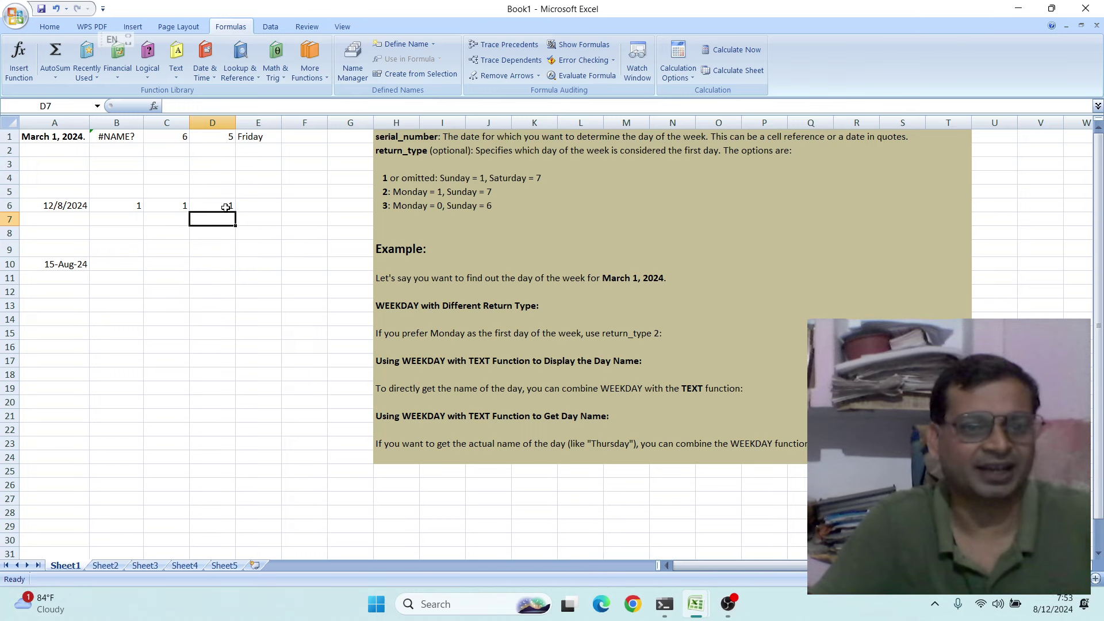
# - Enter =WEEKDAY(A6,2) in E6, returning 7
pyautogui.click(250, 205)
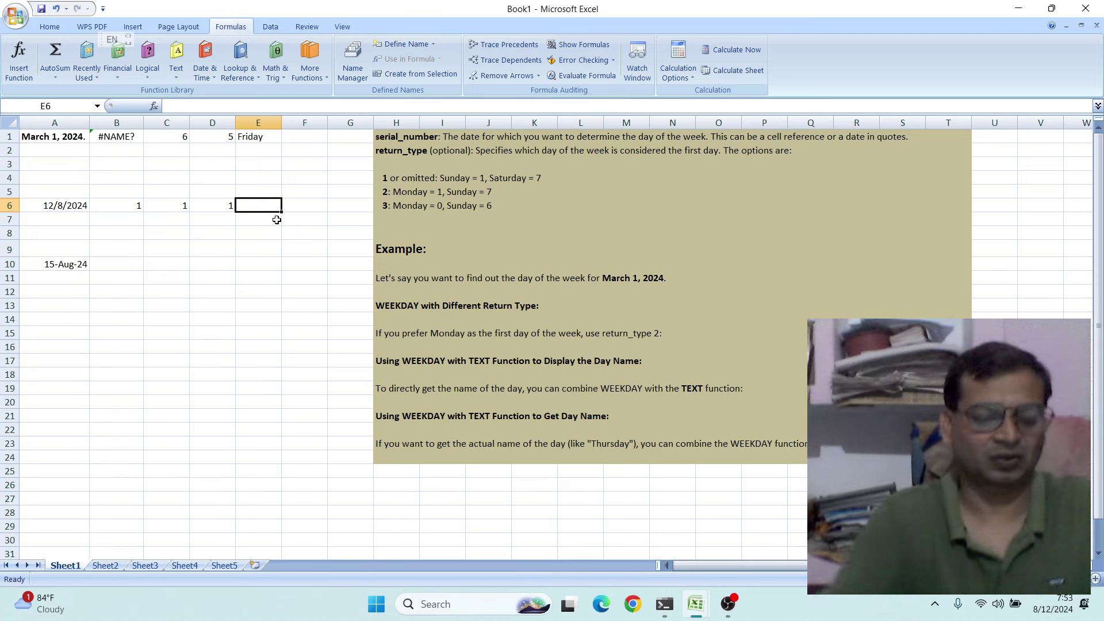
pyautogui.write('=')
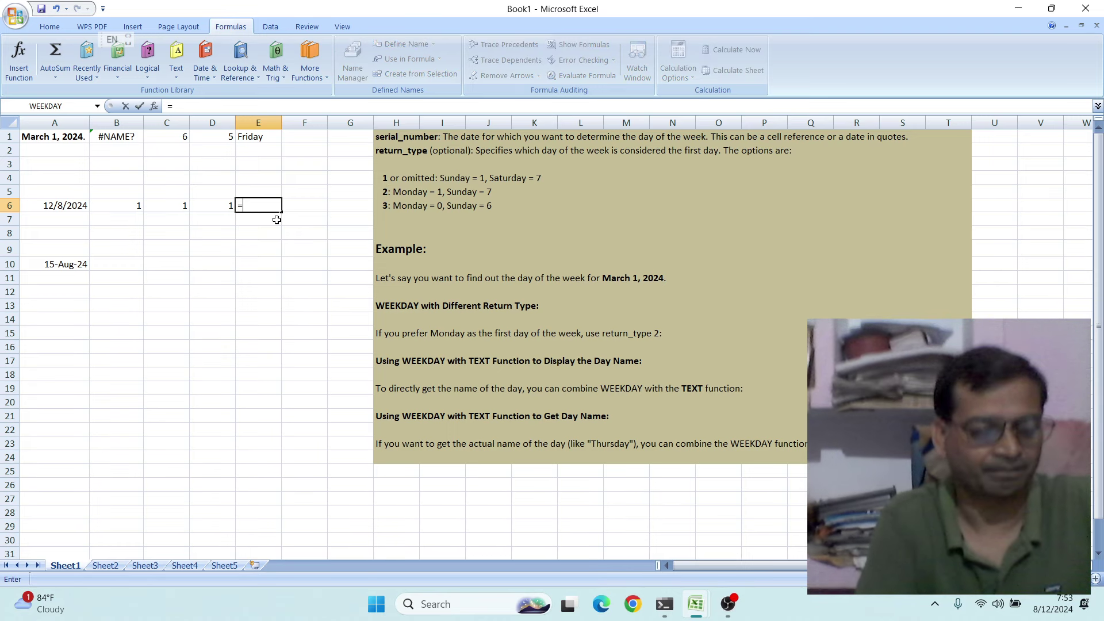
pyautogui.write('we')
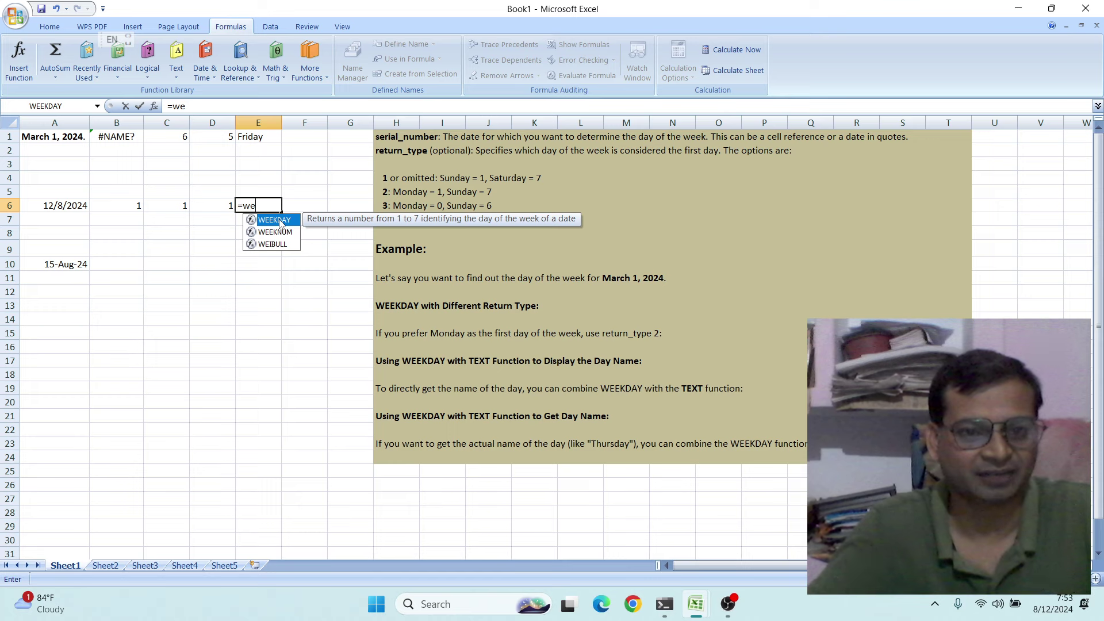
pyautogui.doubleClick(281, 224)
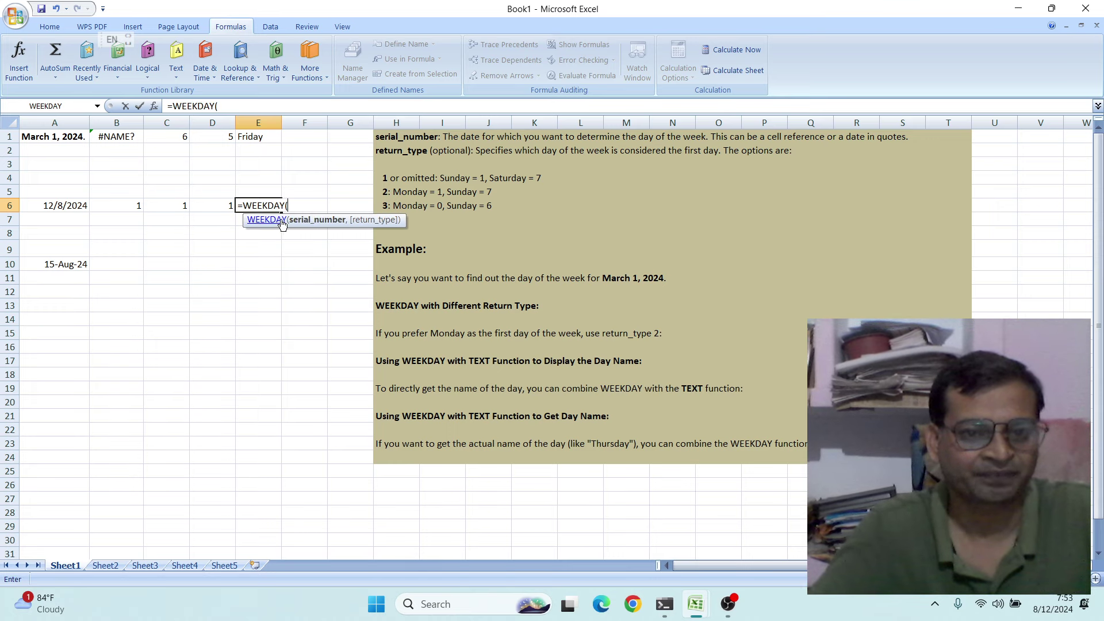
pyautogui.click(82, 211)
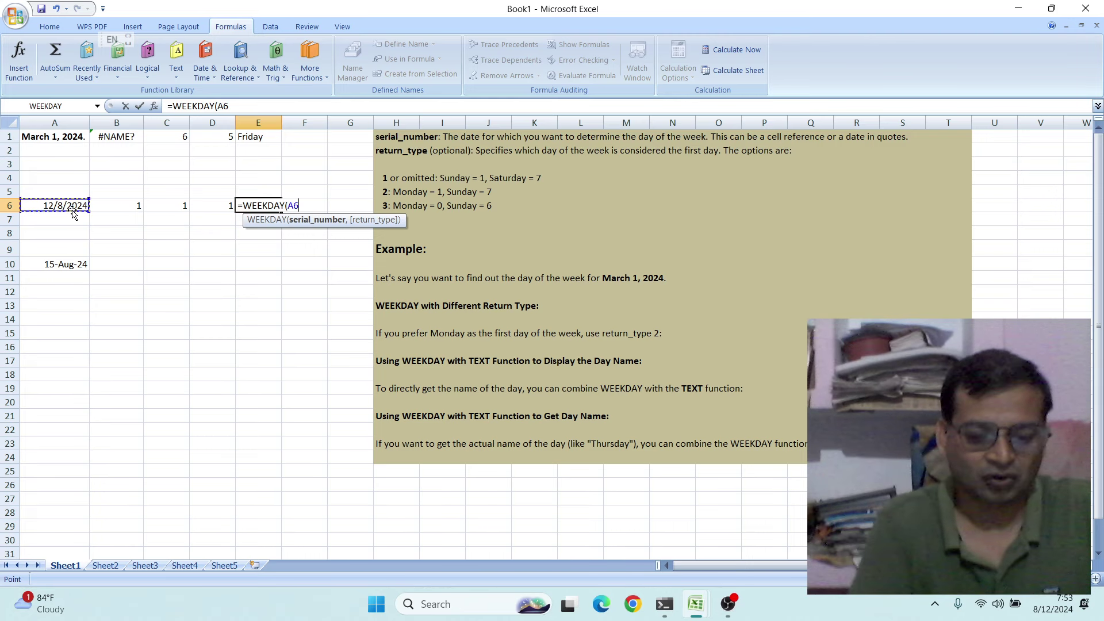
pyautogui.write(',2')
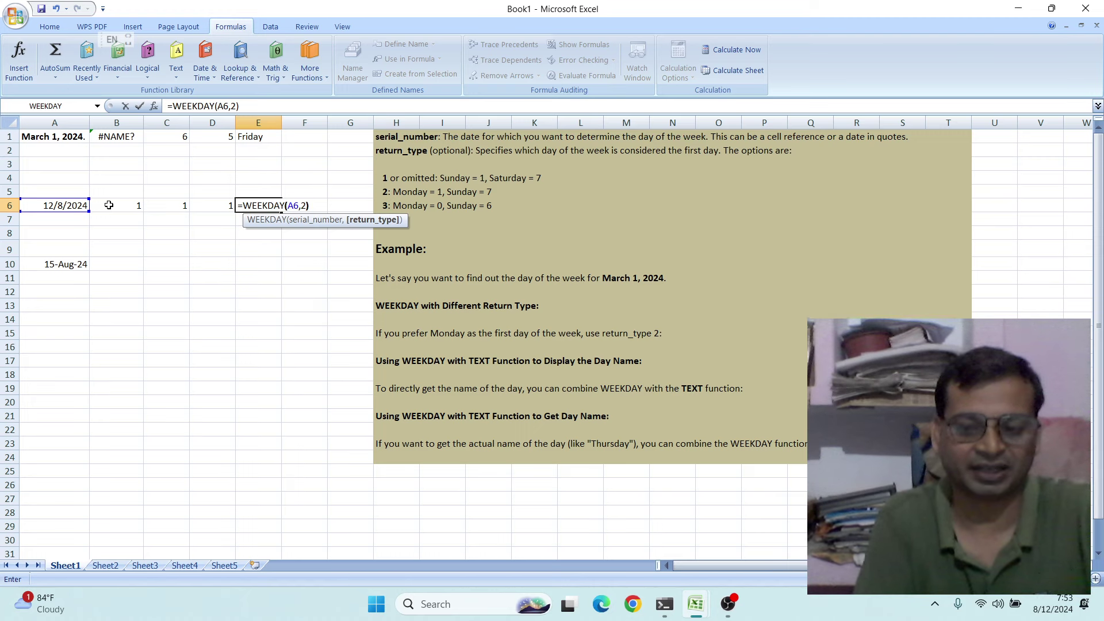
pyautogui.write(')')
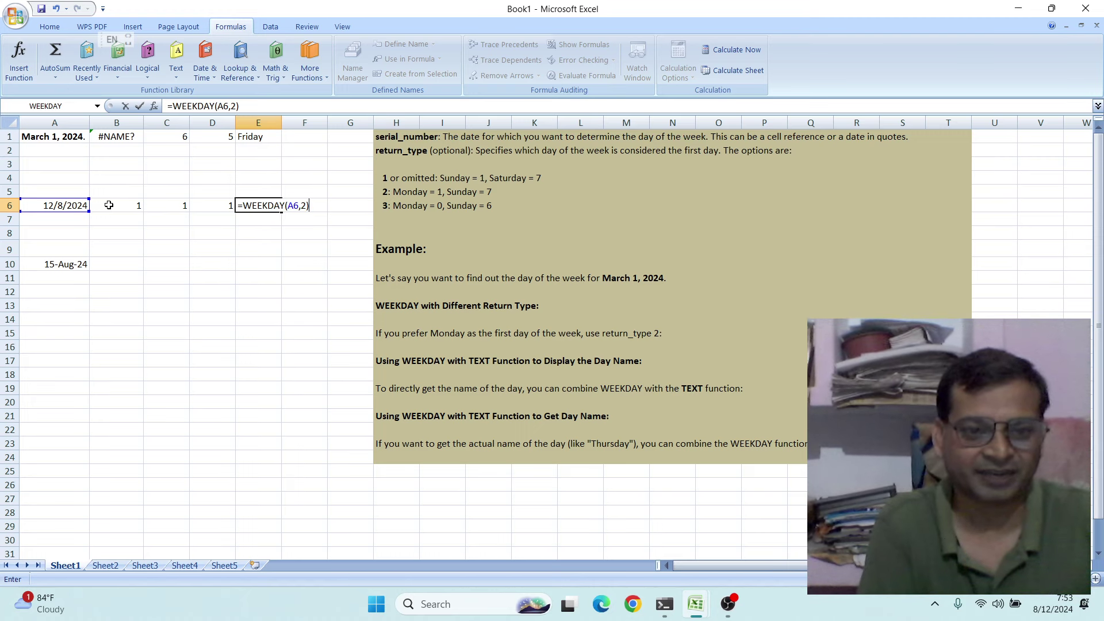
pyautogui.press('Return')
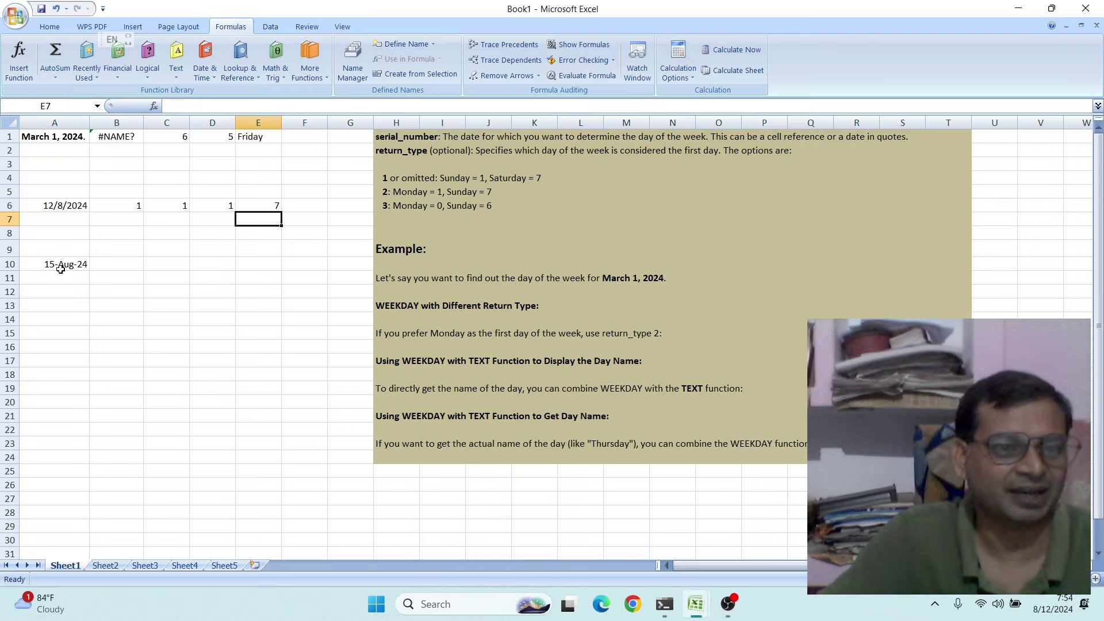
# - Enter =WEEKDAY("15-Aug-2024",2) in B10 so Monday counts as 1, giving 4
pyautogui.click(117, 264)
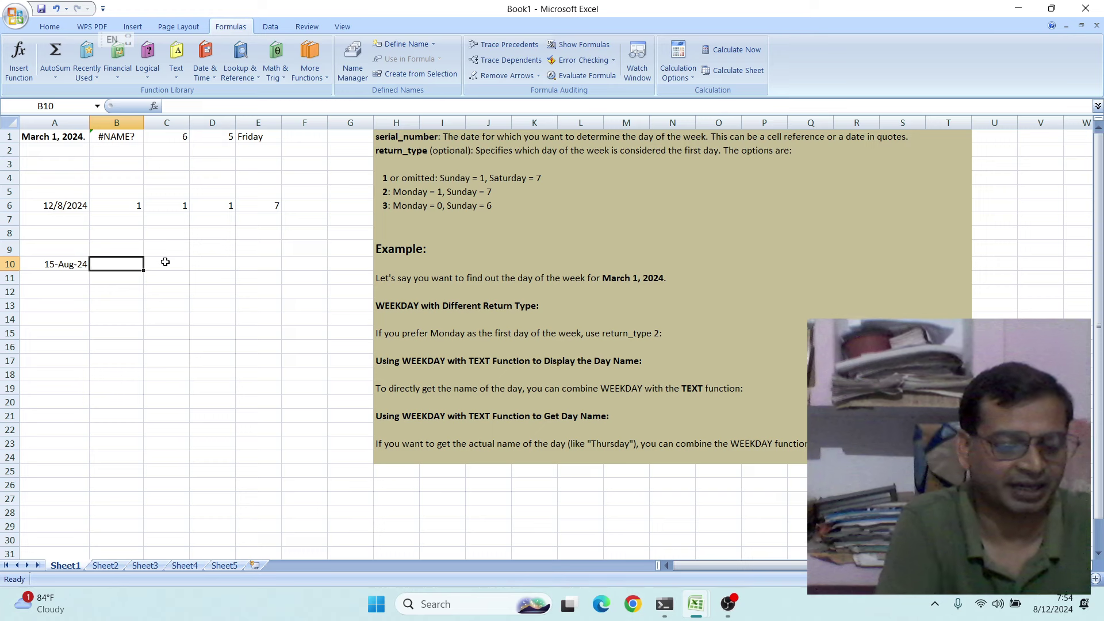
pyautogui.write('=')
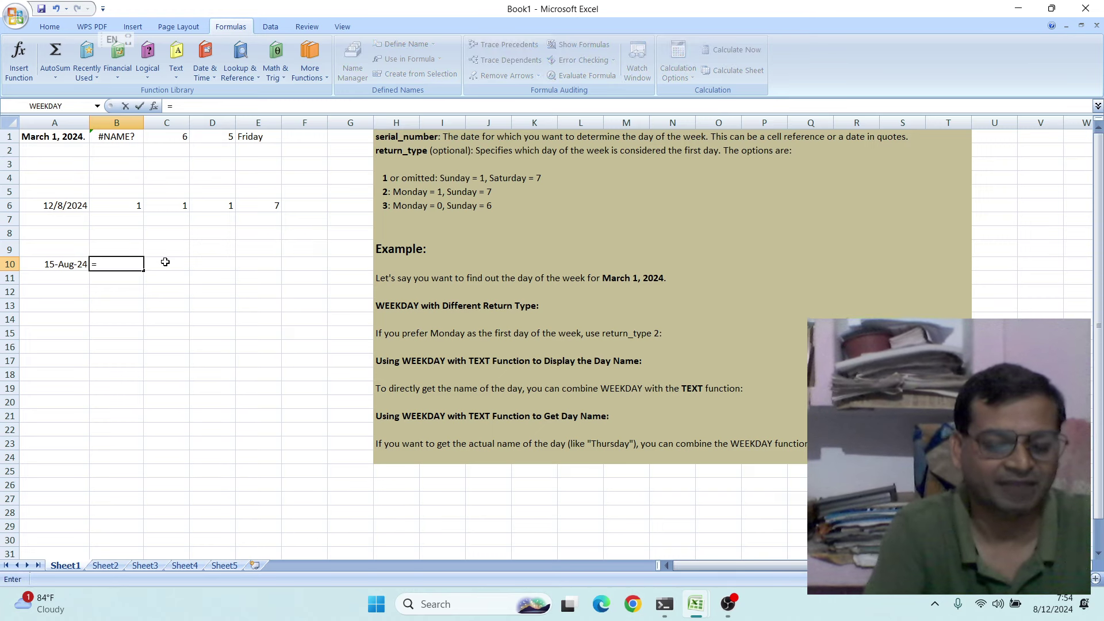
pyautogui.write('we')
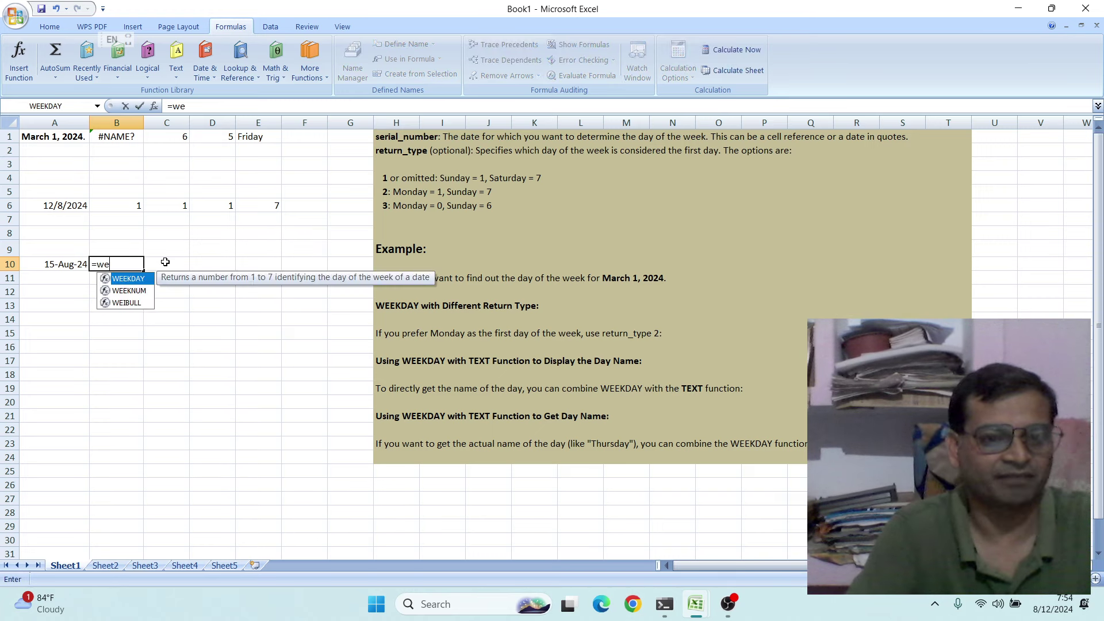
pyautogui.doubleClick(128, 279)
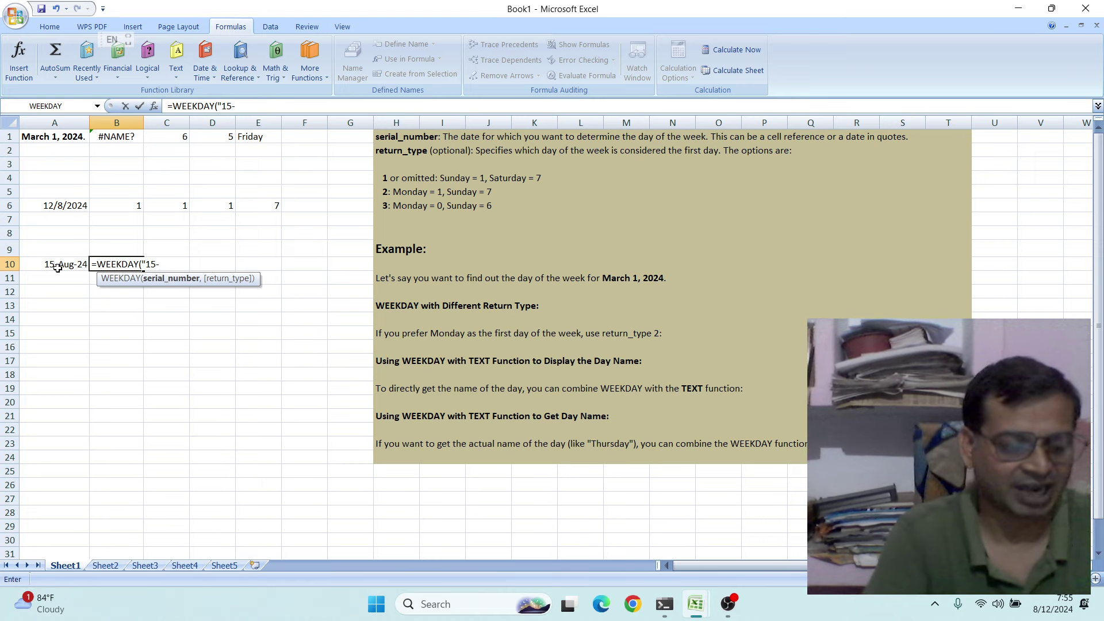
pyautogui.write('A')
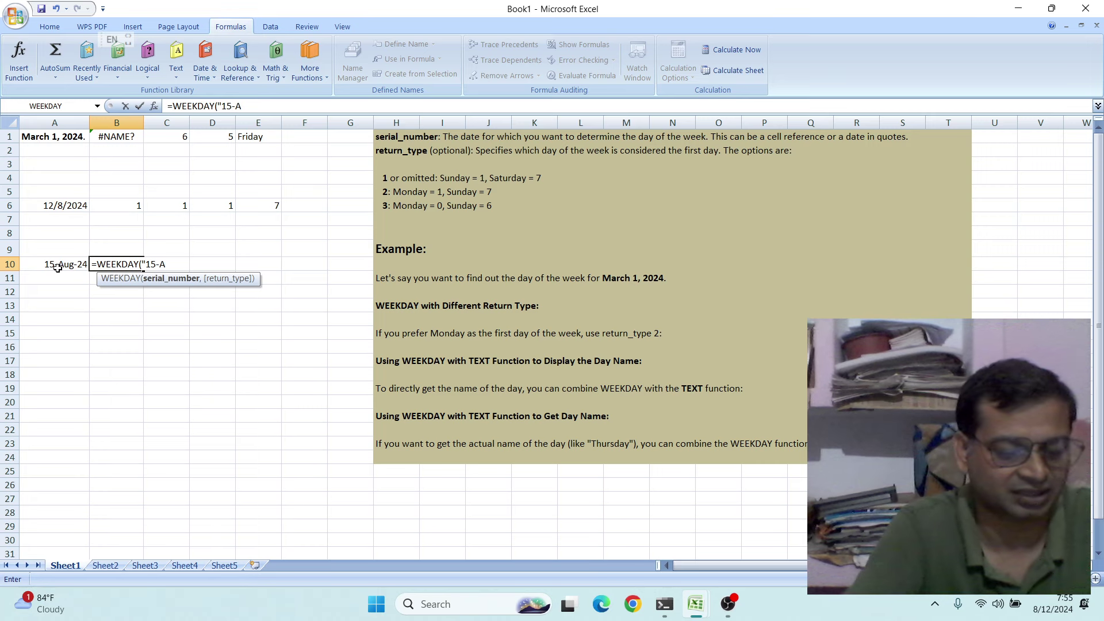
pyautogui.write('ug-')
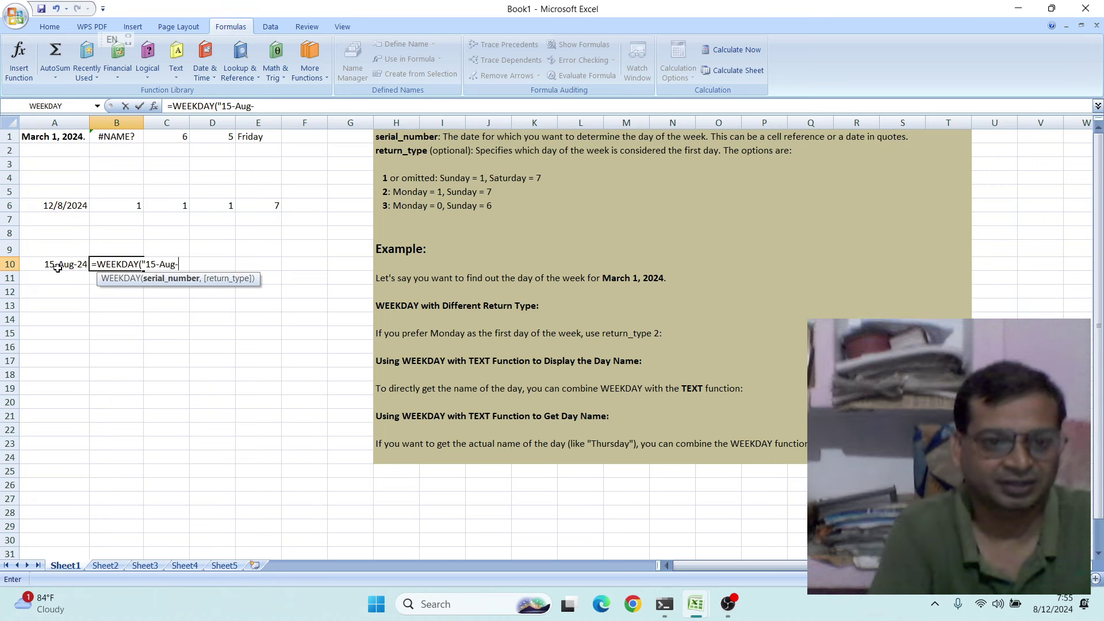
pyautogui.write('20')
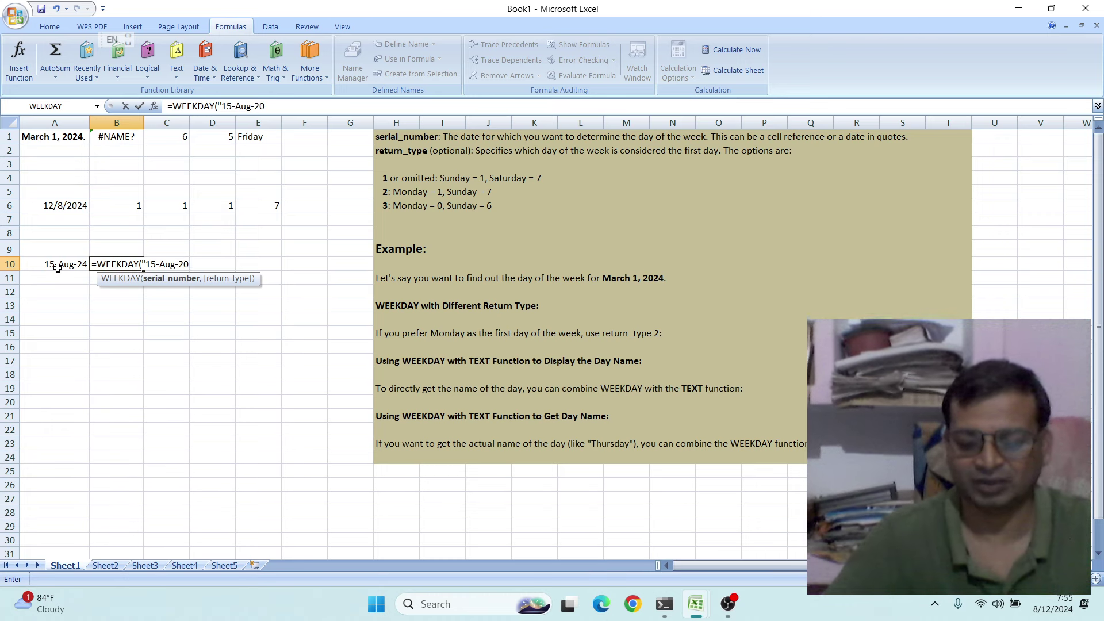
pyautogui.write('24')
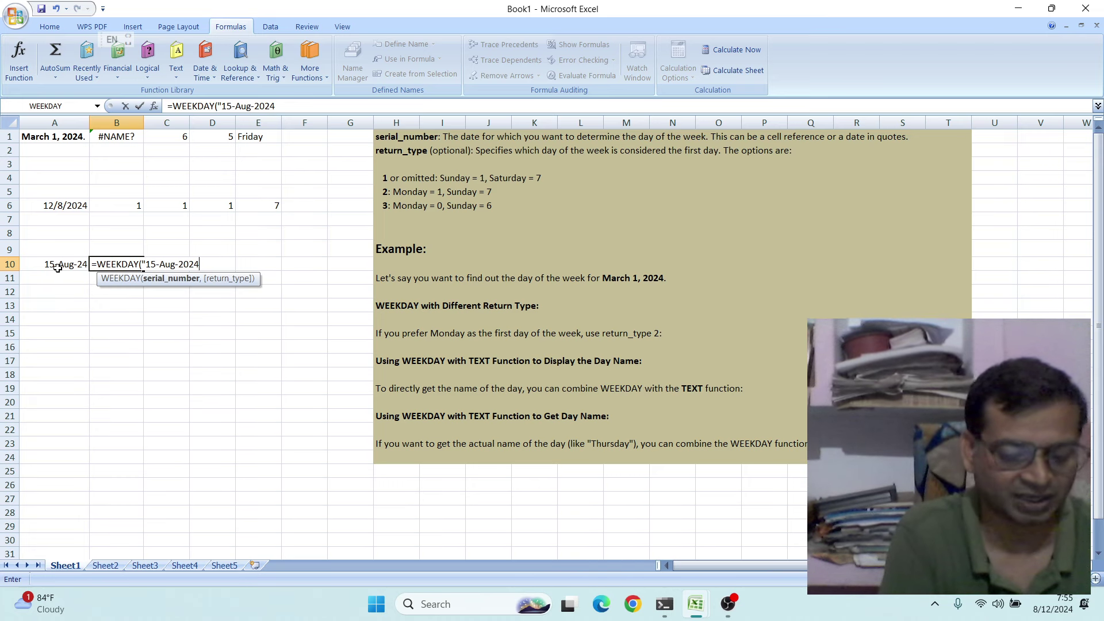
pyautogui.write('"')
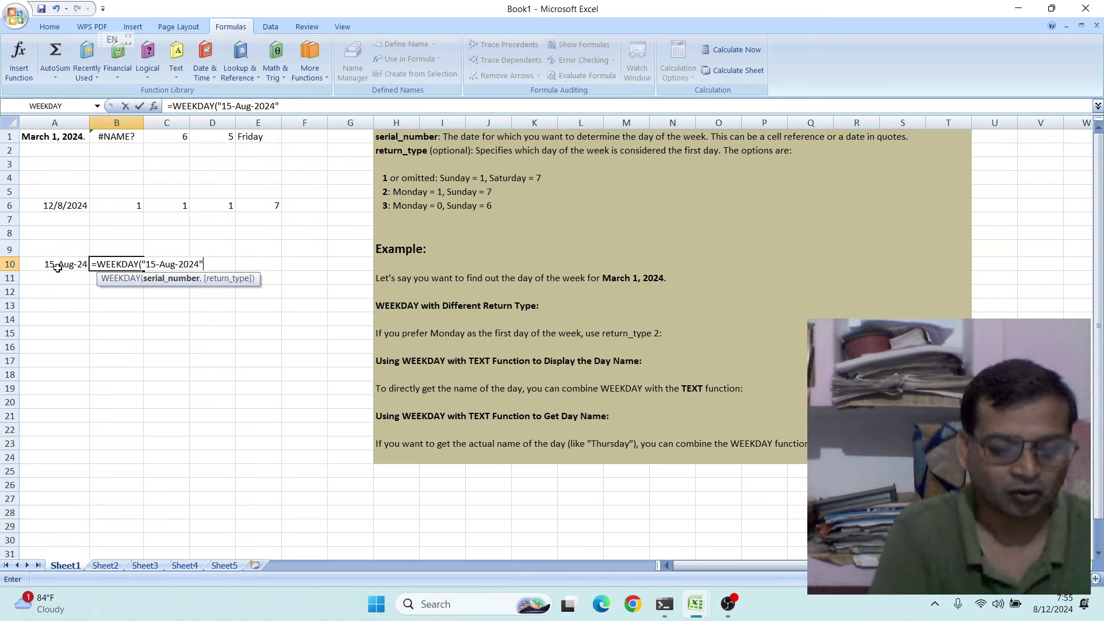
pyautogui.write(',2')
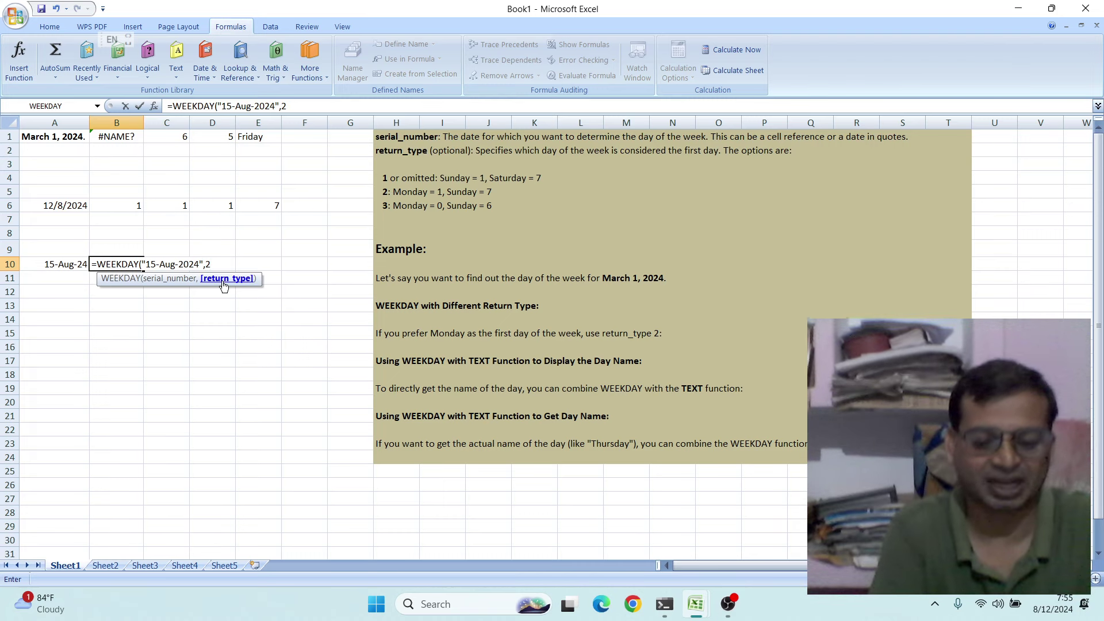
pyautogui.write(')')
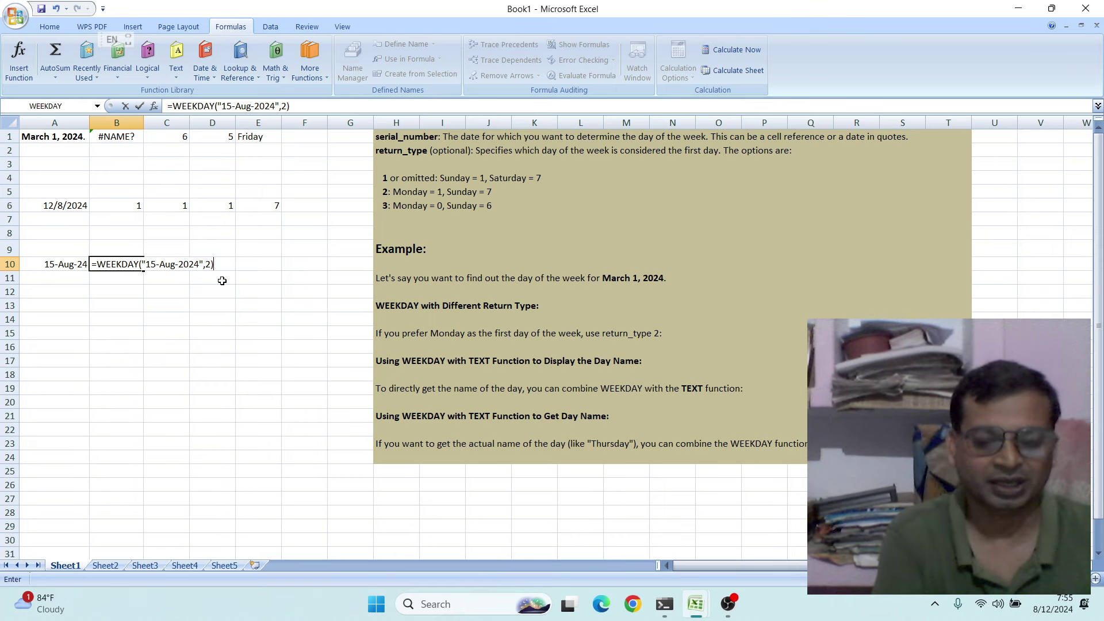
pyautogui.press('Return')
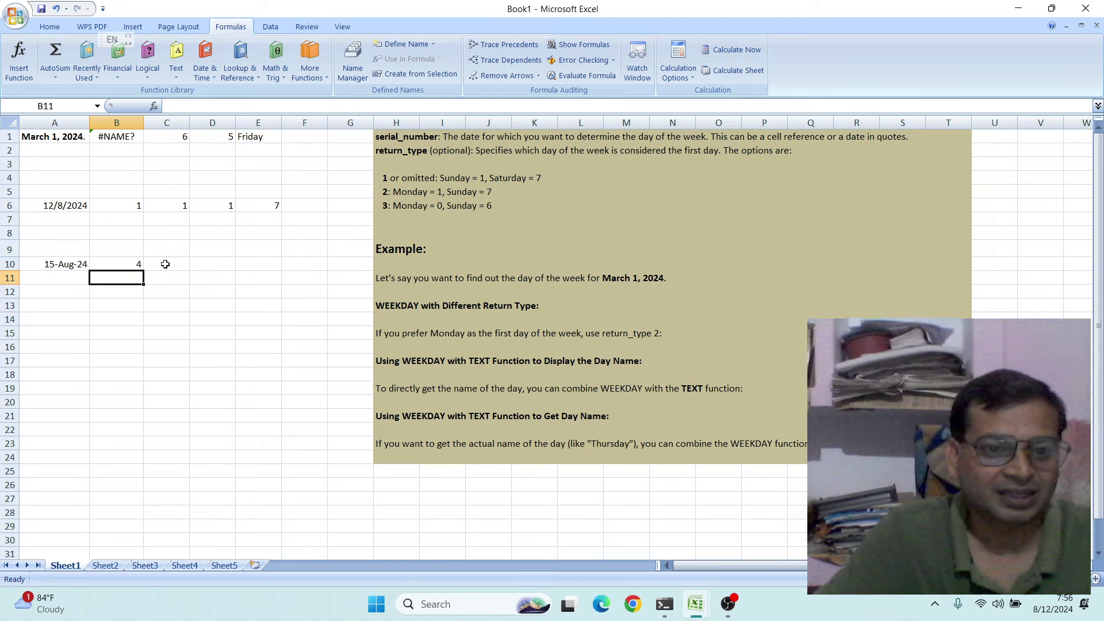
# - Enter =TEXT(WEEKDAY("15-Aug-2024",1),"dddd") in C10 so it displays Thursday
pyautogui.click(165, 264)
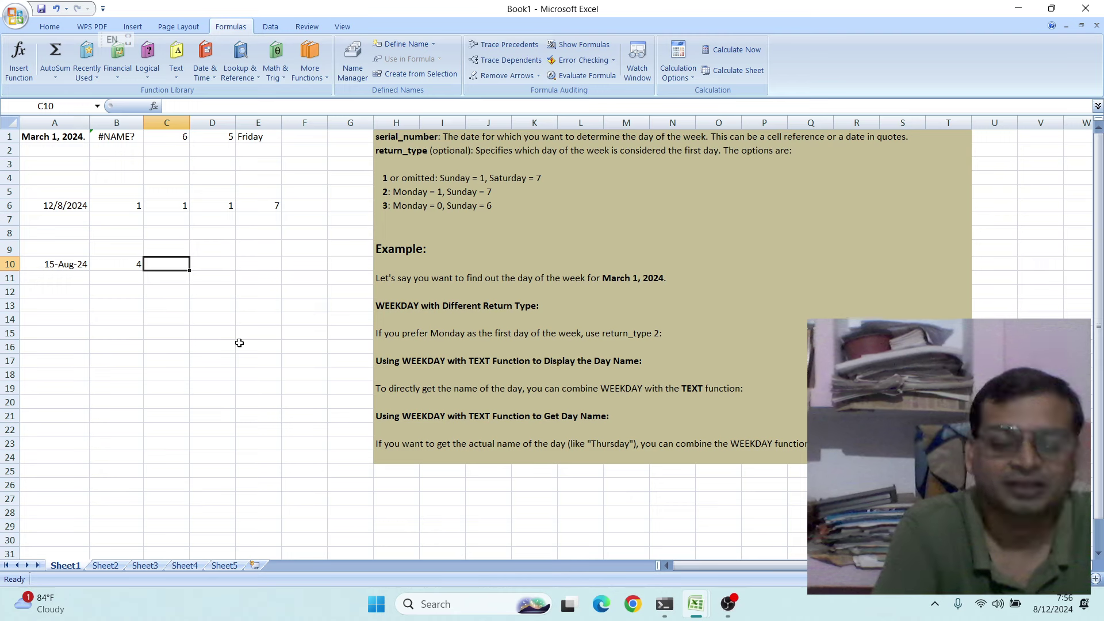
pyautogui.write('=')
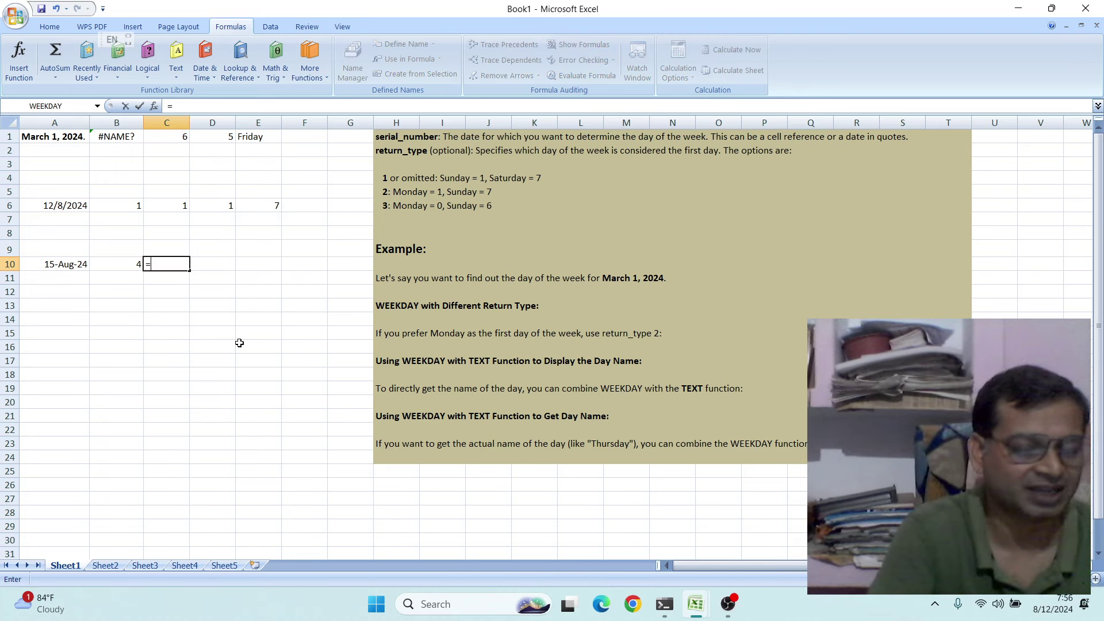
pyautogui.write('te')
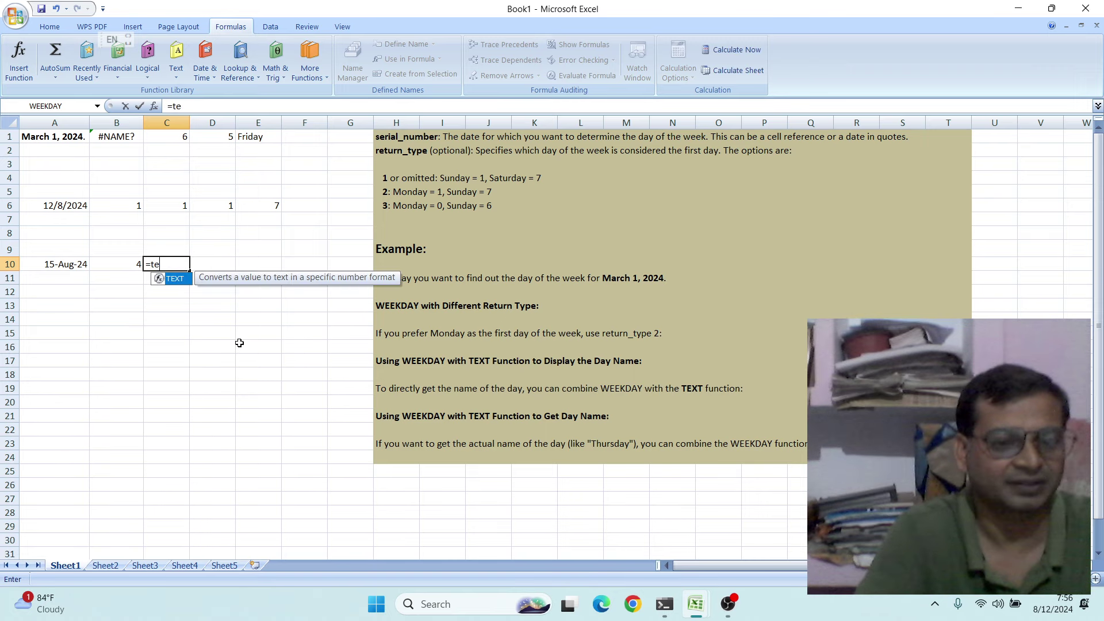
pyautogui.doubleClick(181, 281)
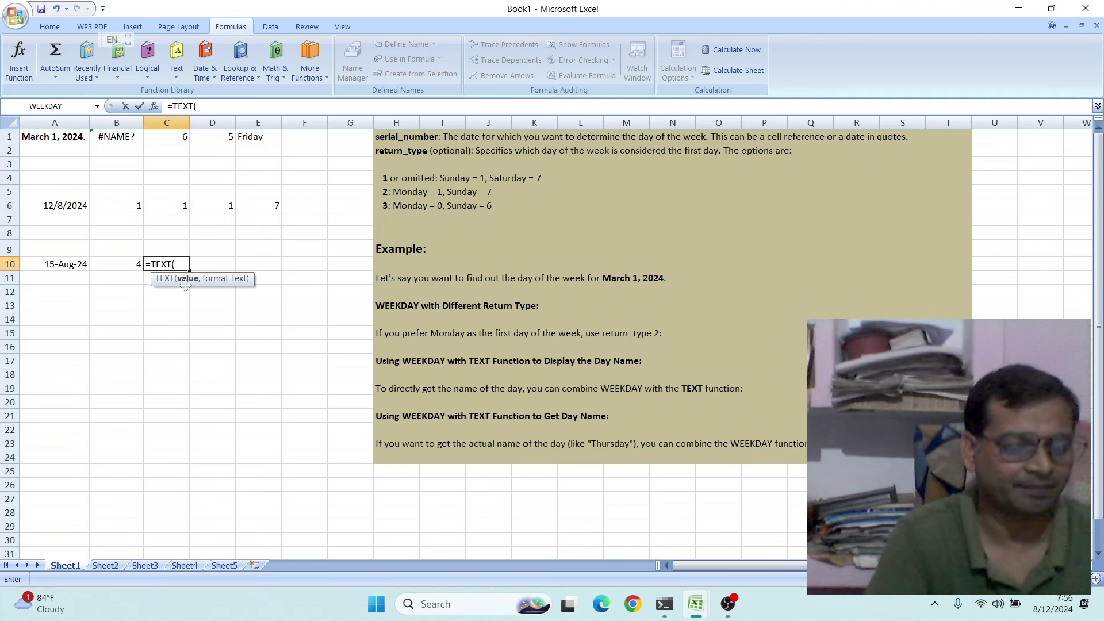
pyautogui.write('we')
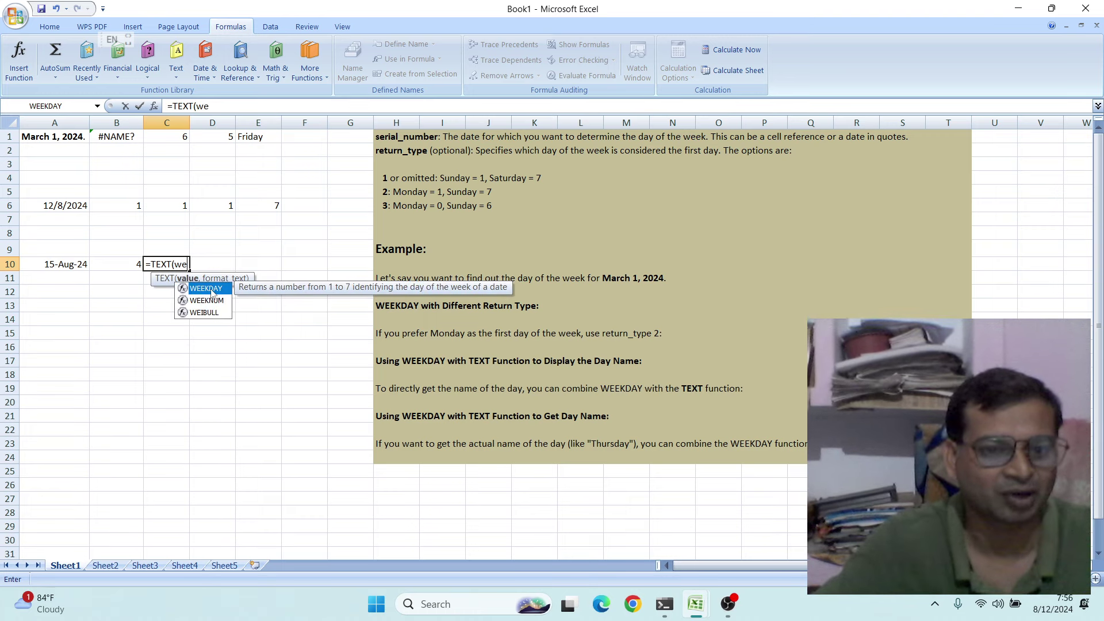
pyautogui.doubleClick(212, 289)
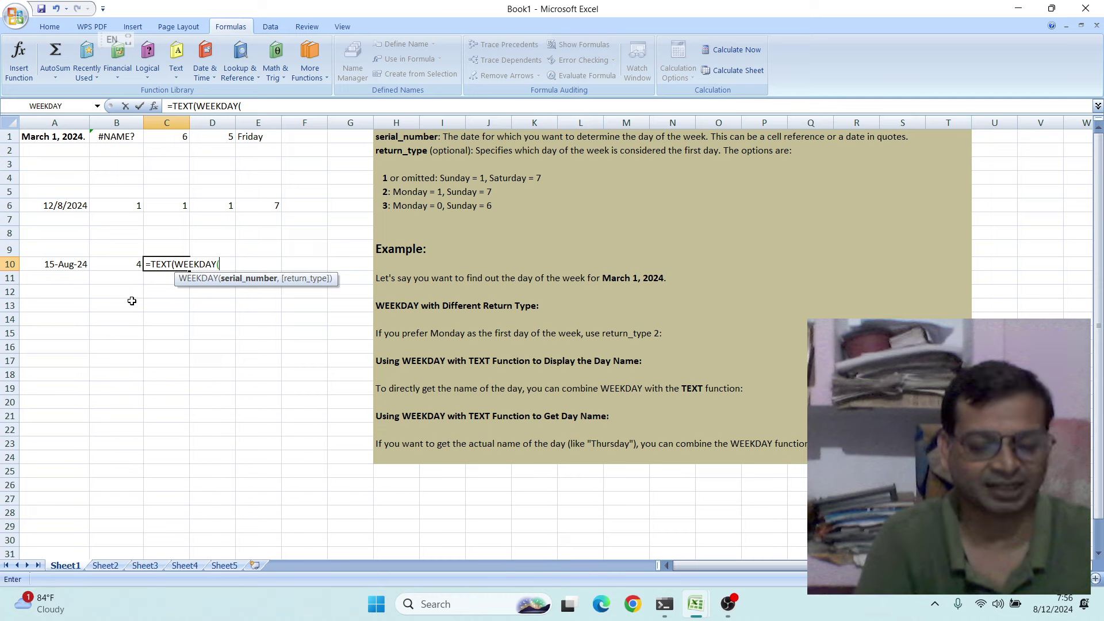
pyautogui.write('"15-A')
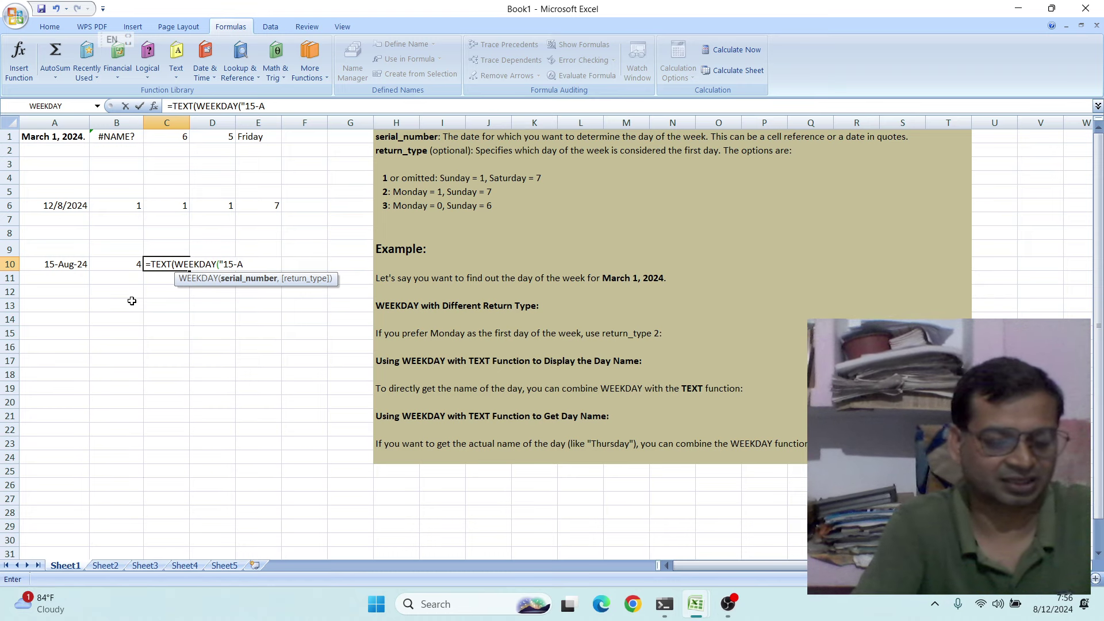
pyautogui.write('ug-')
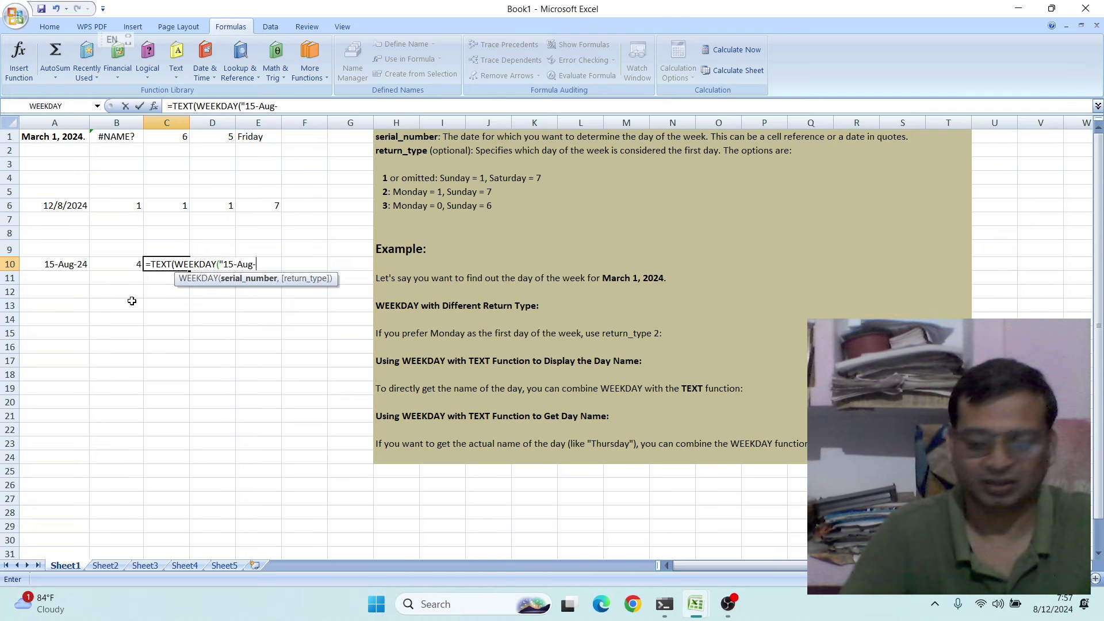
pyautogui.write('2024')
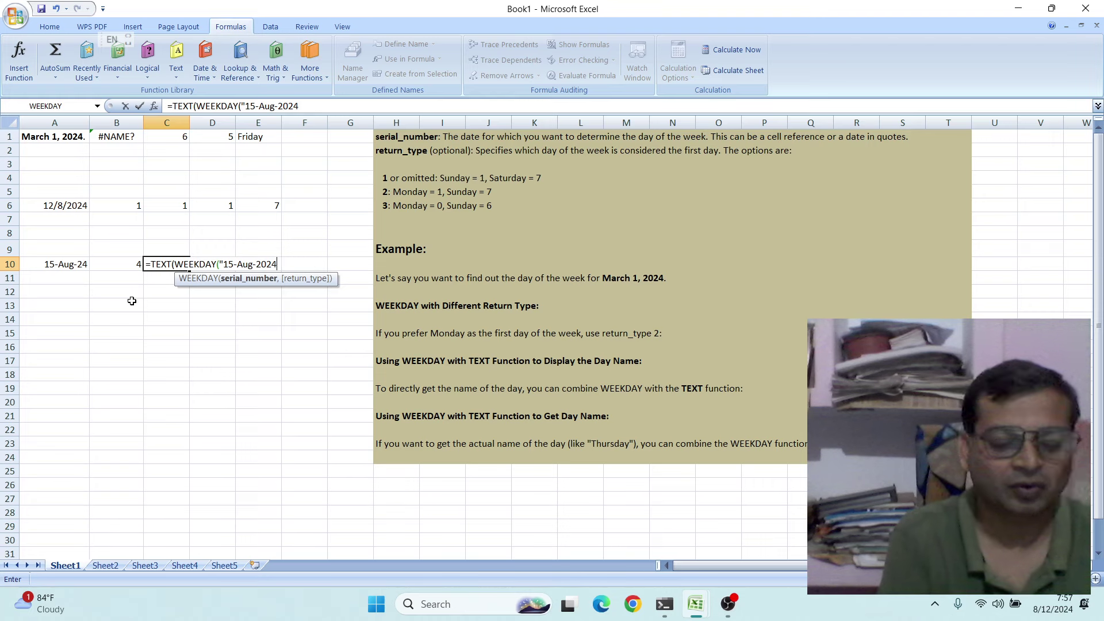
pyautogui.write('"')
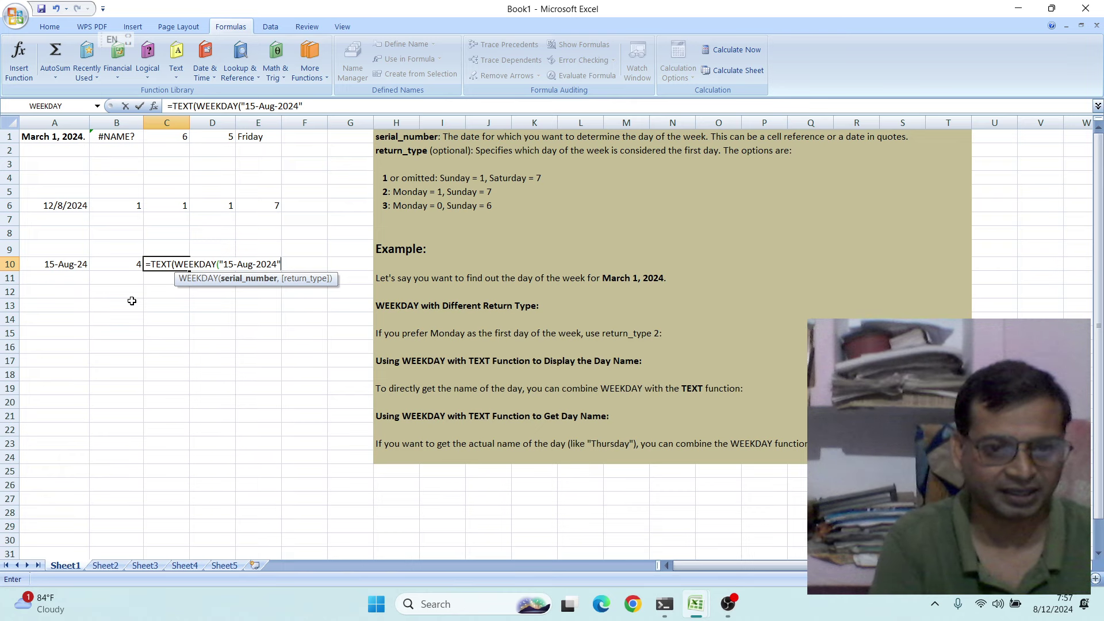
pyautogui.write(',1')
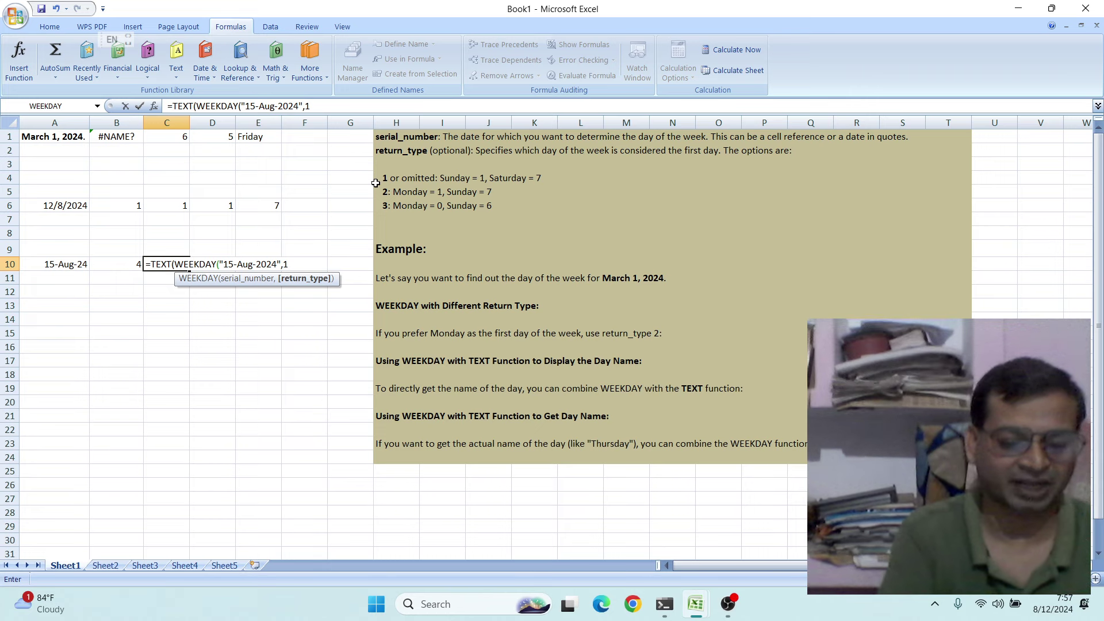
pyautogui.write(')')
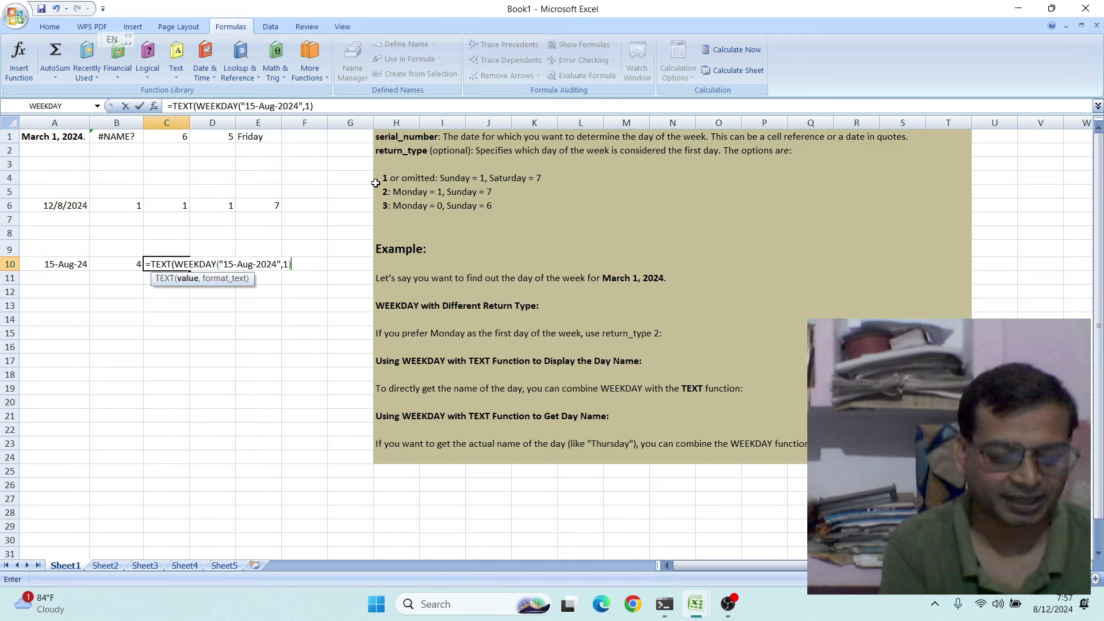
pyautogui.write(',')
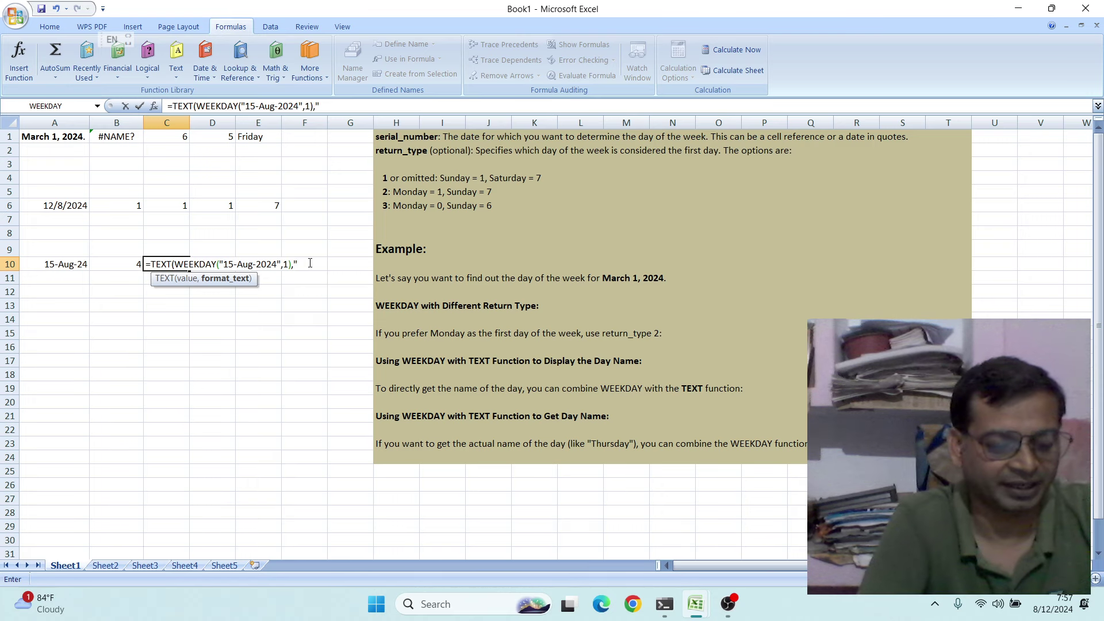
pyautogui.write('dddd')
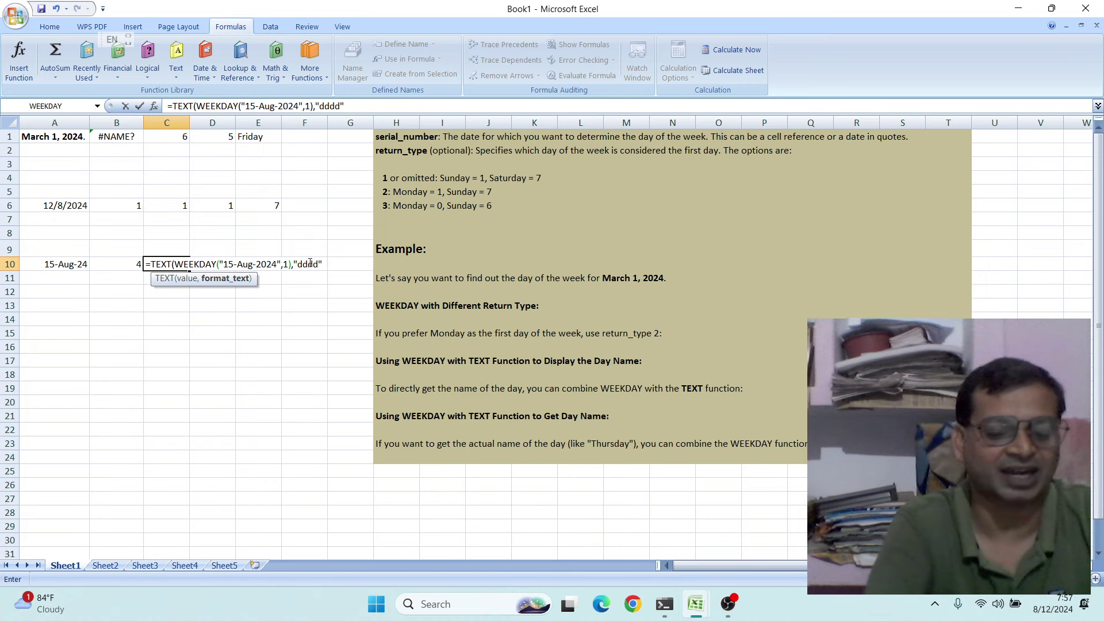
pyautogui.write(')')
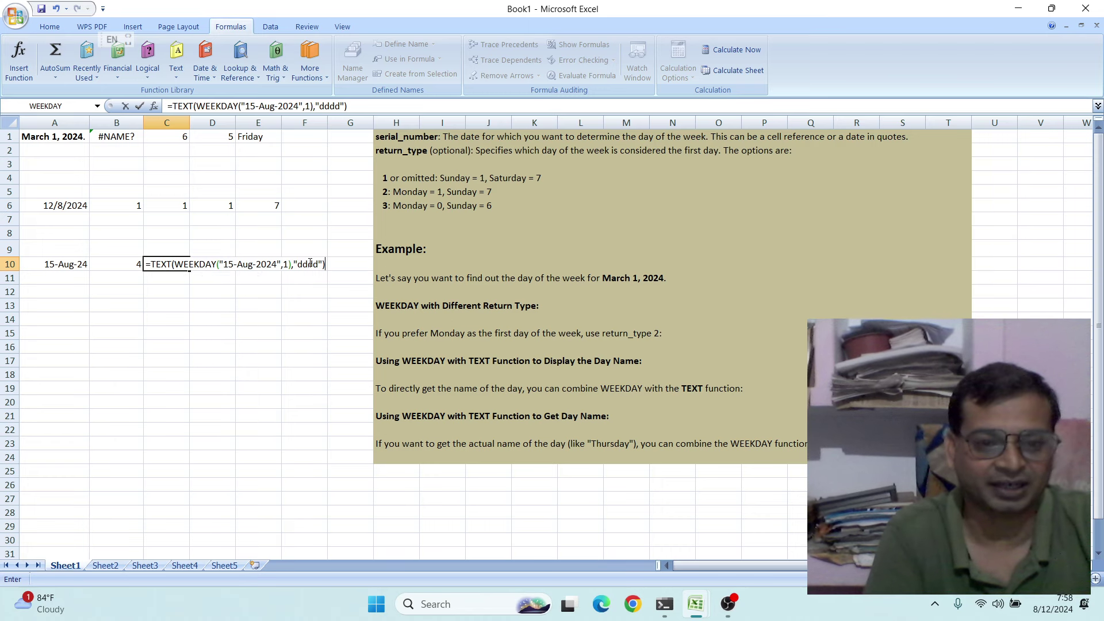
pyautogui.press('Return')
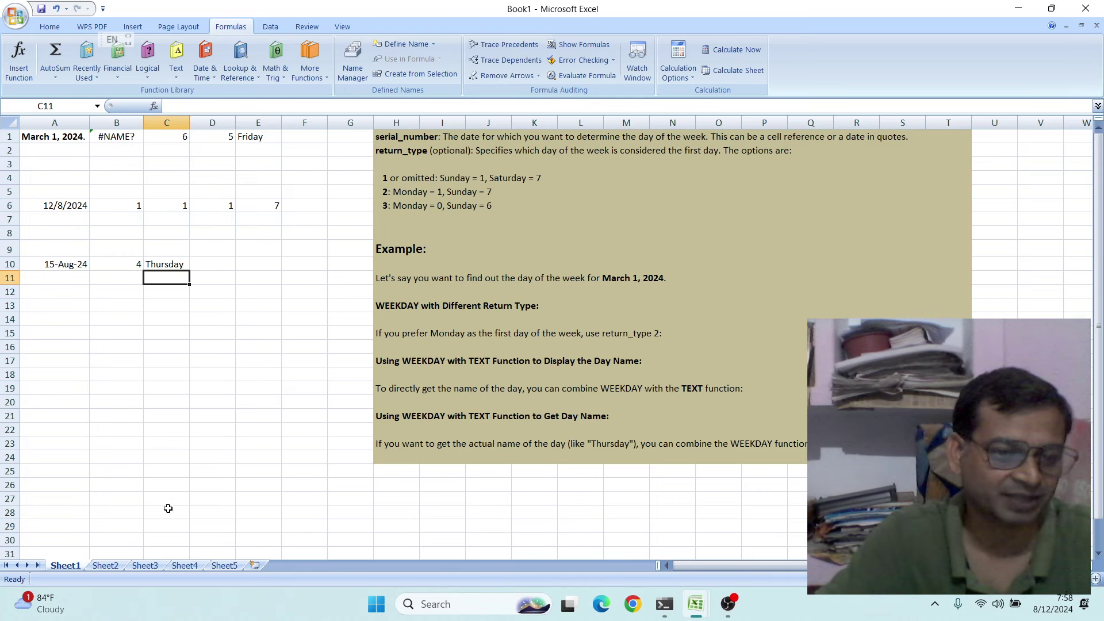
# - Switch to Sheet2 and select B1 beside the dates 1-Mar-24 and 5-Mar-24
pyautogui.click(112, 568)
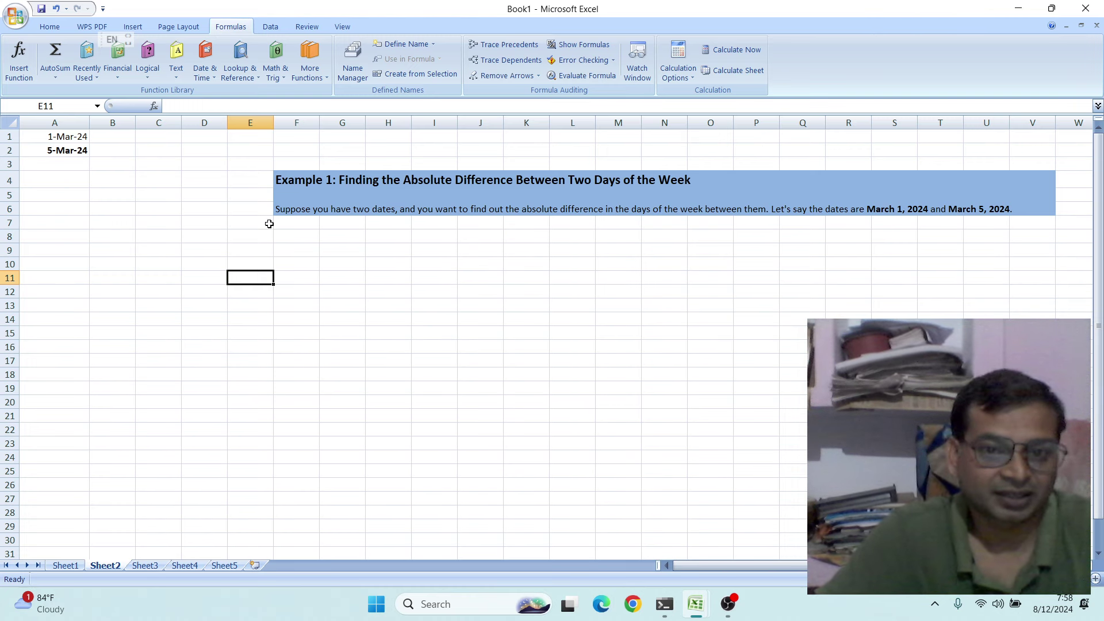
pyautogui.click(116, 138)
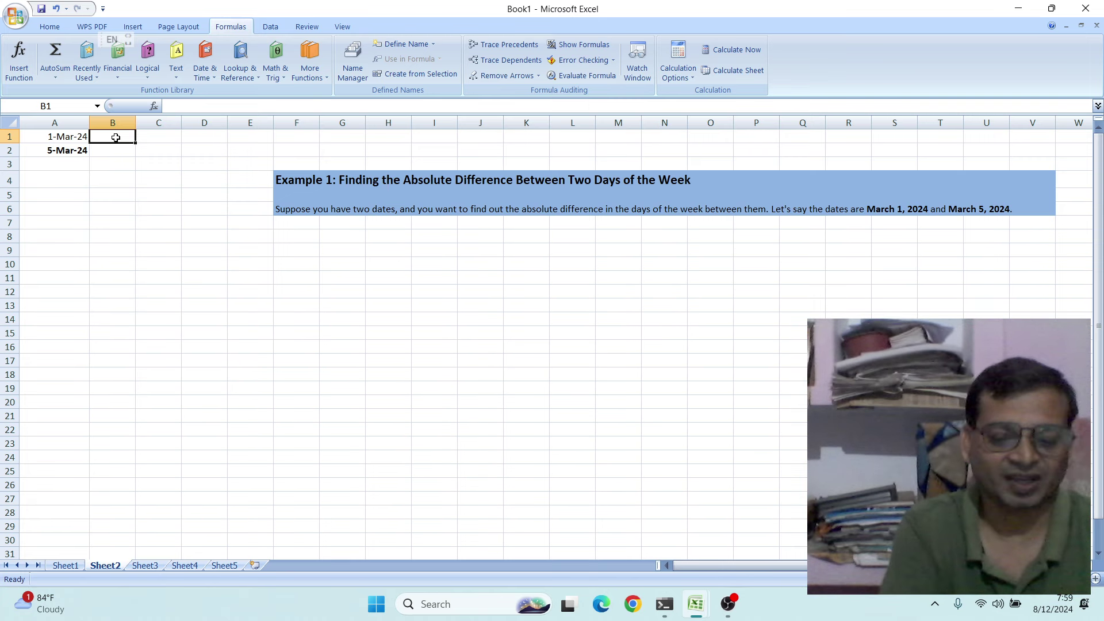
# - Type =ABS(WEEKDAY(A1,2)-WEEKDAY(A2,2)) into Sheet2's B1, referencing A1 and A2
pyautogui.write('=')
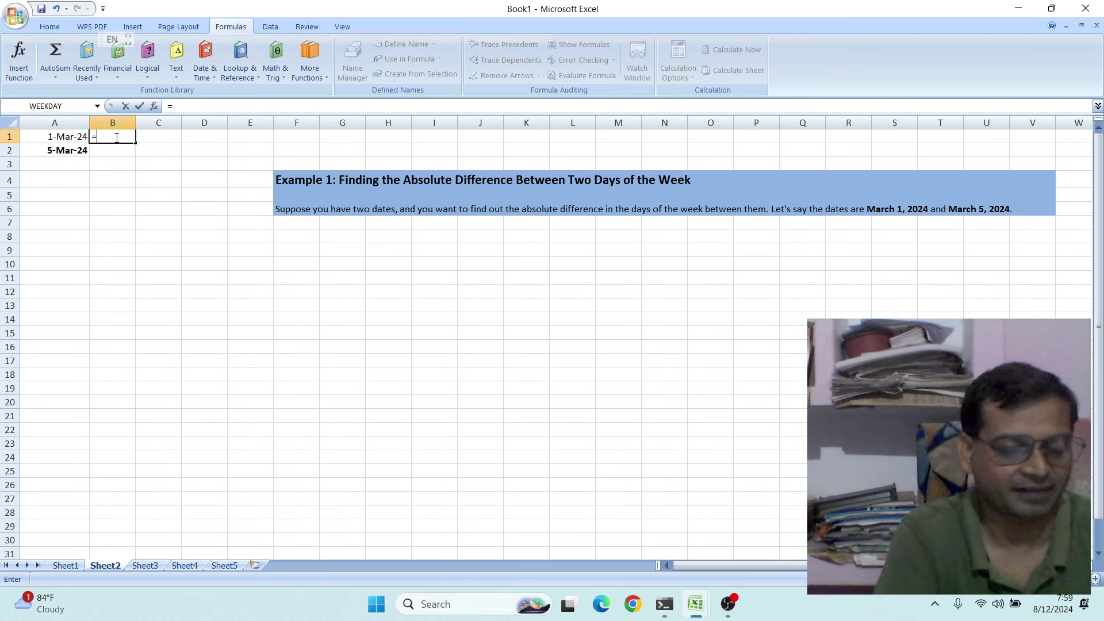
pyautogui.write('ab')
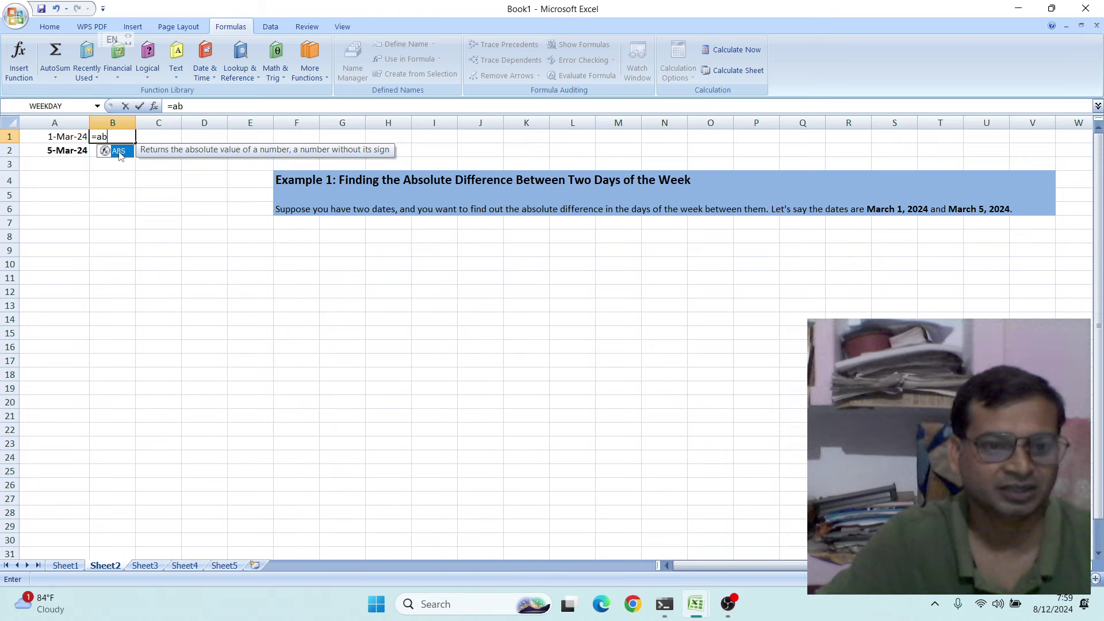
pyautogui.doubleClick(120, 152)
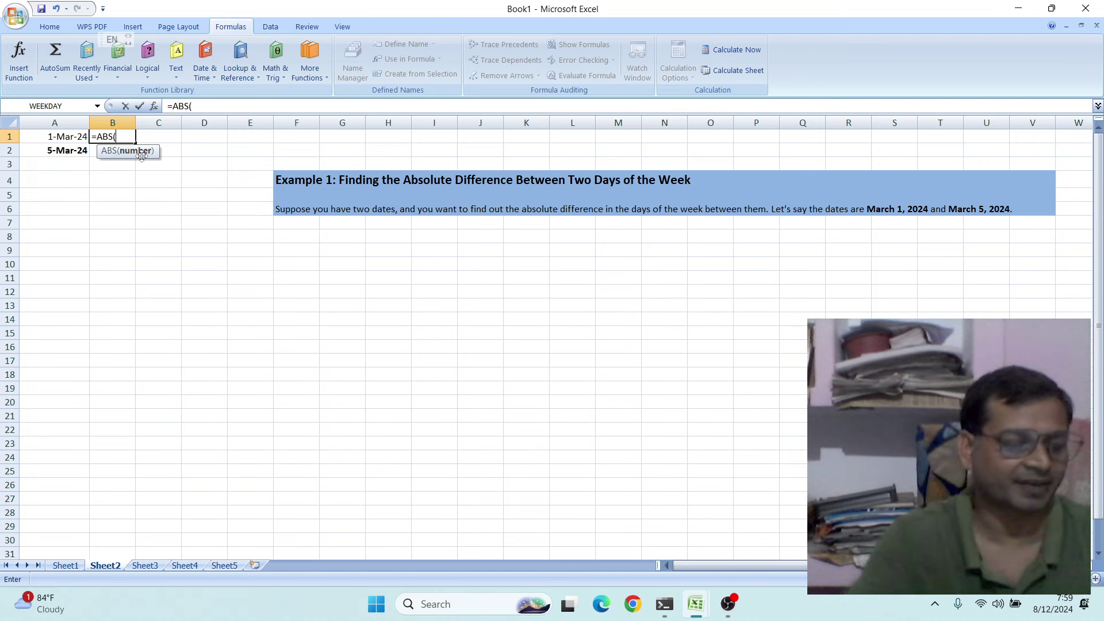
pyautogui.write('w')
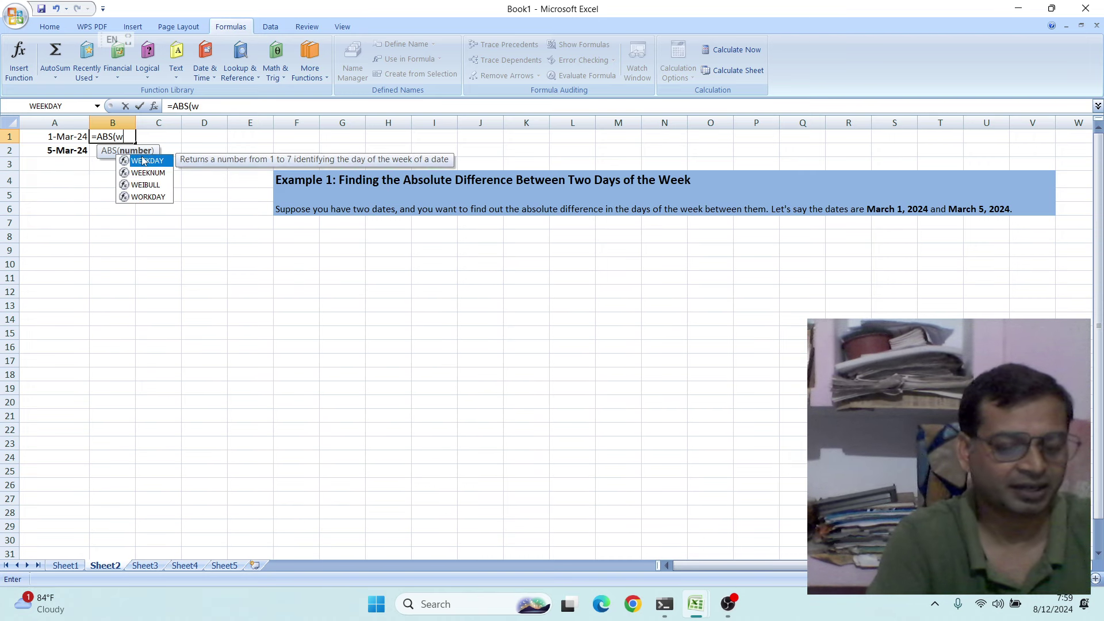
pyautogui.write('e')
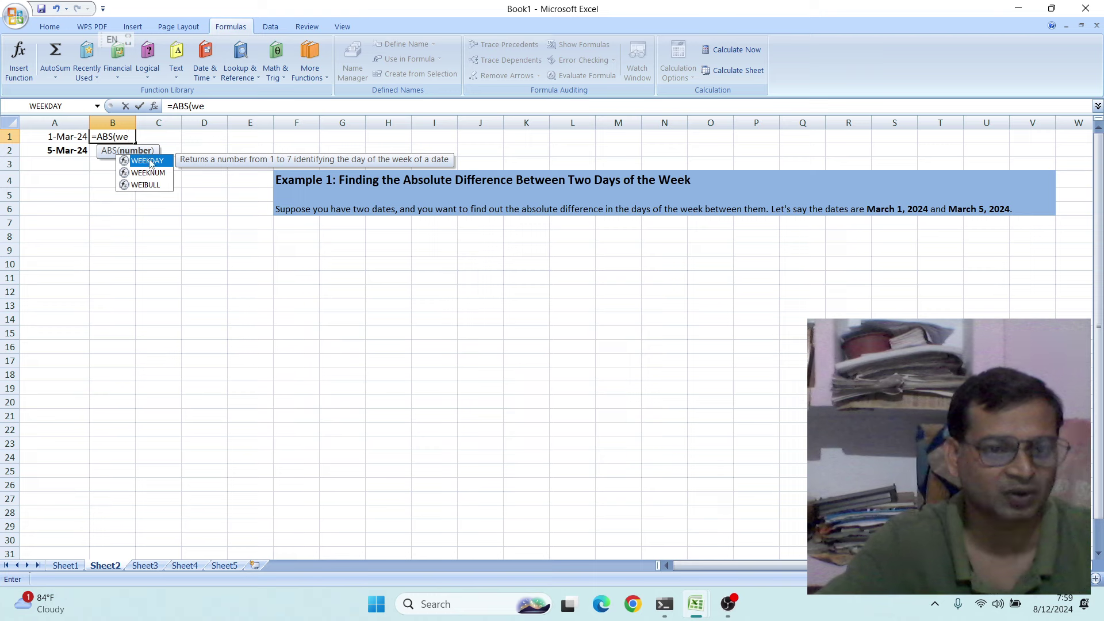
pyautogui.doubleClick(147, 161)
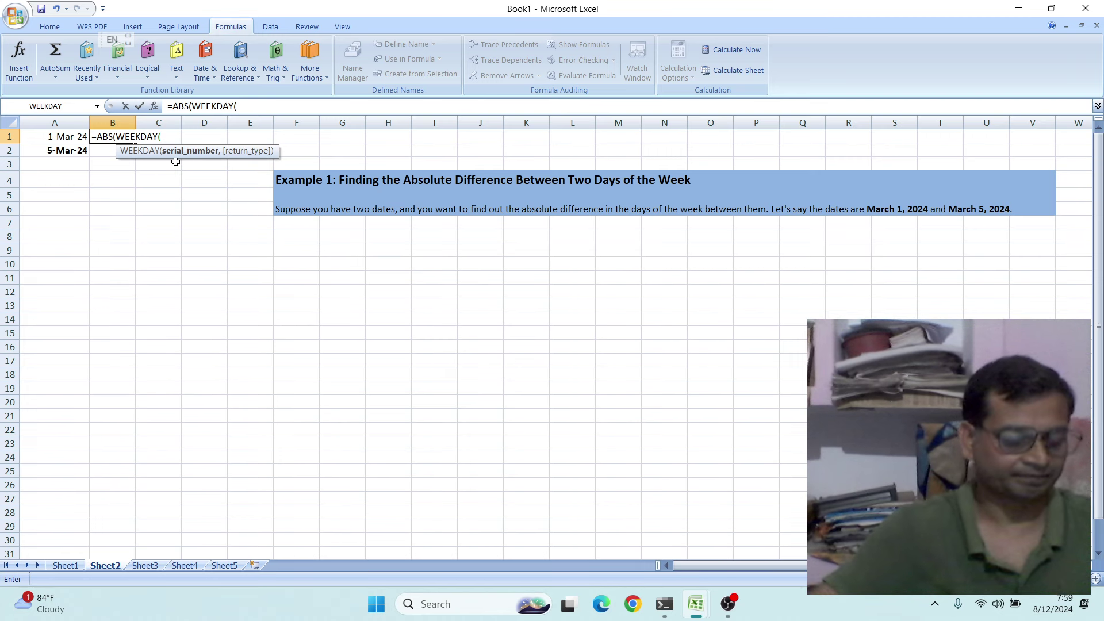
pyautogui.click(51, 137)
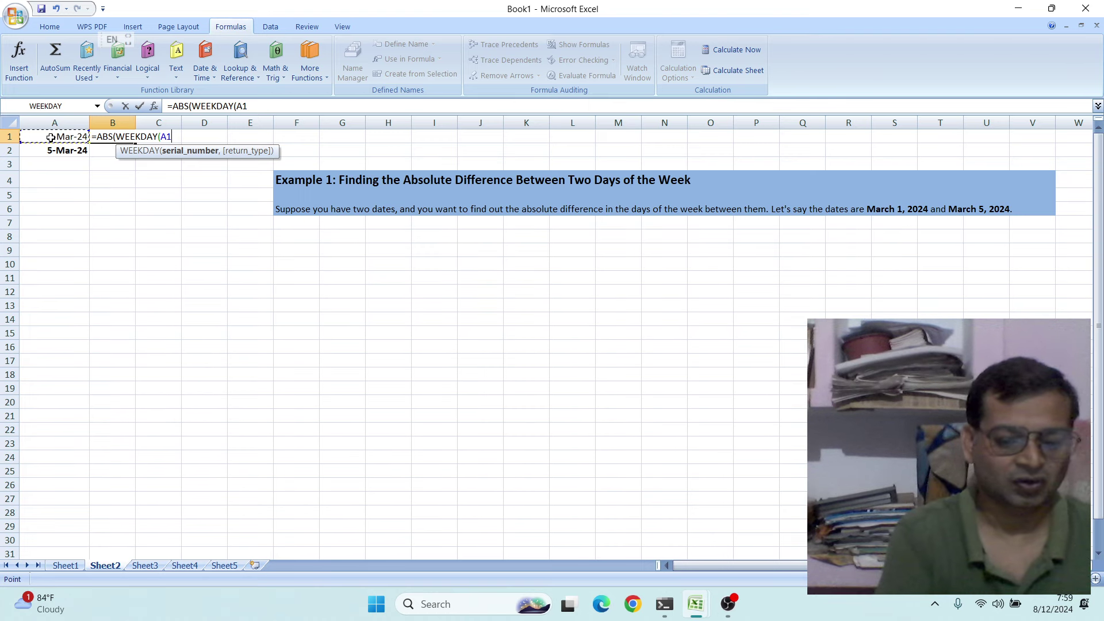
pyautogui.write(',')
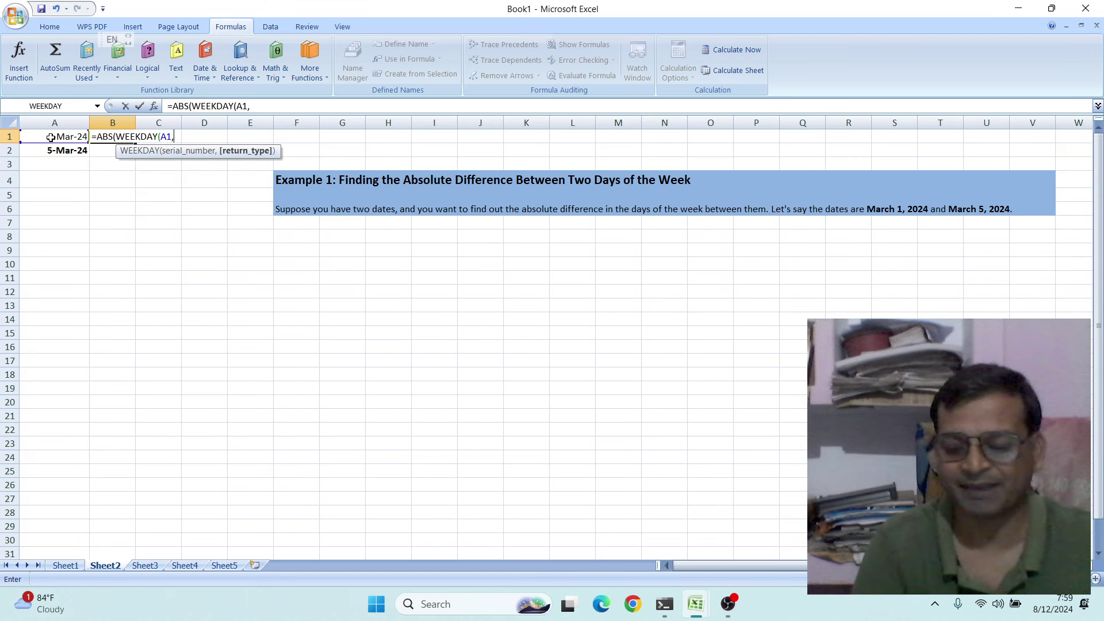
pyautogui.write('2')
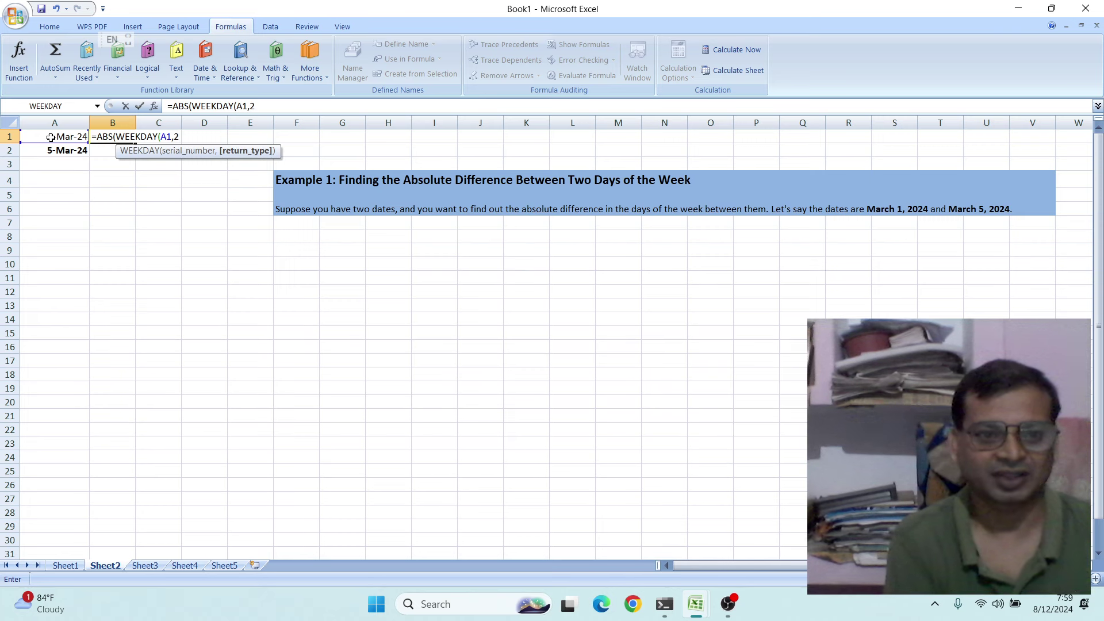
pyautogui.write(')-')
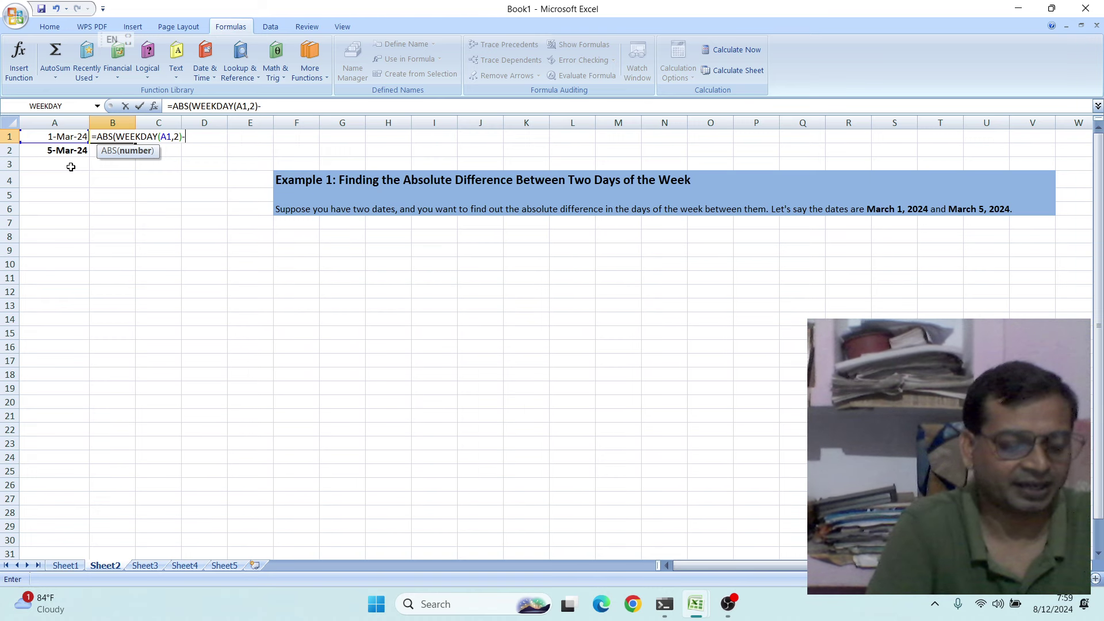
pyautogui.write('we')
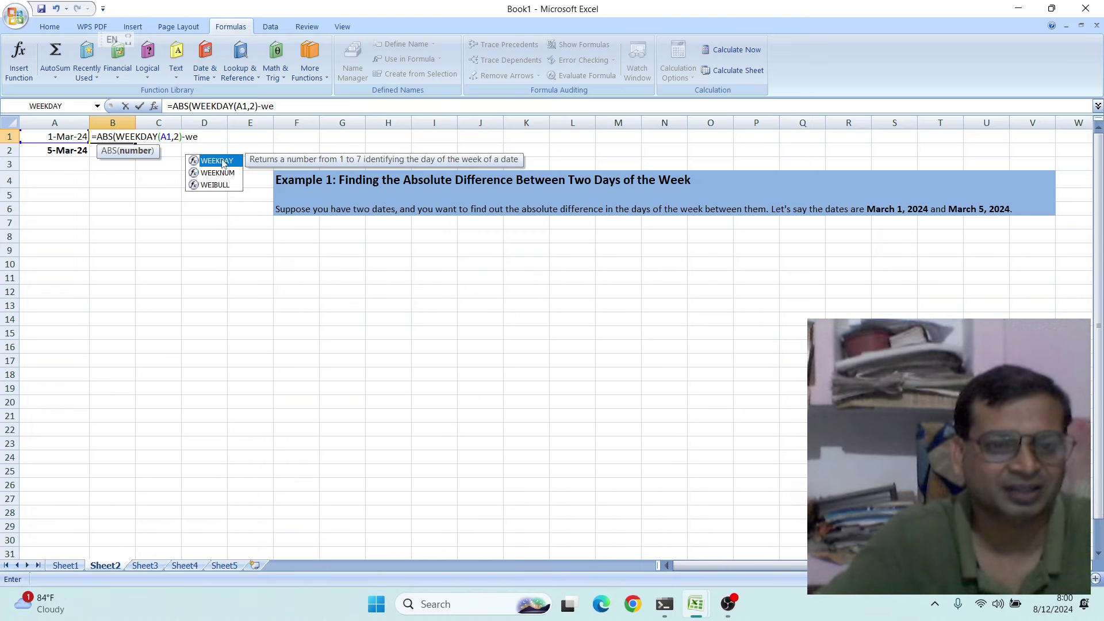
pyautogui.doubleClick(224, 161)
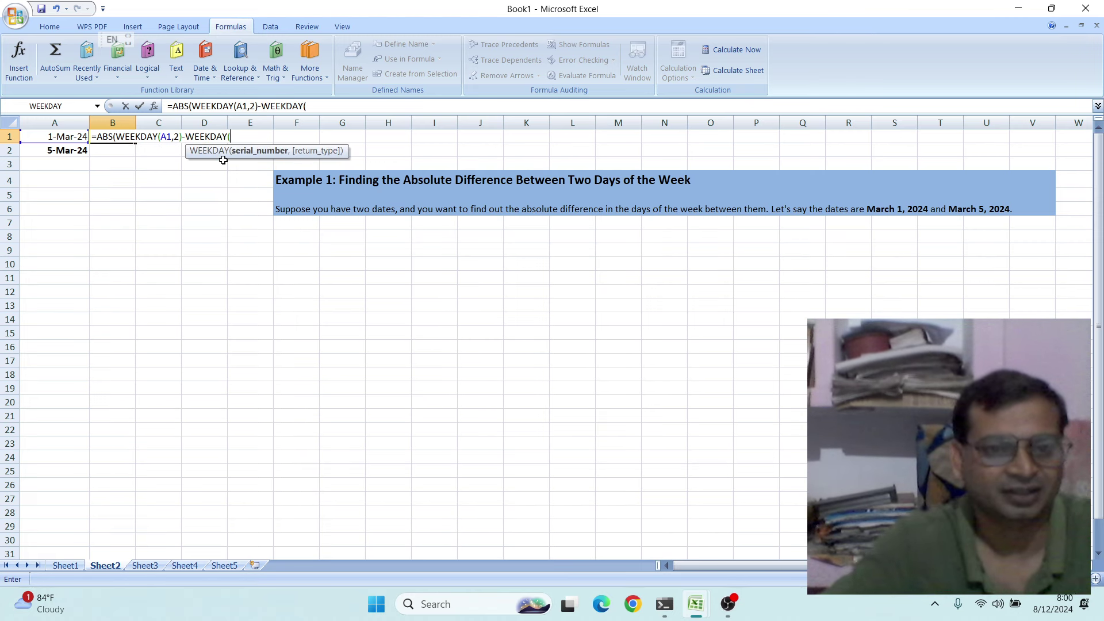
pyautogui.click(66, 153)
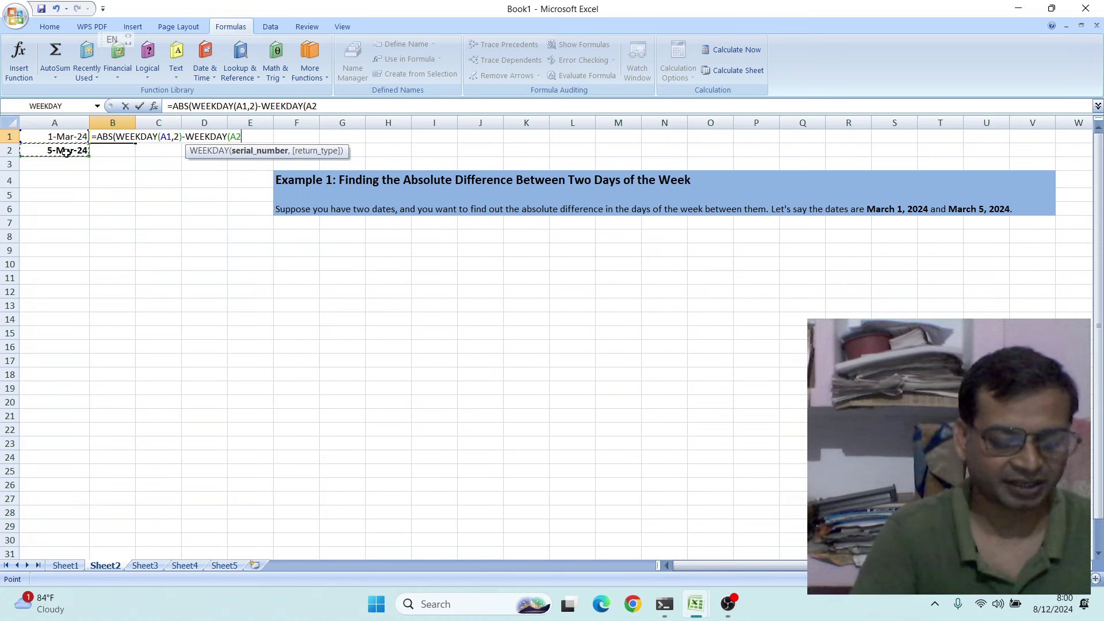
pyautogui.write(',')
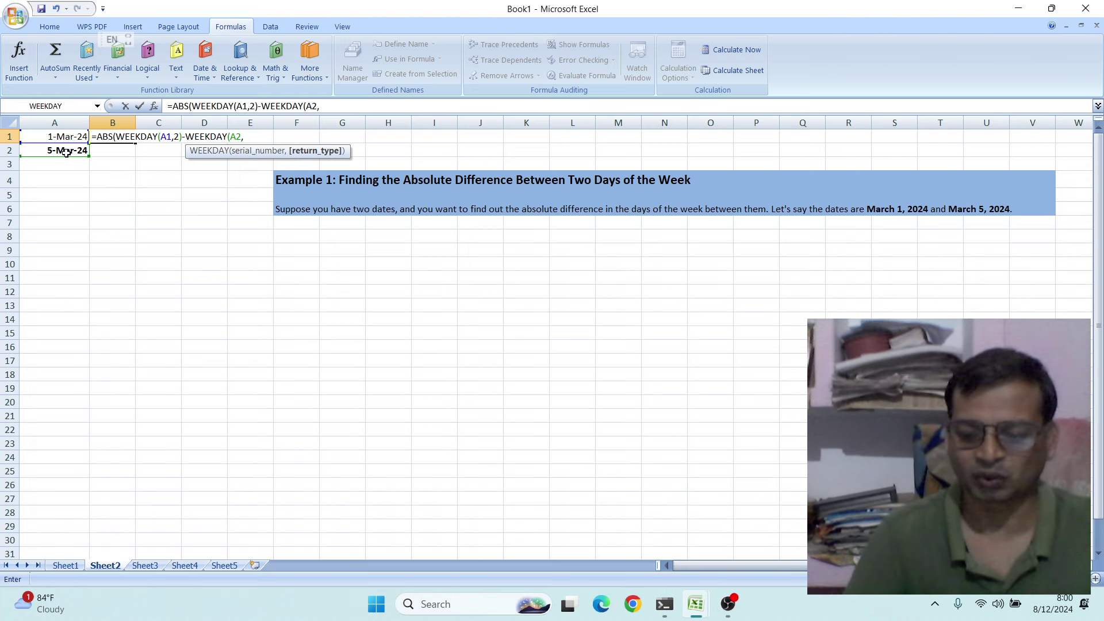
pyautogui.write('2')
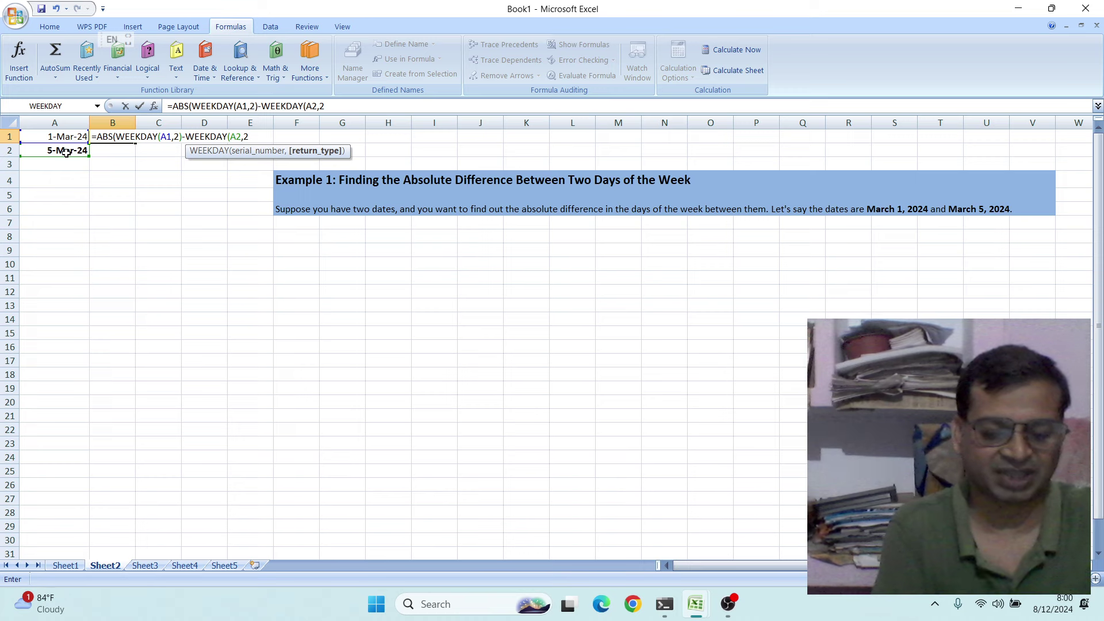
pyautogui.write(')')
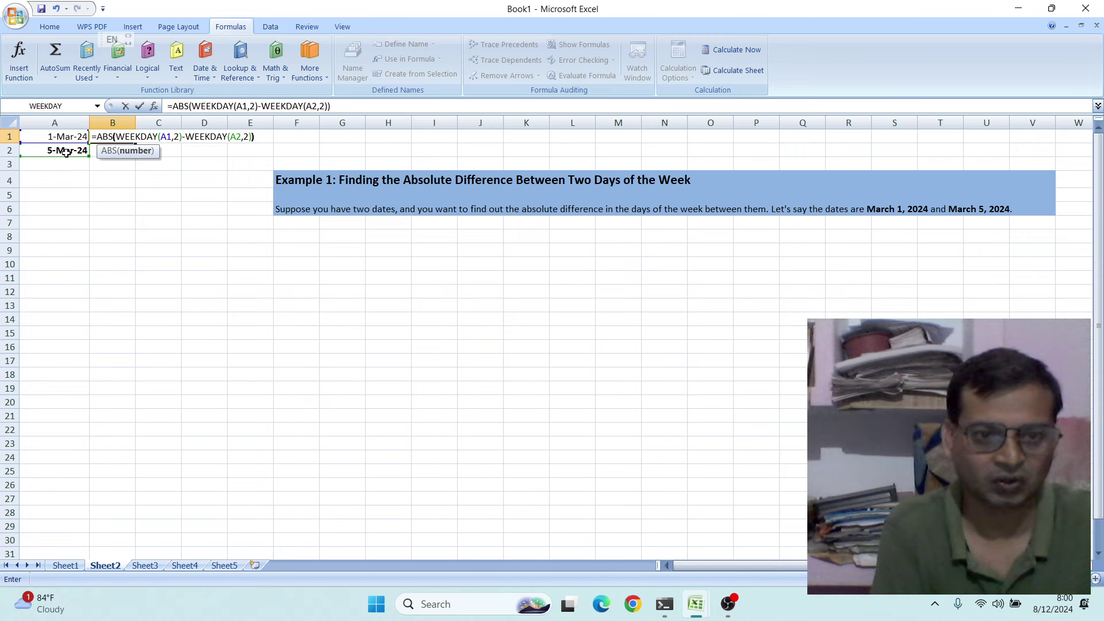
pyautogui.write(')')
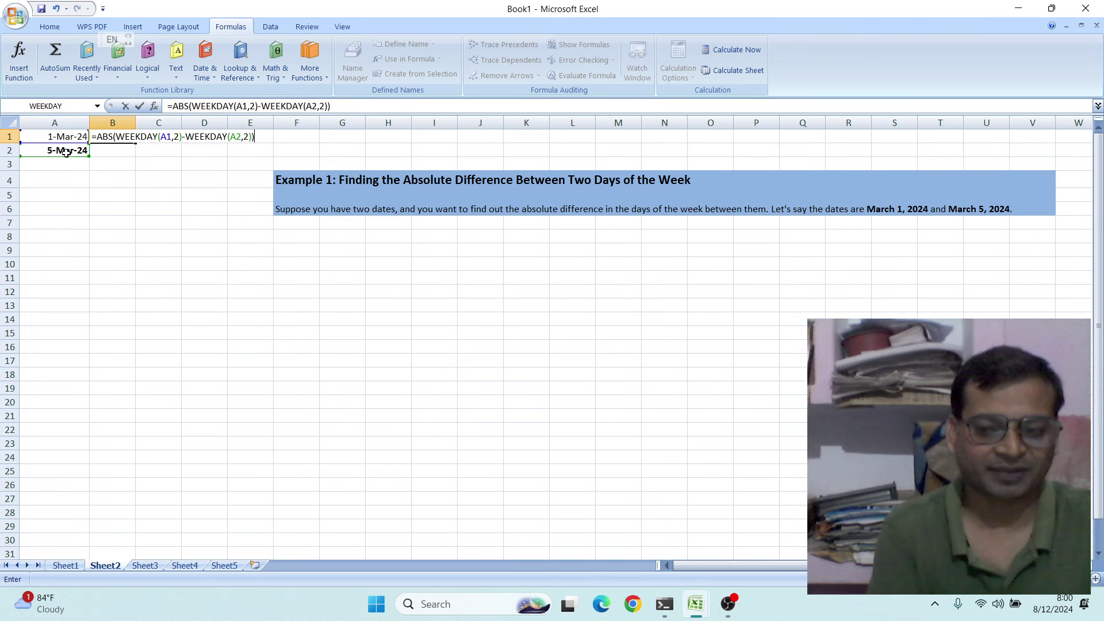
# - Commit B1's formula, showing 3, and fill it down to B2, showing 4
pyautogui.press('Return')
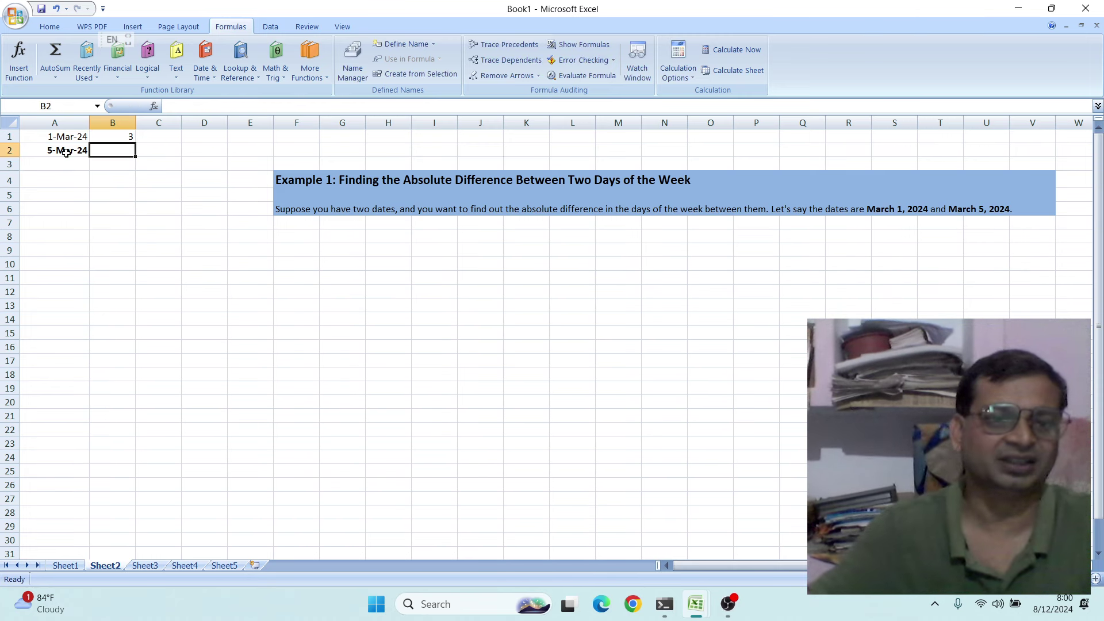
pyautogui.click(123, 139)
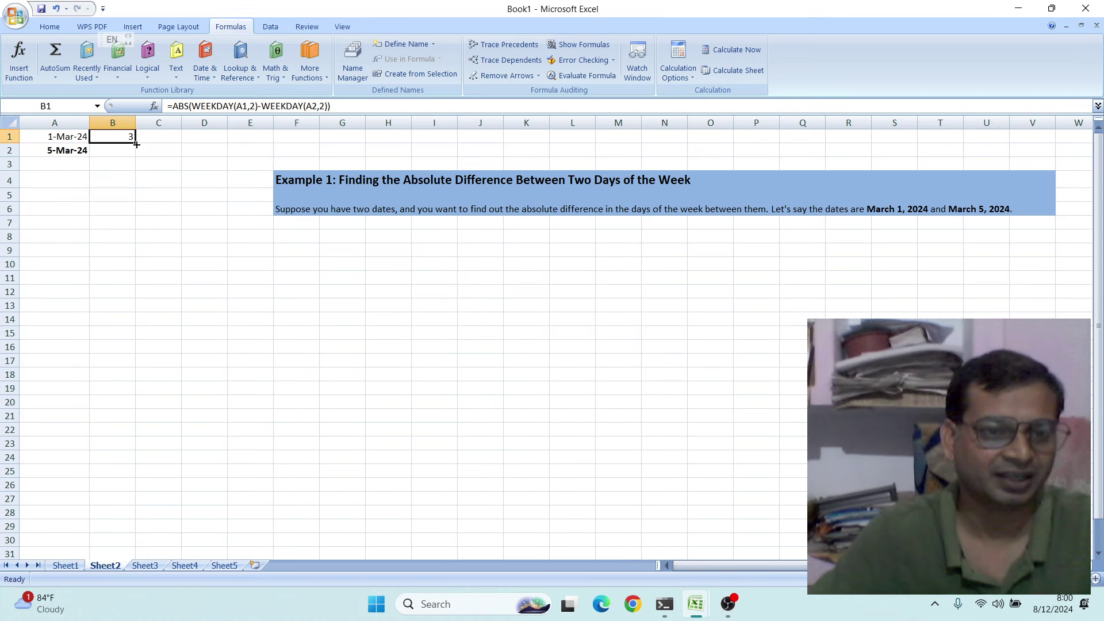
pyautogui.moveTo(137, 145); pyautogui.dragTo(138, 154)
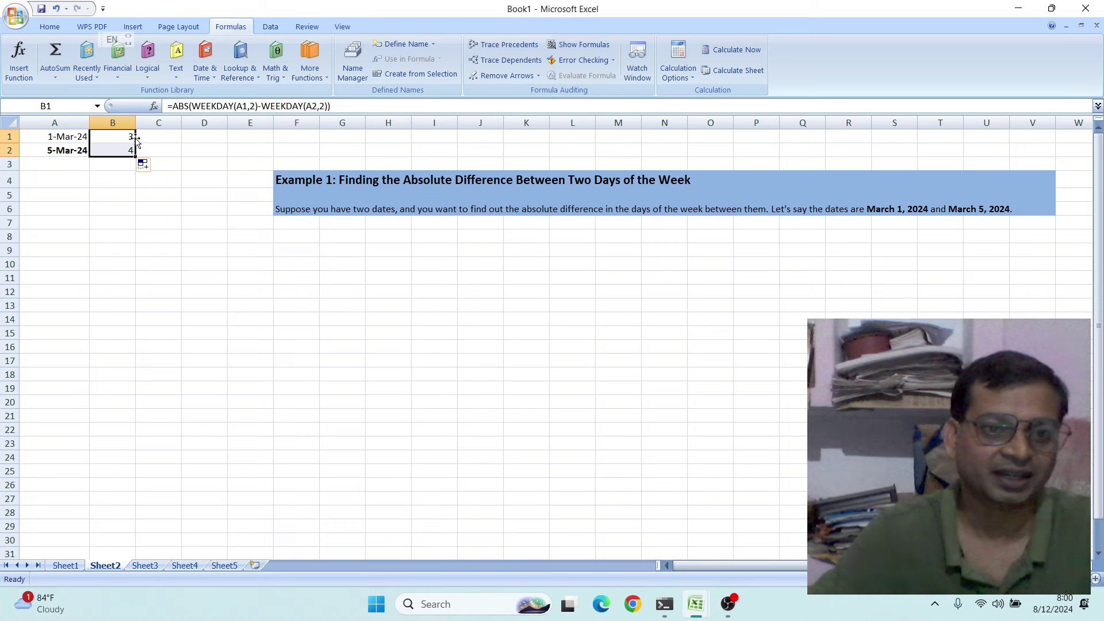
pyautogui.click(185, 219)
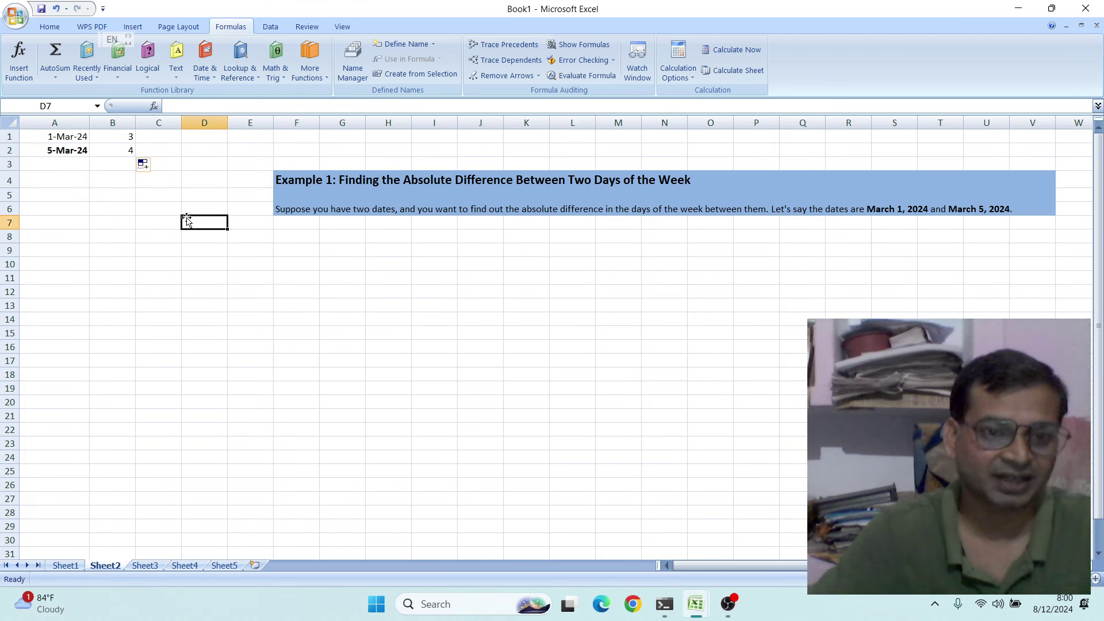
# - On Sheet3, clear the weekend-check results in B1 and C1, leaving 1-Mar-24 in A1
pyautogui.click(149, 566)
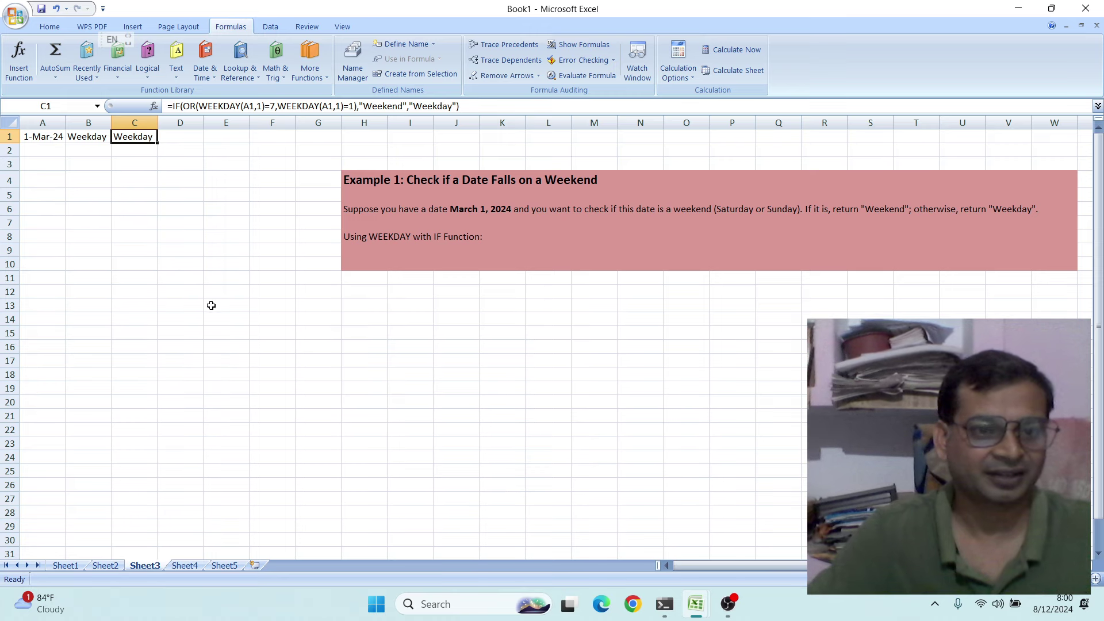
pyautogui.click(226, 280)
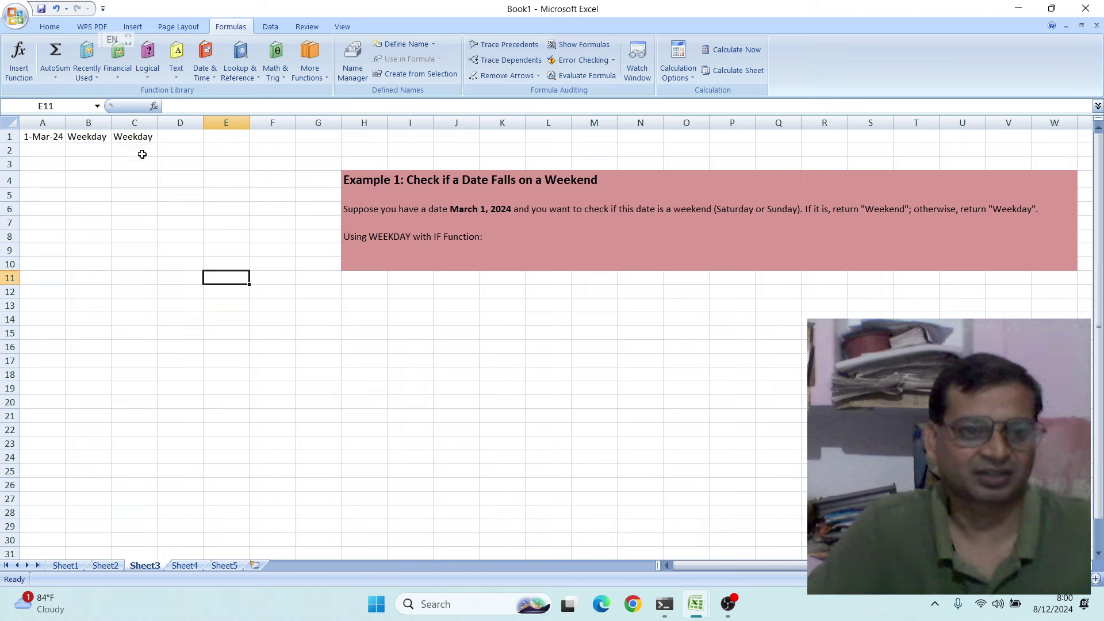
pyautogui.click(91, 138)
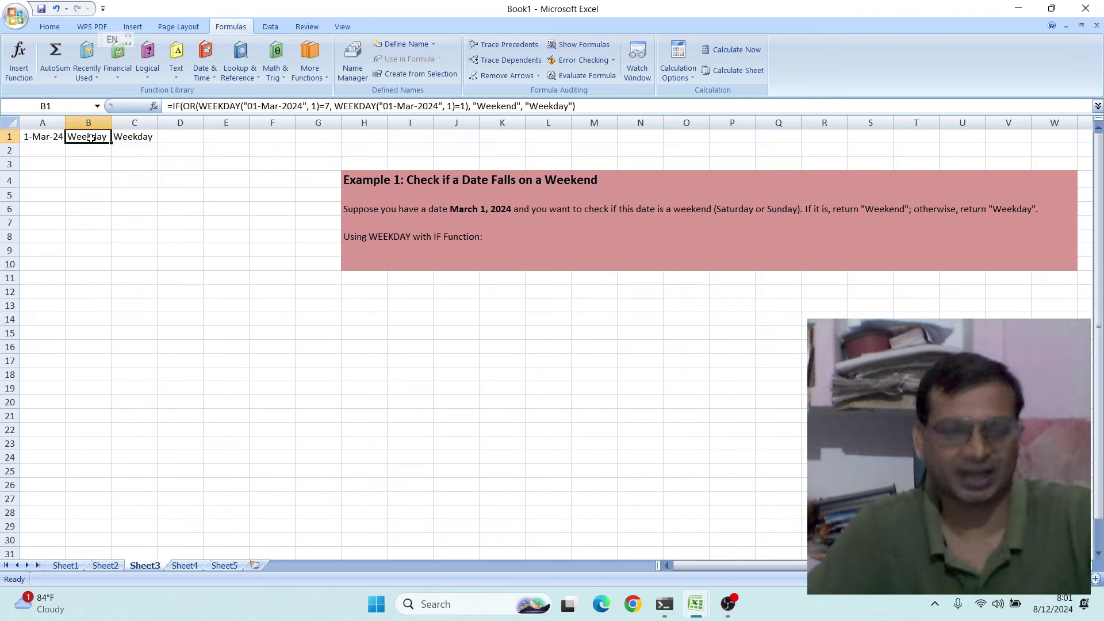
pyautogui.press('Delete')
pyautogui.click(134, 137)
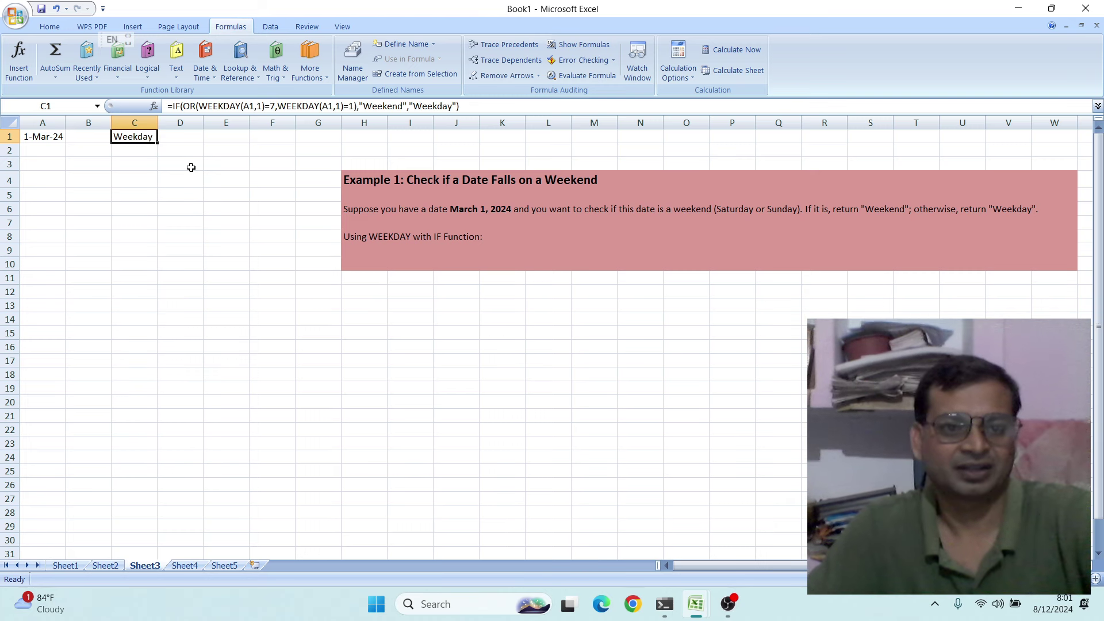
pyautogui.press('Delete')
pyautogui.click(184, 142)
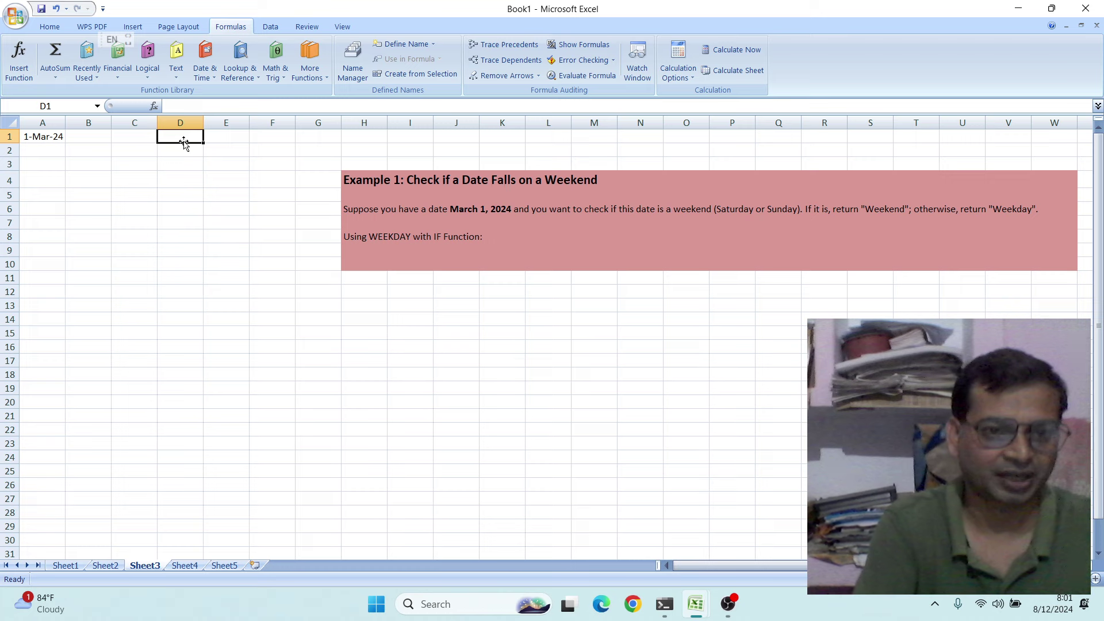
pyautogui.write('=')
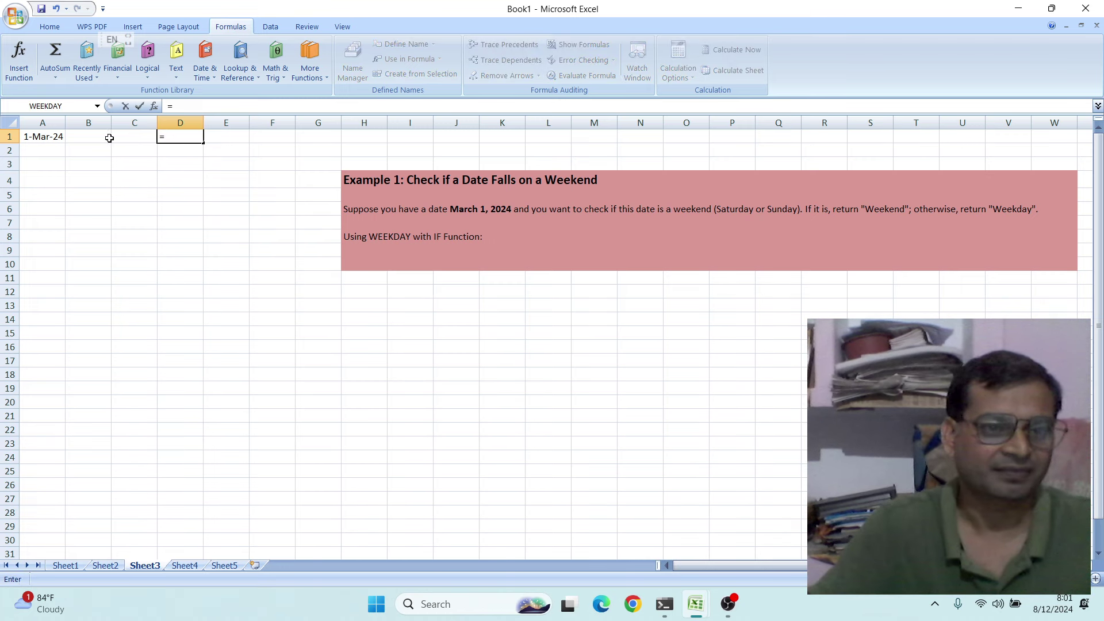
pyautogui.press('BackSpace')
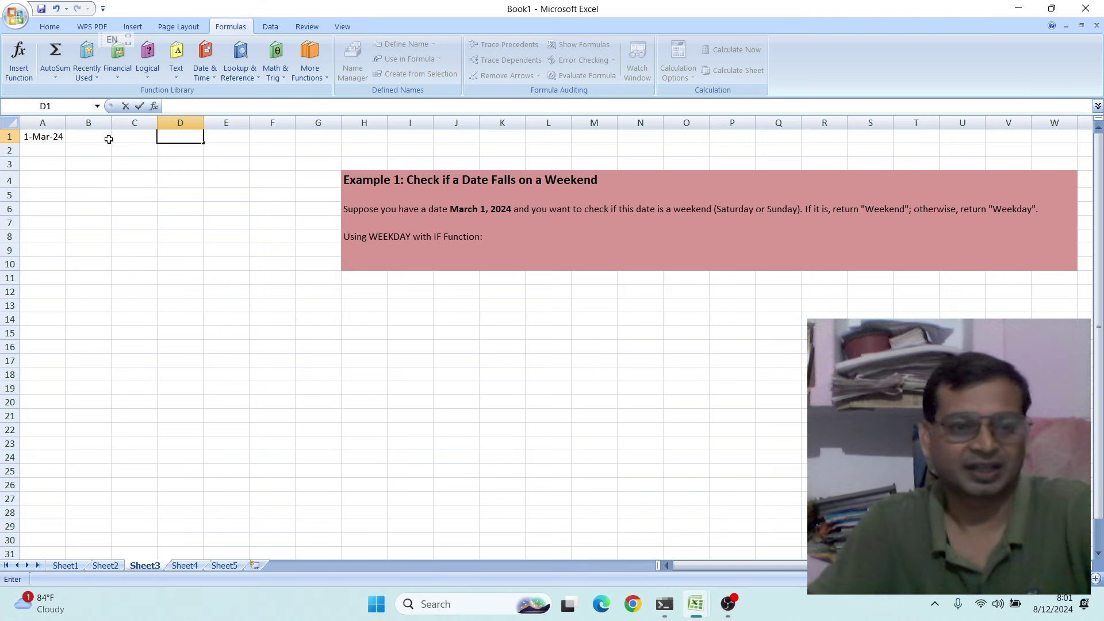
pyautogui.click(108, 140)
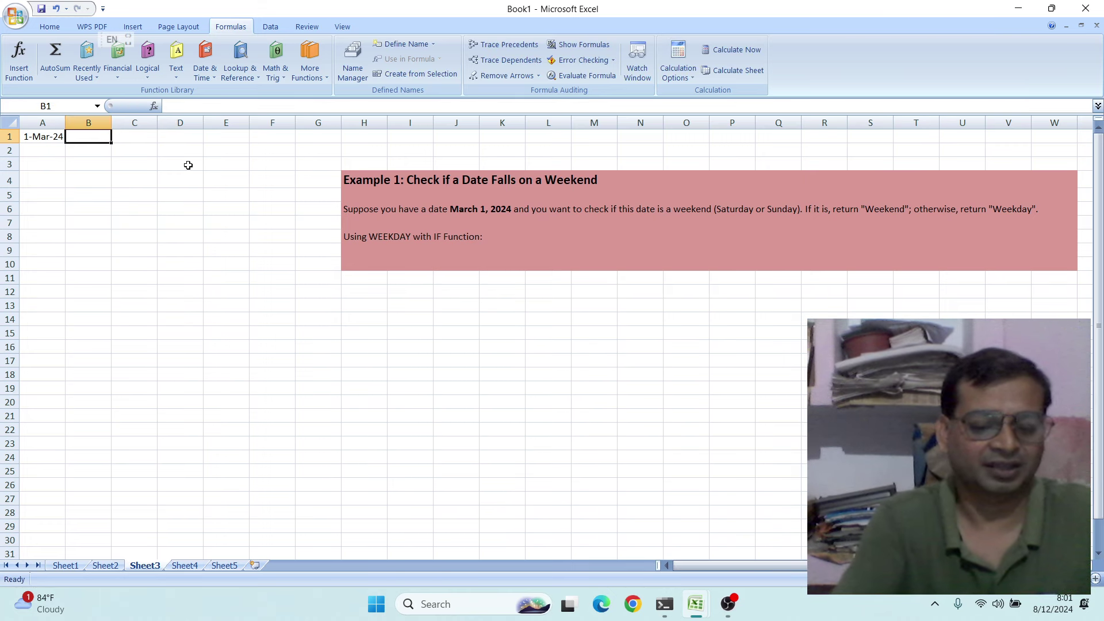
# - Start B1's formula as =IF(OR(WEEKDAY(A1,1)=7, testing for Saturday
pyautogui.write('=')
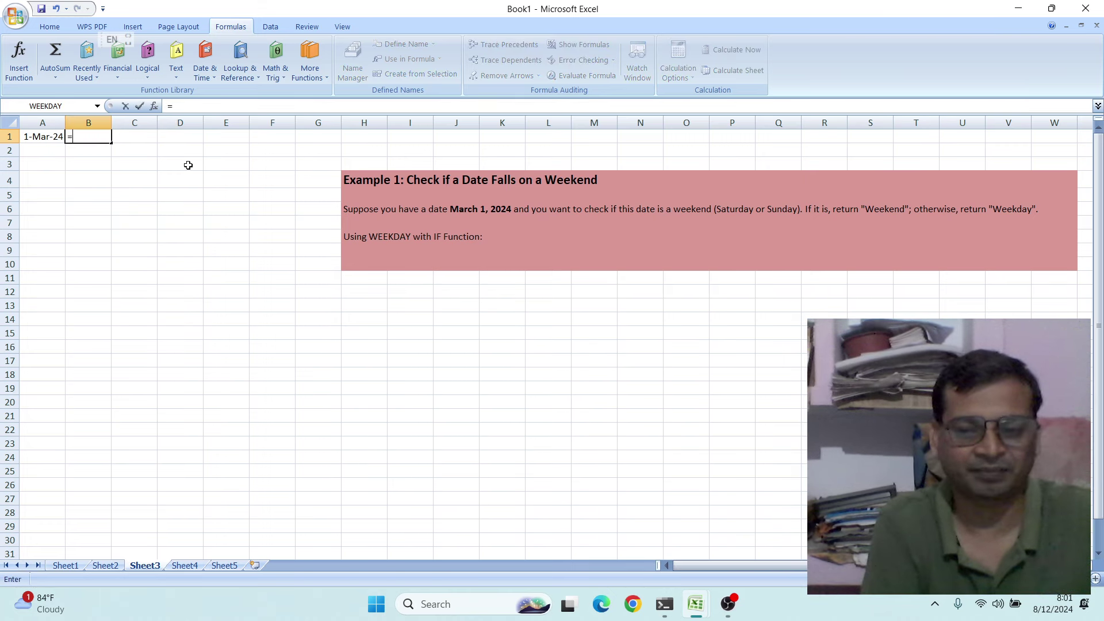
pyautogui.write('i')
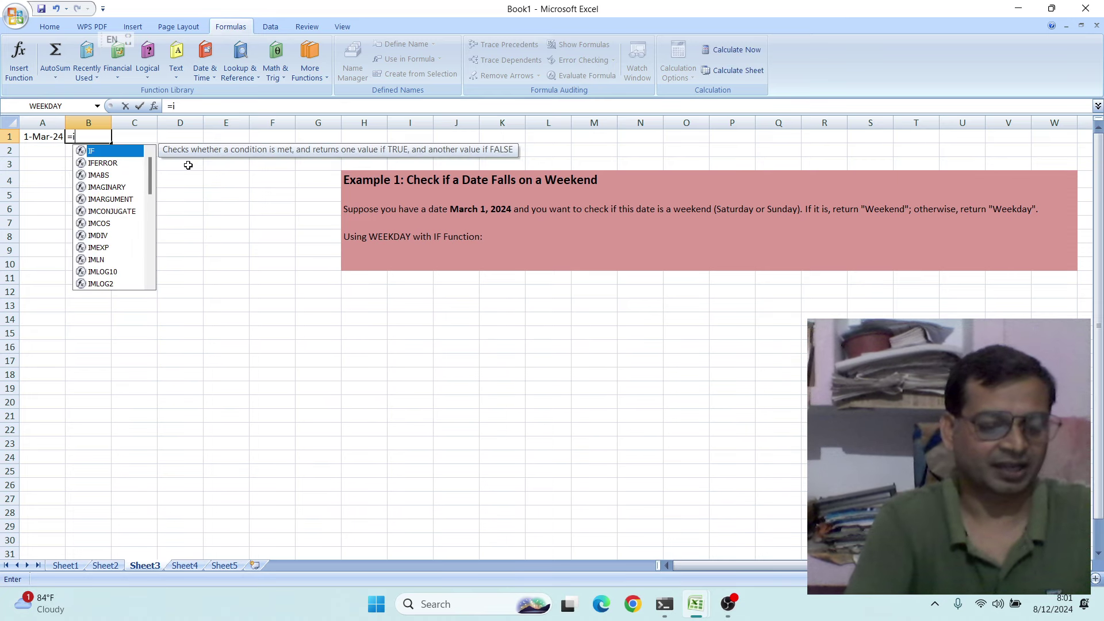
pyautogui.write('f')
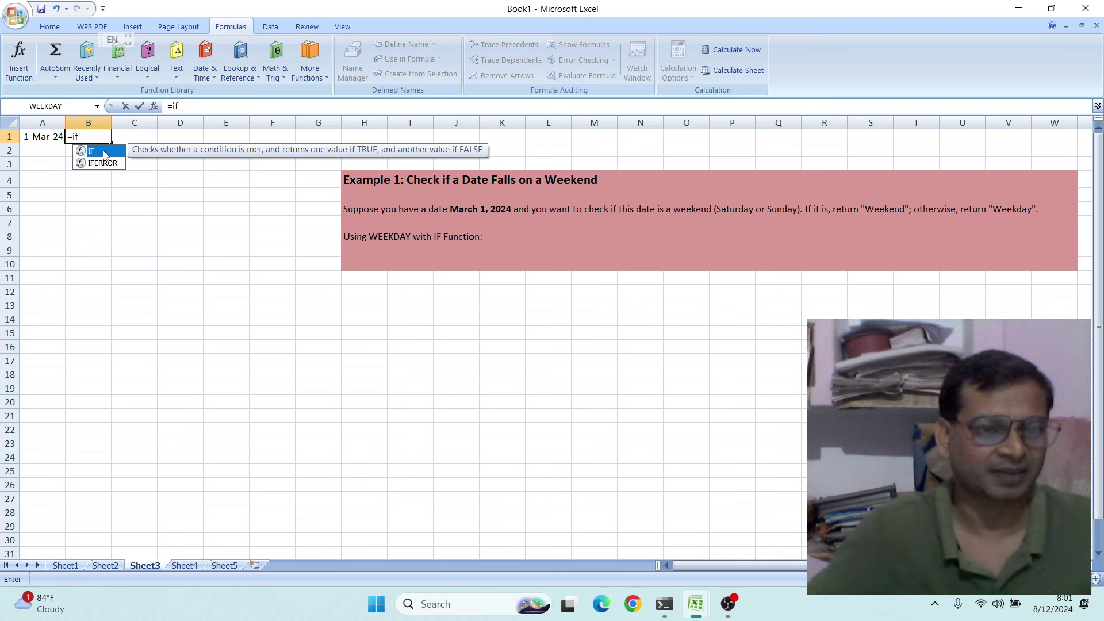
pyautogui.doubleClick(109, 154)
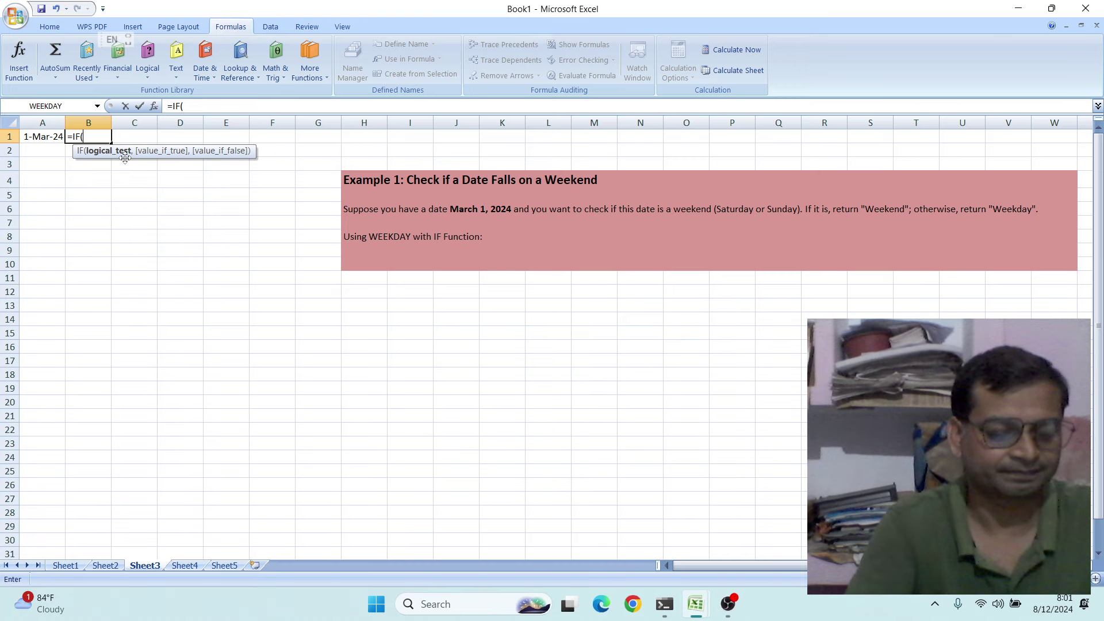
pyautogui.write('or')
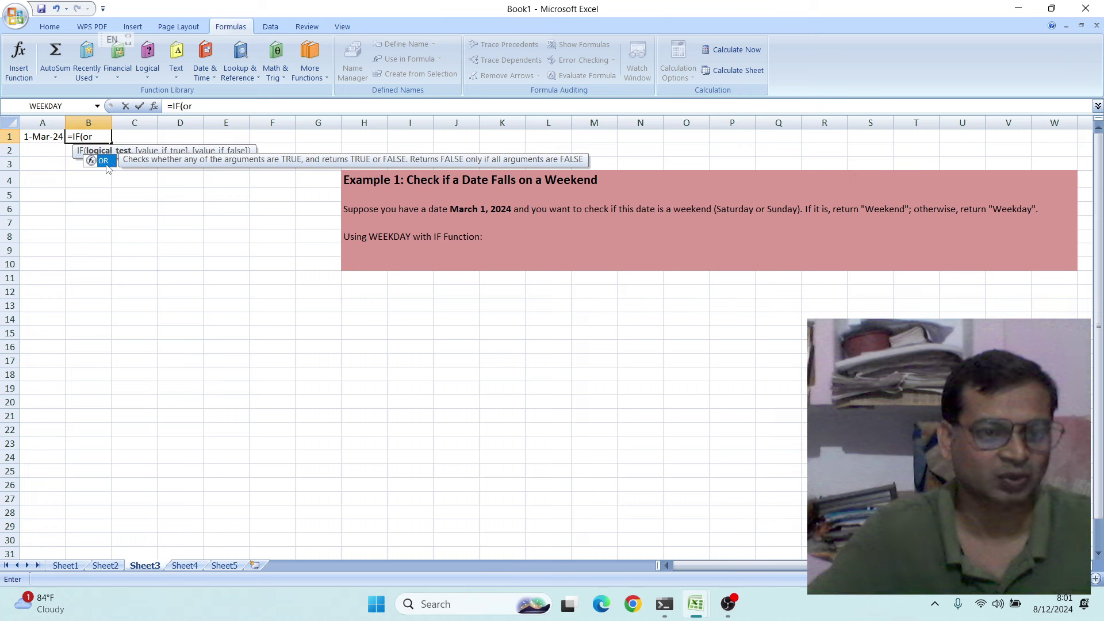
pyautogui.doubleClick(103, 161)
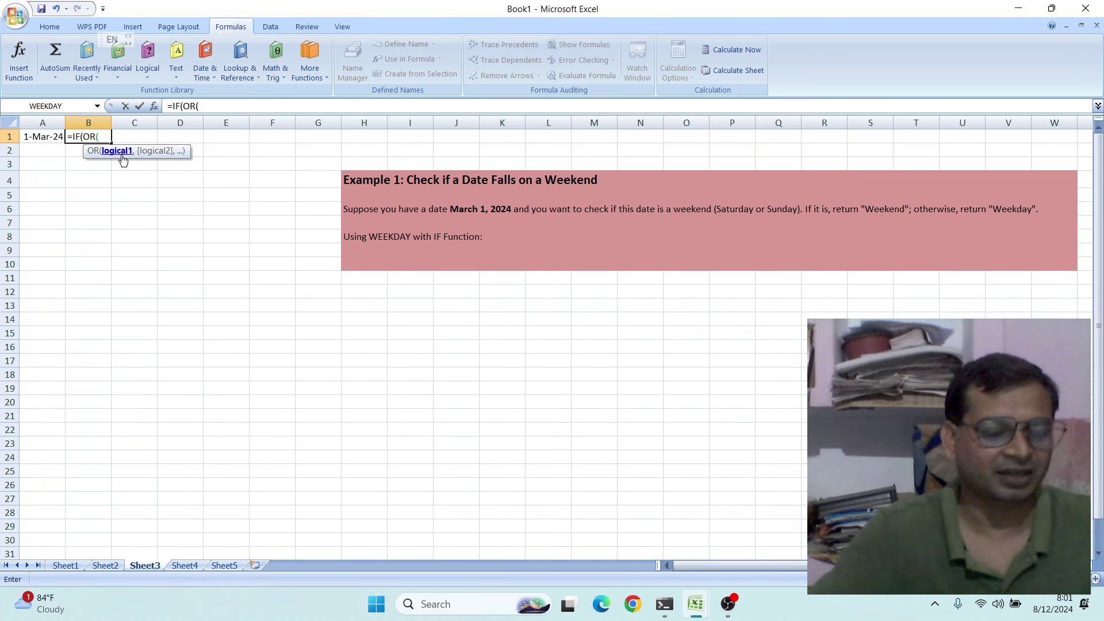
pyautogui.write('w')
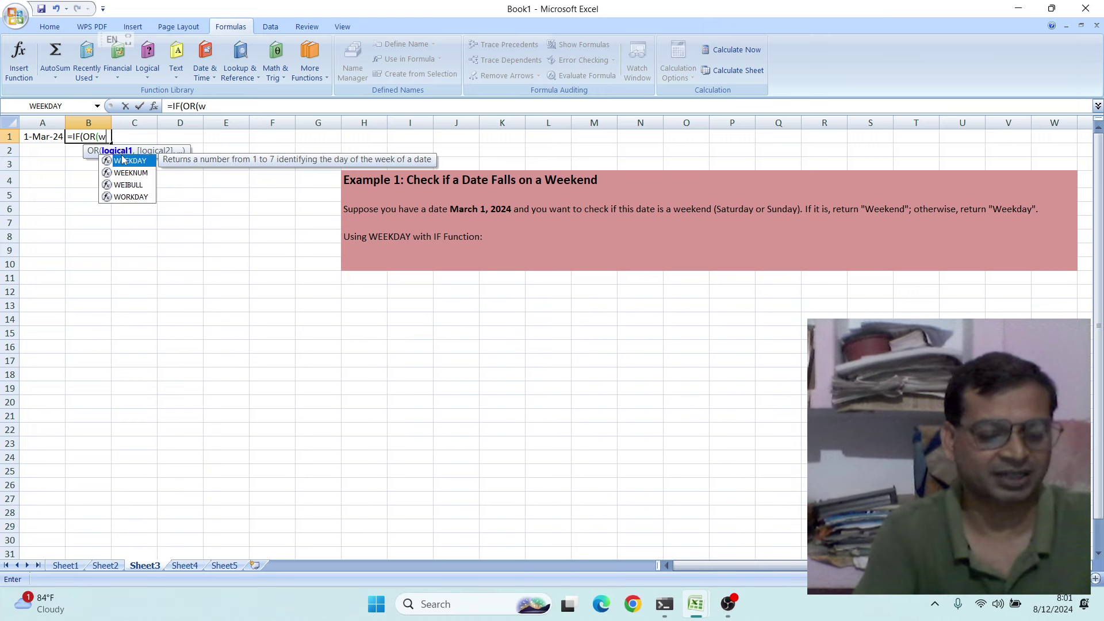
pyautogui.write('e')
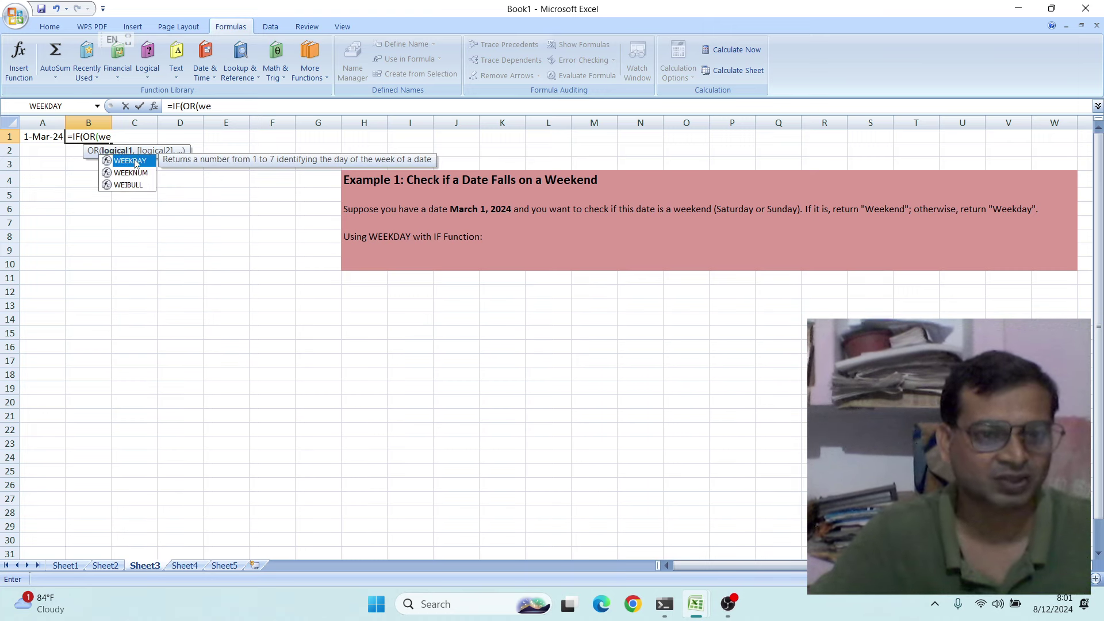
pyautogui.doubleClick(139, 161)
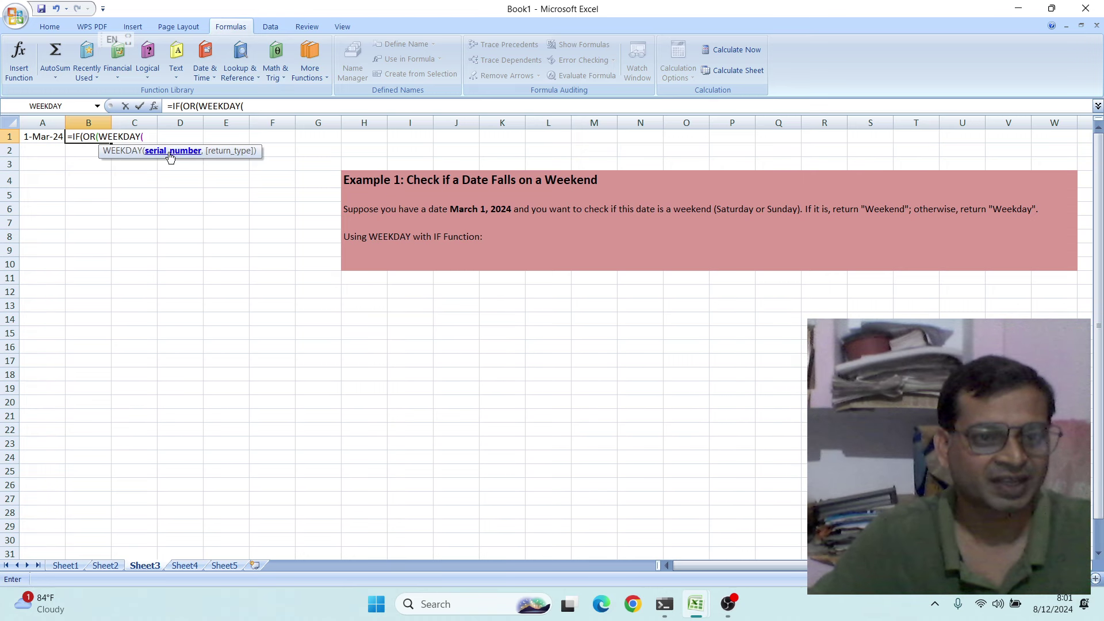
pyautogui.click(56, 136)
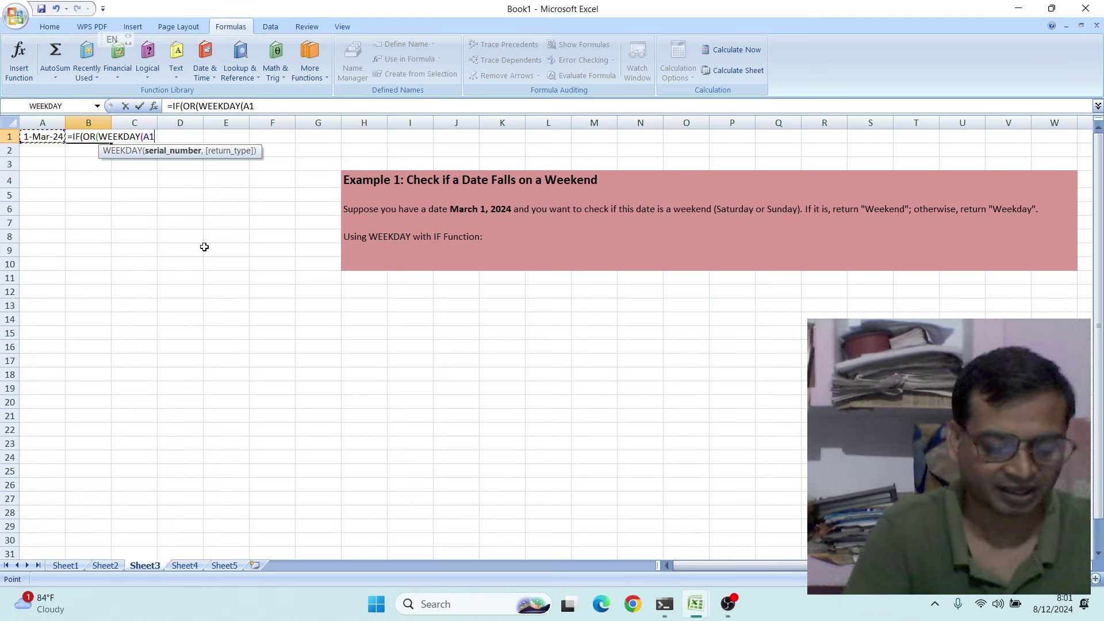
pyautogui.write(',1)=7')
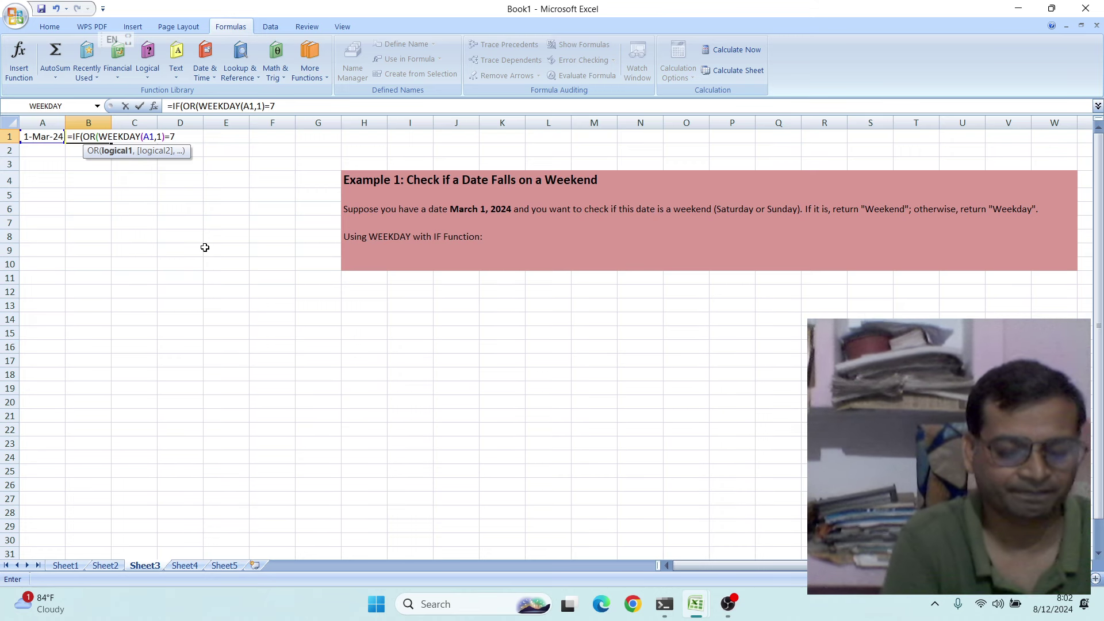
pyautogui.write(',')
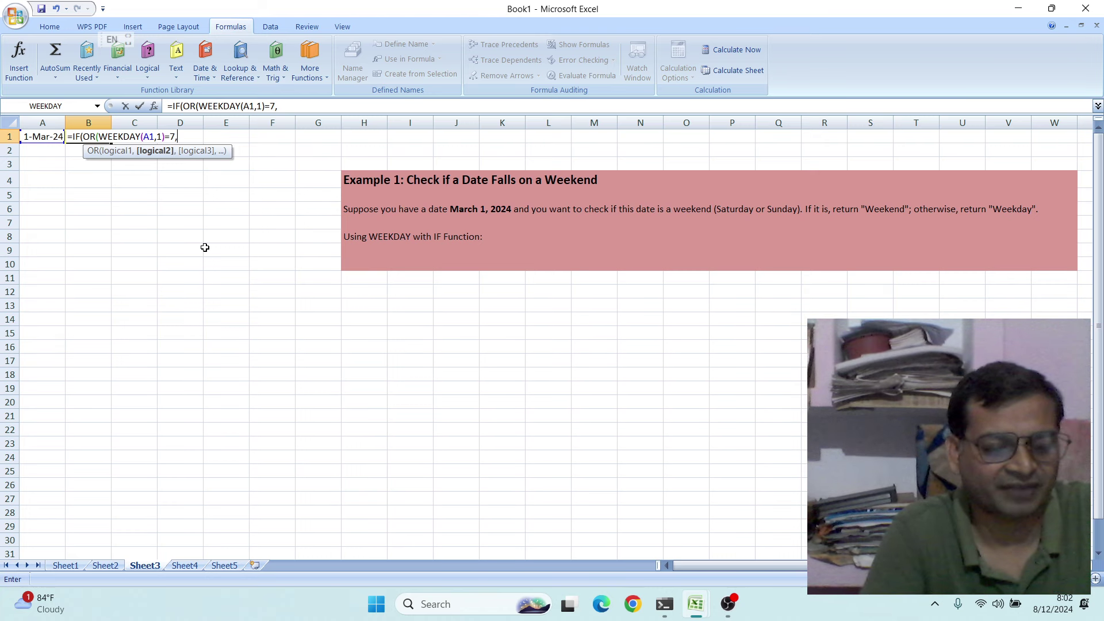
# - Add a second WEEKDAY(A1 to the OR, fixing the A11 typo and dismissing the parenthesis error
pyautogui.write('we')
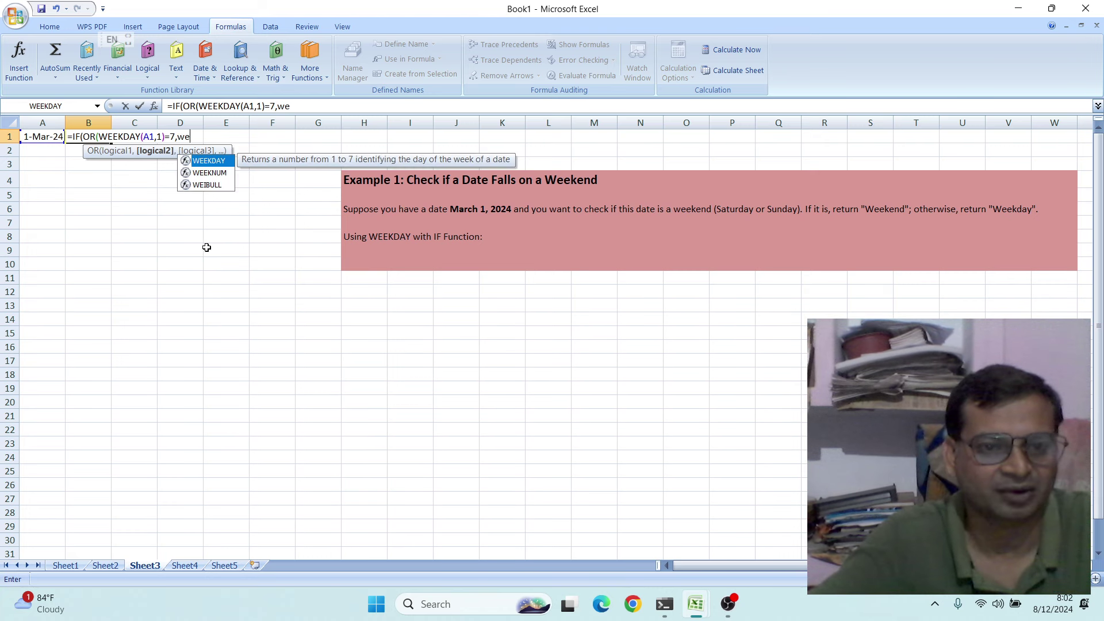
pyautogui.doubleClick(222, 163)
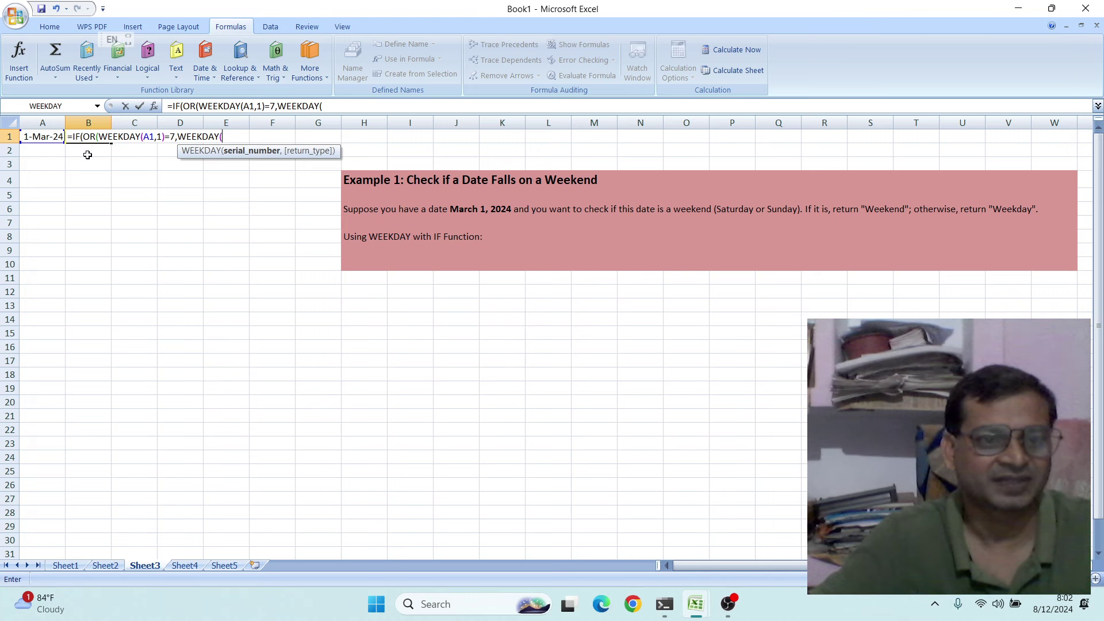
pyautogui.click(46, 139)
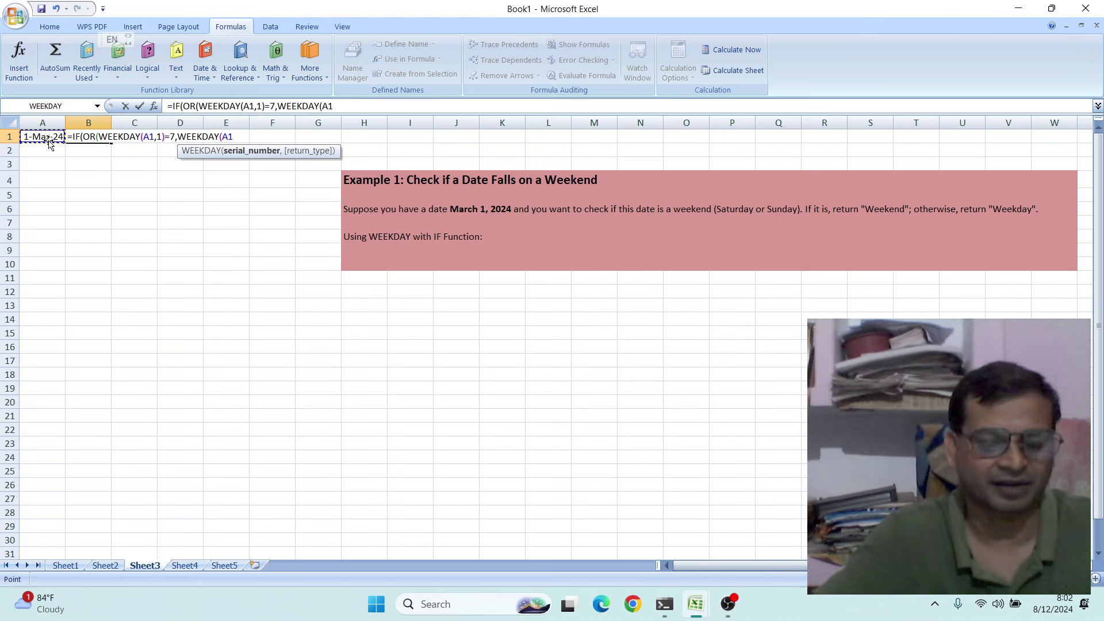
pyautogui.write('1')
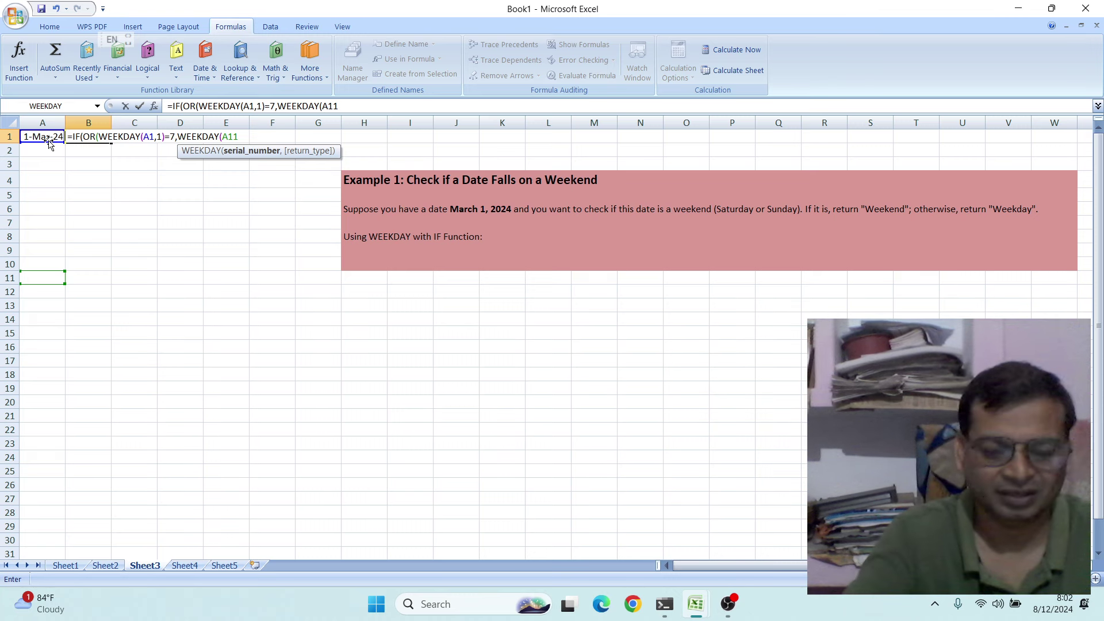
pyautogui.press('BackSpace')
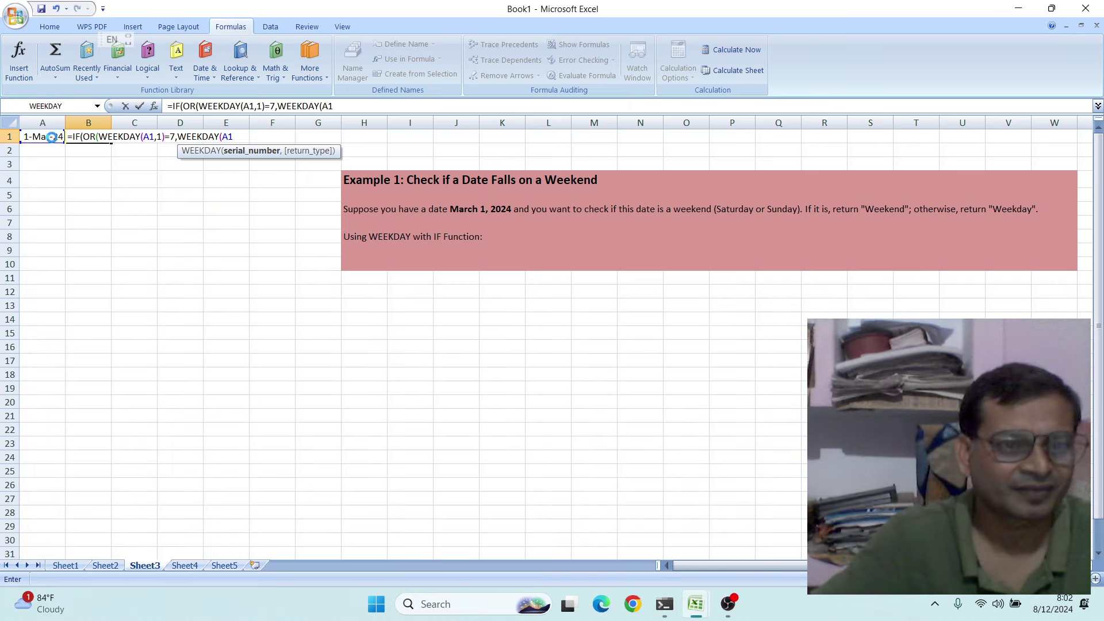
pyautogui.press('Return')
pyautogui.click(555, 337)
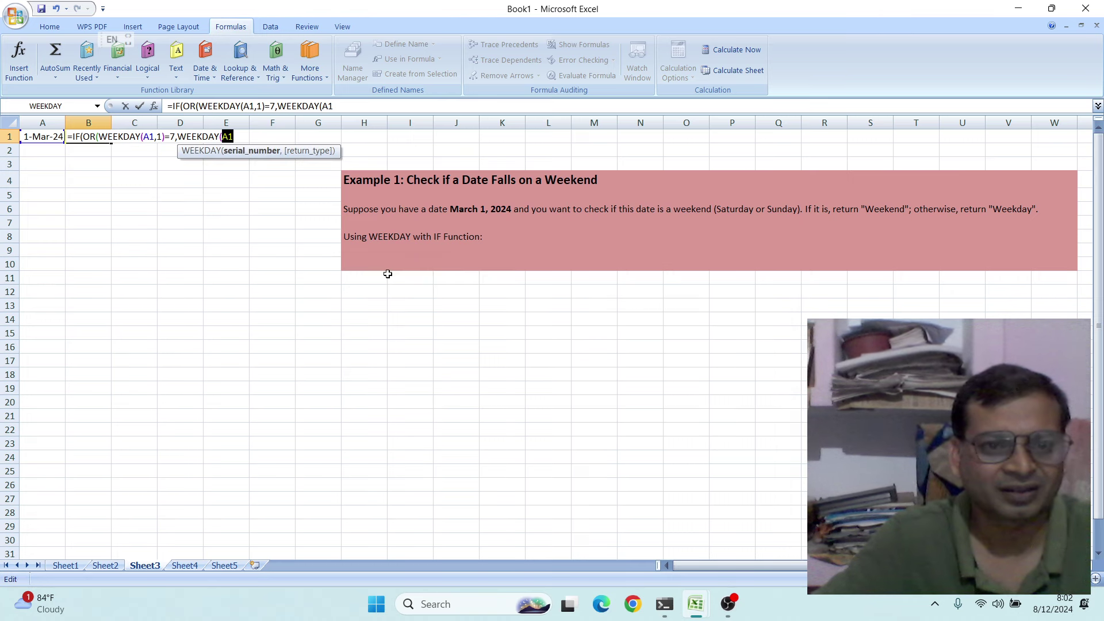
pyautogui.click(247, 138)
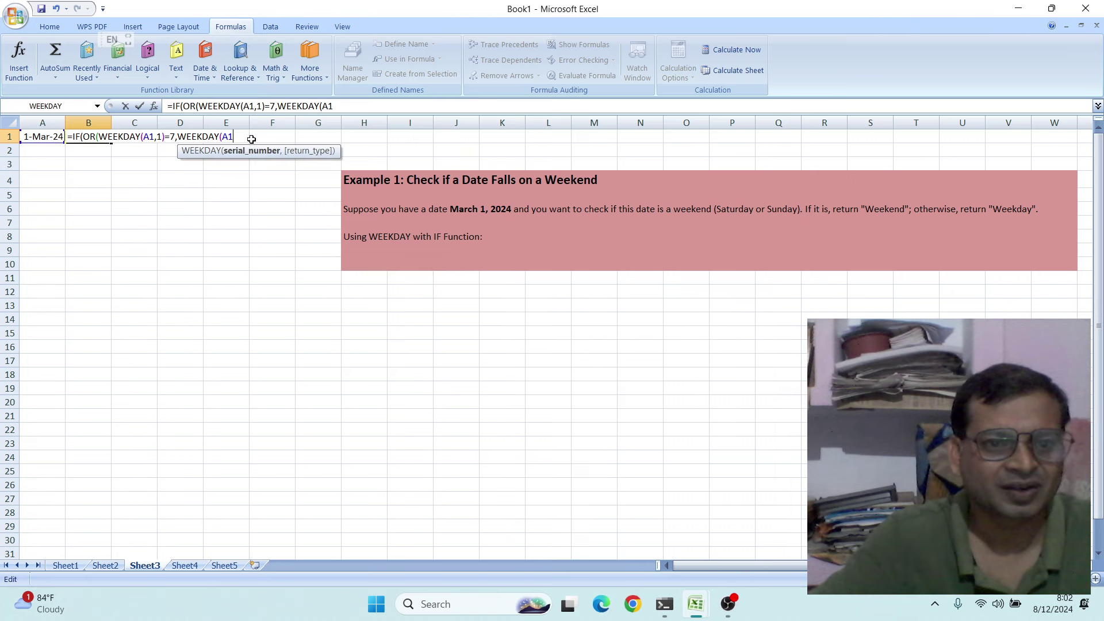
# - Complete the Sunday test WEEKDAY(A1,1)=1 and close the OR condition
pyautogui.write(',')
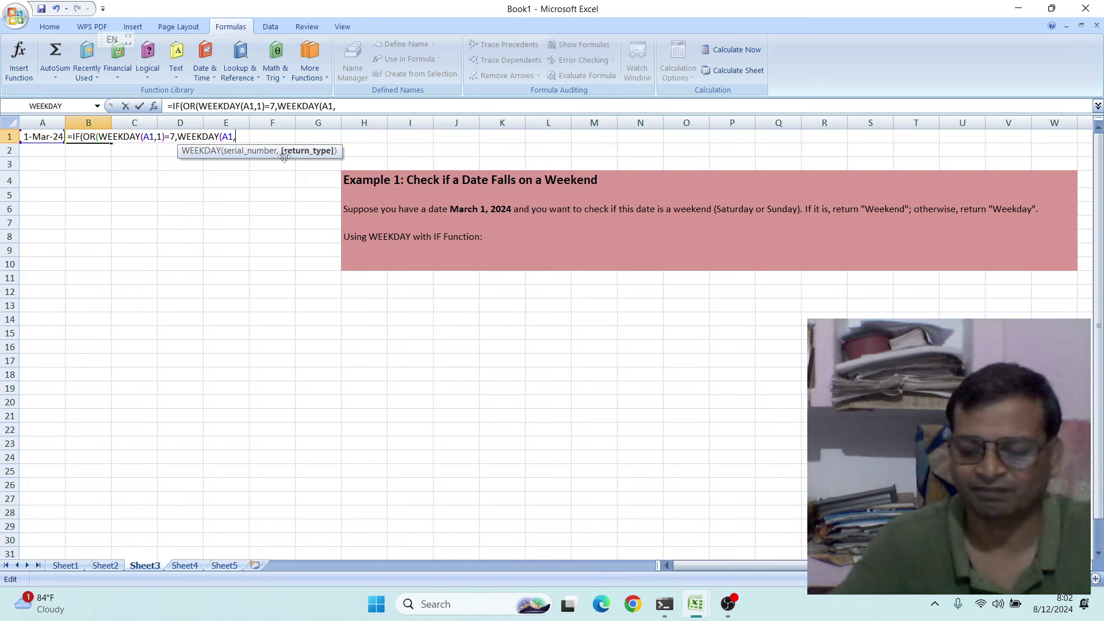
pyautogui.write('1')
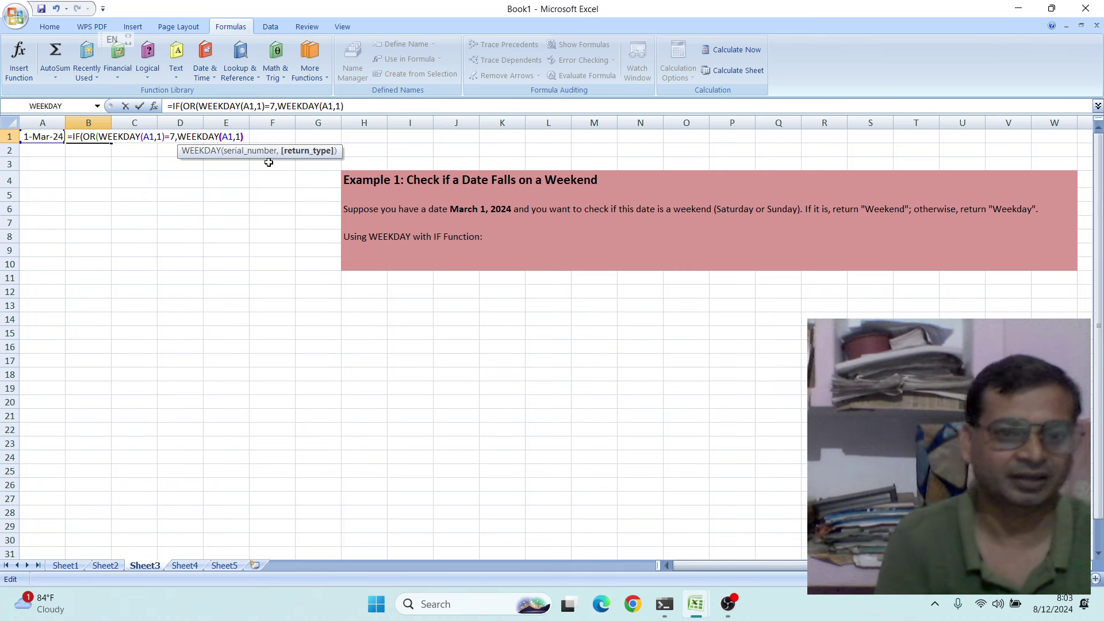
pyautogui.write(')')
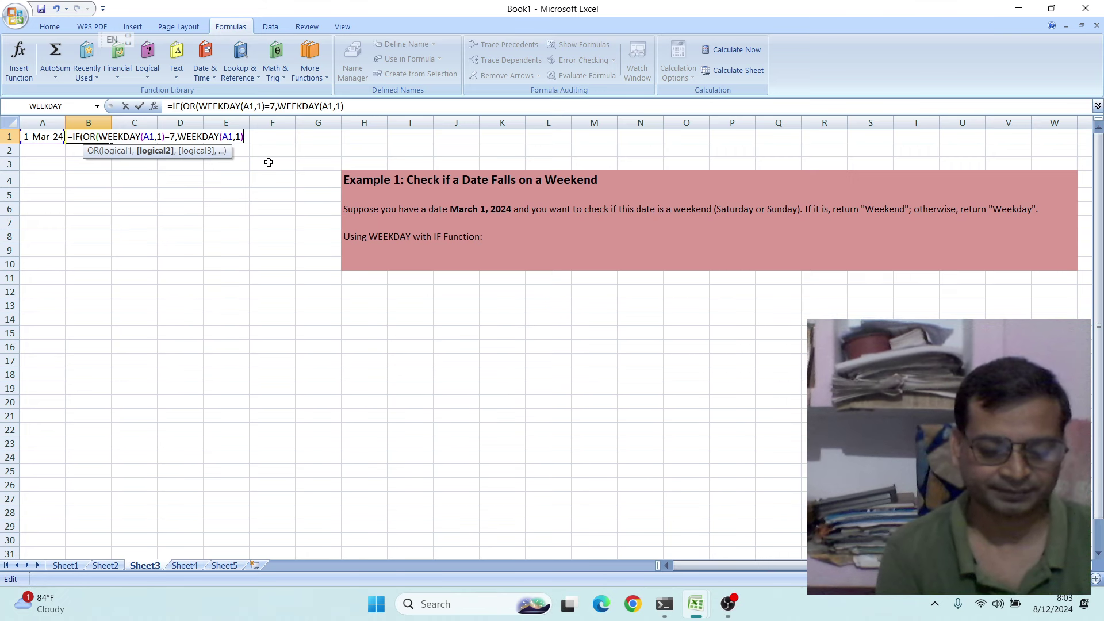
pyautogui.write(',')
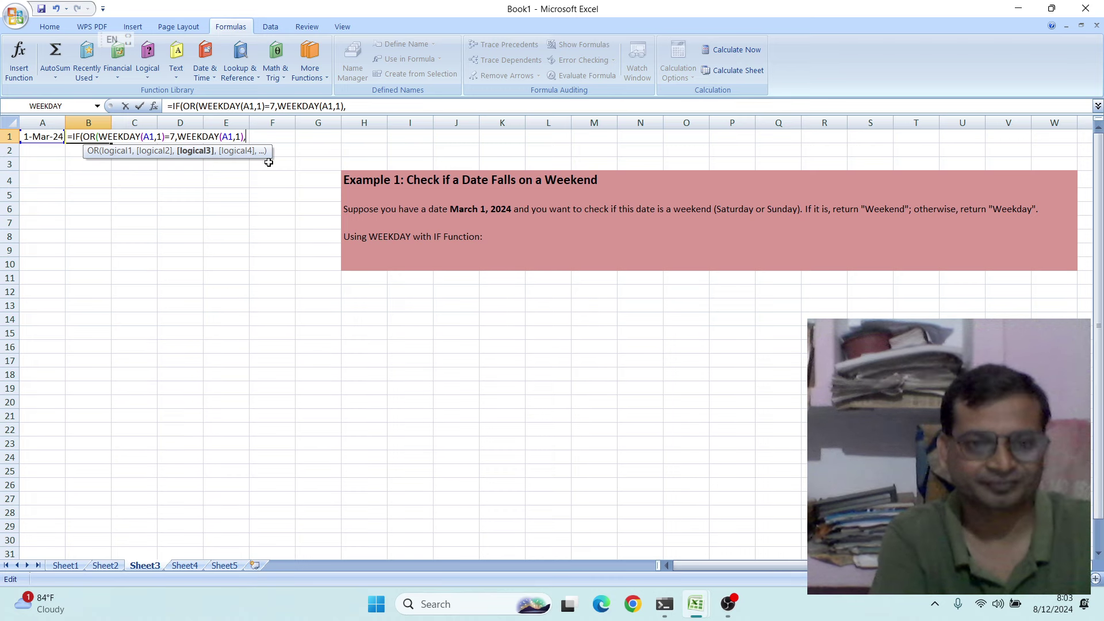
pyautogui.press('BackSpace')
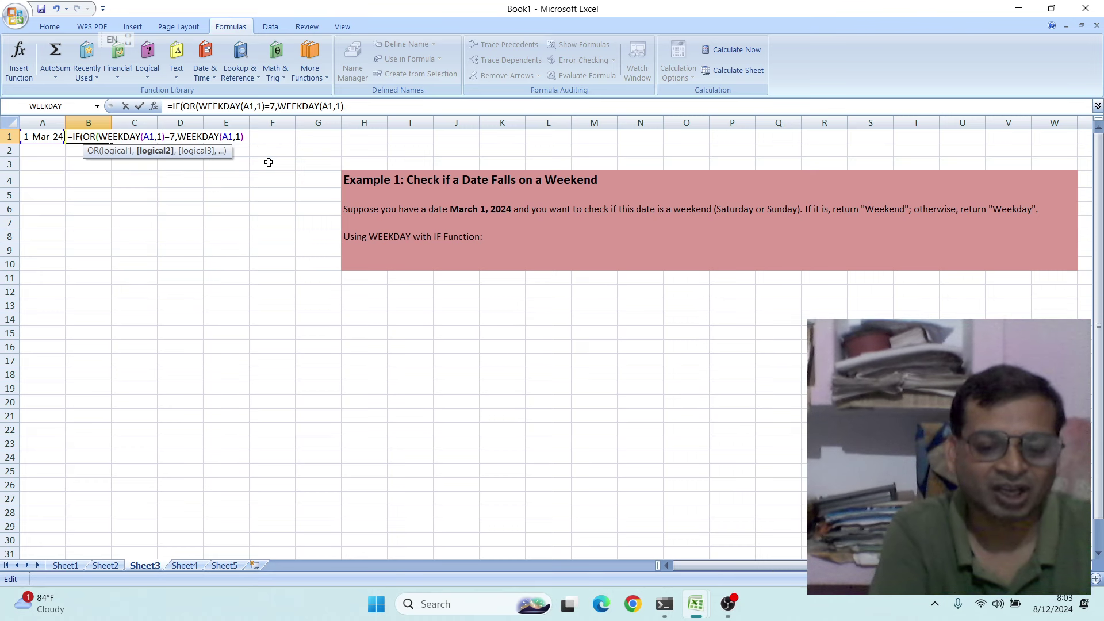
pyautogui.write('=')
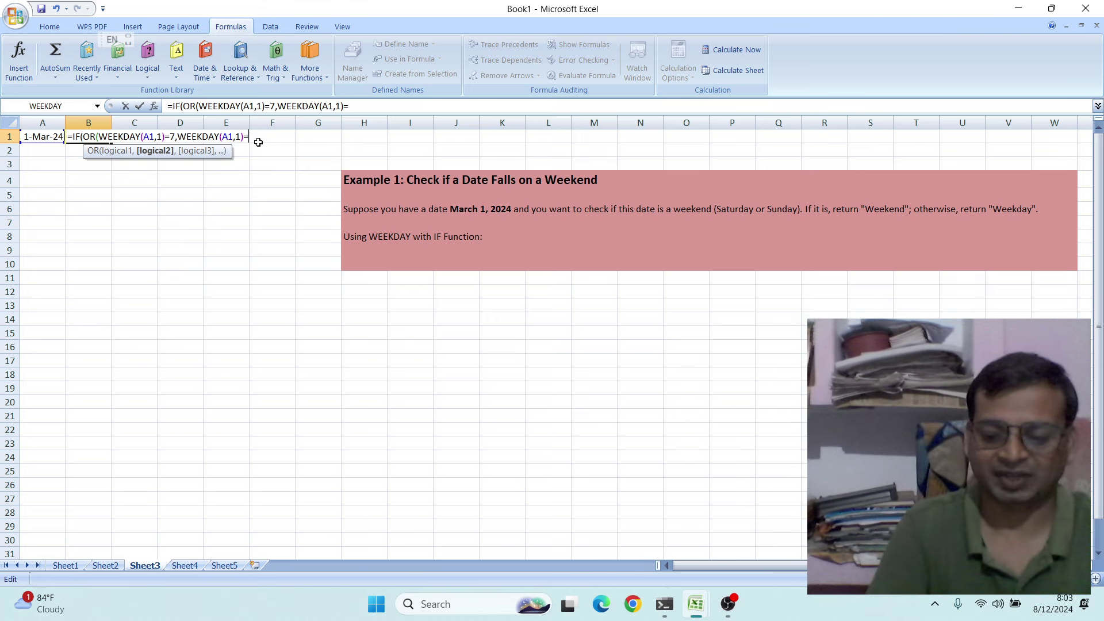
pyautogui.write('1')
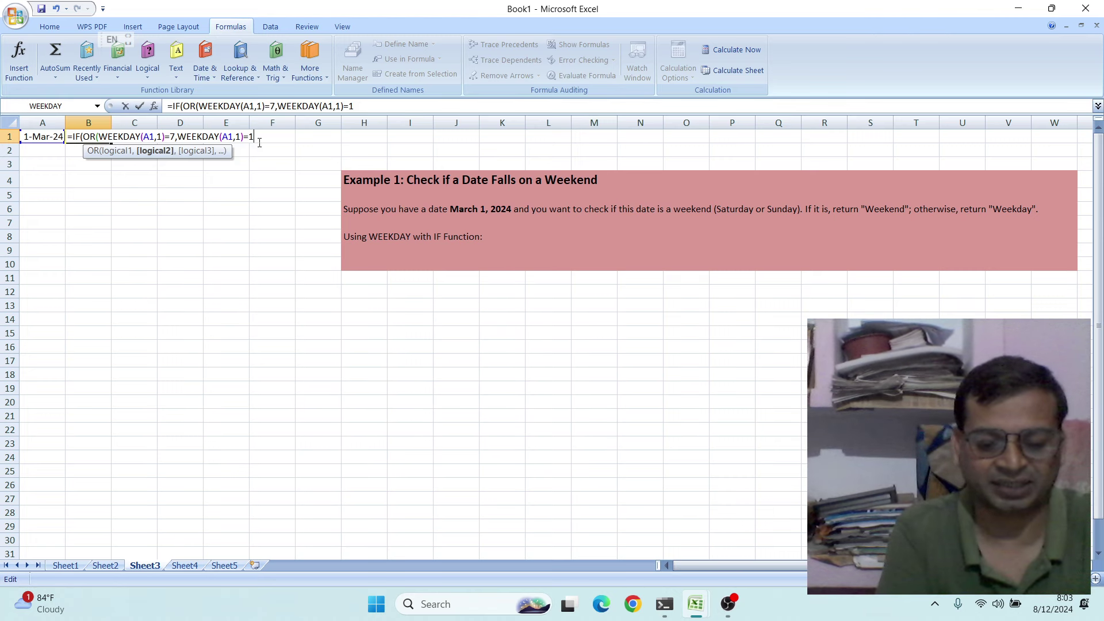
pyautogui.write(')')
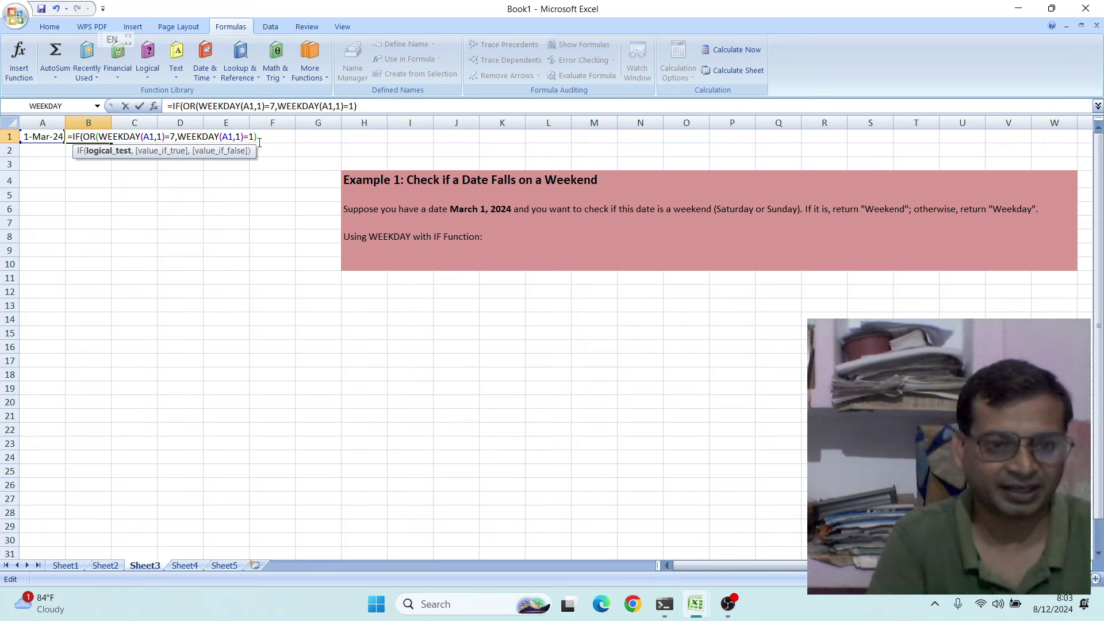
pyautogui.write(',')
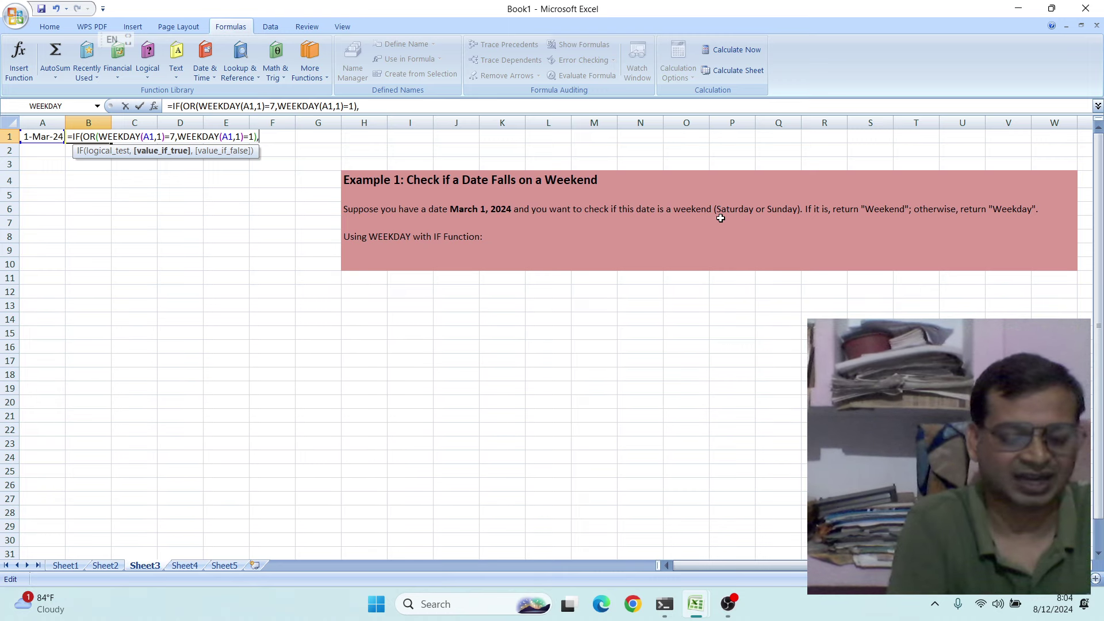
# - Complete B1's IF/WEEKDAY formula with "Weekend" and "Weekday" results, showing Weekday for 1-Mar-24
pyautogui.write('"')
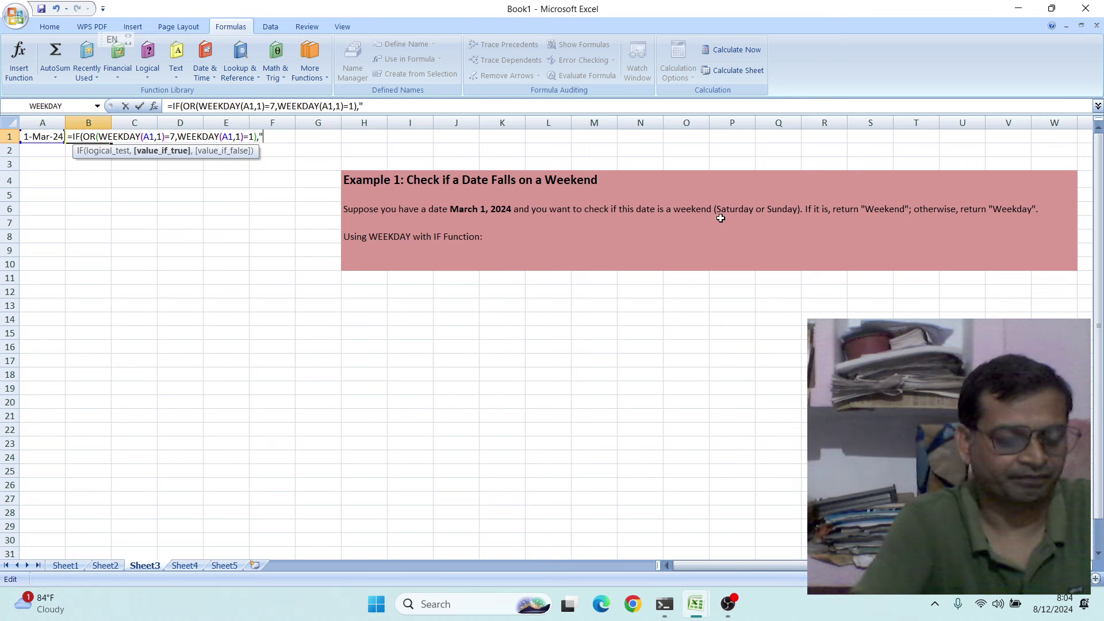
pyautogui.write('Wee')
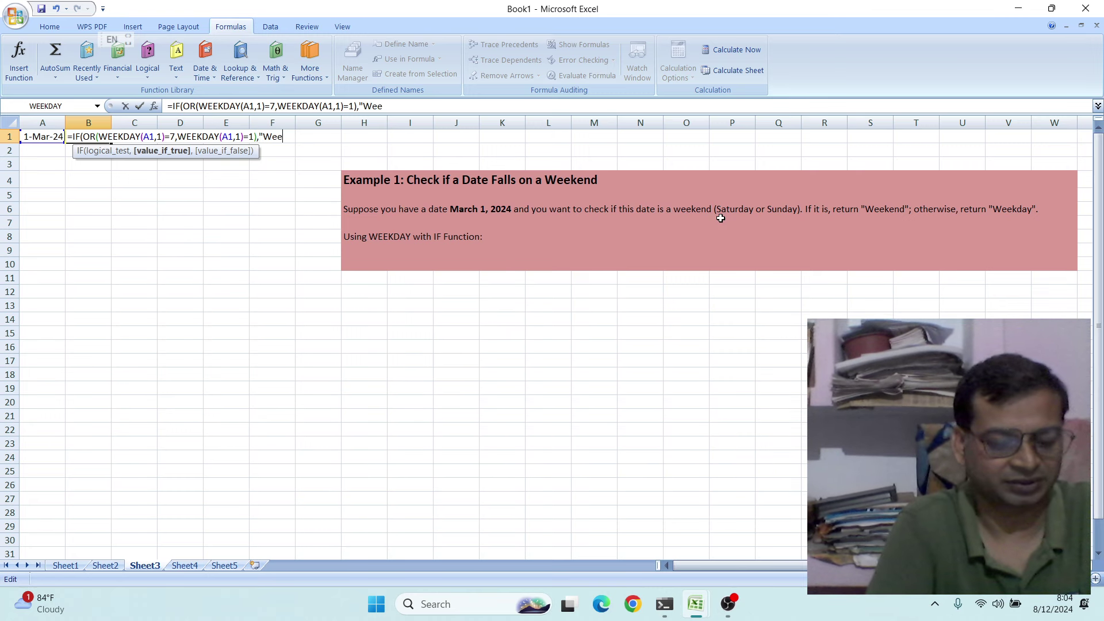
pyautogui.write('kend"')
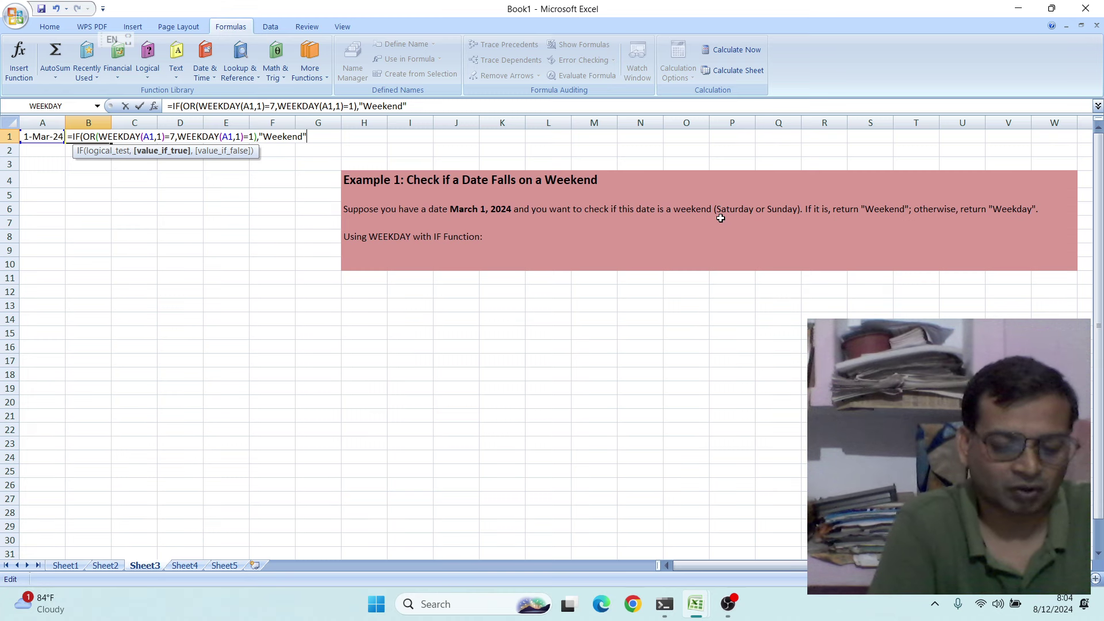
pyautogui.write(',')
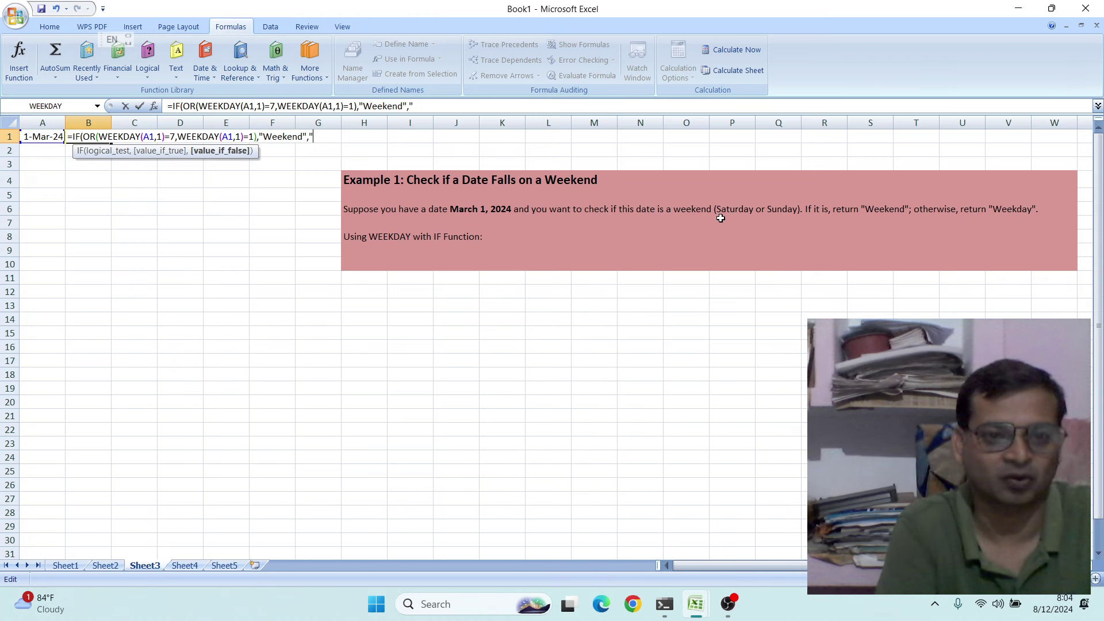
pyautogui.write('Week')
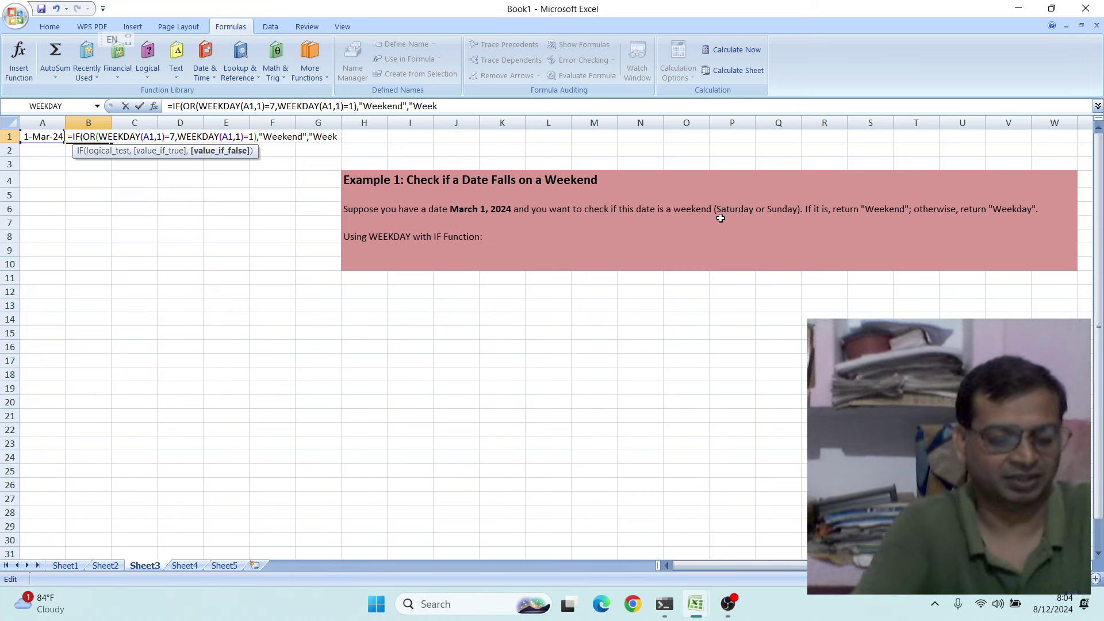
pyautogui.write('day')
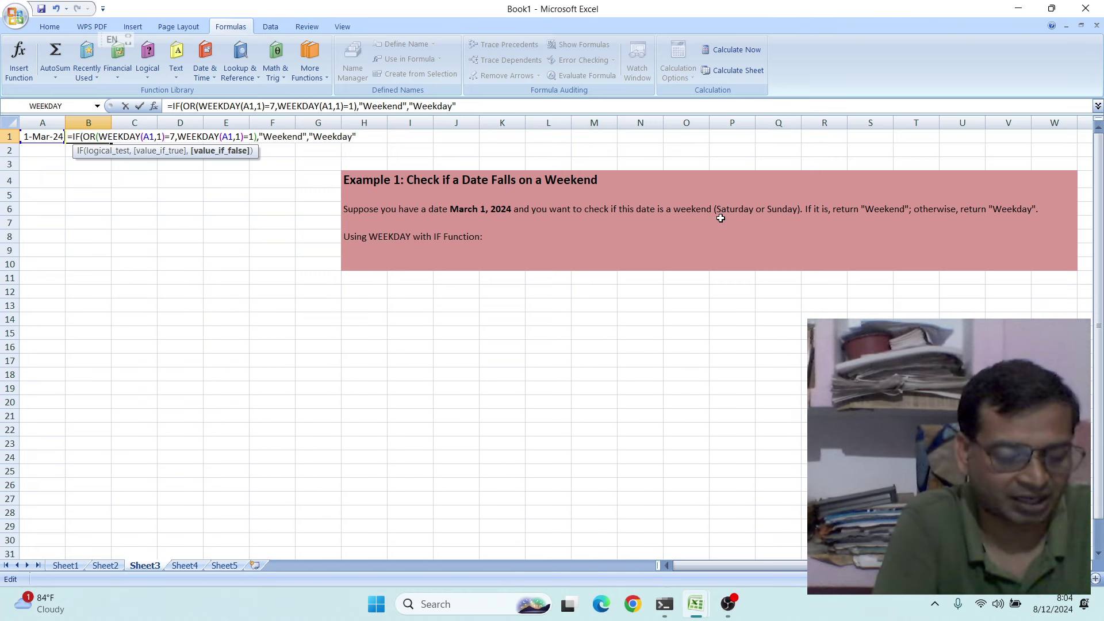
pyautogui.write(')')
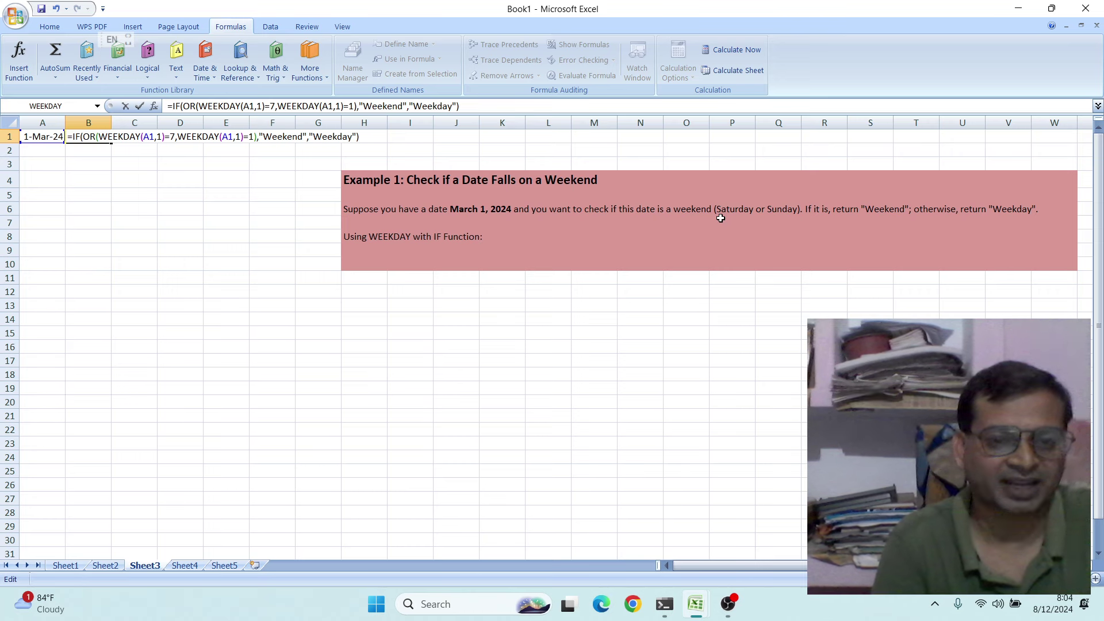
pyautogui.press('Return')
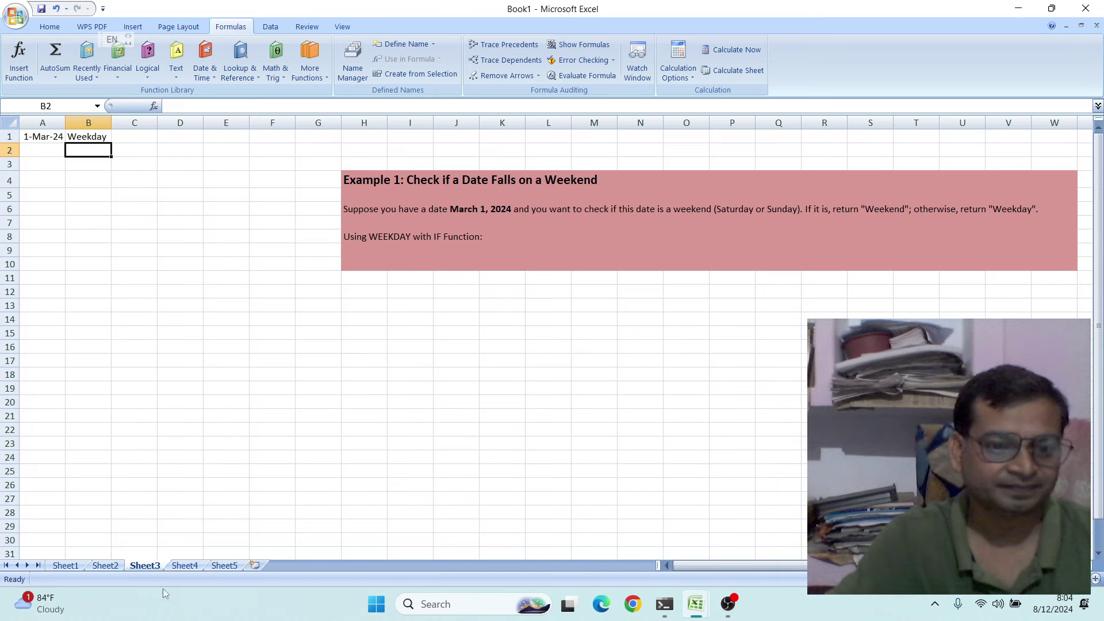
# - Go to Sheet4 and AutoFit column F of the day-number task table
pyautogui.click(185, 567)
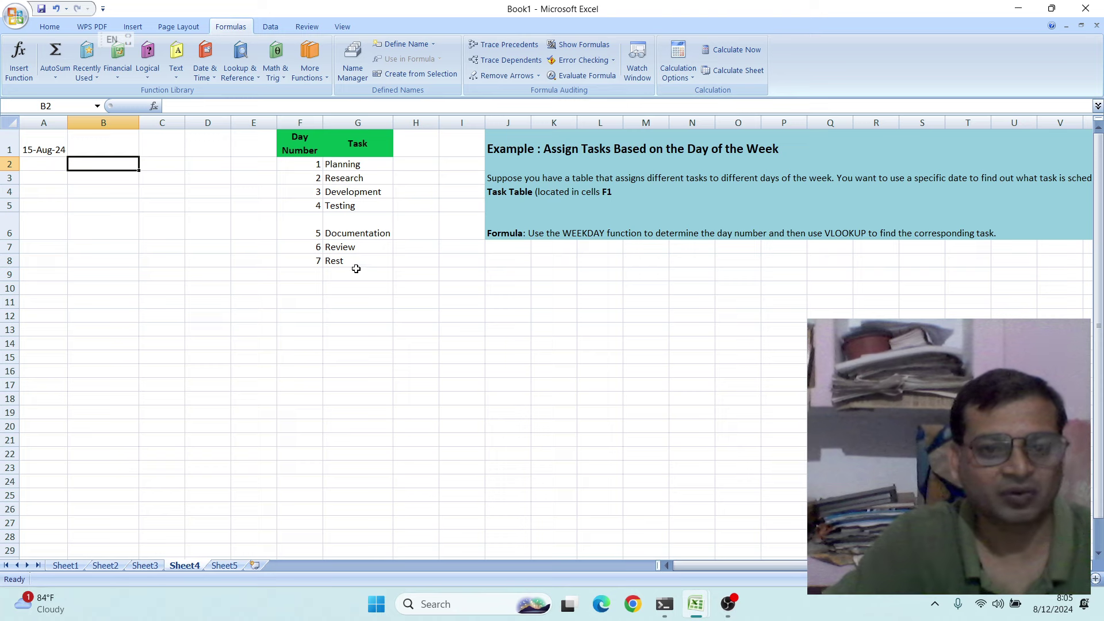
pyautogui.doubleClick(322, 122)
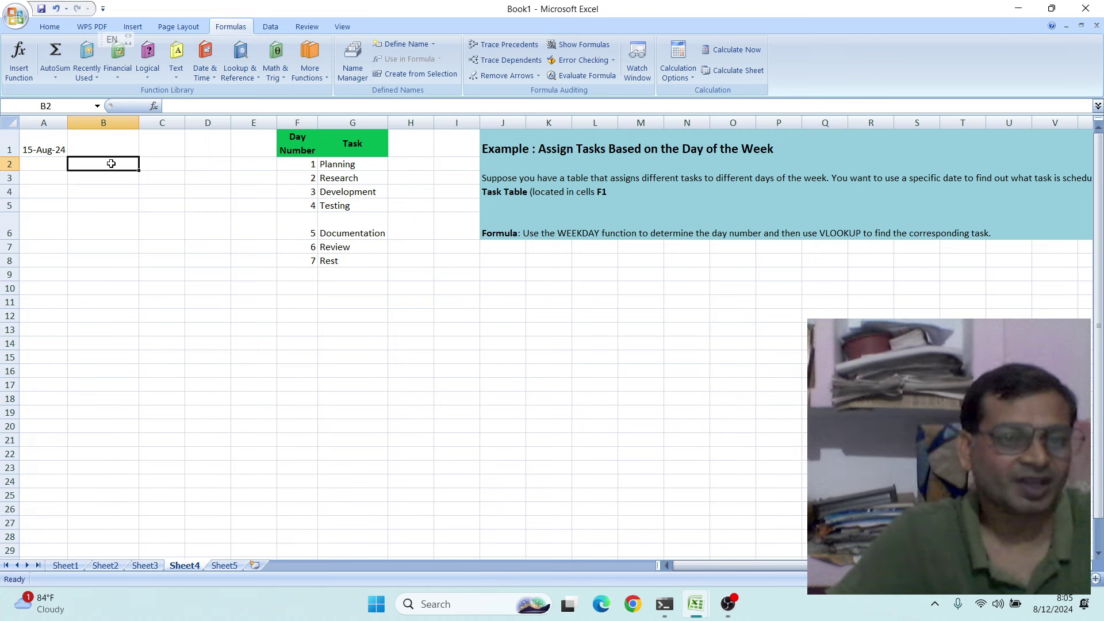
# - Begin B2's formula as =VLOOKUP(WEEKDAY(A1,1), using A1's date as the lookup value
pyautogui.write('=')
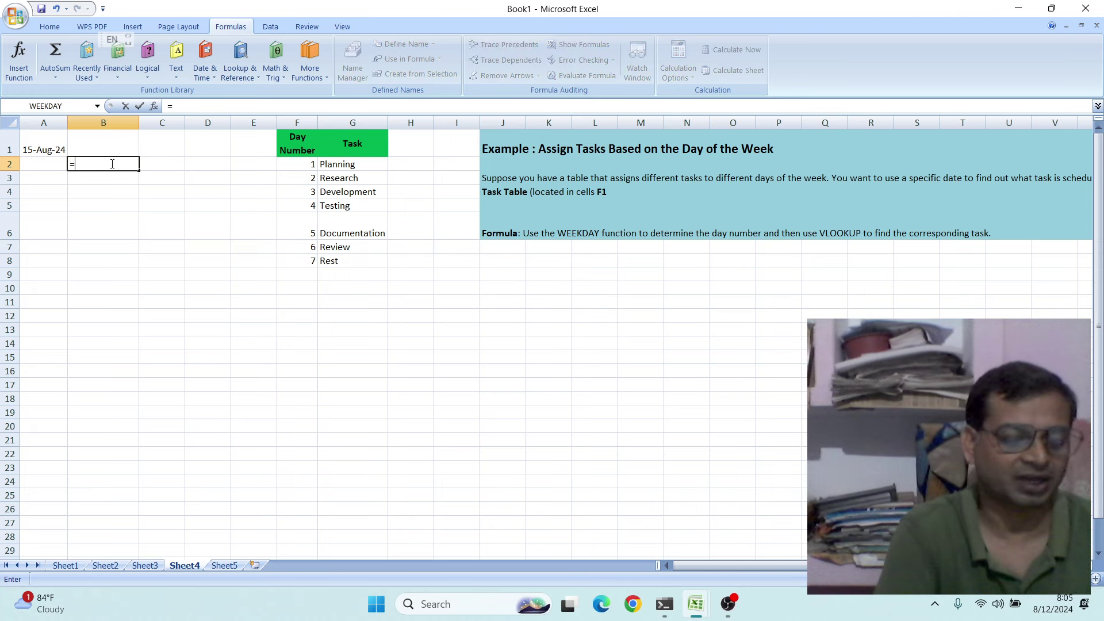
pyautogui.write('v')
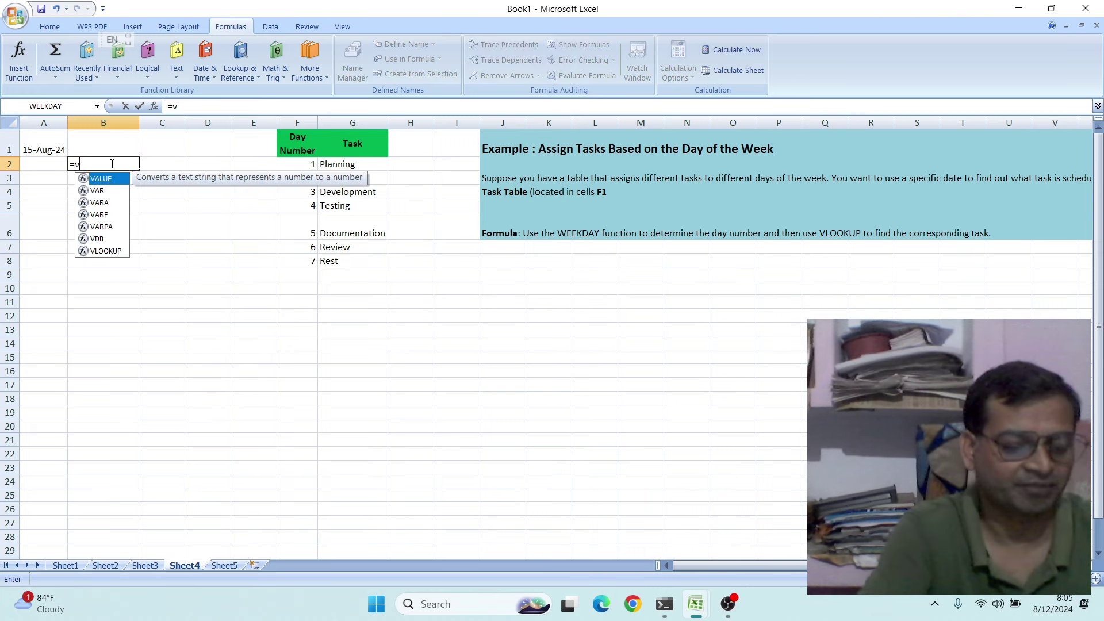
pyautogui.write('l')
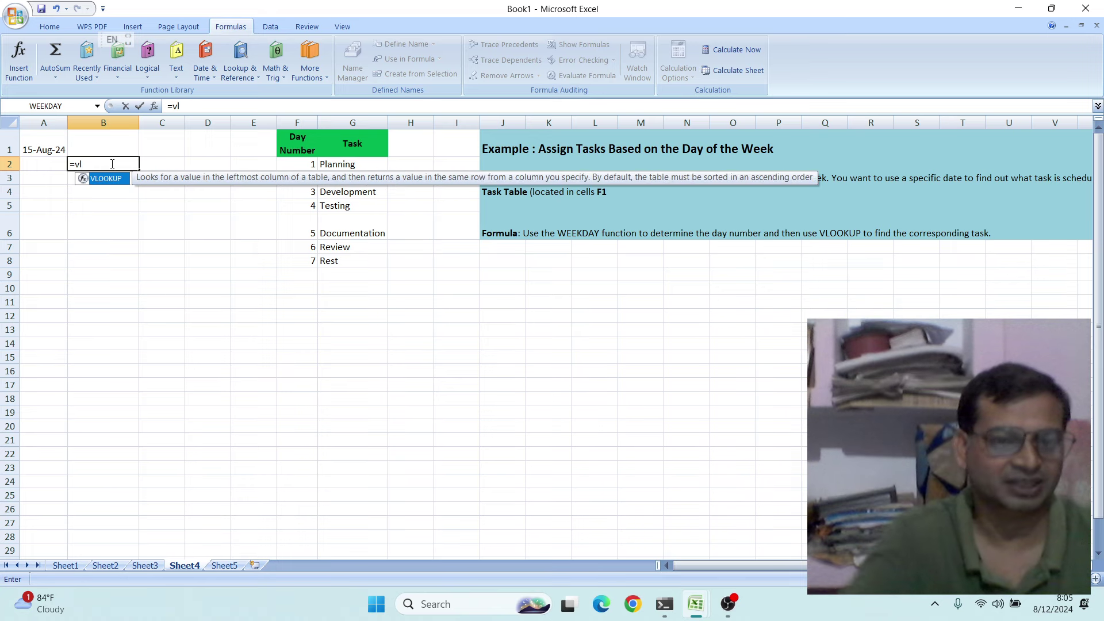
pyautogui.doubleClick(107, 179)
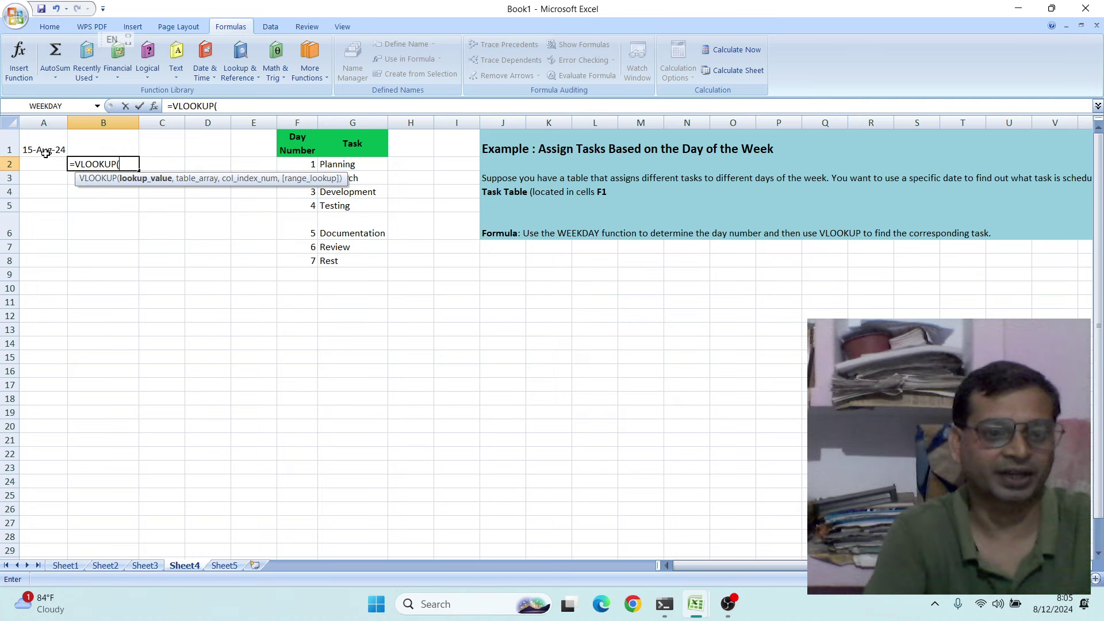
pyautogui.write('t')
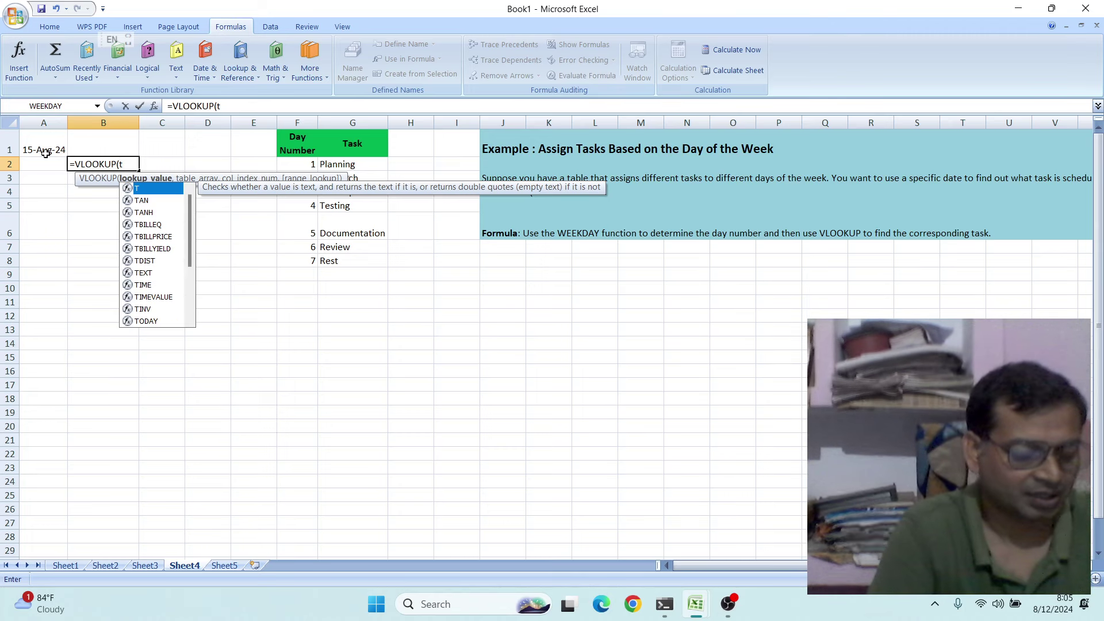
pyautogui.press('BackSpace')
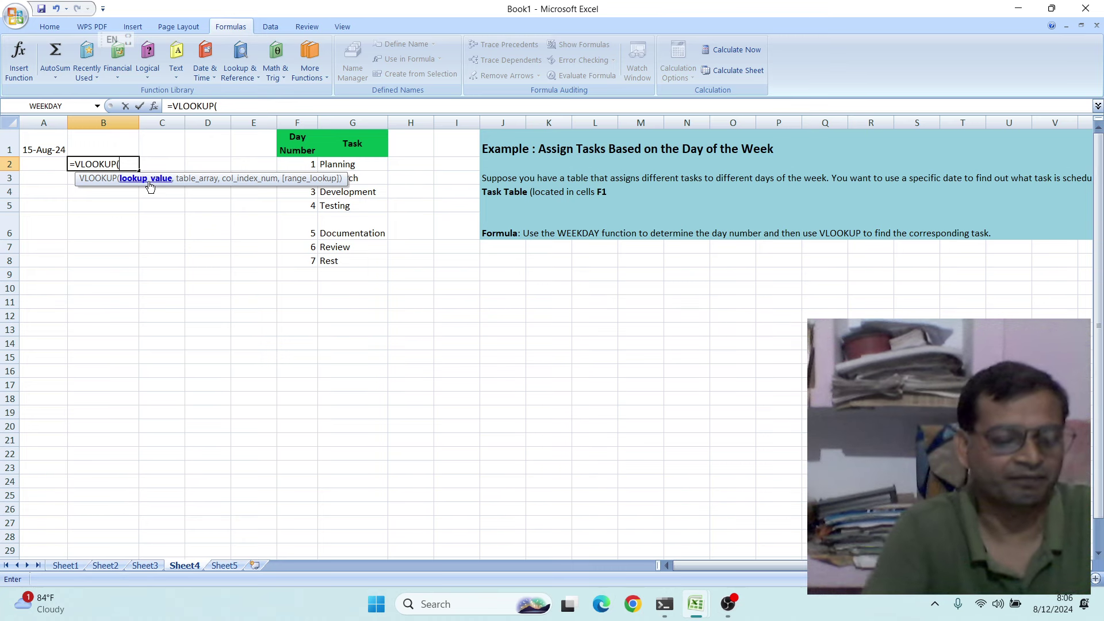
pyautogui.write('wee')
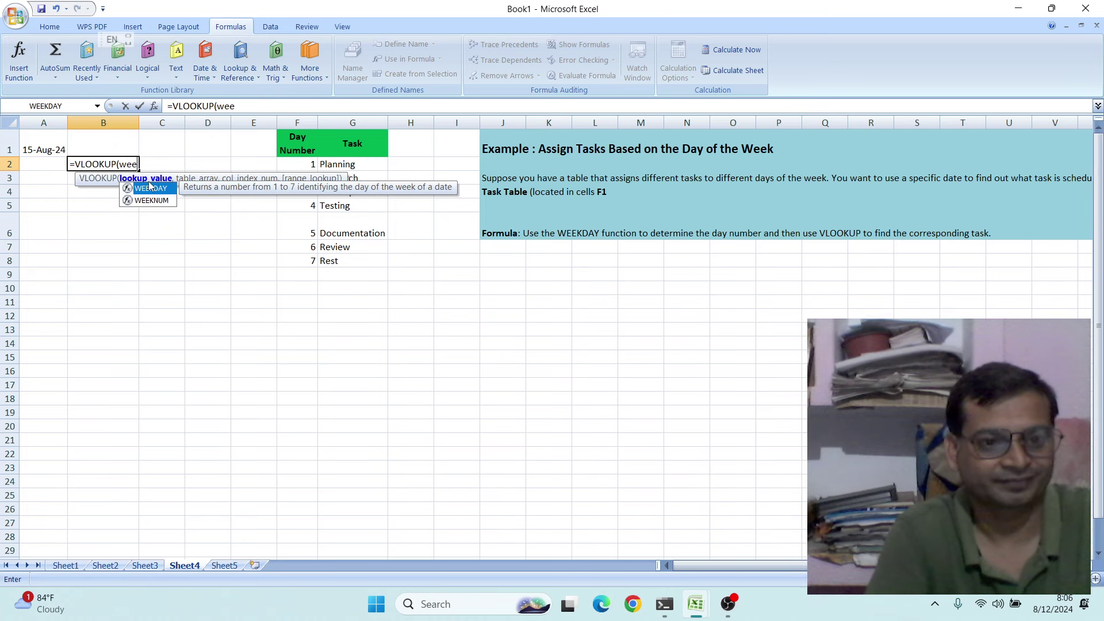
pyautogui.click(160, 192)
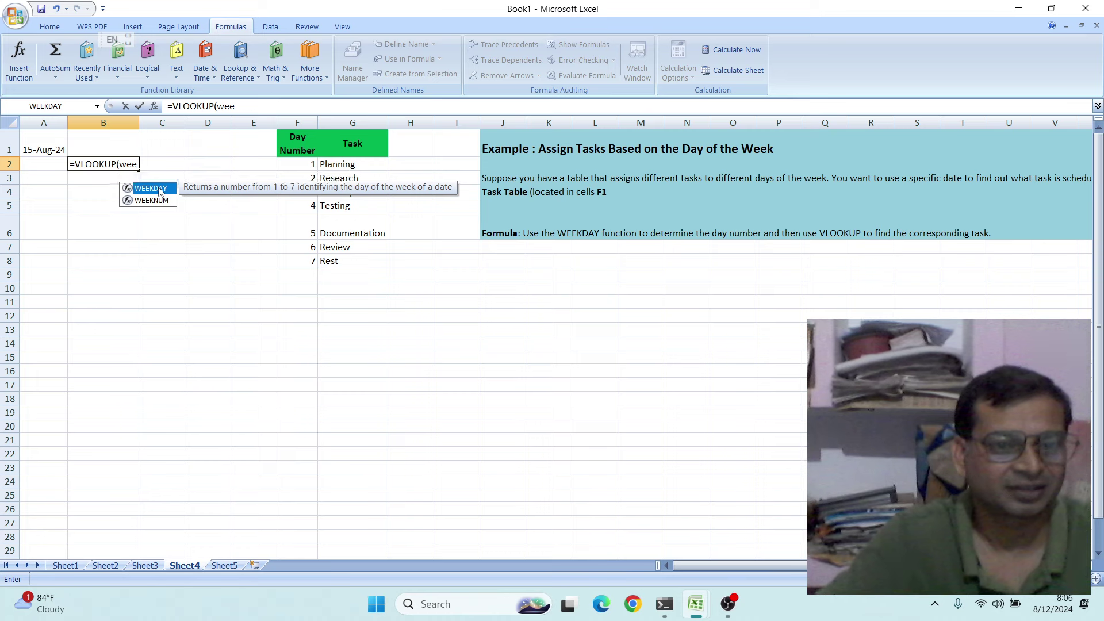
pyautogui.doubleClick(161, 192)
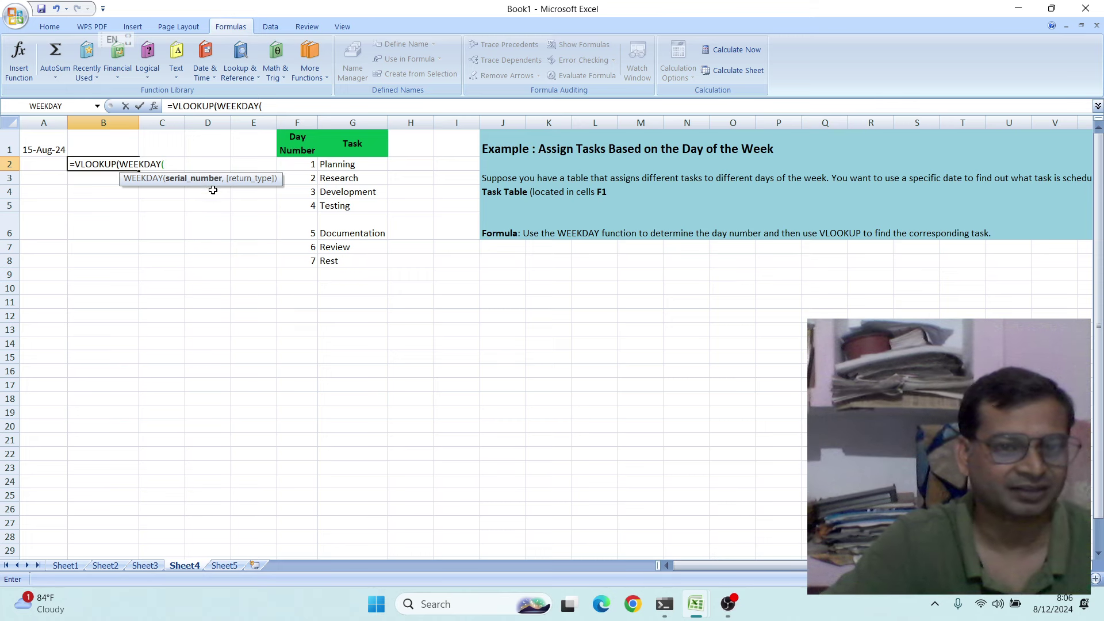
pyautogui.click(44, 147)
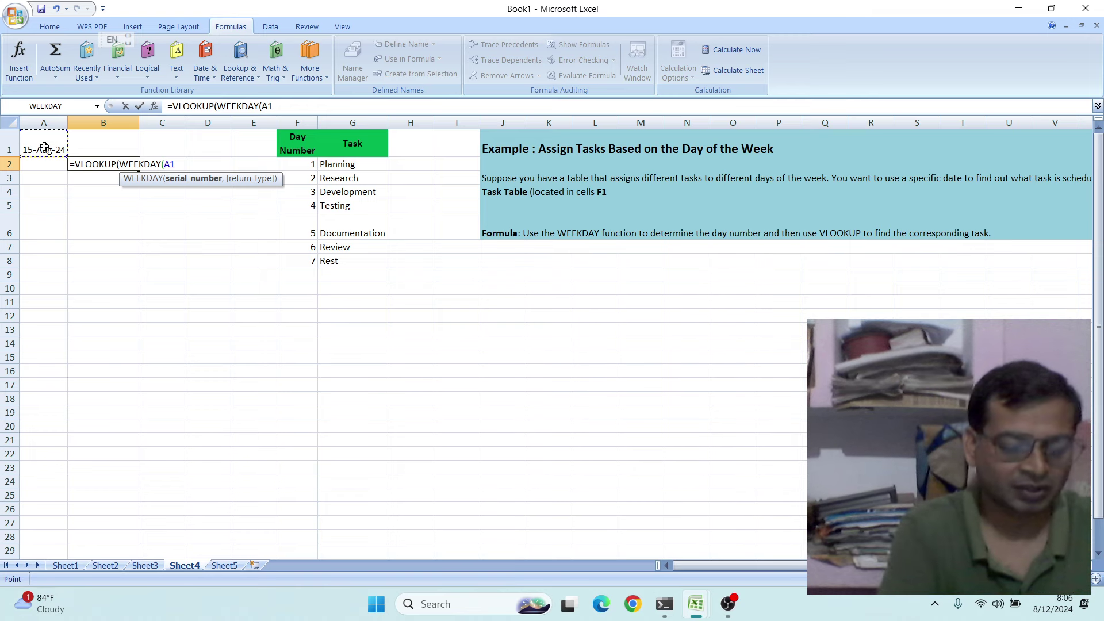
pyautogui.write(',1')
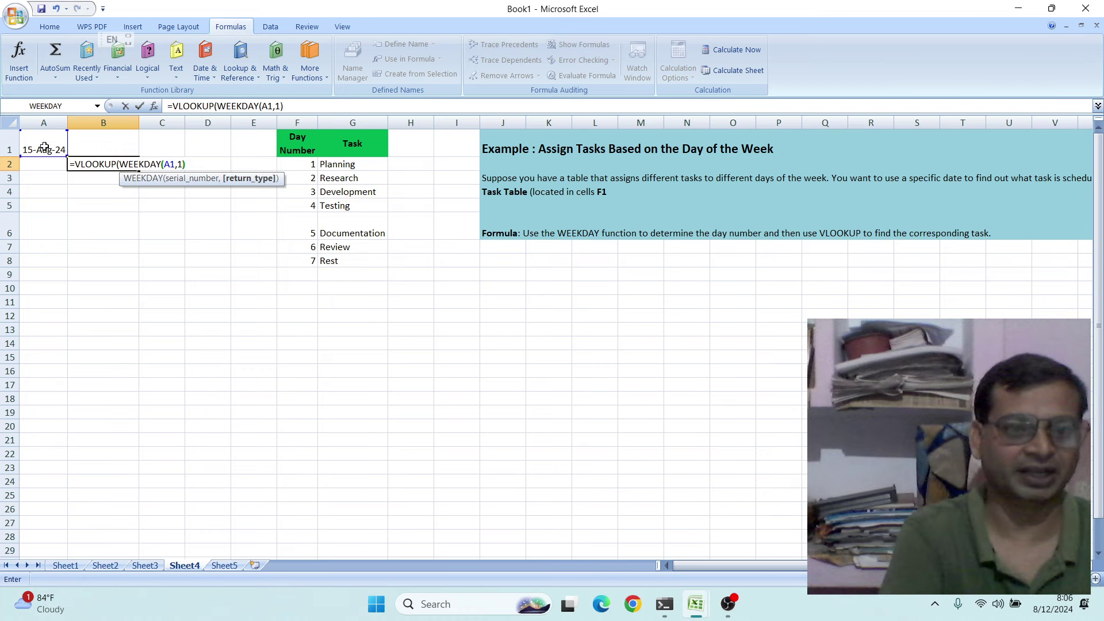
pyautogui.write(')')
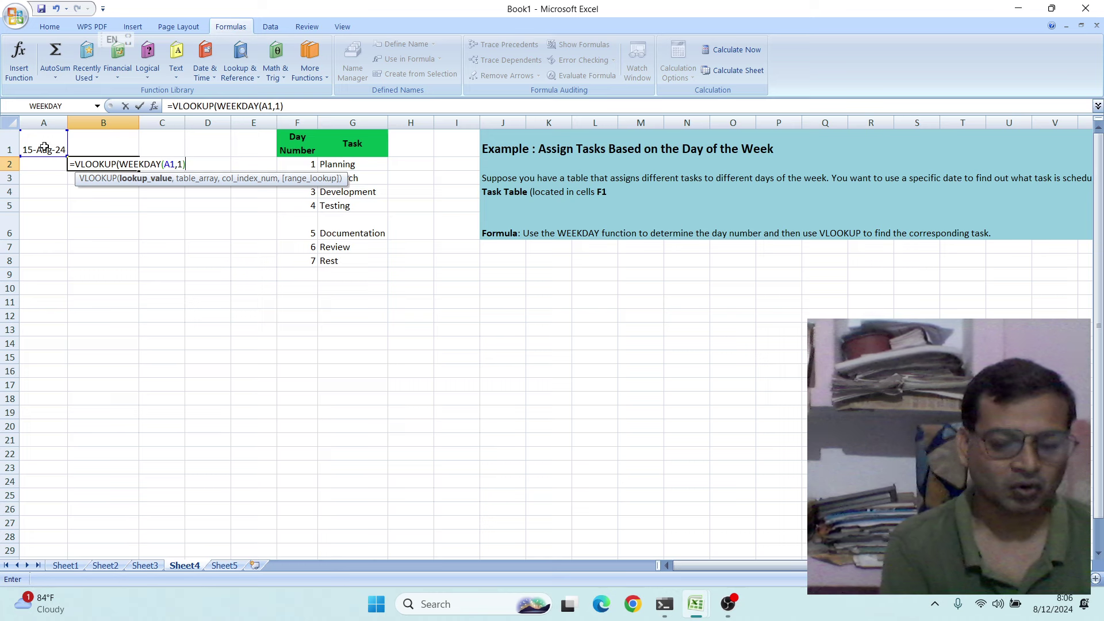
pyautogui.write(',')
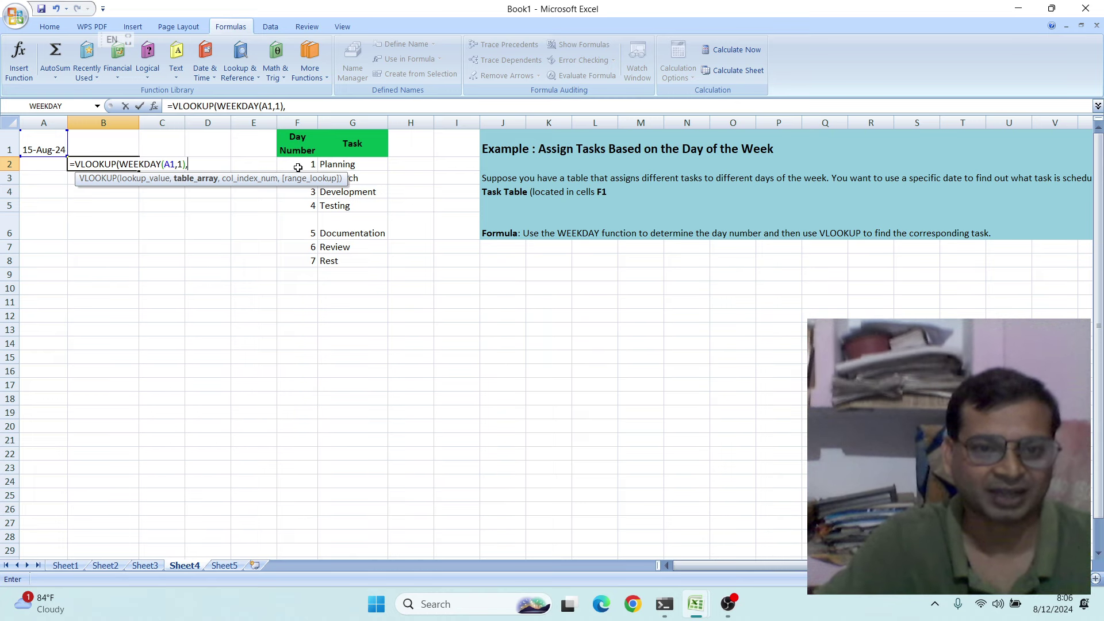
# - Finish the VLOOKUP with range F2:G8, column 2 and FALSE so B2 shows Documentation
pyautogui.moveTo(290, 164); pyautogui.dragTo(367, 256)
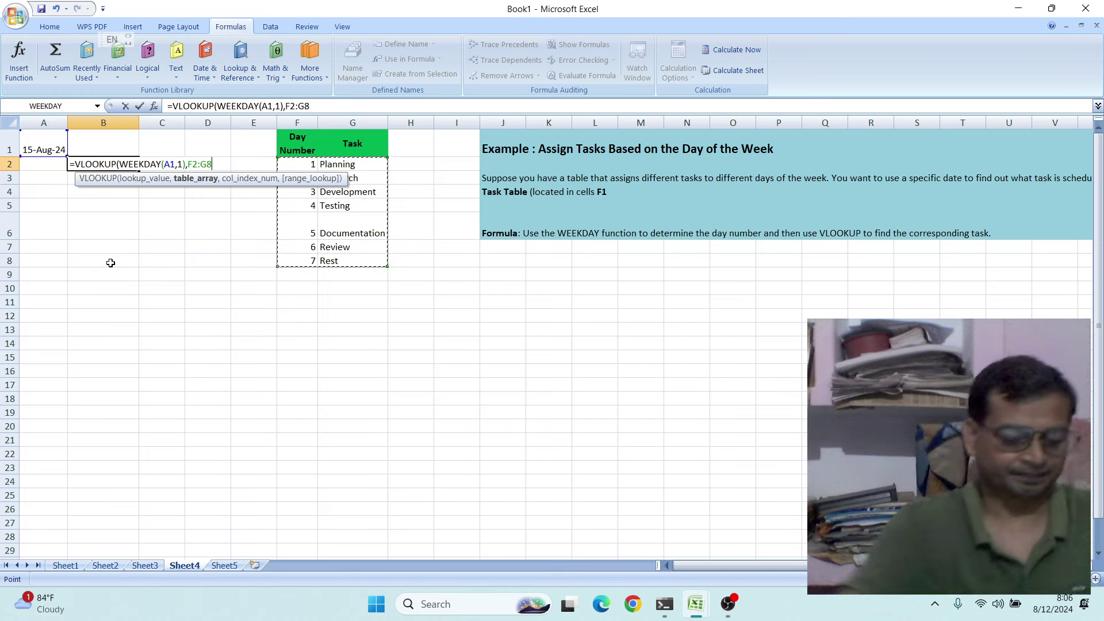
pyautogui.write(',2')
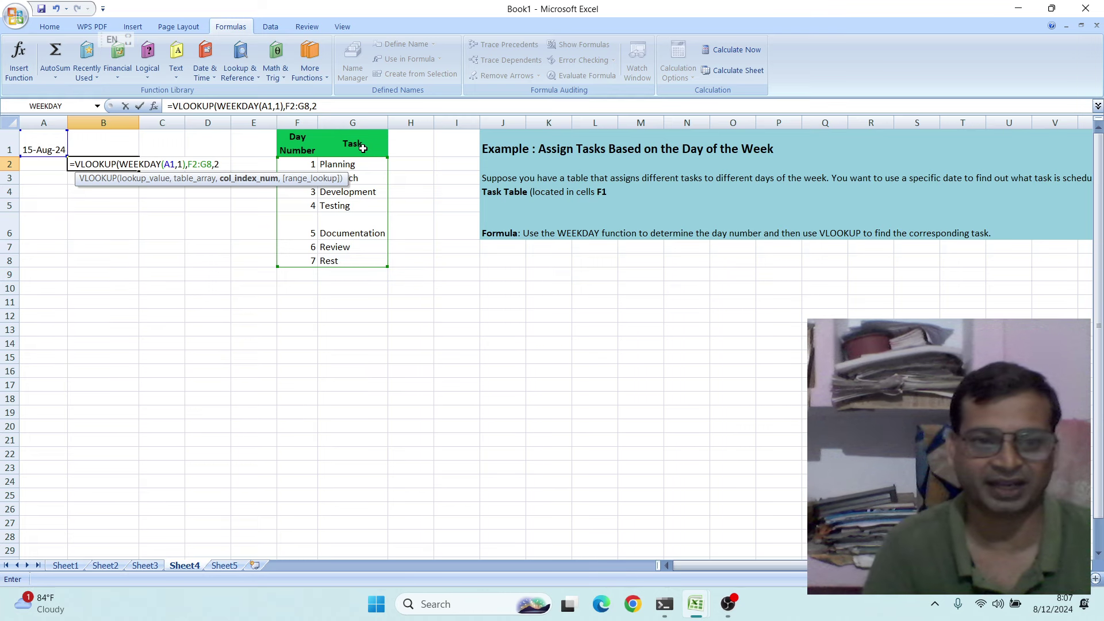
pyautogui.write(',')
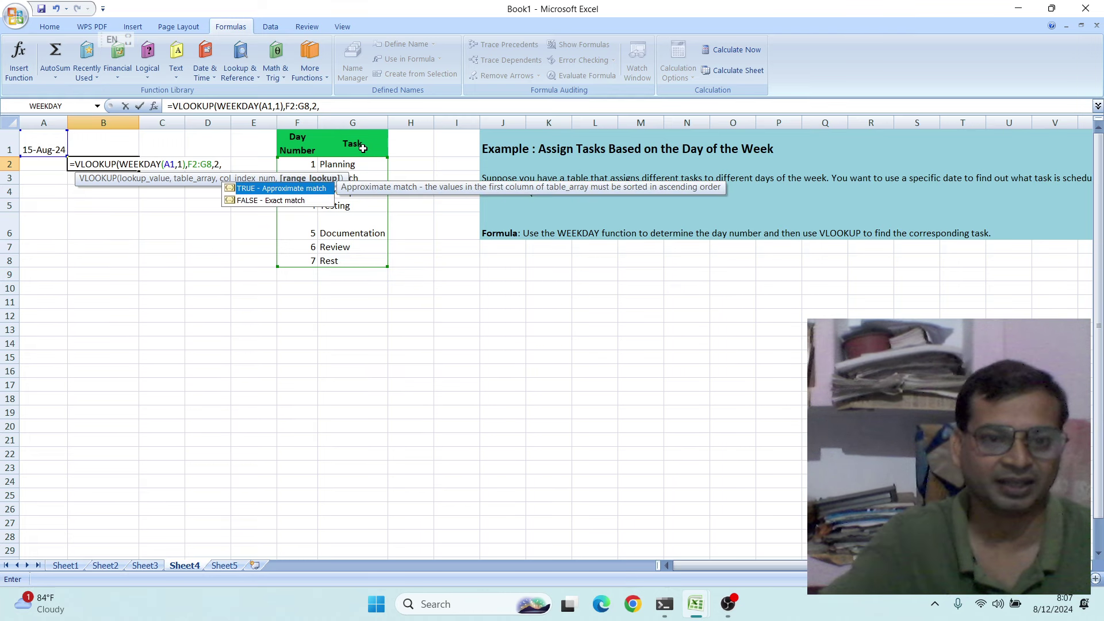
pyautogui.doubleClick(254, 201)
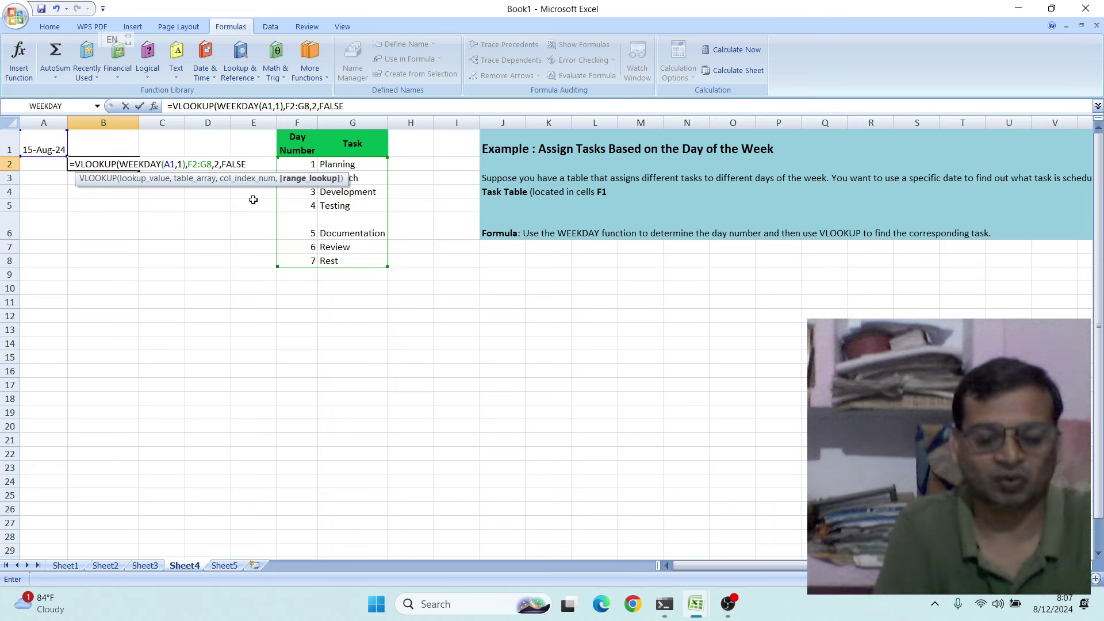
pyautogui.write(')')
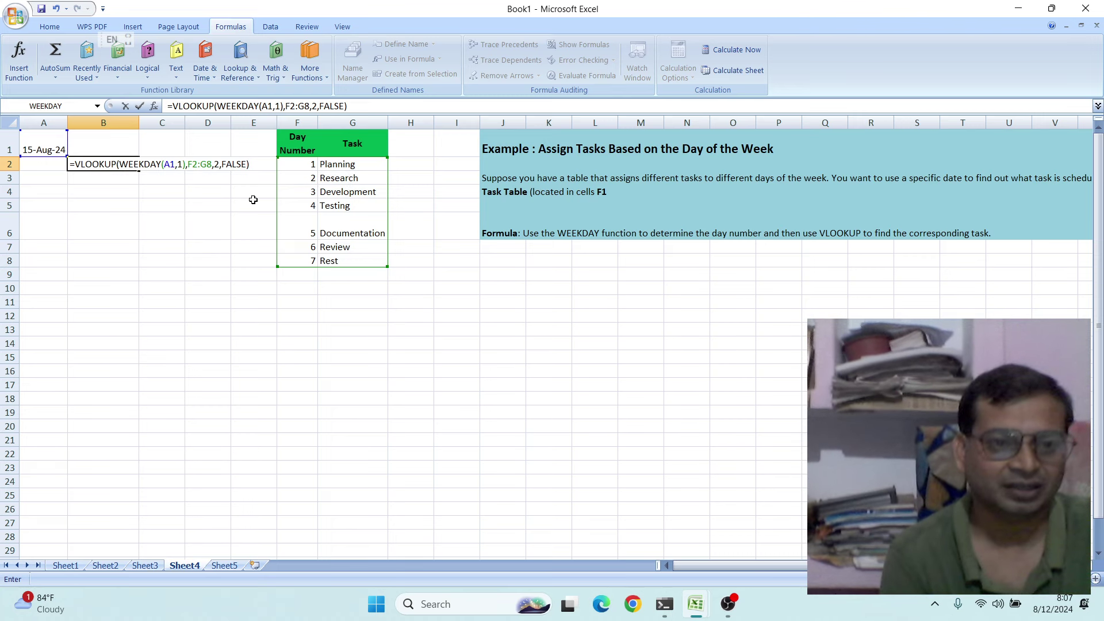
pyautogui.press('Return')
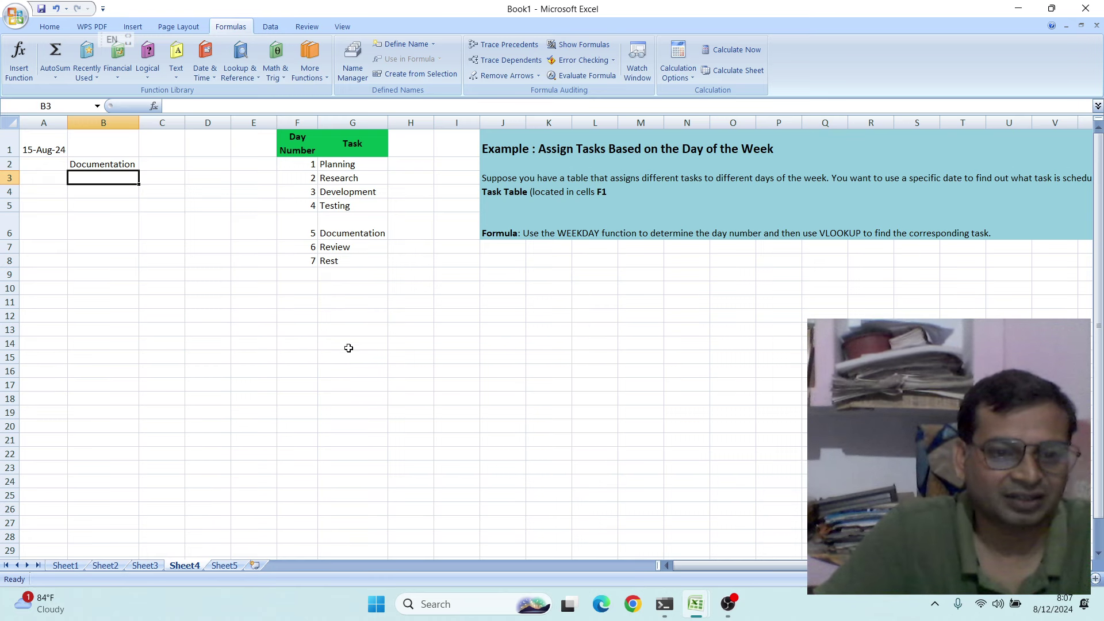
pyautogui.click(225, 566)
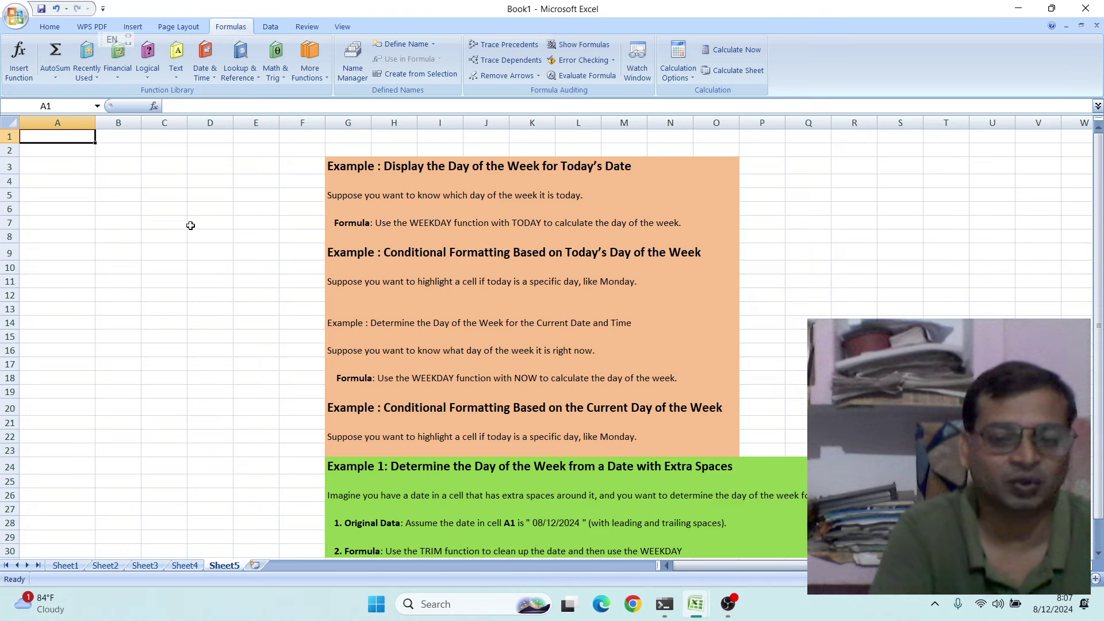
# - Enter =TODAY() in Sheet5's A1 to display the current date 8/12/2024
pyautogui.write('=')
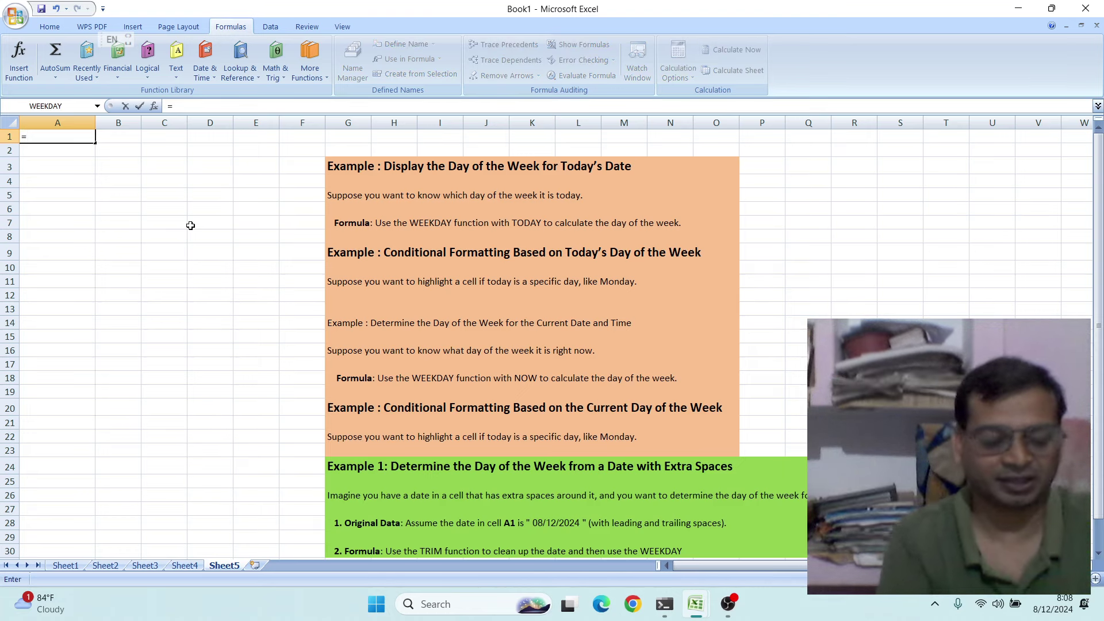
pyautogui.write('t')
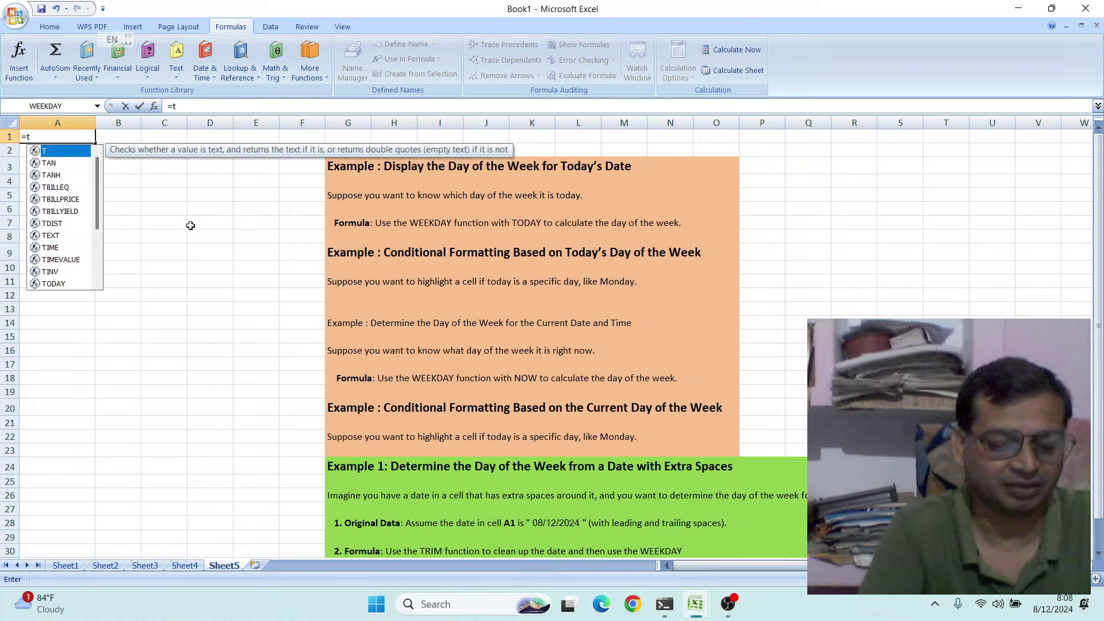
pyautogui.write('o')
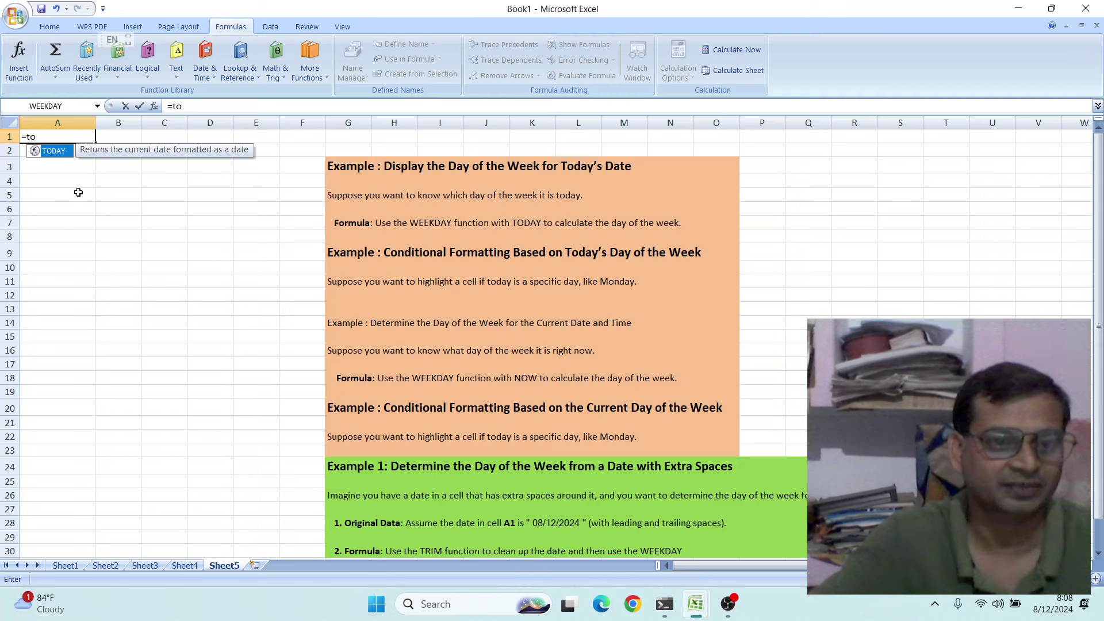
pyautogui.doubleClick(54, 151)
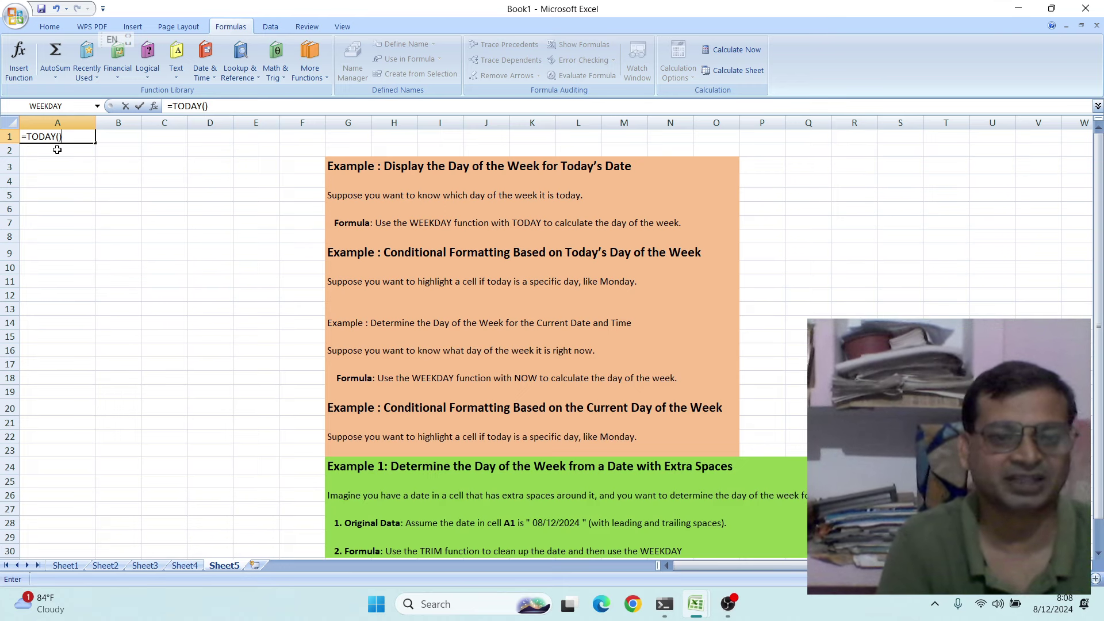
pyautogui.press('Return')
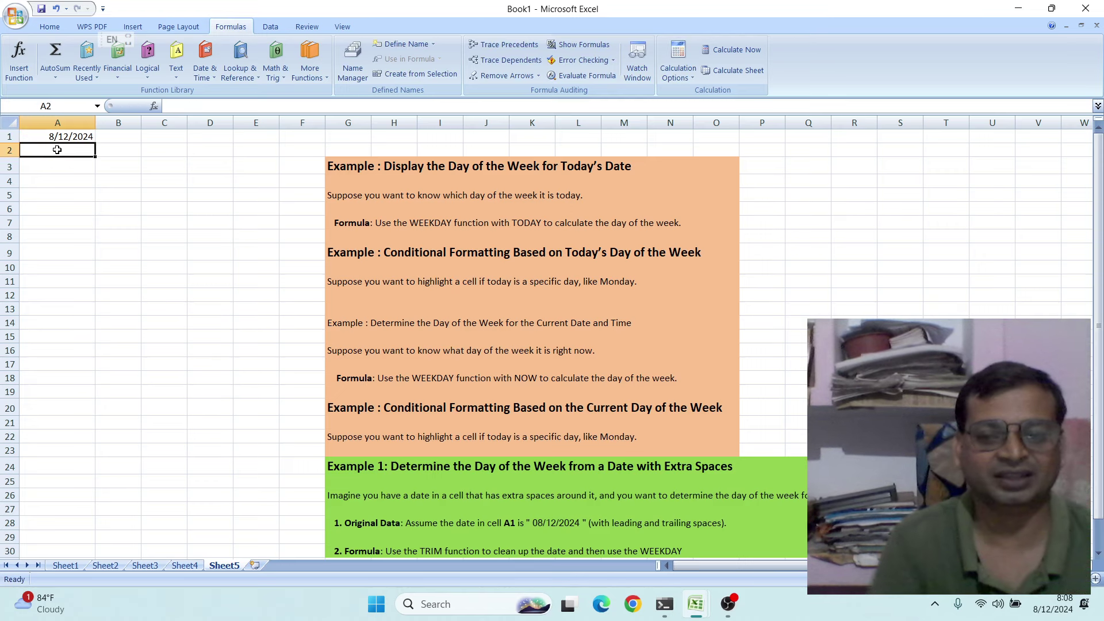
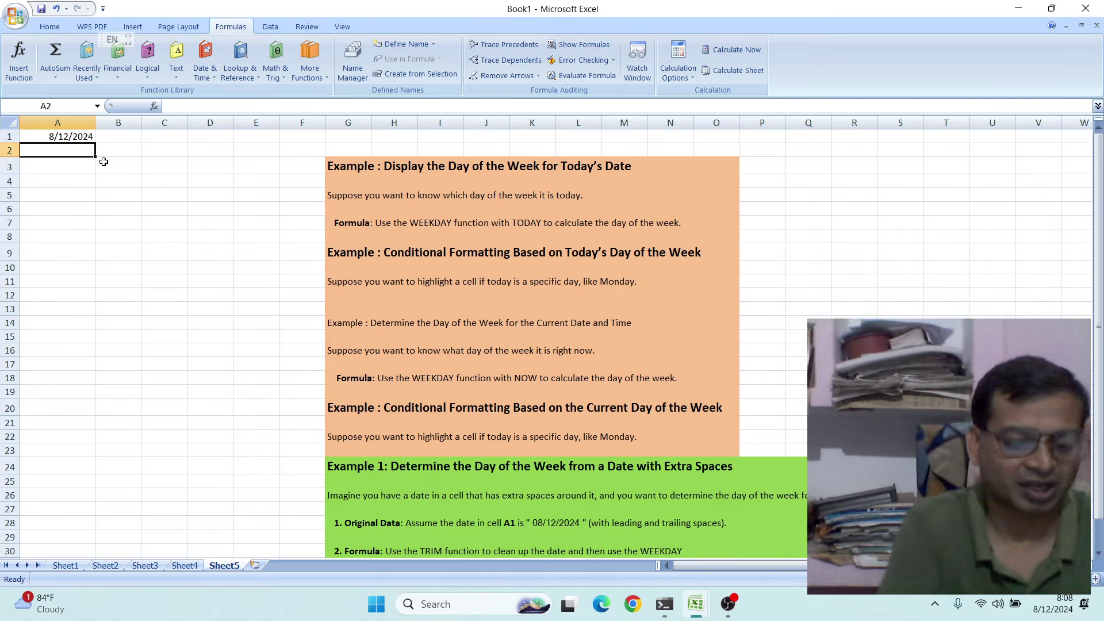
# - Enter =WEEKDAY(TODAY(),1) in A2 so it returns 2 for the date 8/12/2024
pyautogui.write('=')
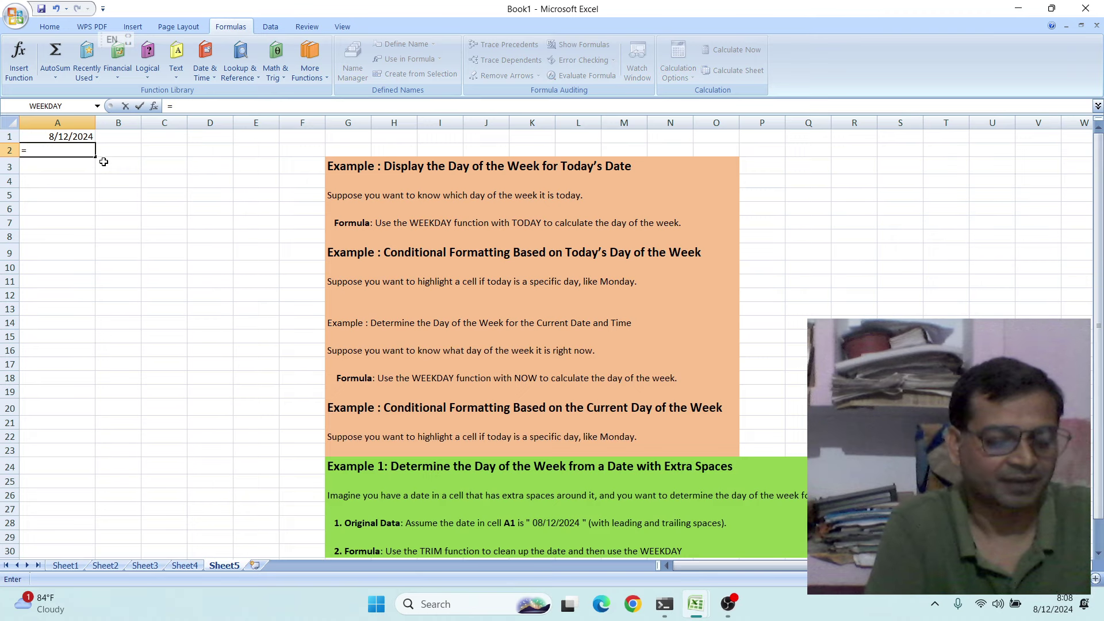
pyautogui.write('w')
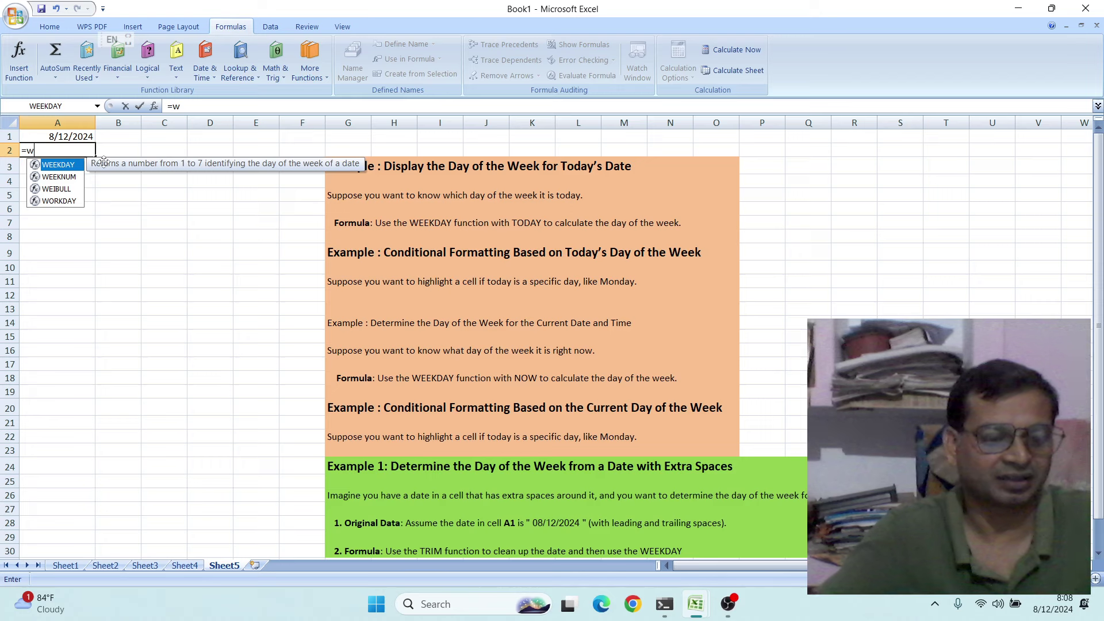
pyautogui.doubleClick(64, 166)
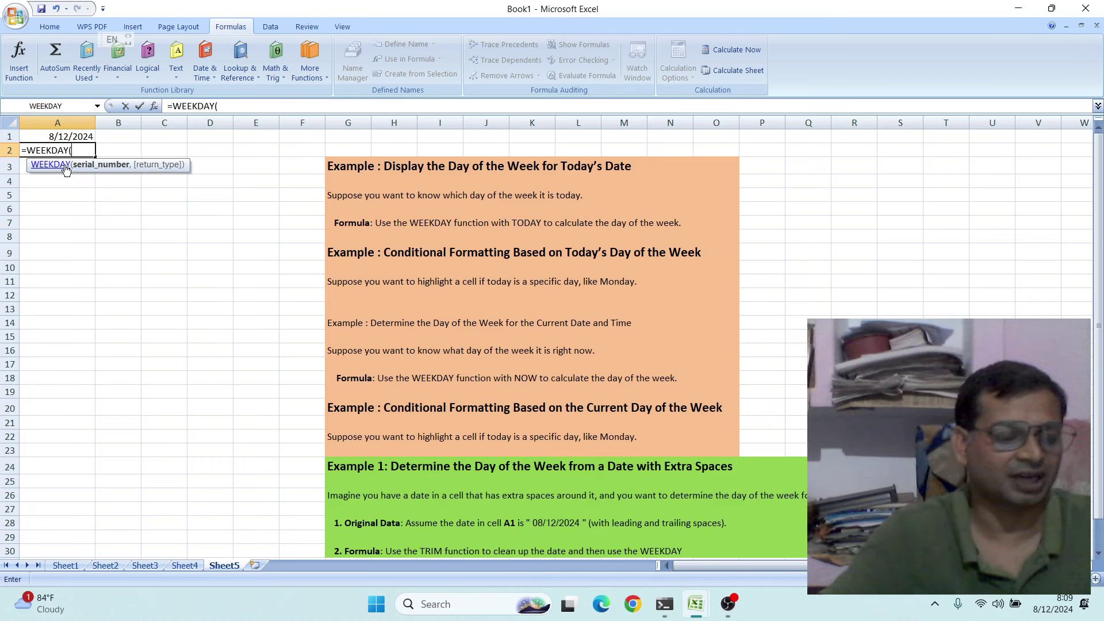
pyautogui.write('t')
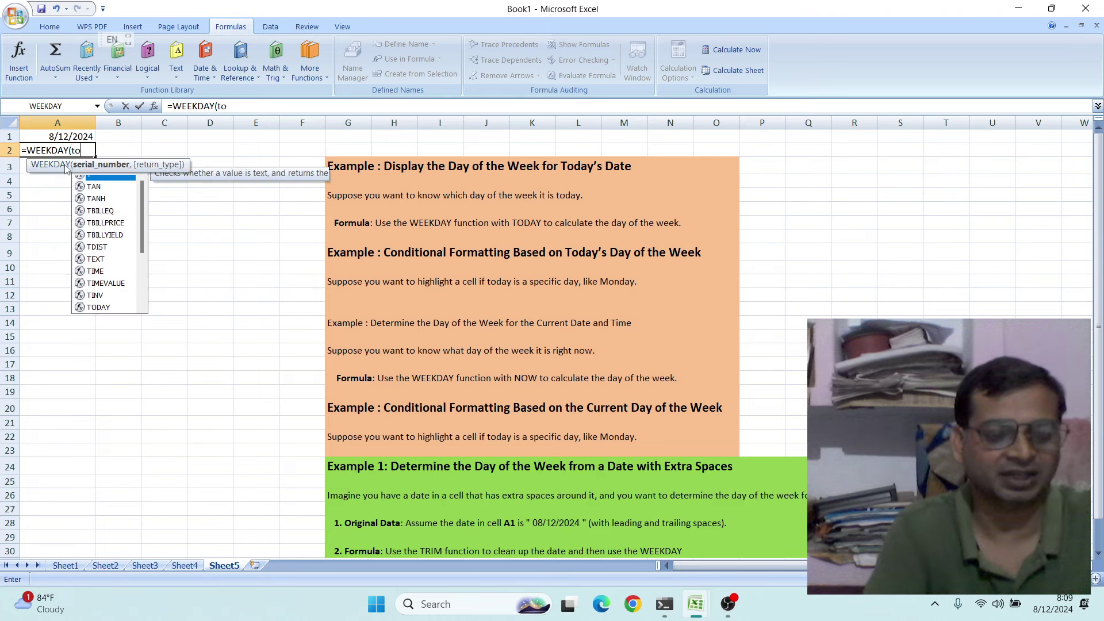
pyautogui.write('o')
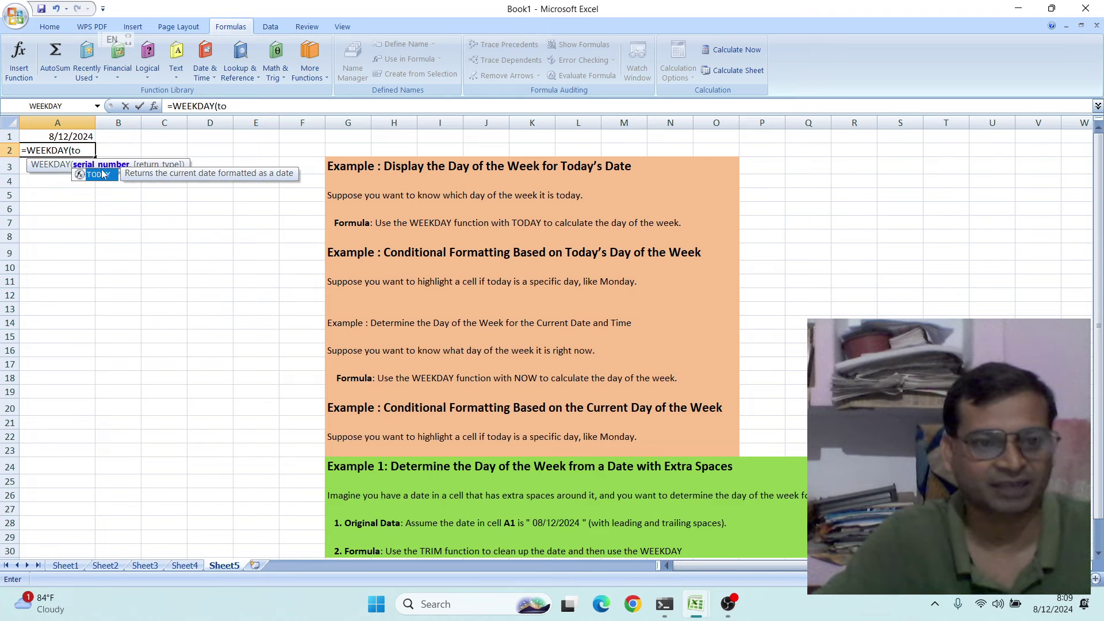
pyautogui.doubleClick(99, 174)
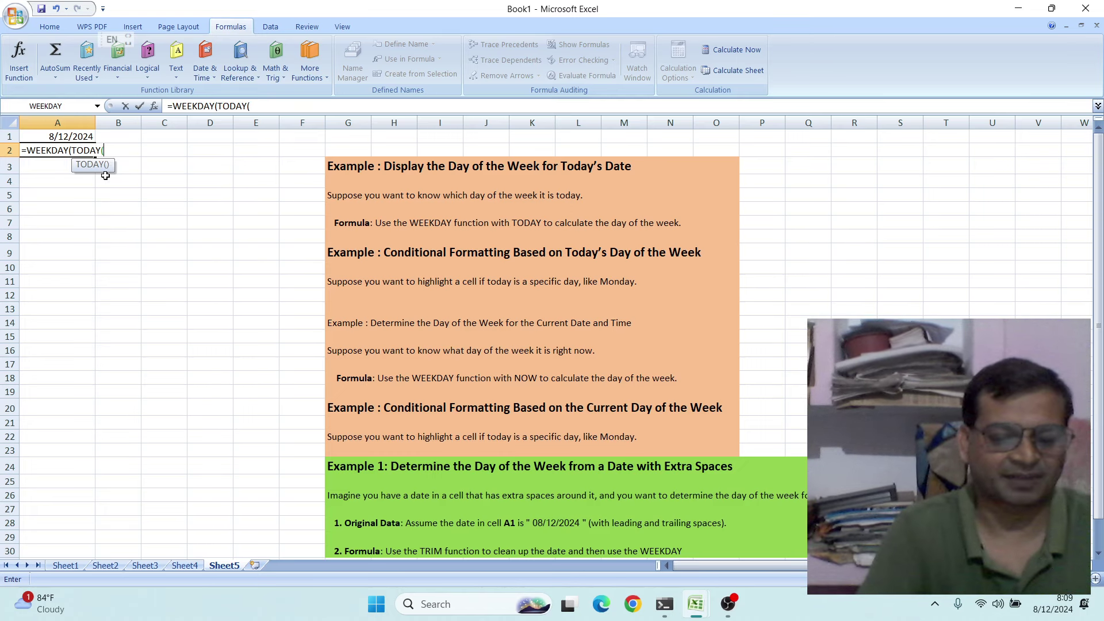
pyautogui.write(')')
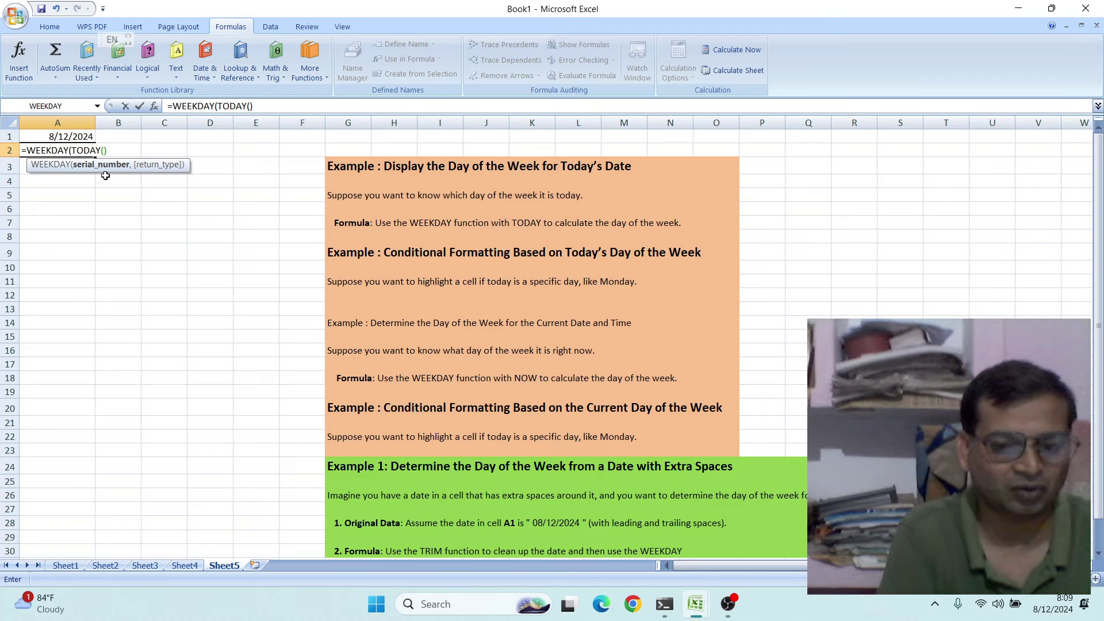
pyautogui.write(',1')
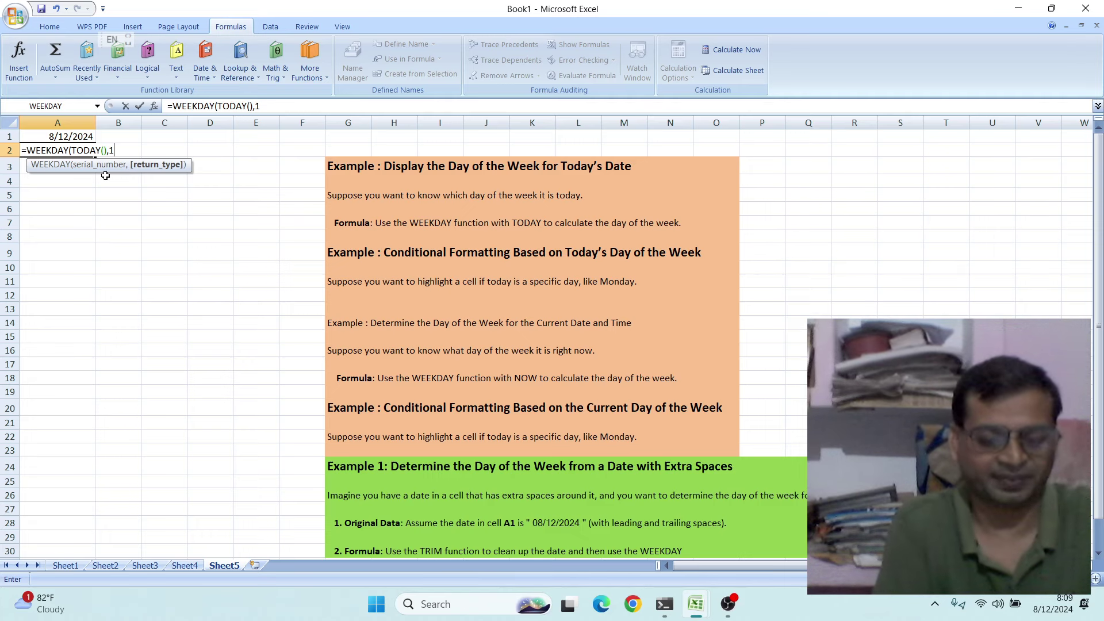
pyautogui.write(')')
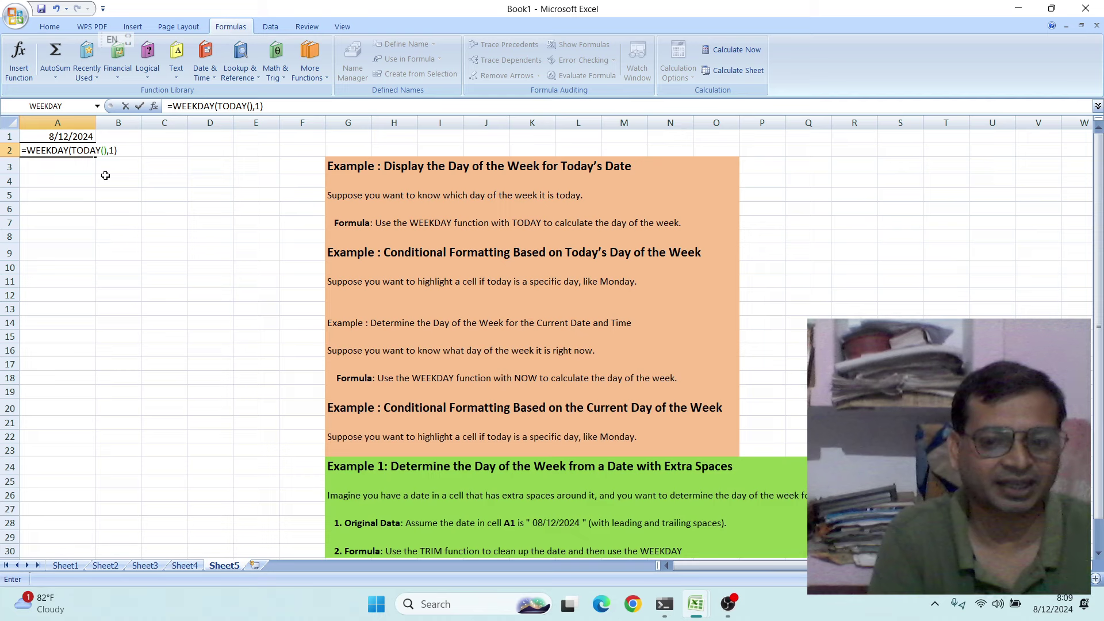
pyautogui.press('Return')
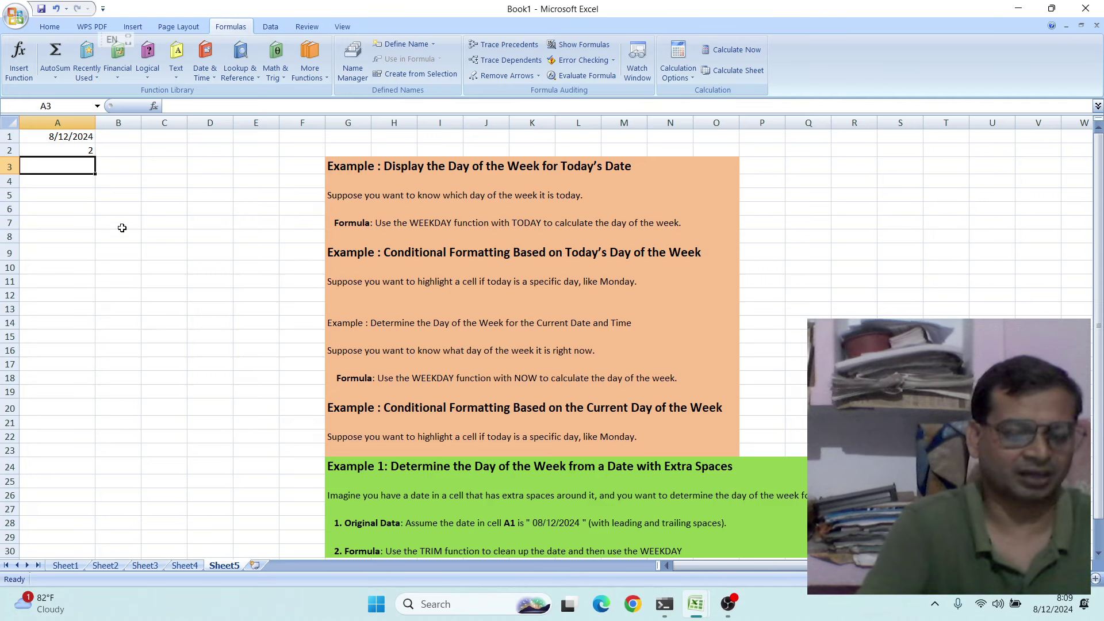
# - Enter the Monday check =WEEKDAY(TODAY(),2)=1 in A3, which shows TRUE
pyautogui.write('=')
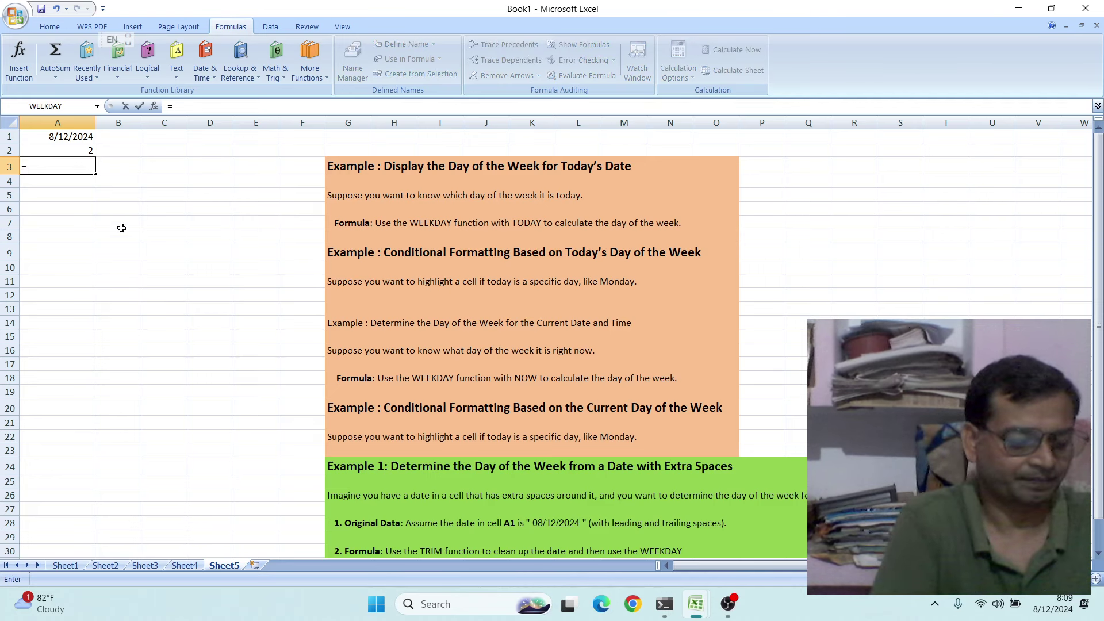
pyautogui.write('w')
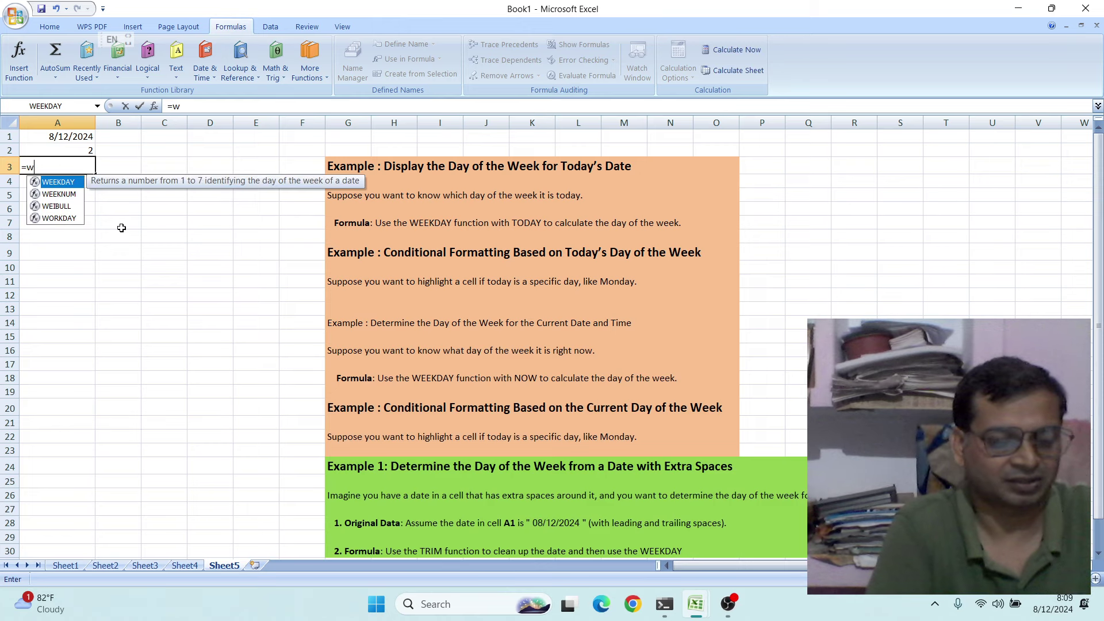
pyautogui.write('e')
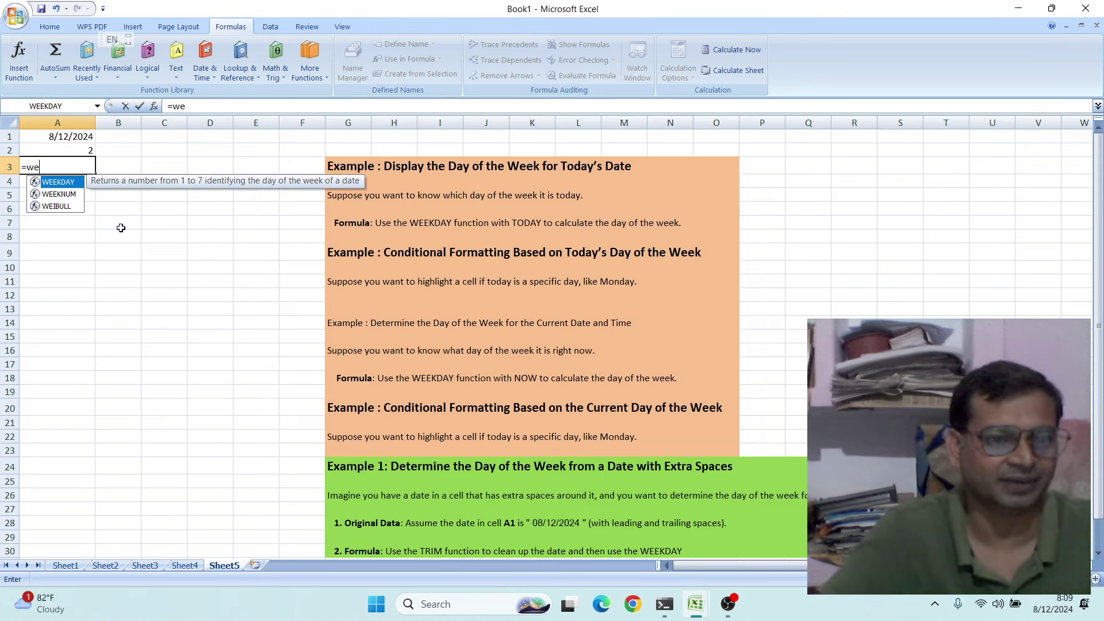
pyautogui.doubleClick(63, 183)
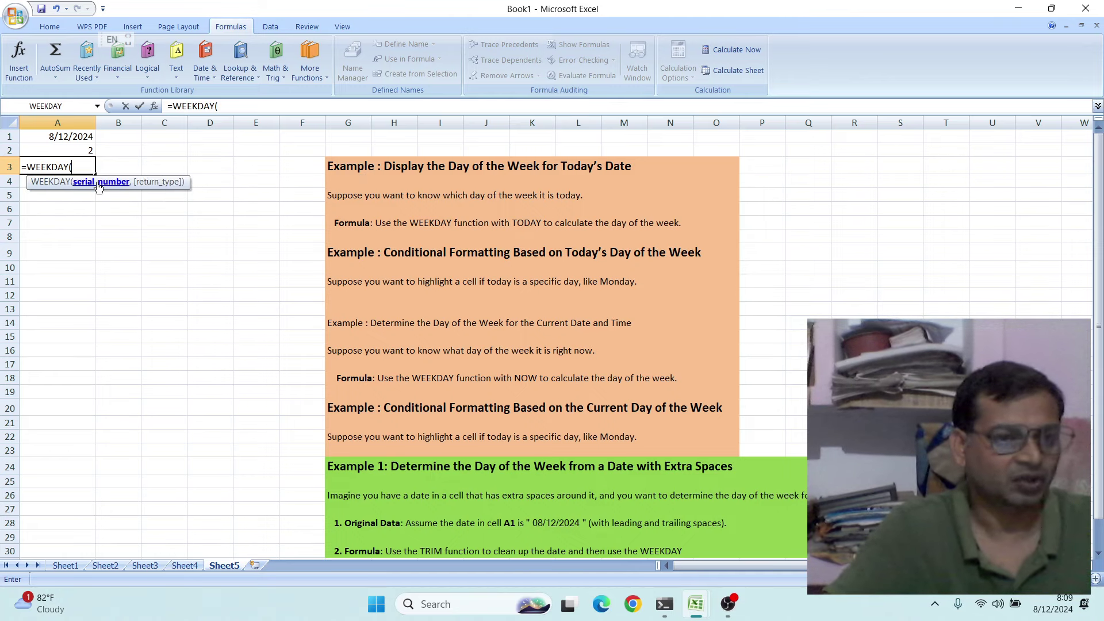
pyautogui.write('t')
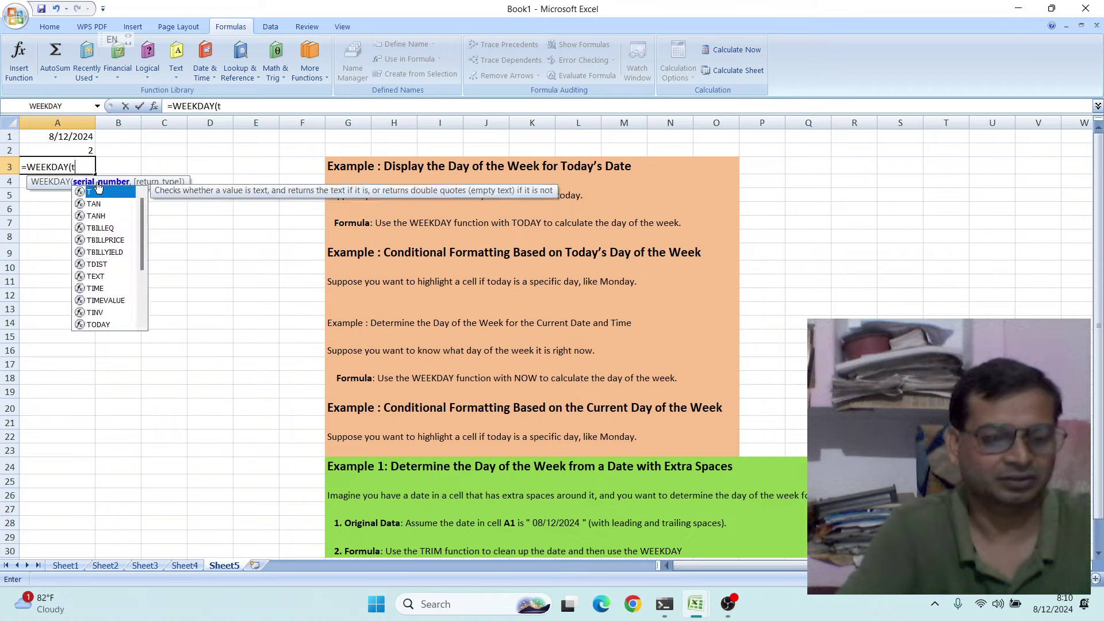
pyautogui.write('o')
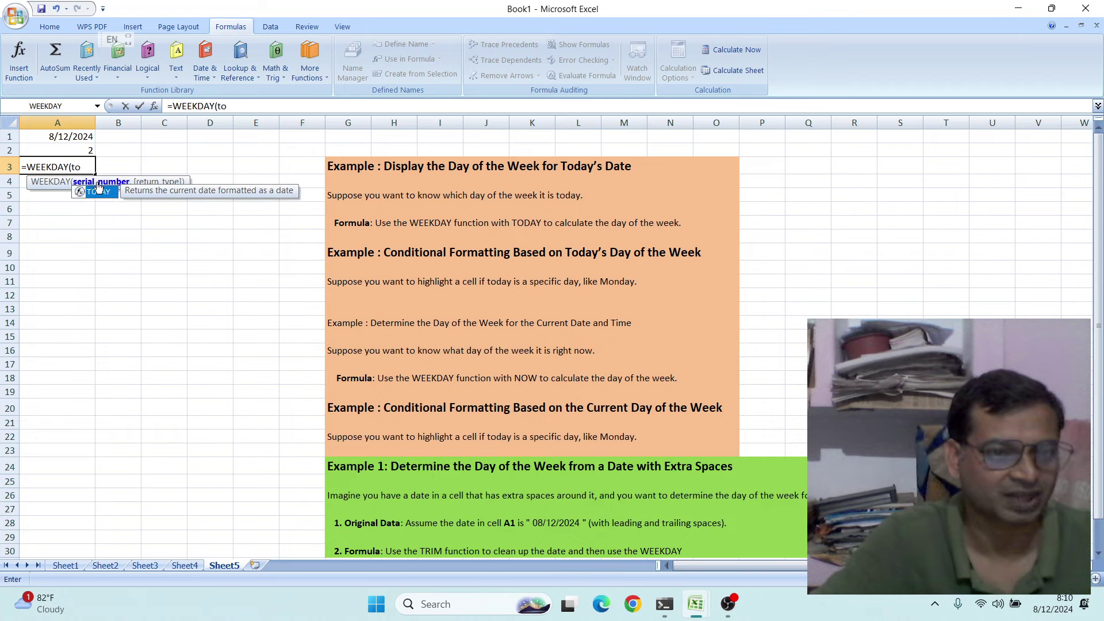
pyautogui.doubleClick(105, 193)
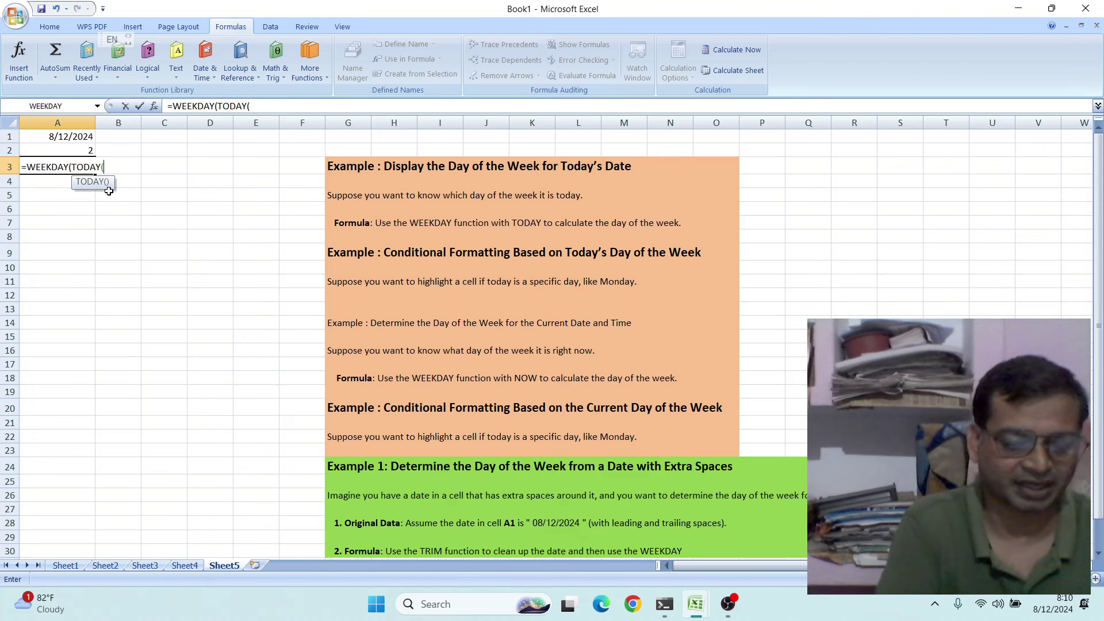
pyautogui.write(')')
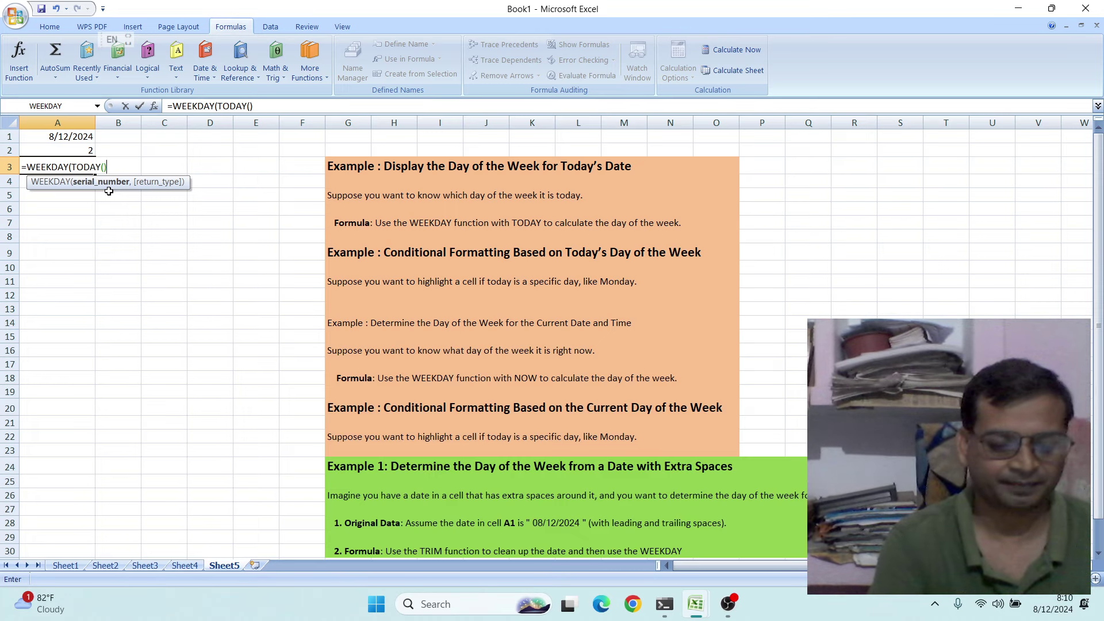
pyautogui.write(',')
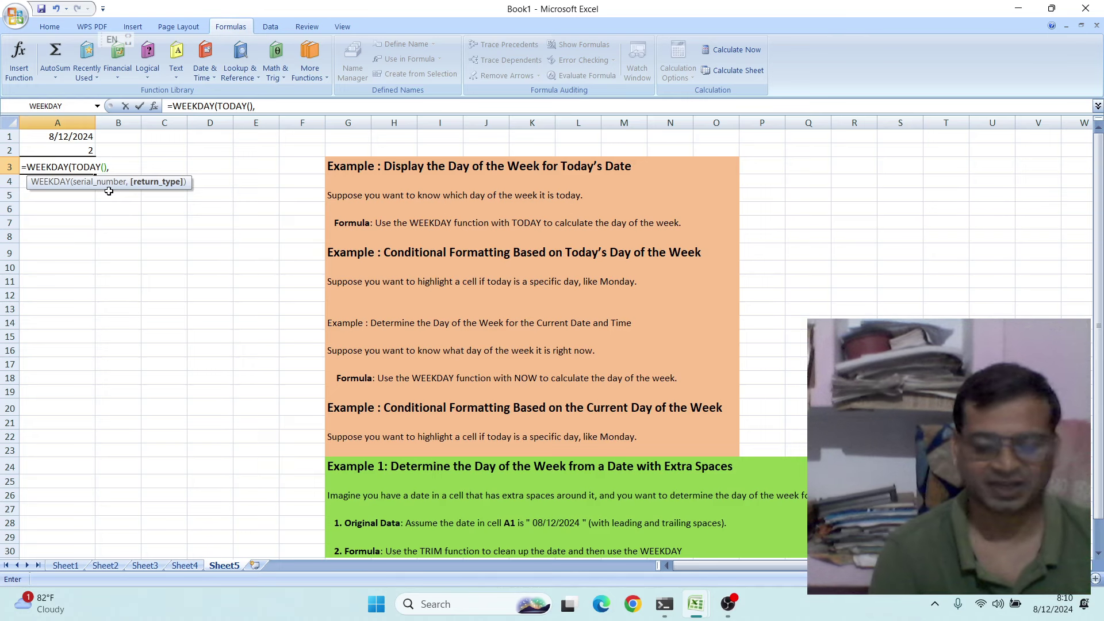
pyautogui.write('2')
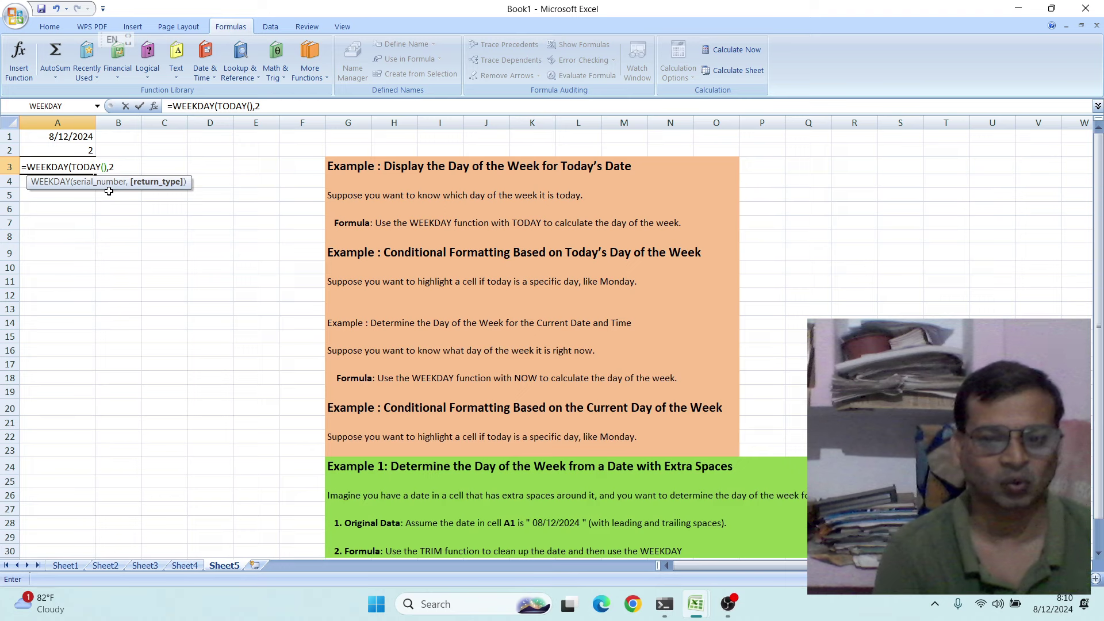
pyautogui.write(')')
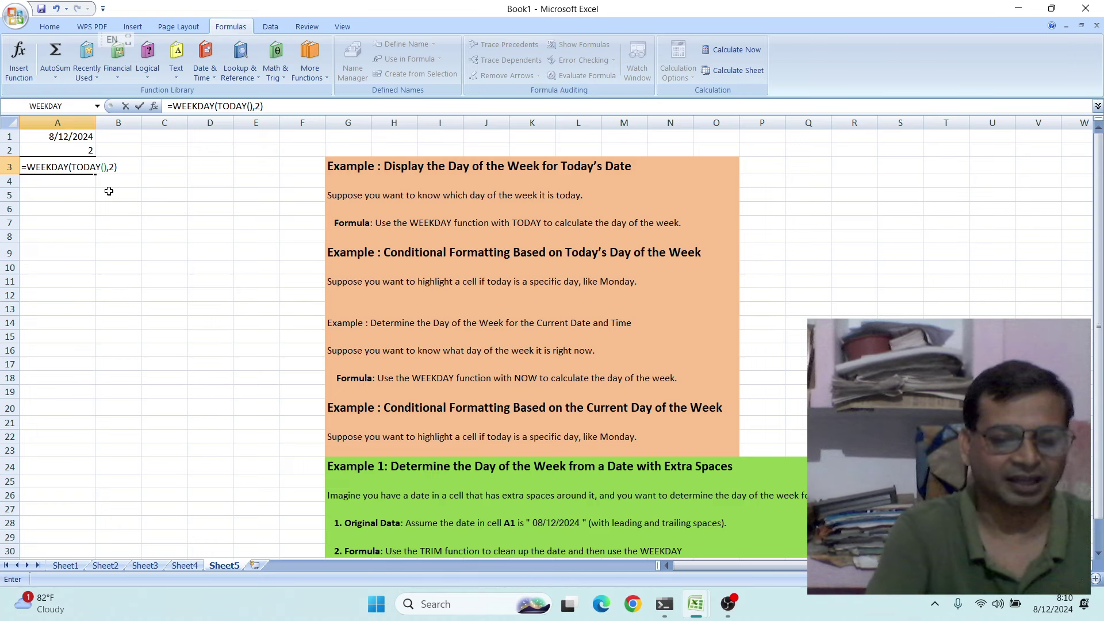
pyautogui.write('=1')
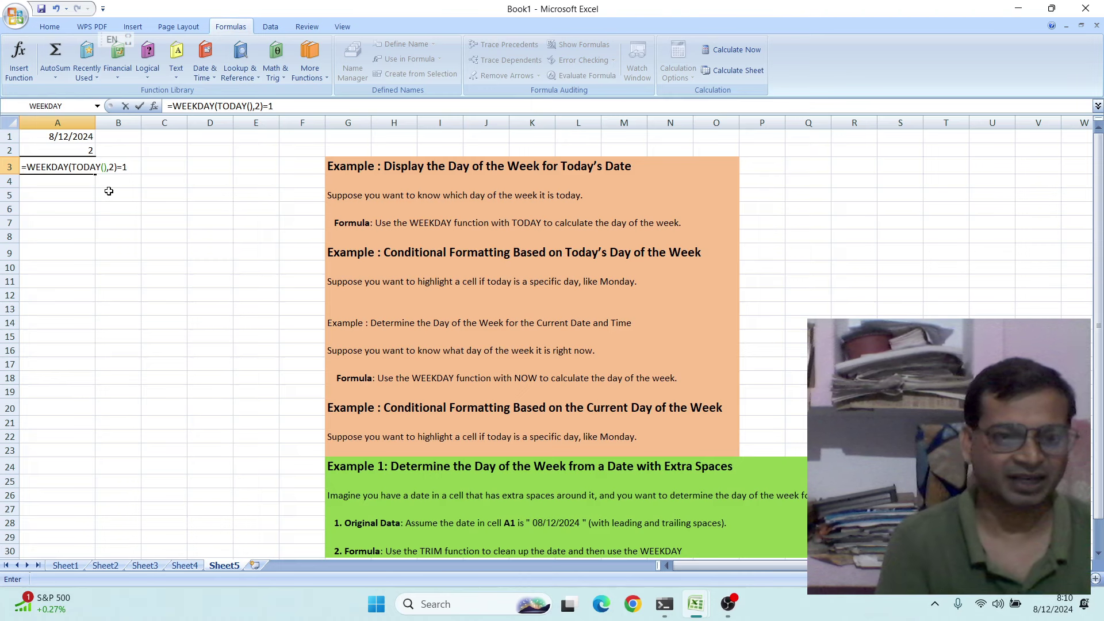
pyautogui.press('Return')
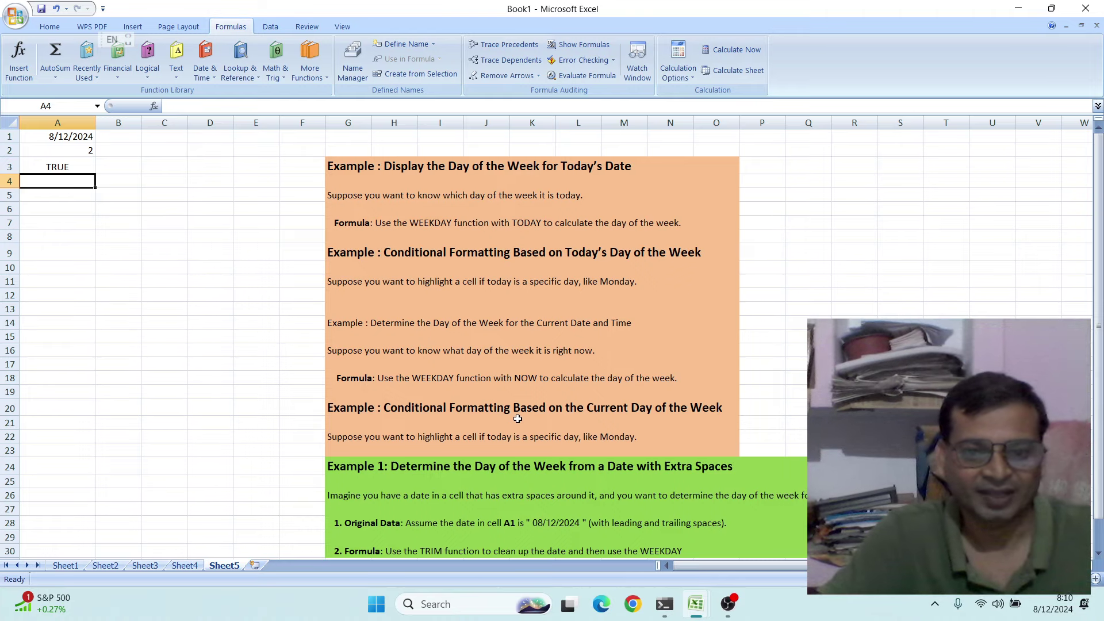
pyautogui.scroll(-2, 477, 402)
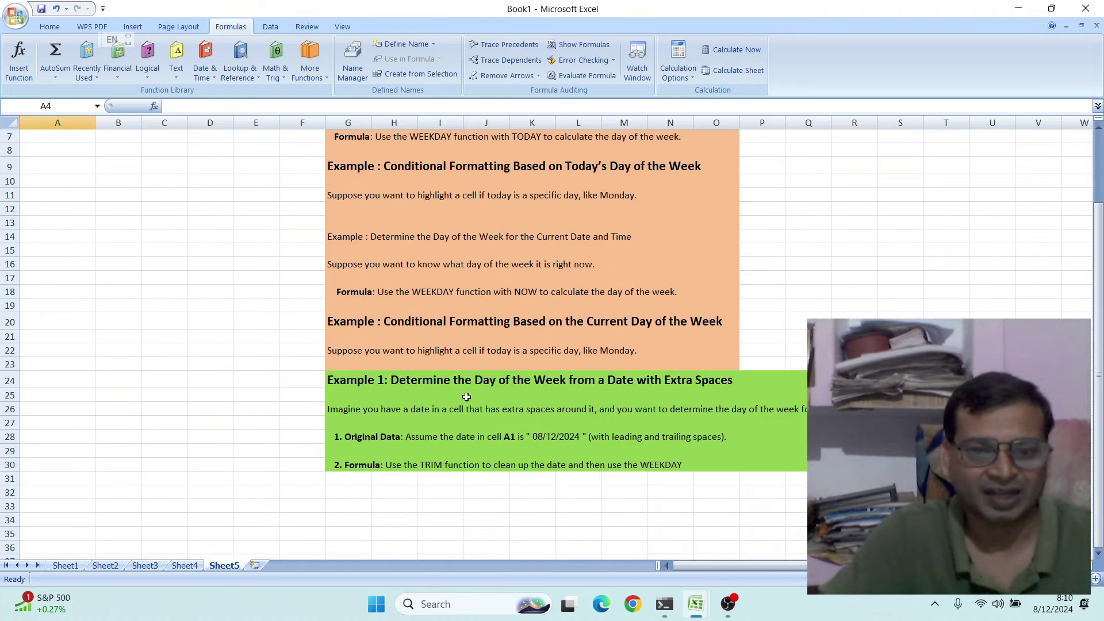
pyautogui.scroll(1, 395, 329)
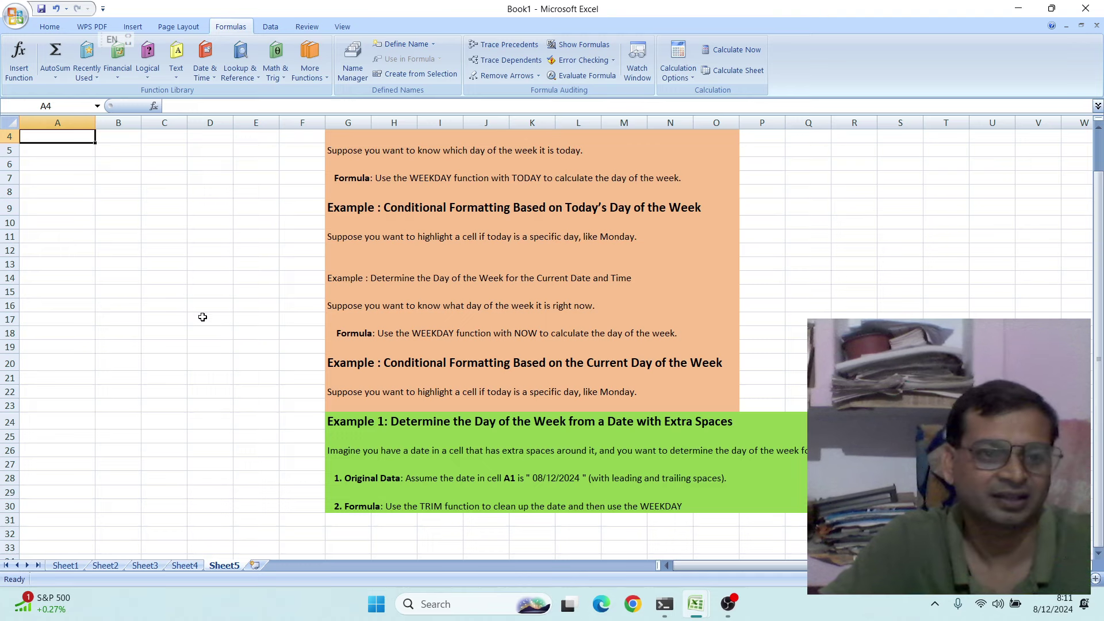
pyautogui.scroll(1, 199, 315)
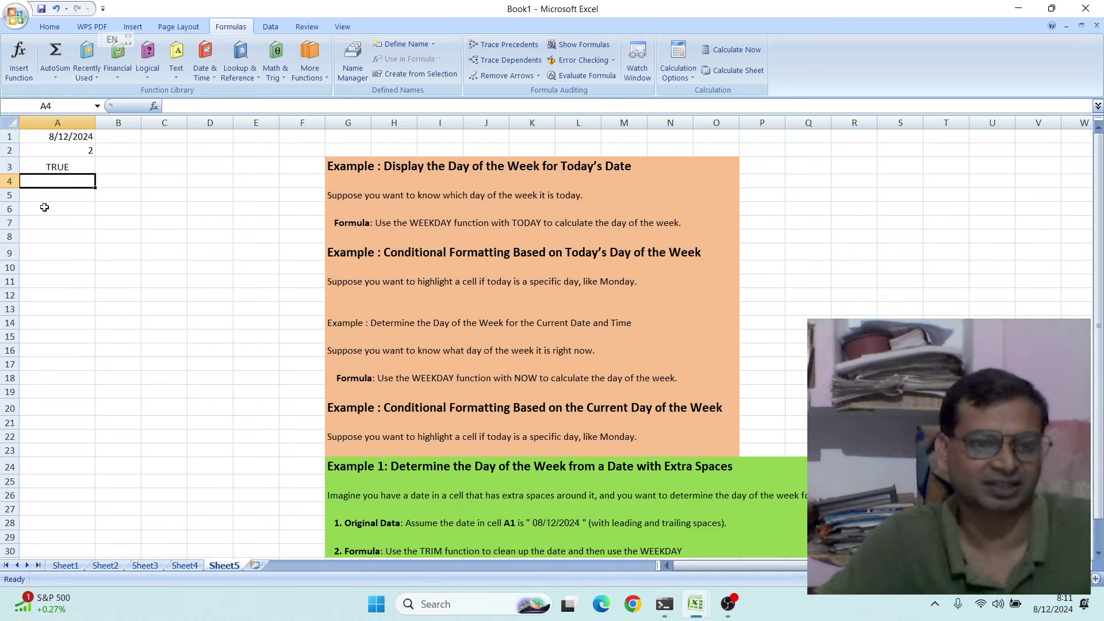
pyautogui.click(45, 207)
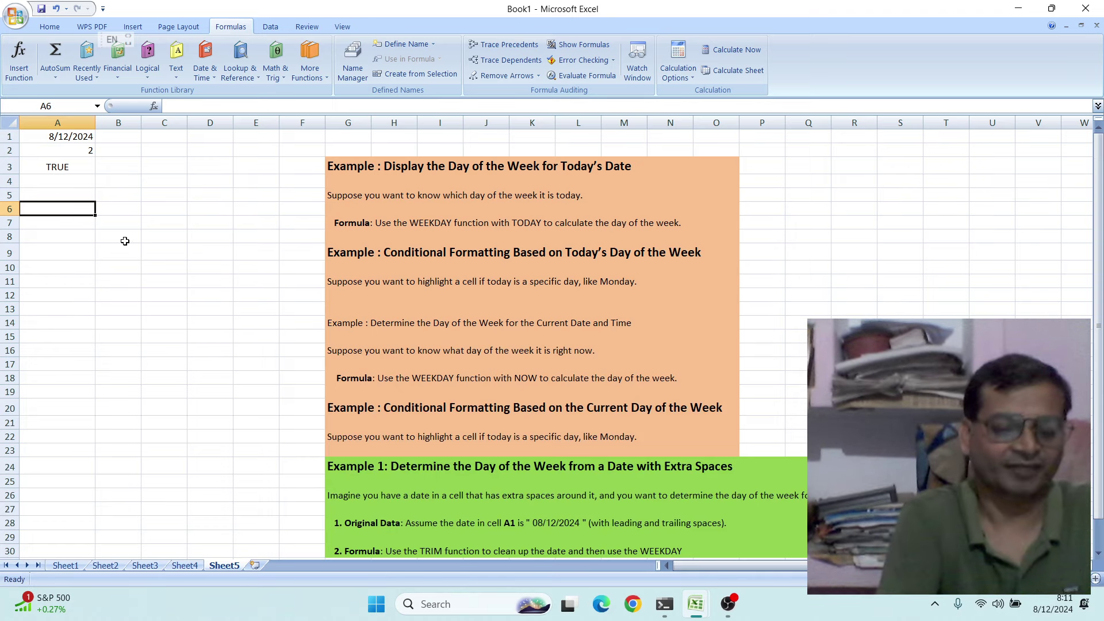
# - Enter =NOW() in A6 to show 8/12/2024 20:11, then select A7
pyautogui.write('=')
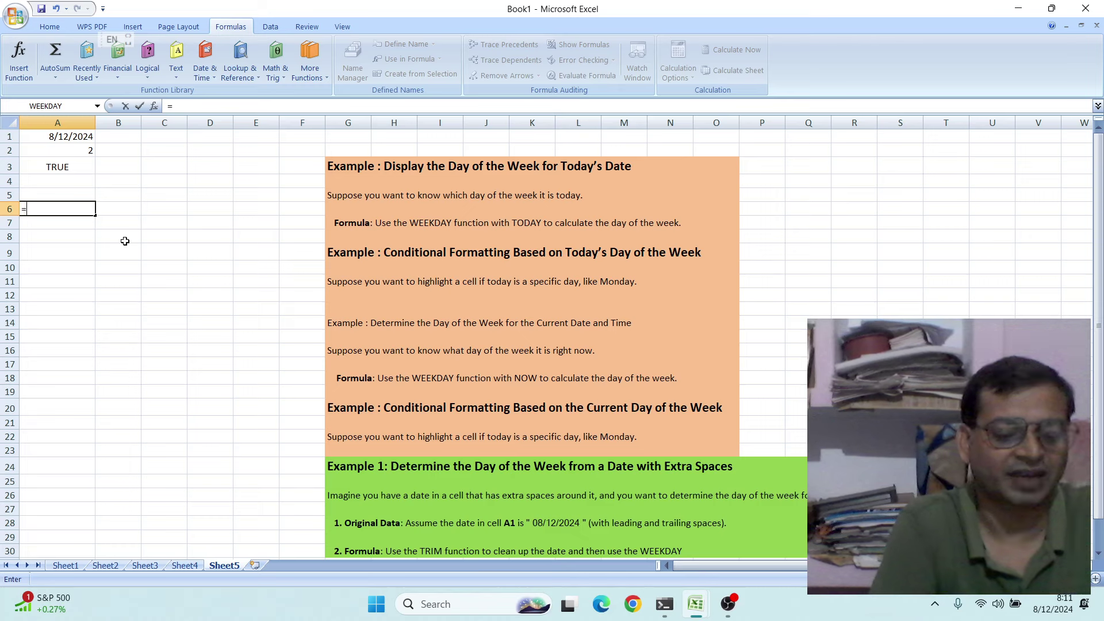
pyautogui.write('n')
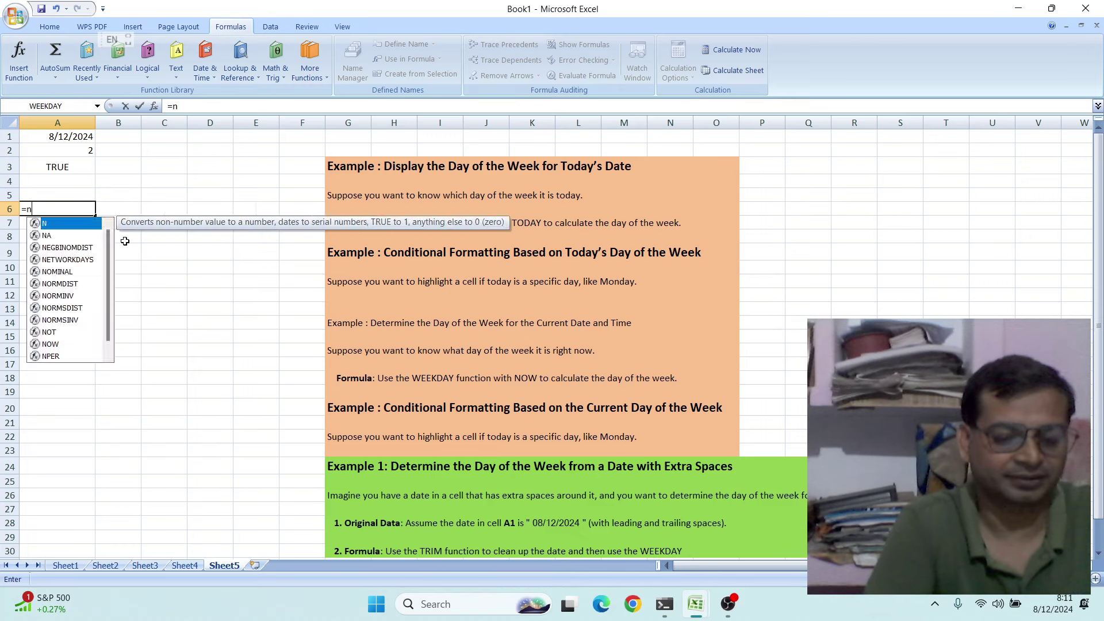
pyautogui.write('o')
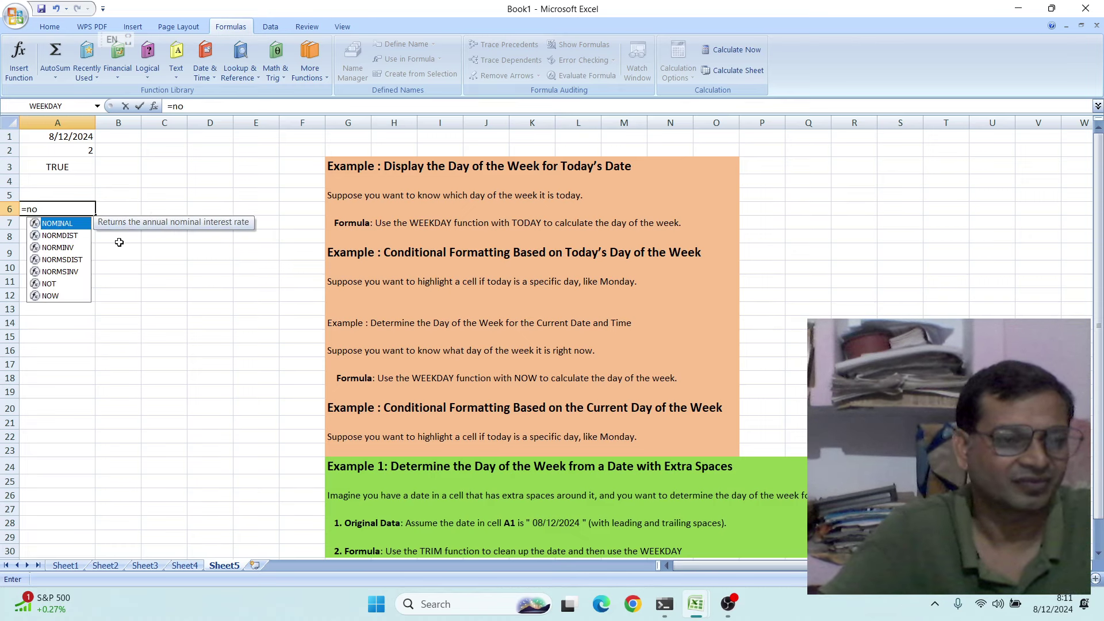
pyautogui.doubleClick(57, 295)
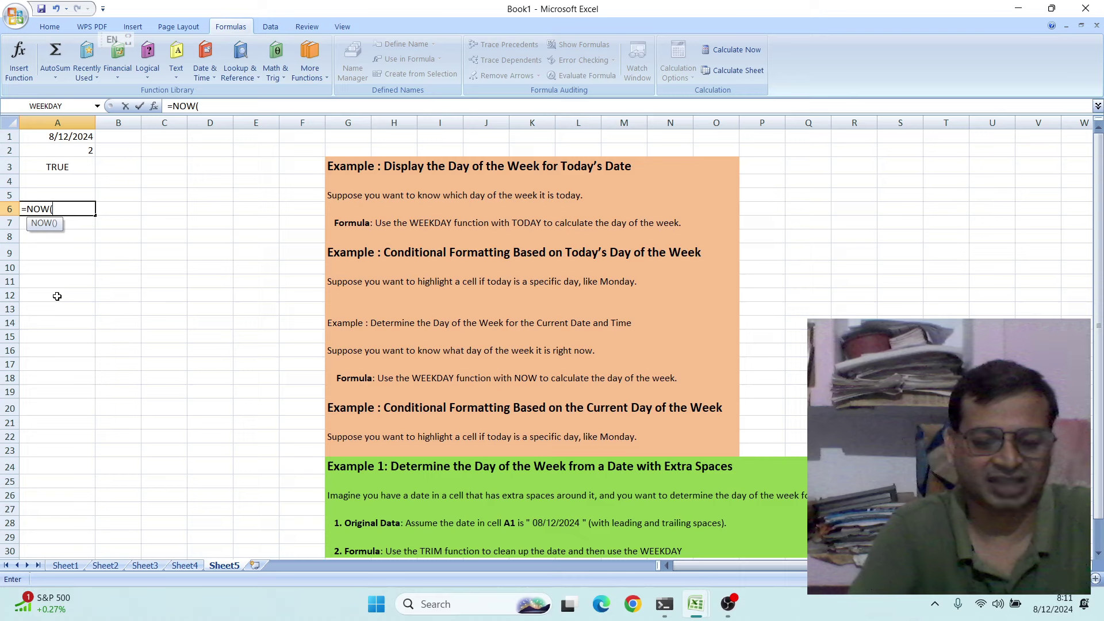
pyautogui.write(')')
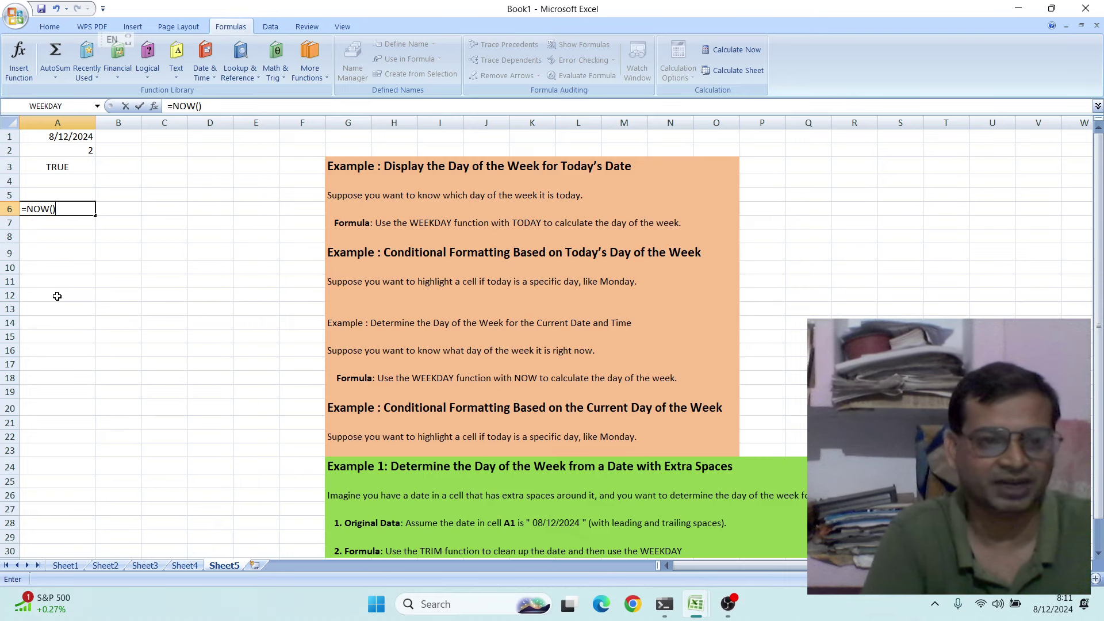
pyautogui.press('Return')
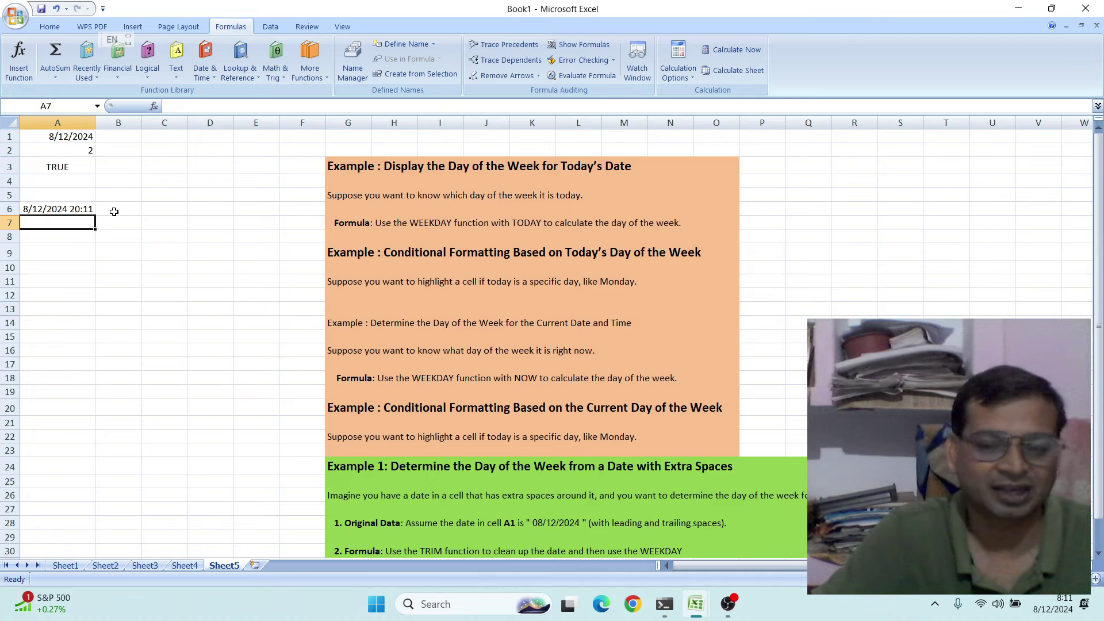
pyautogui.click(114, 212)
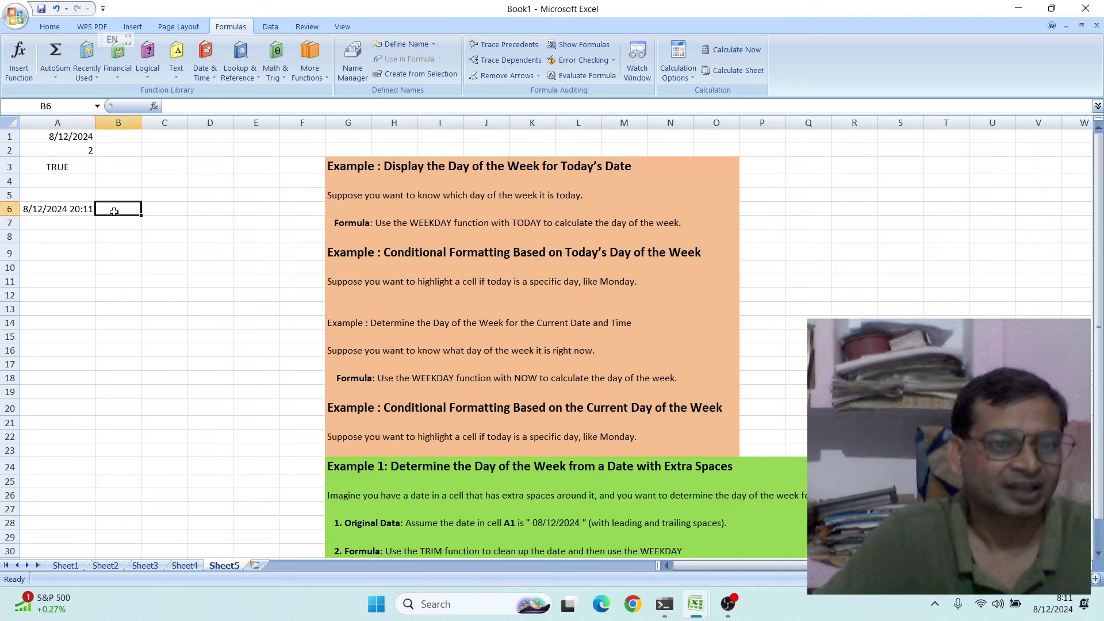
pyautogui.click(59, 226)
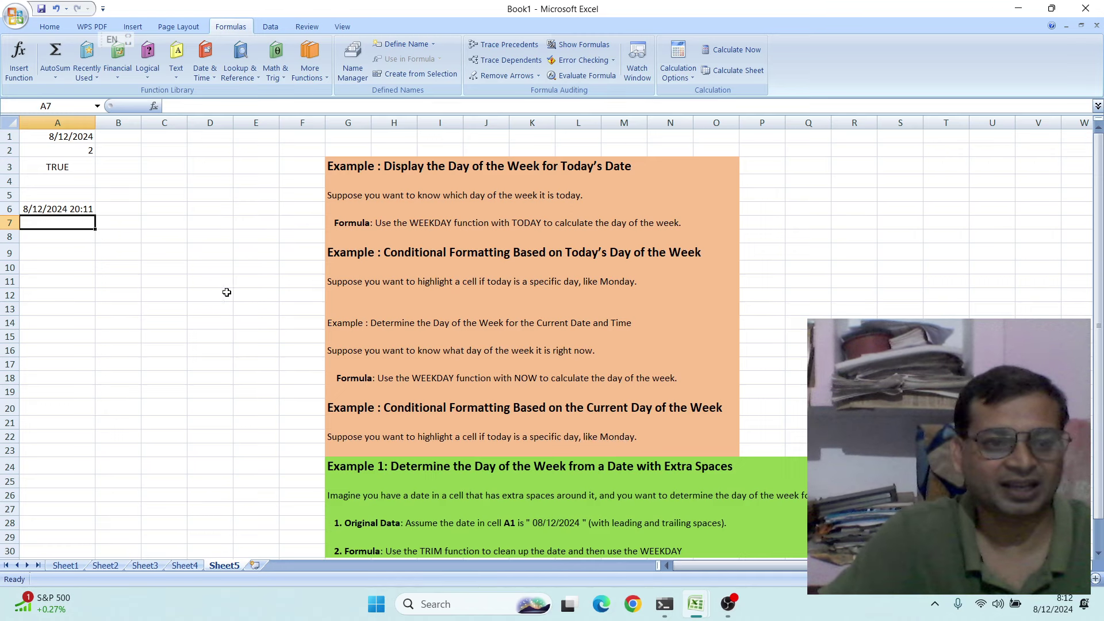
# - Enter =WEEKDAY(NOW(),1) in A7, returning 2, after clearing a stray equals sign in B6
pyautogui.click(138, 211)
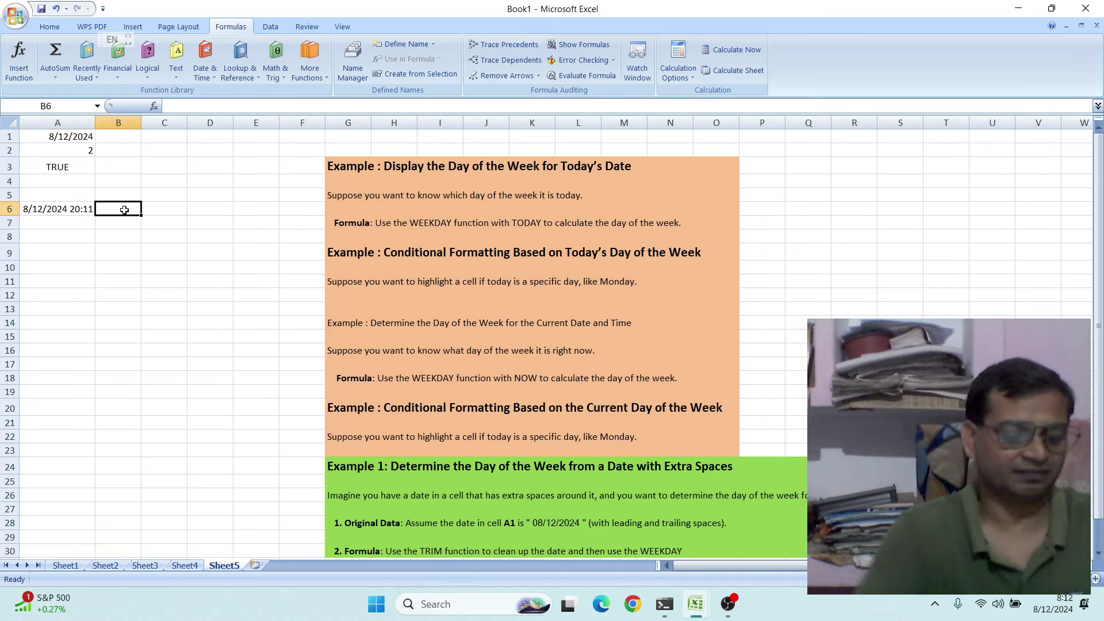
pyautogui.write('=')
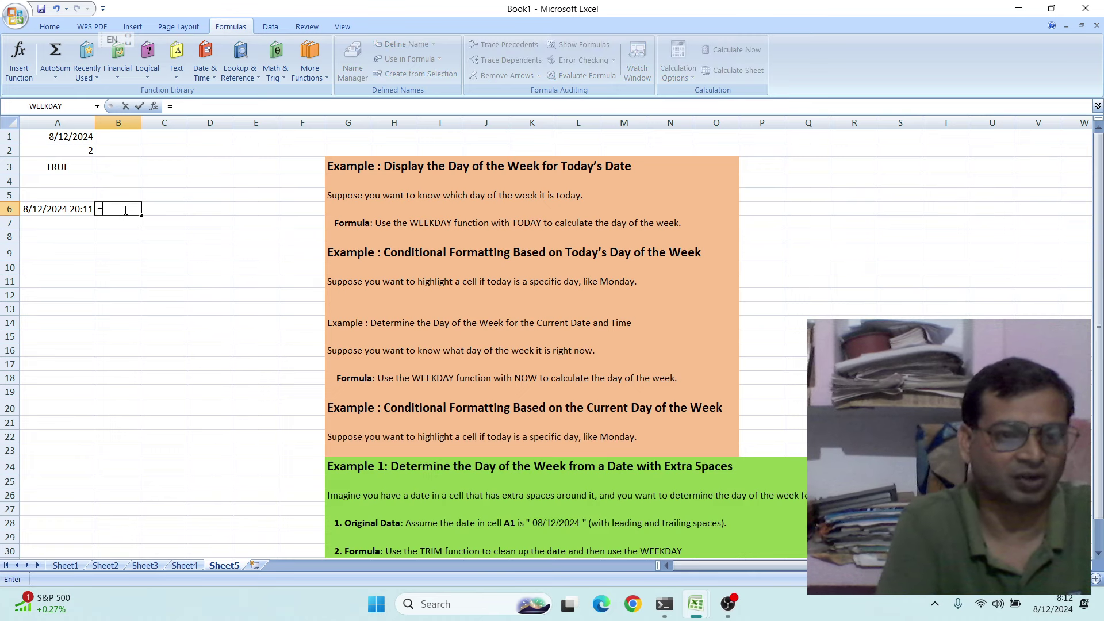
pyautogui.press('BackSpace')
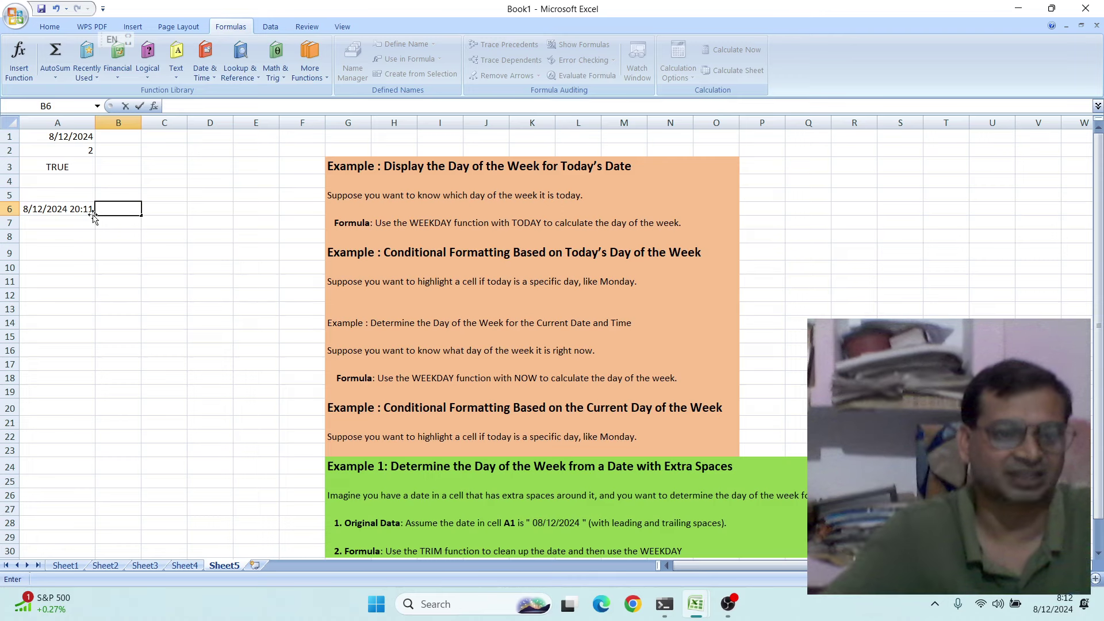
pyautogui.click(68, 222)
pyautogui.write('=')
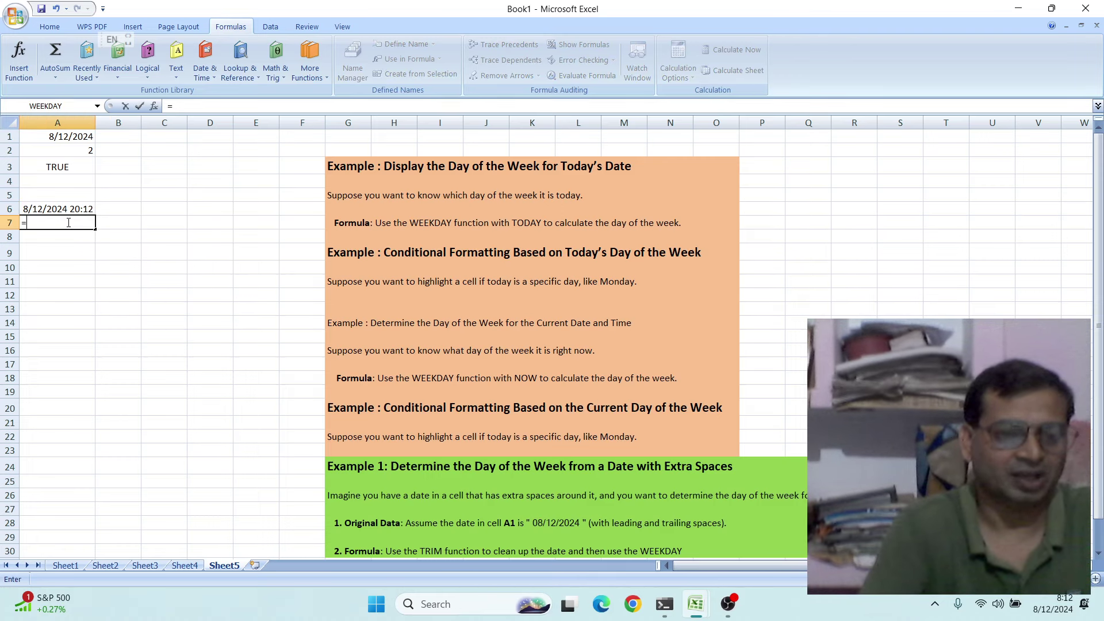
pyautogui.write('w')
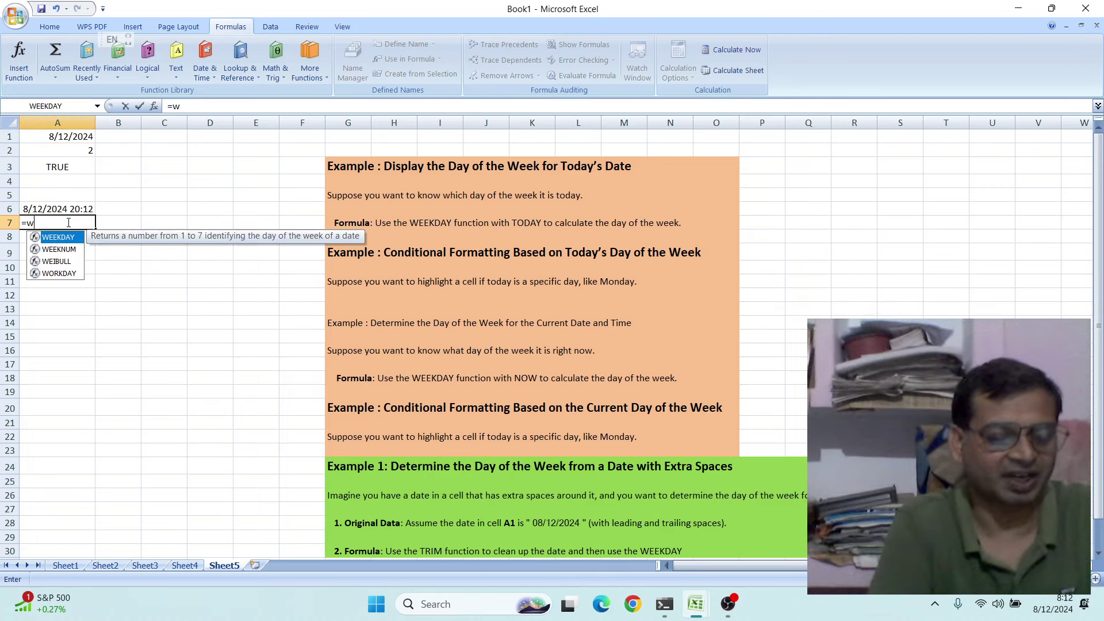
pyautogui.write('e')
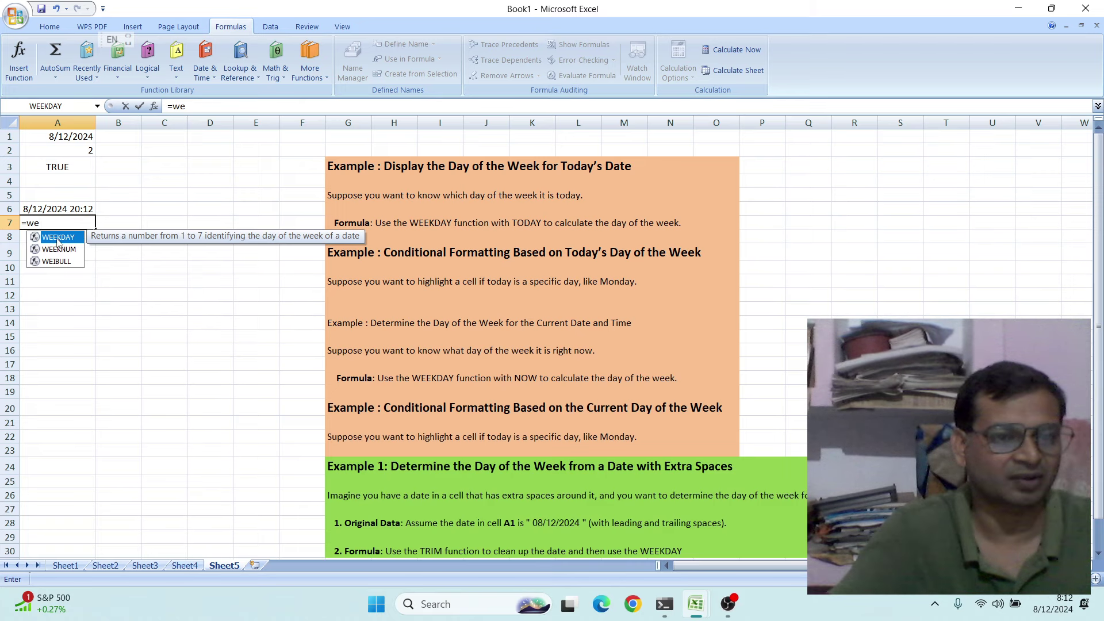
pyautogui.doubleClick(58, 241)
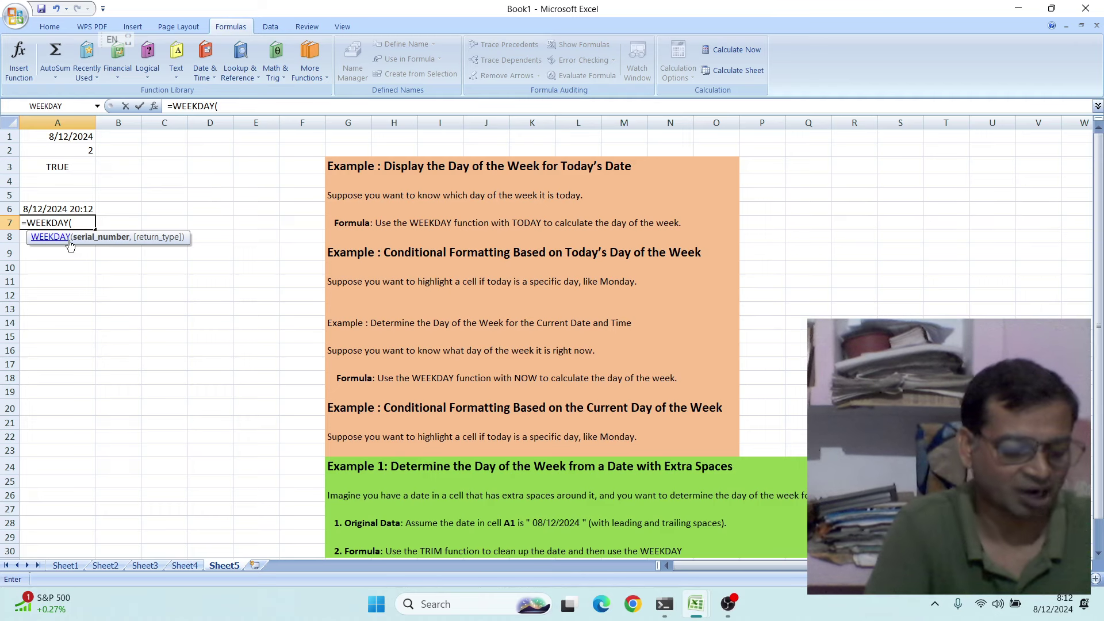
pyautogui.write('n')
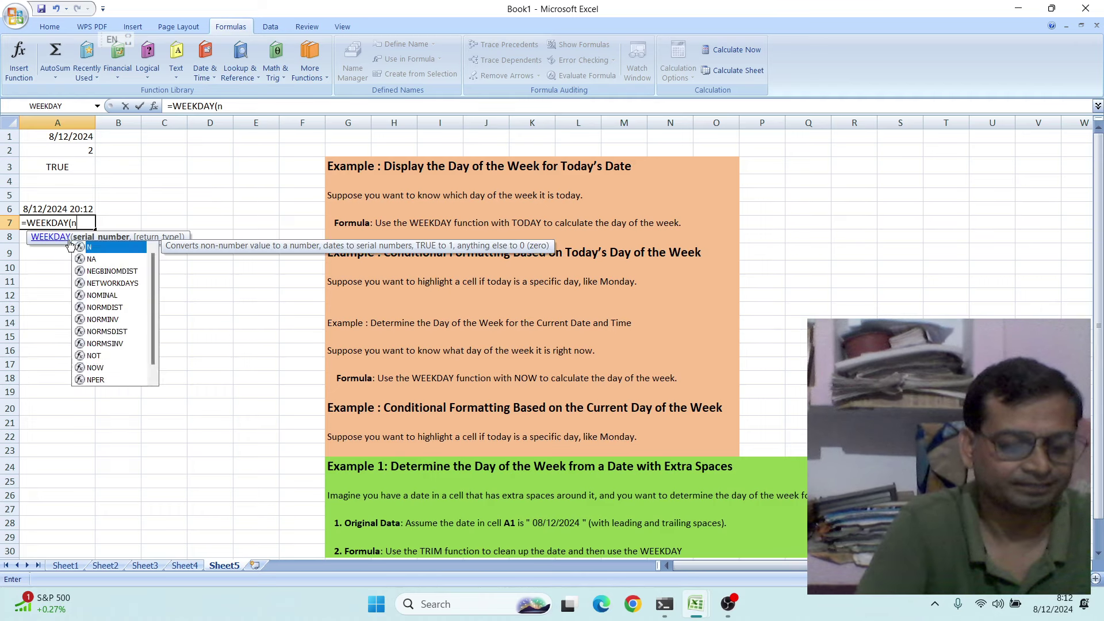
pyautogui.write('ow')
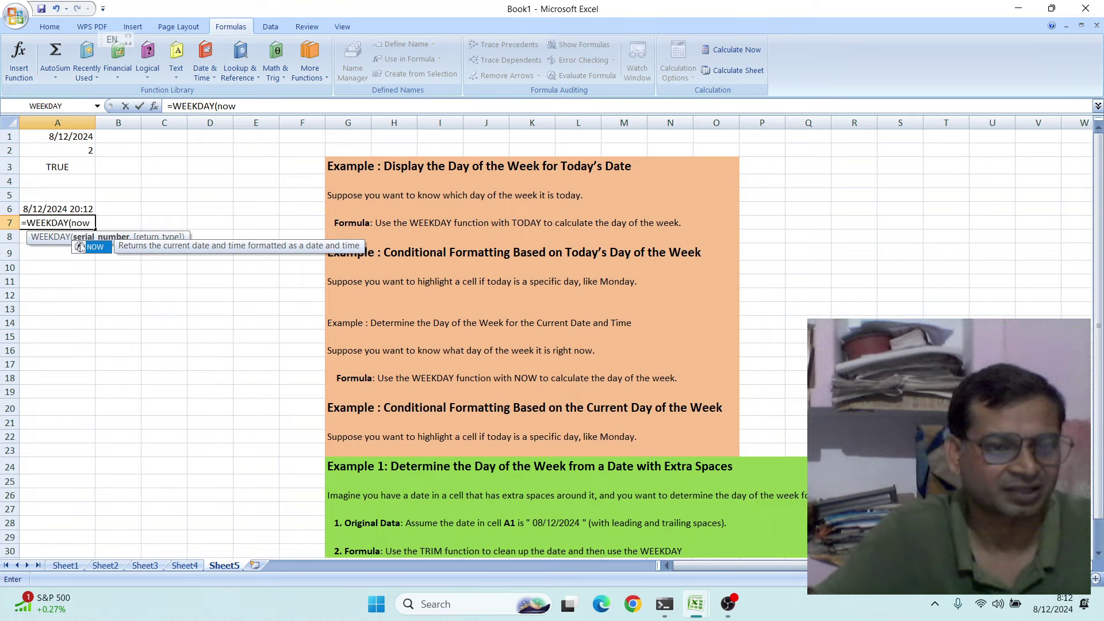
pyautogui.doubleClick(95, 249)
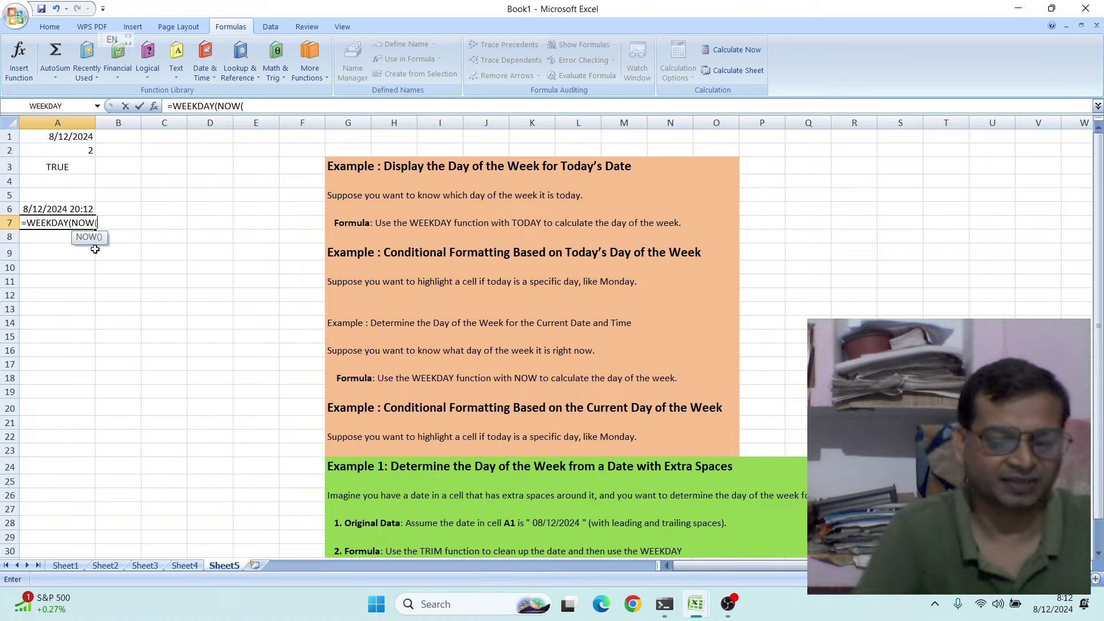
pyautogui.write(')')
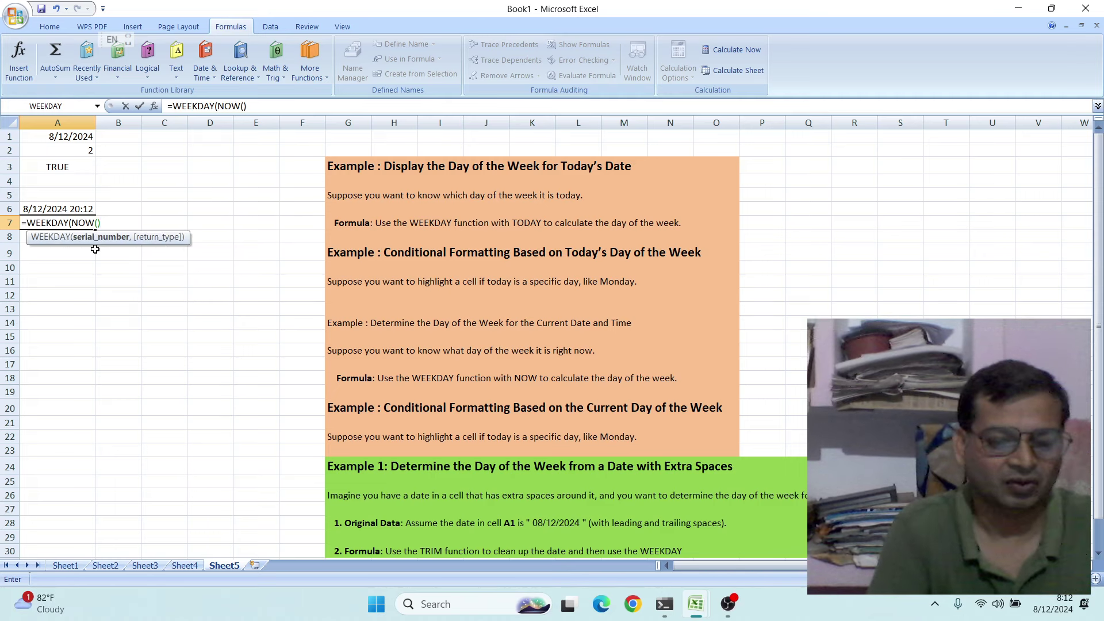
pyautogui.write(',')
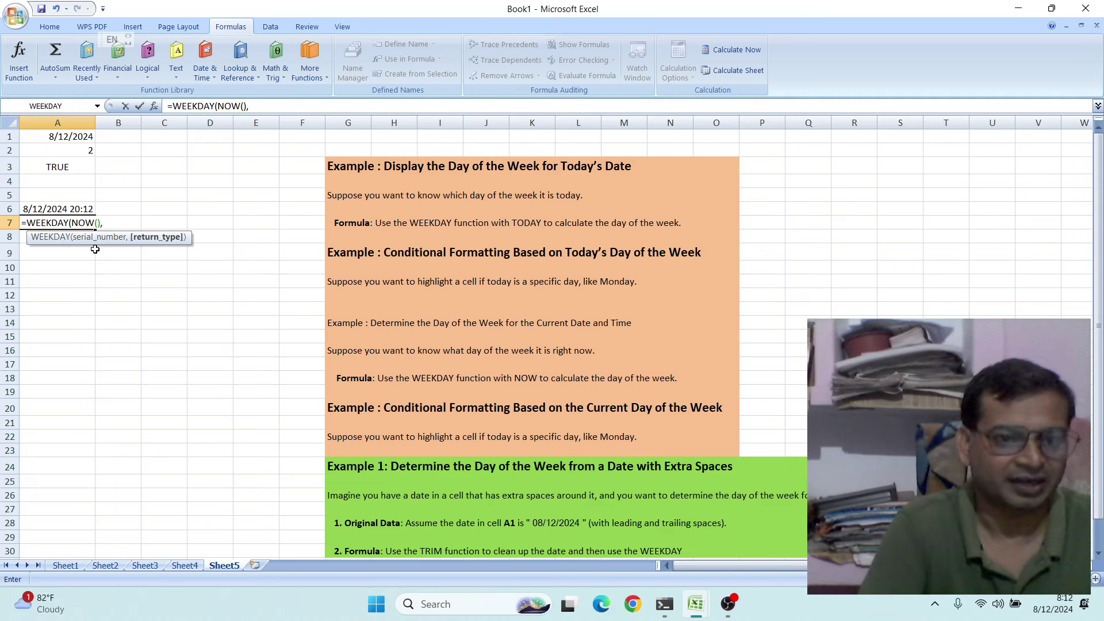
pyautogui.write('1')
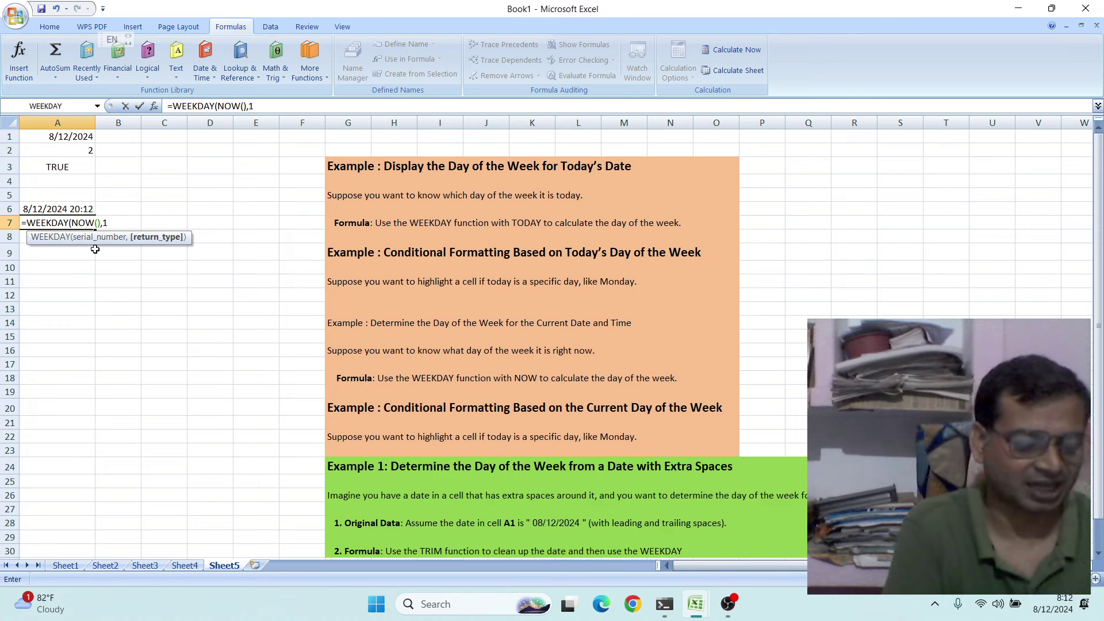
pyautogui.write(')')
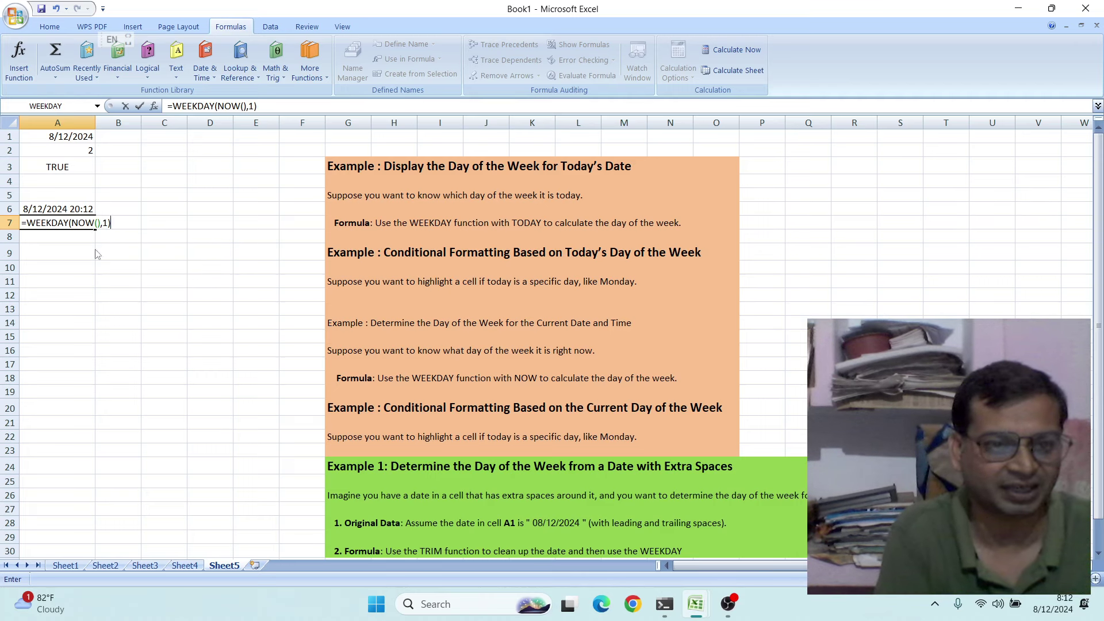
pyautogui.press('Return')
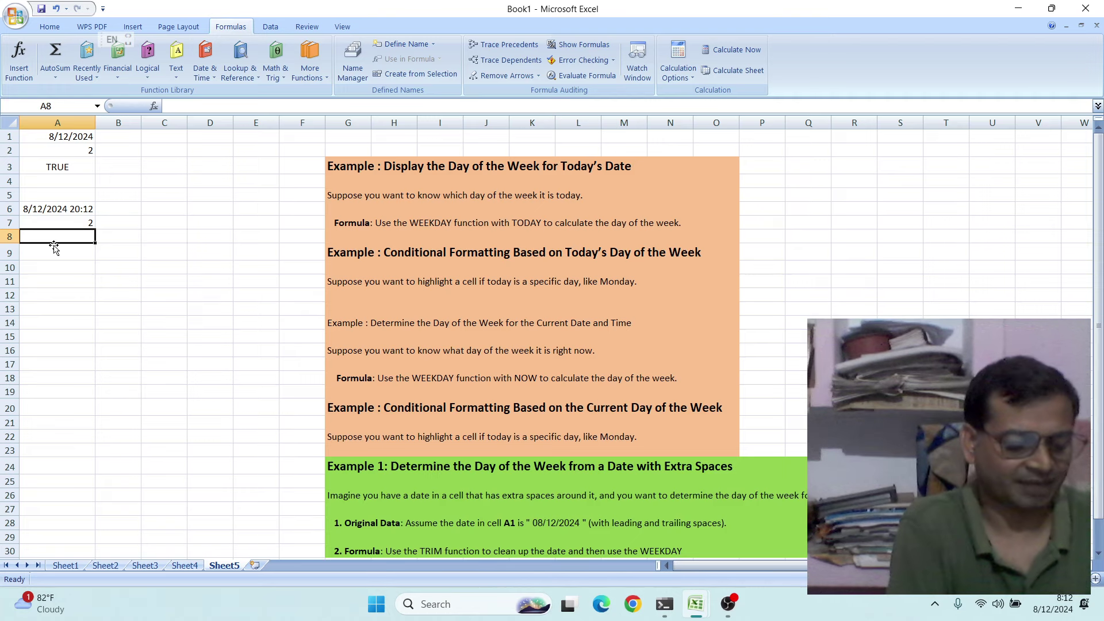
# - Enter =WEEKDAY(NOW(),2)=1 in A8 so the Monday check shows TRUE
pyautogui.write('=')
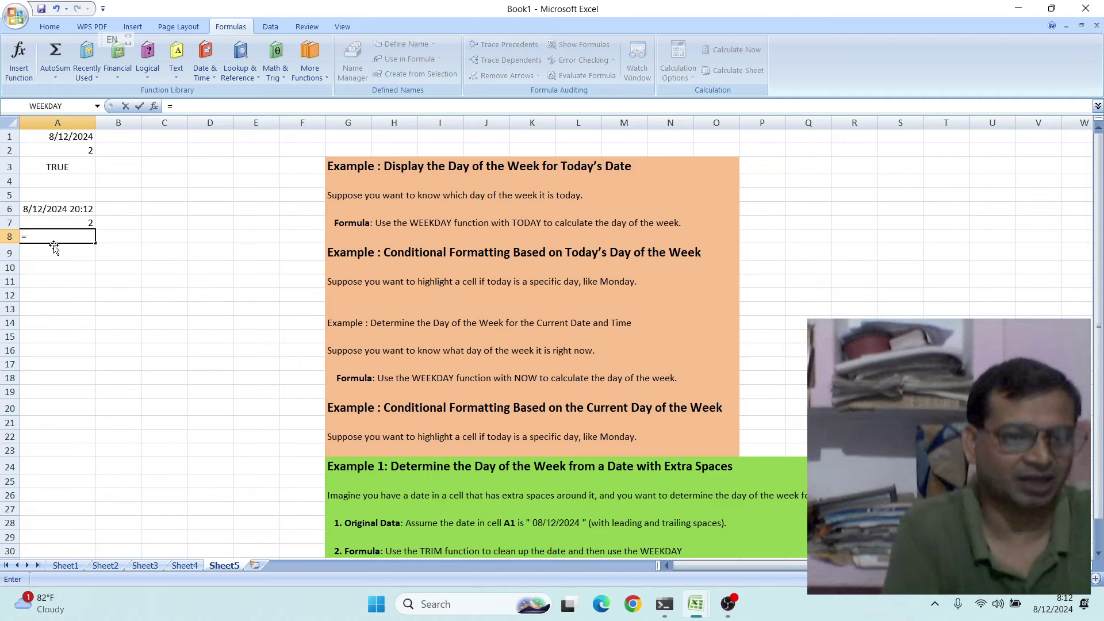
pyautogui.write('we')
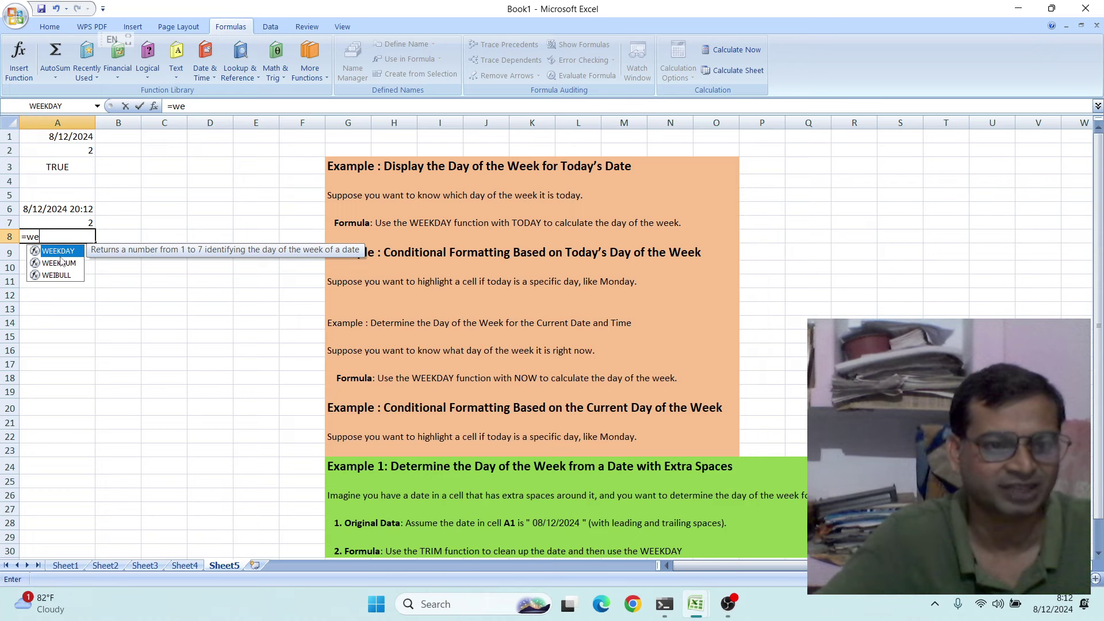
pyautogui.doubleClick(59, 251)
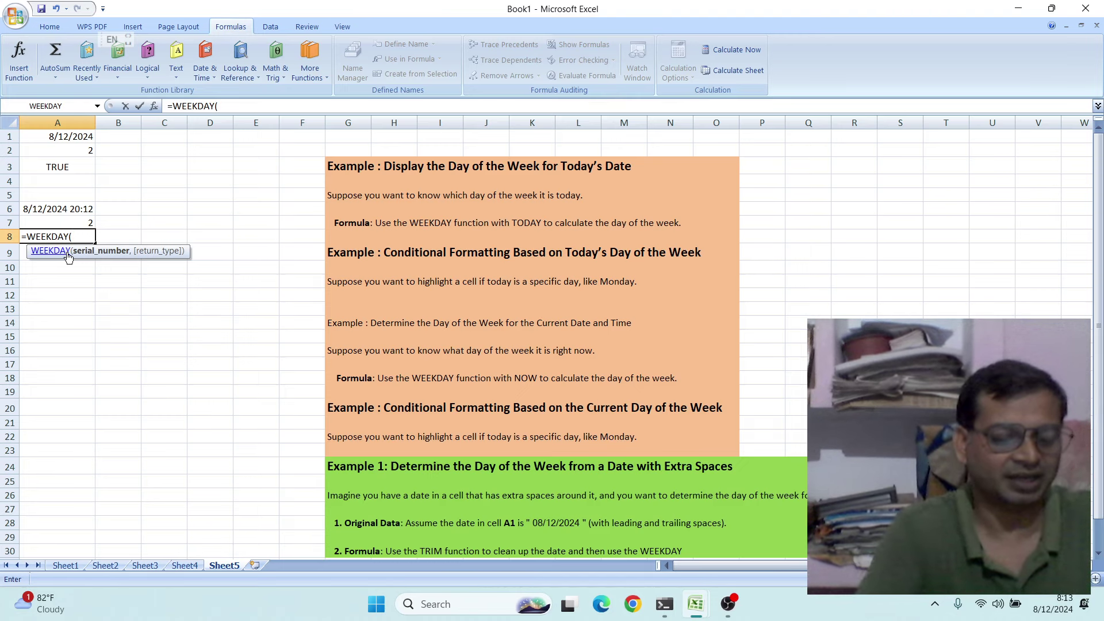
pyautogui.write('now')
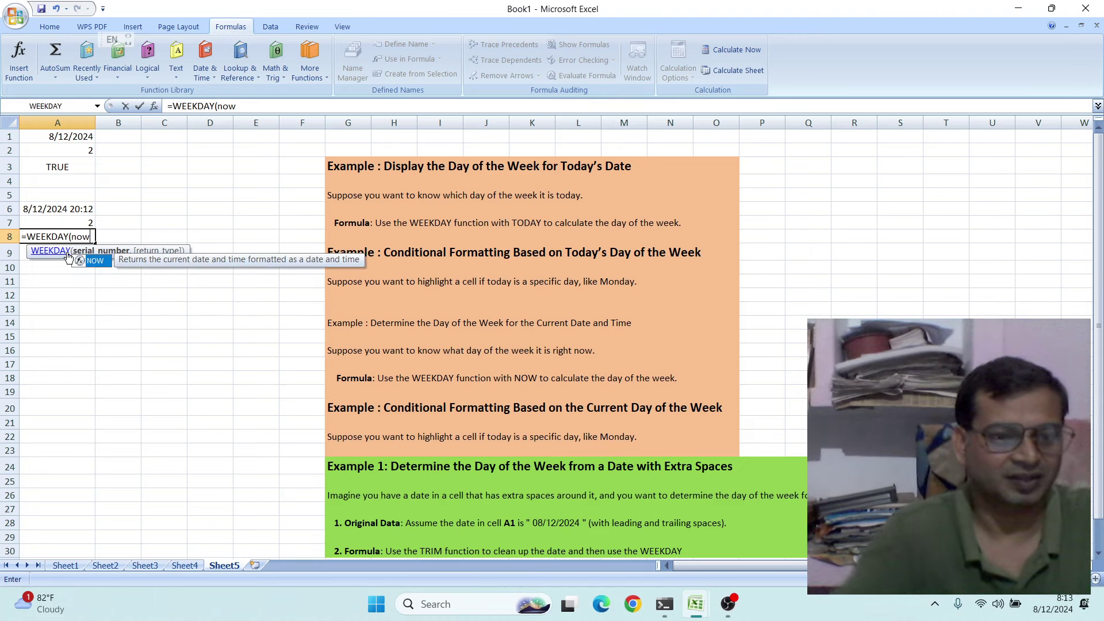
pyautogui.doubleClick(95, 261)
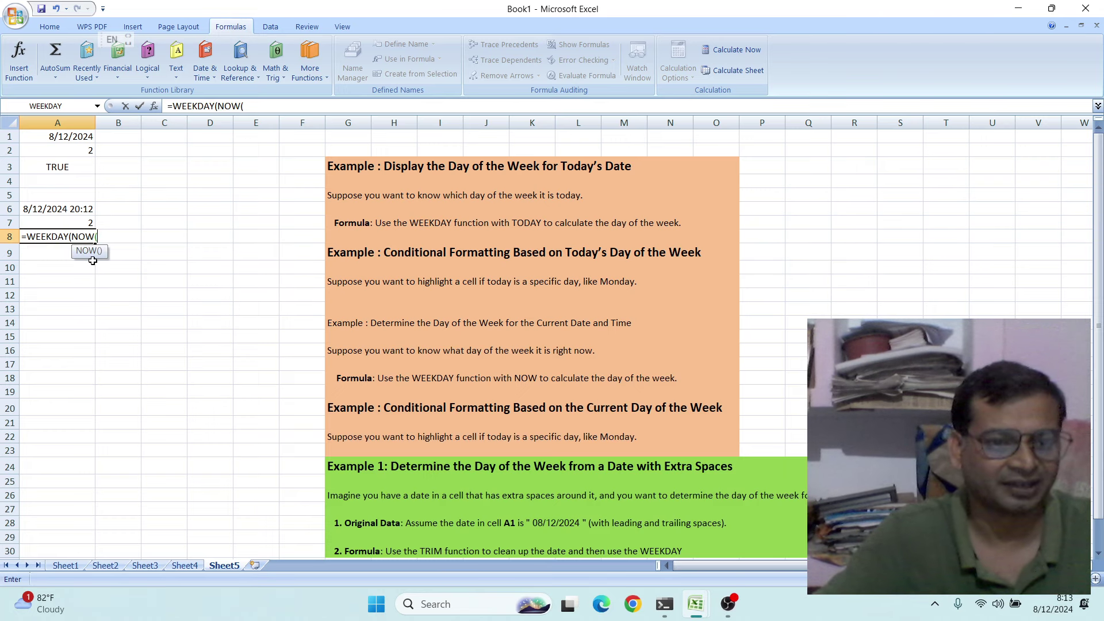
pyautogui.write(')')
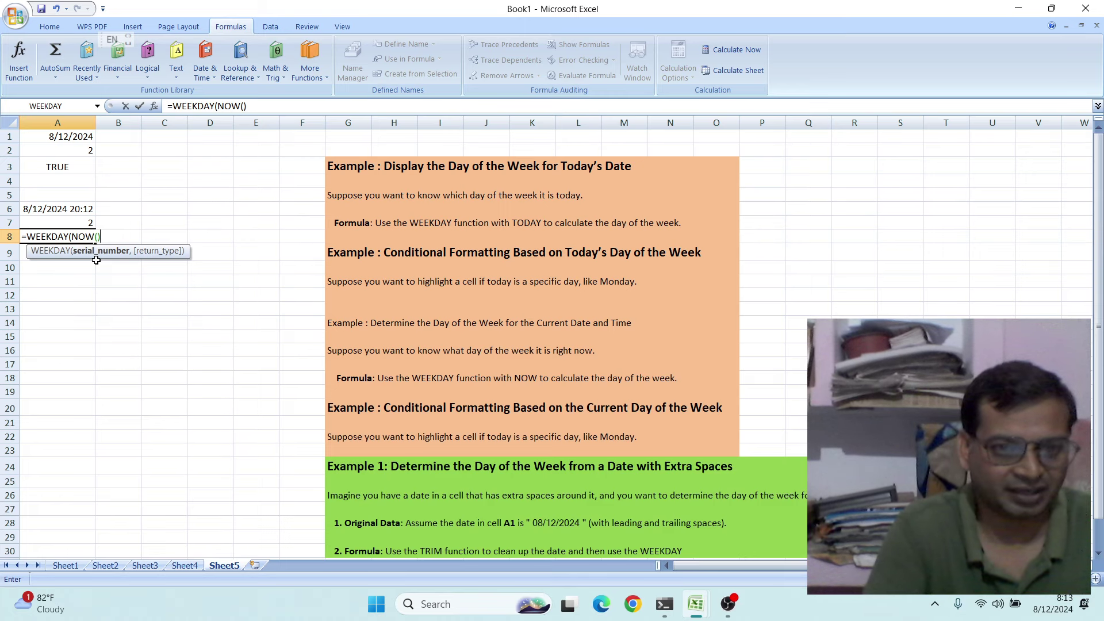
pyautogui.write(',')
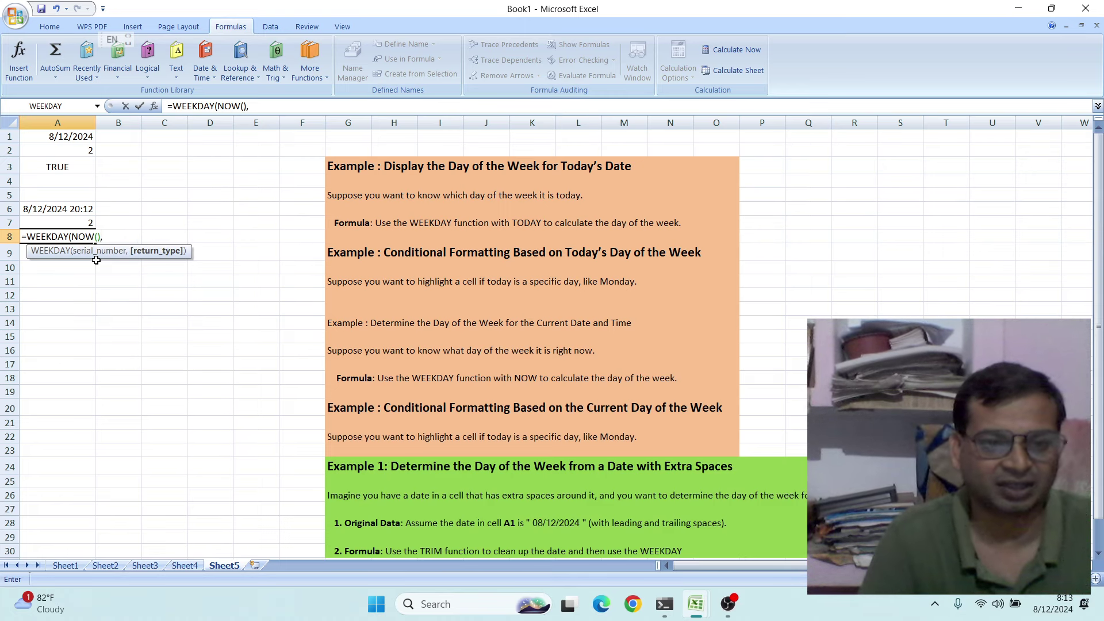
pyautogui.write('2')
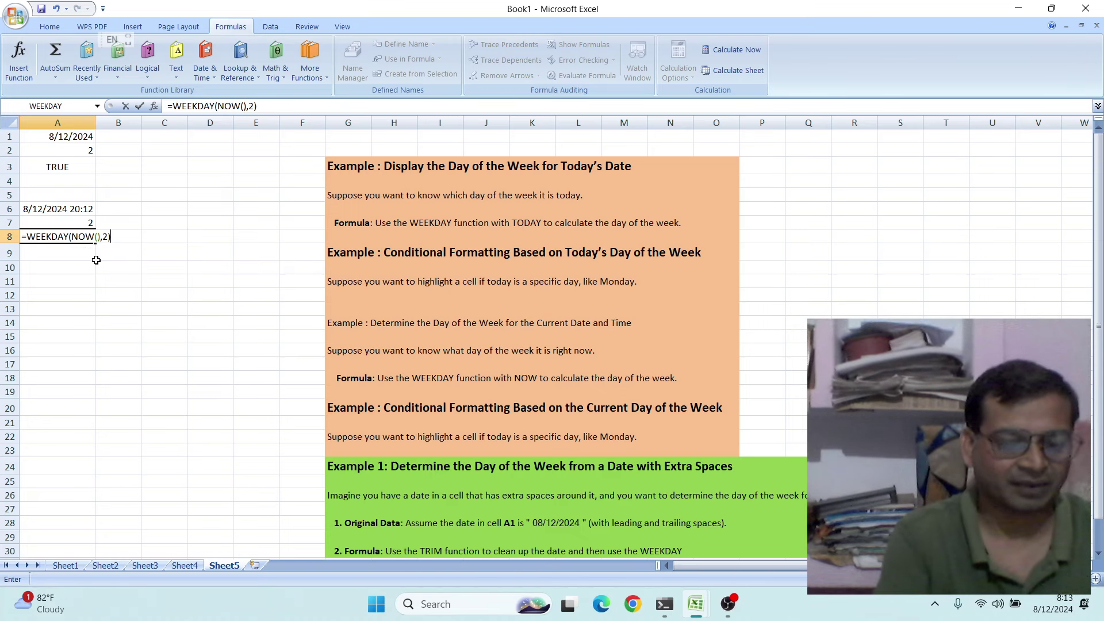
pyautogui.write('=1')
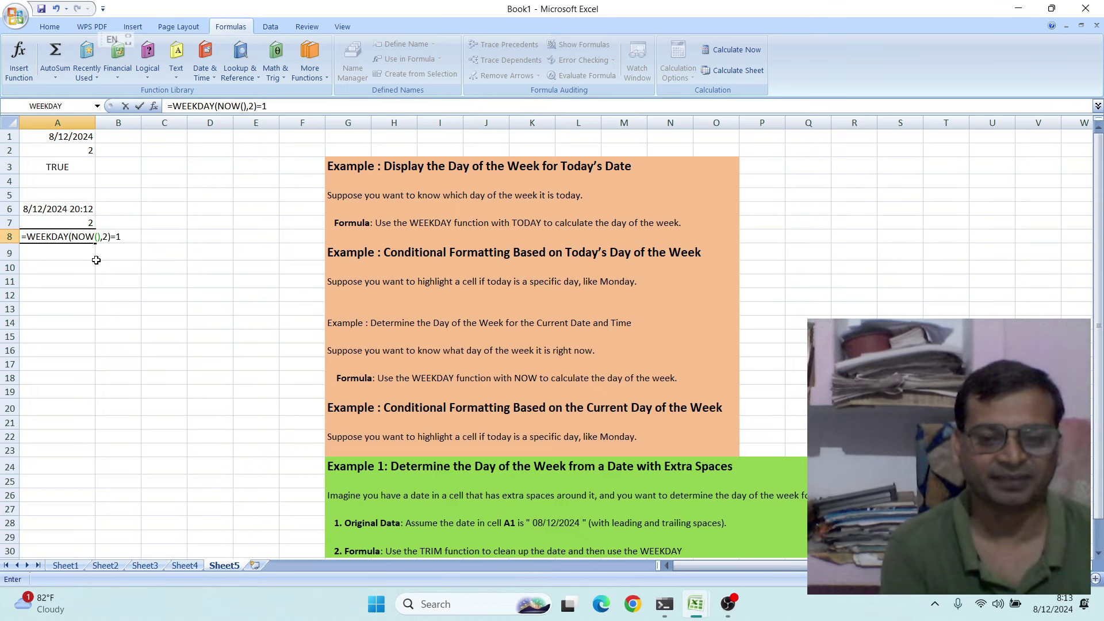
pyautogui.press('Return')
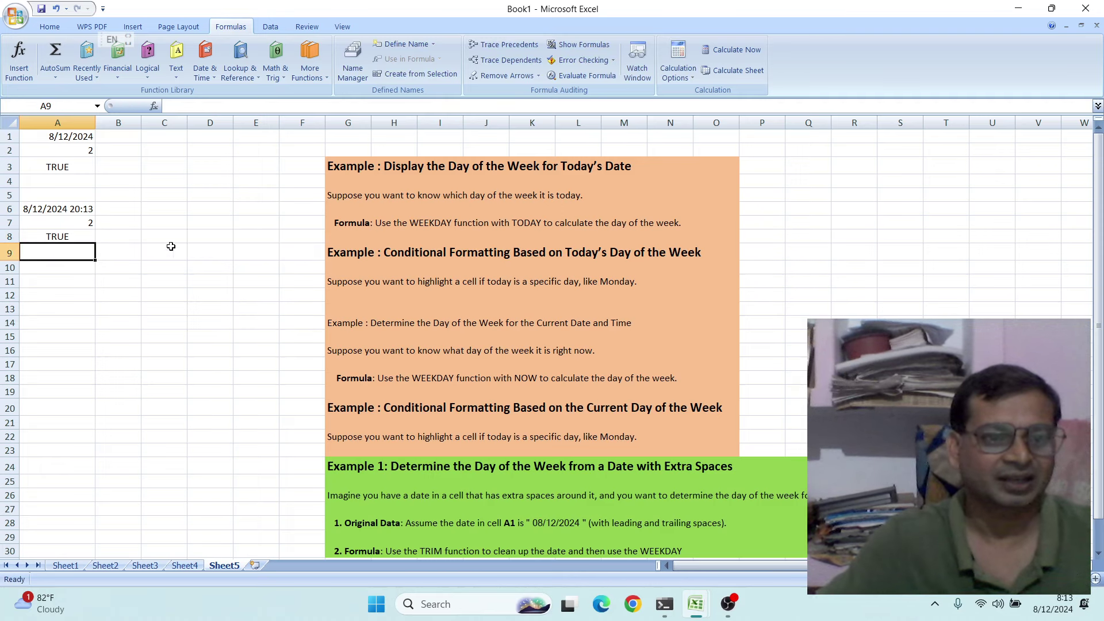
pyautogui.click(64, 237)
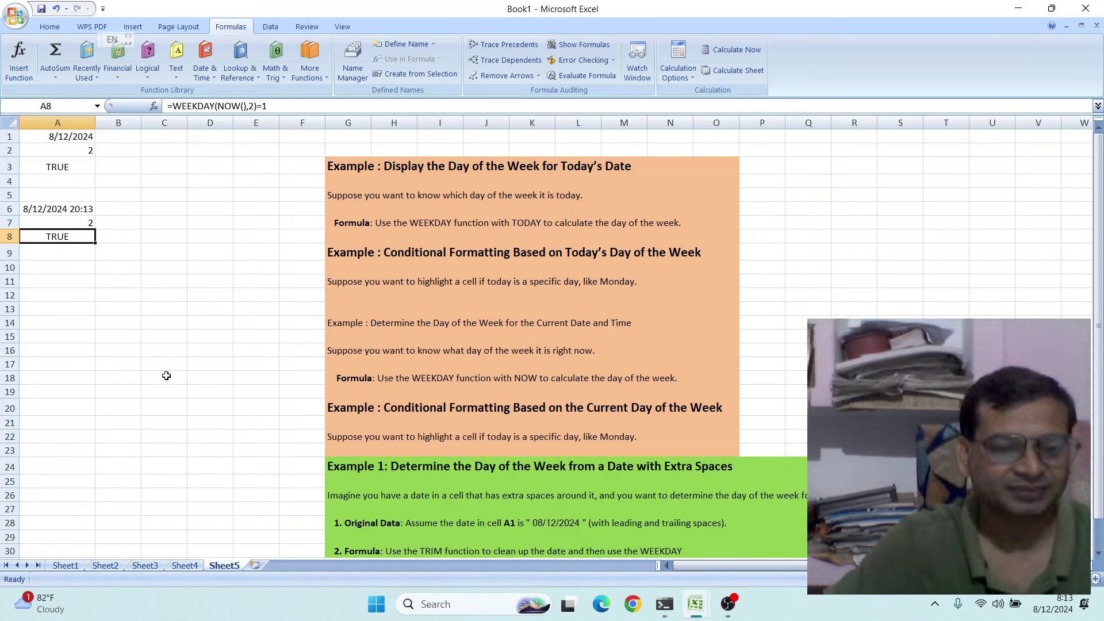
pyautogui.scroll(-3, 200, 332)
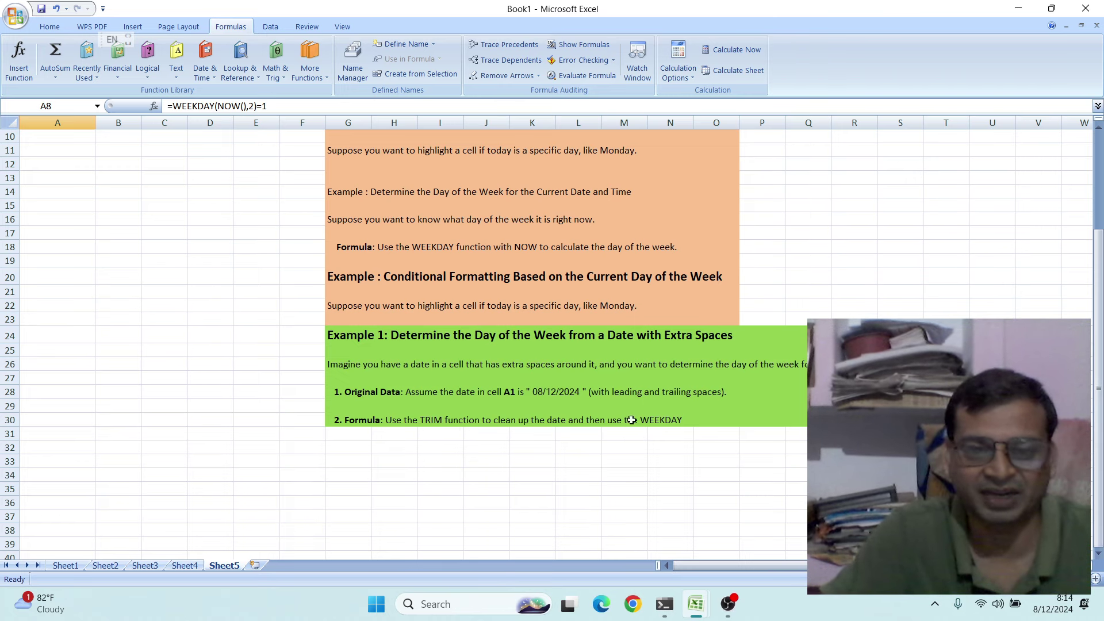
pyautogui.scroll(2, 483, 443)
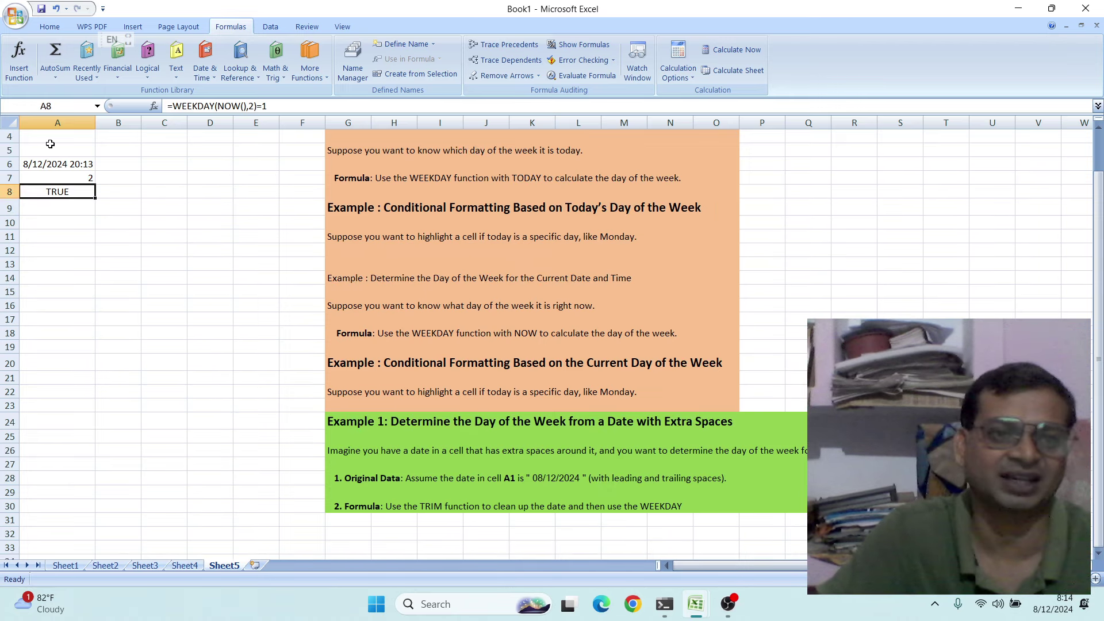
pyautogui.scroll(1, 118, 152)
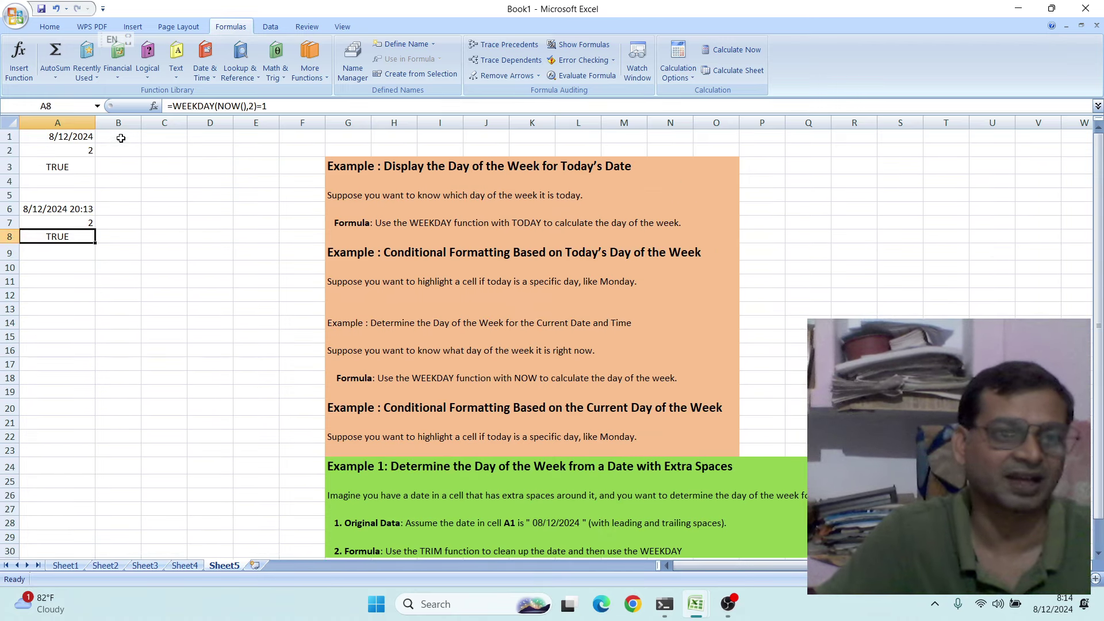
pyautogui.click(120, 138)
# - Enter =WEEKDAY(TRIM(A1),1) in B1 to get 2, then minimise Excel
pyautogui.write('=')
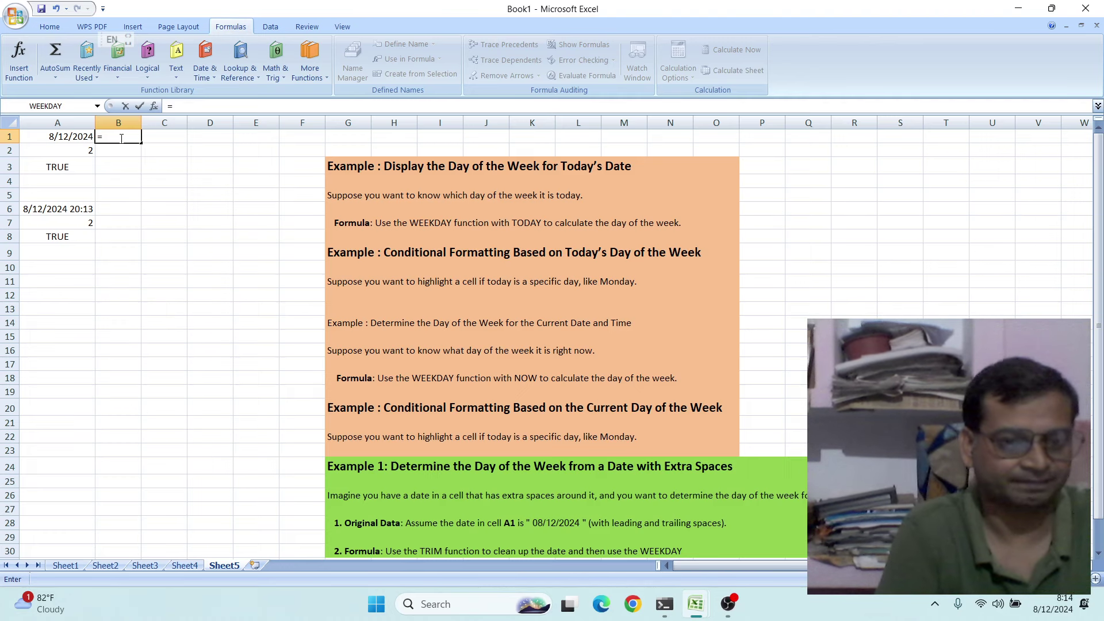
pyautogui.write('w')
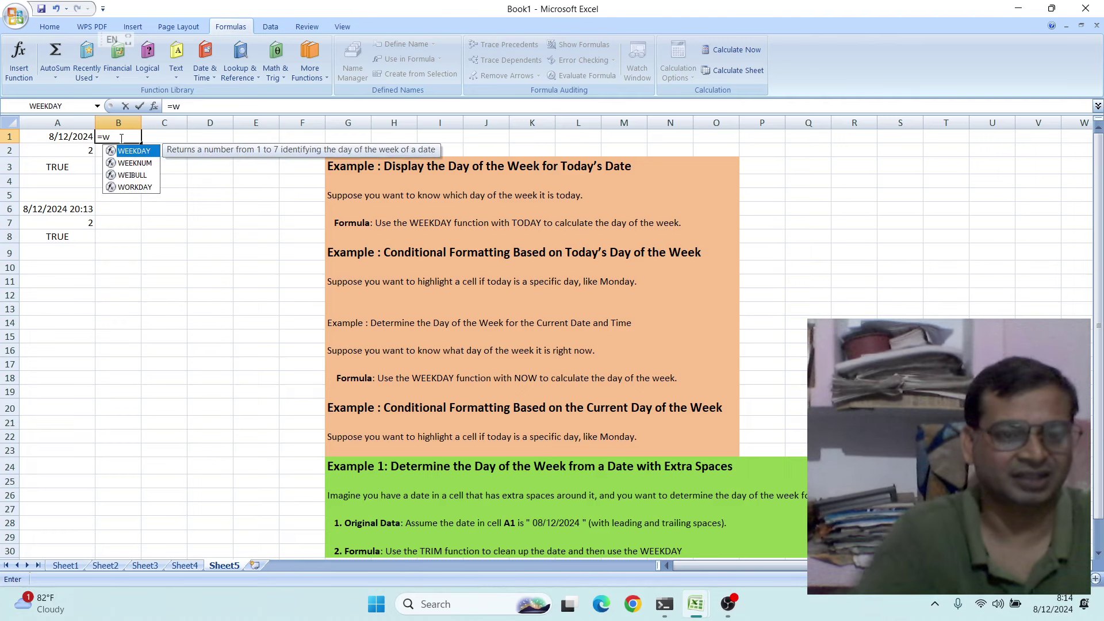
pyautogui.doubleClick(137, 152)
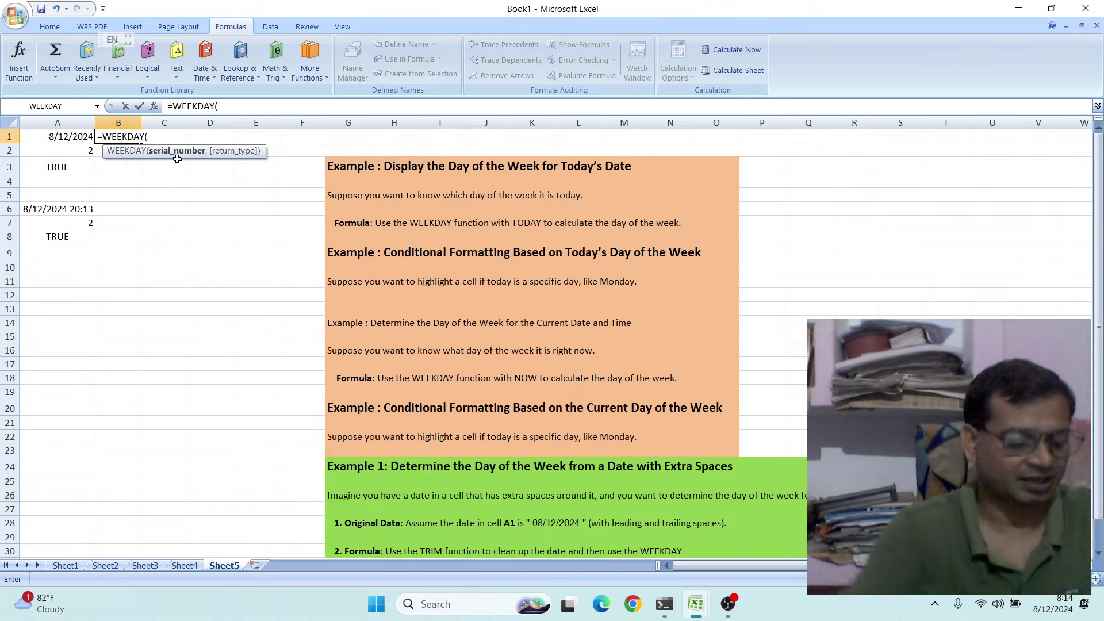
pyautogui.write('rt')
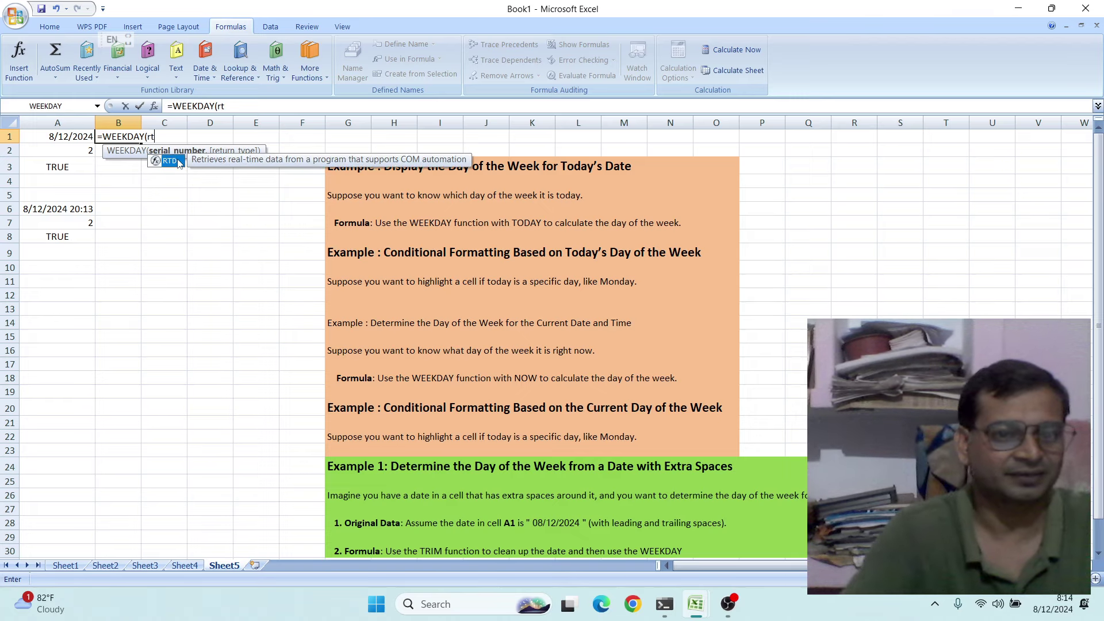
pyautogui.press('BackSpace')
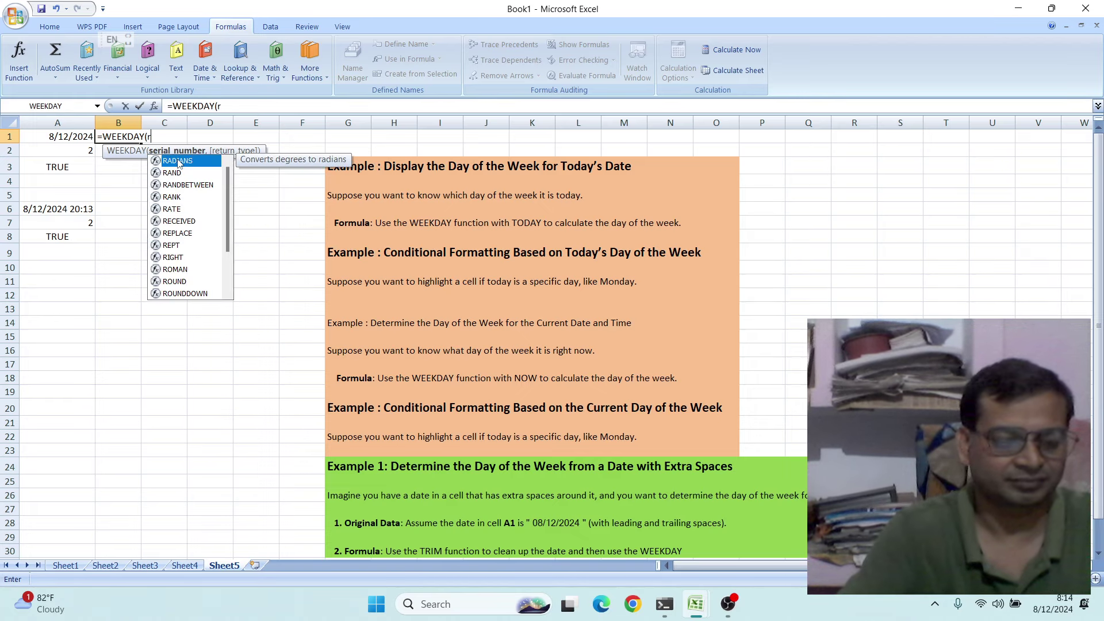
pyautogui.press('BackSpace')
pyautogui.write('tri')
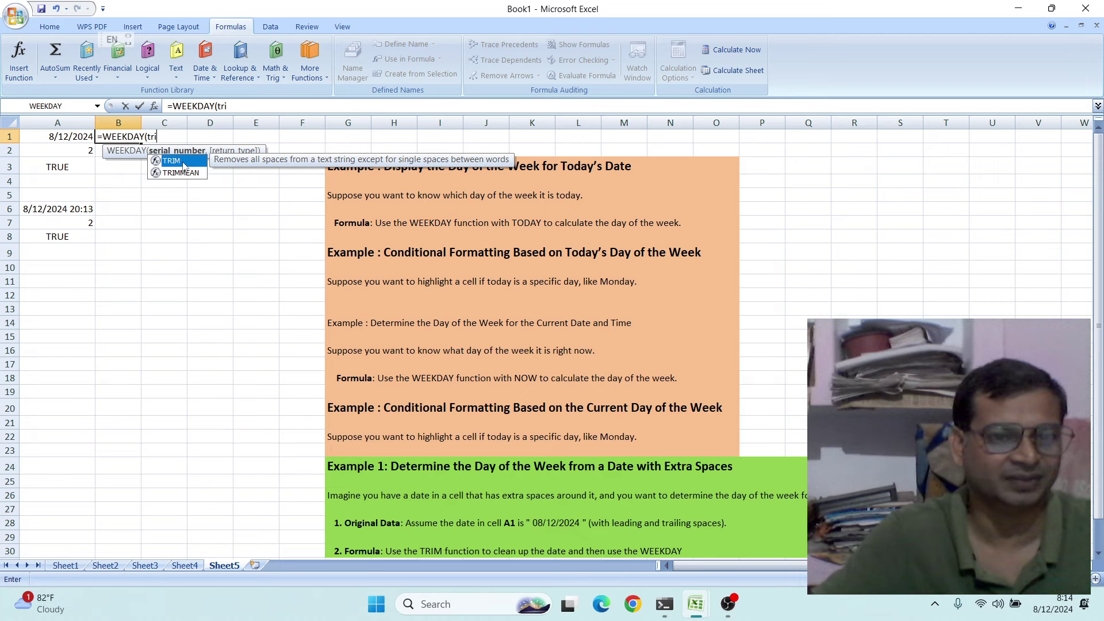
pyautogui.doubleClick(171, 161)
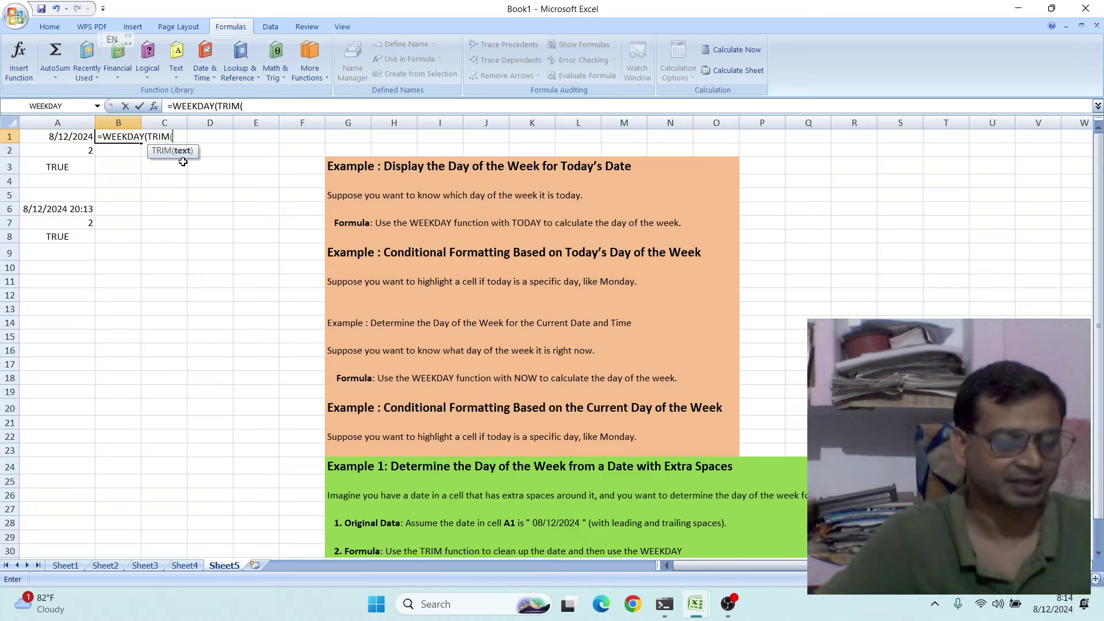
pyautogui.click(64, 136)
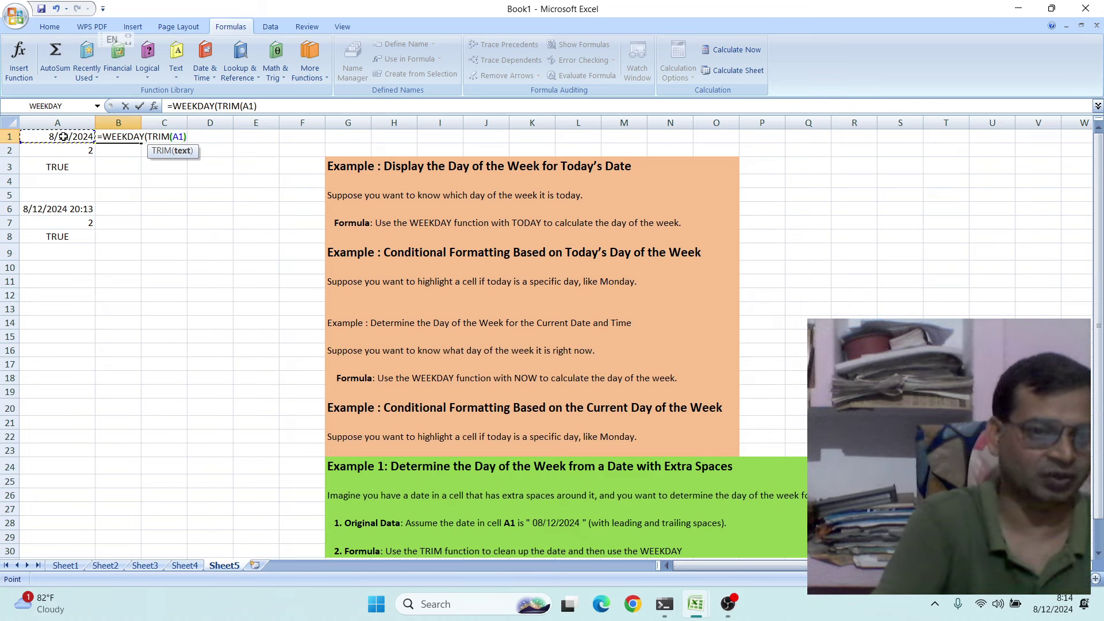
pyautogui.write('),1')
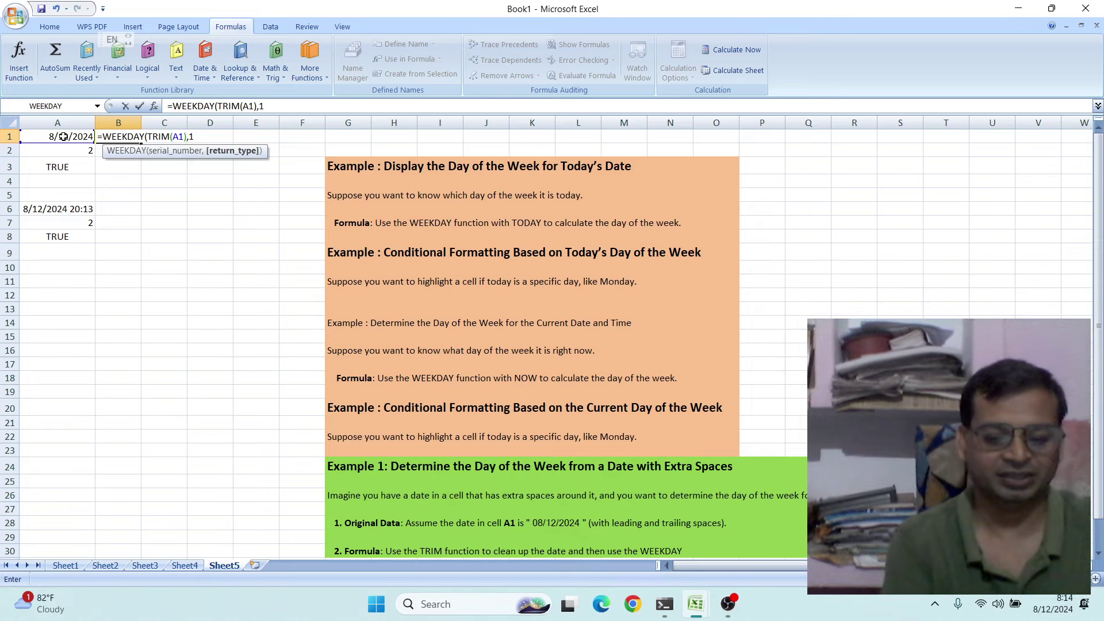
pyautogui.write(')')
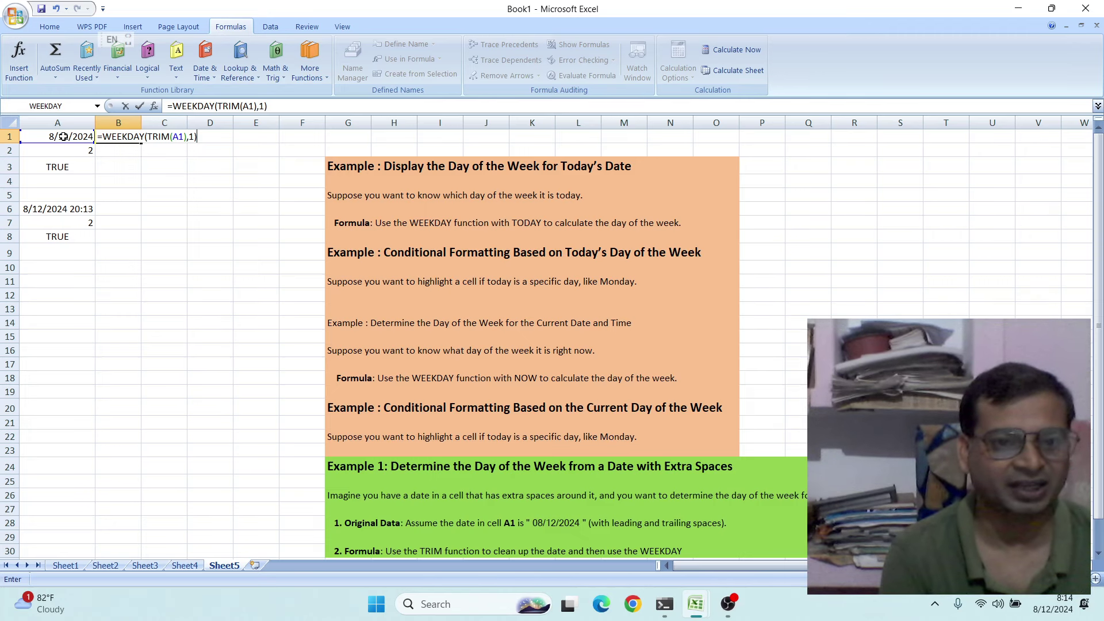
pyautogui.press('Return')
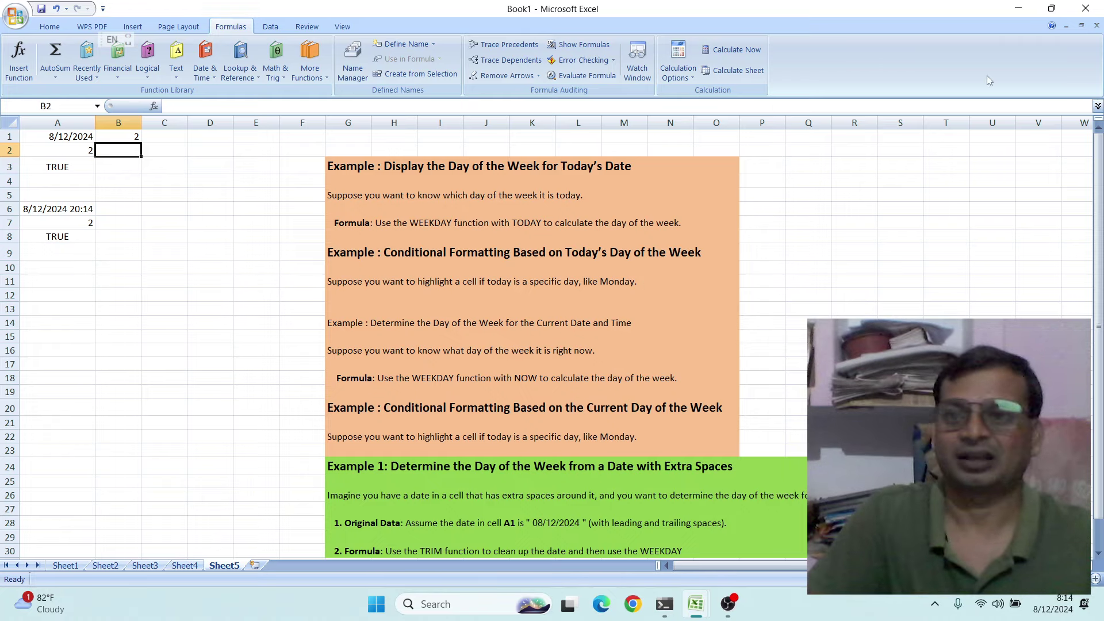
pyautogui.click(943, 209)
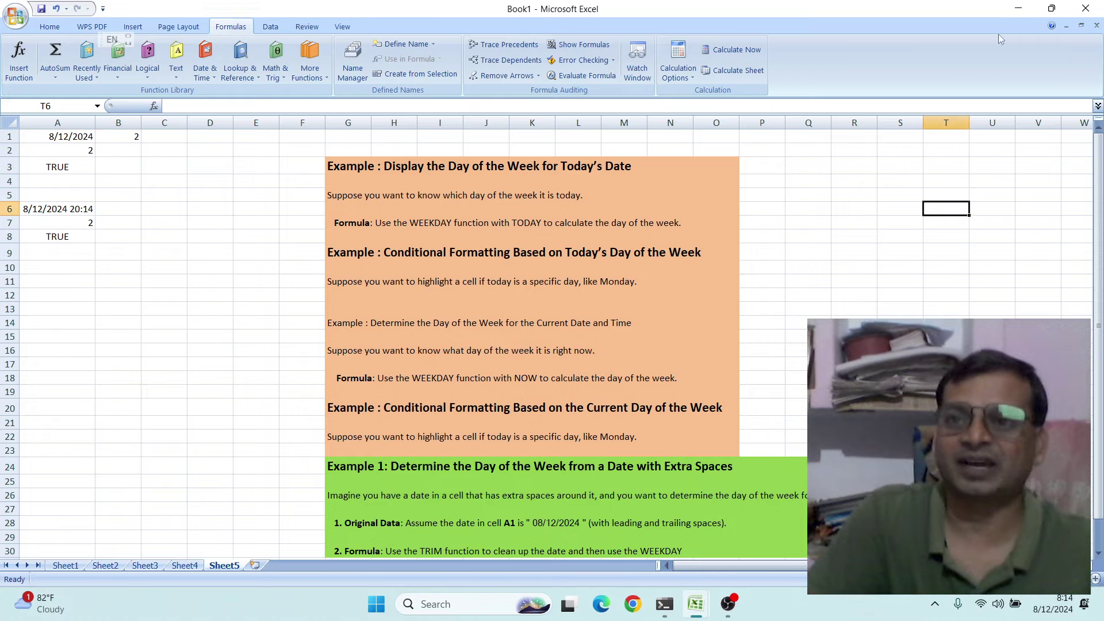
pyautogui.click(1018, 9)
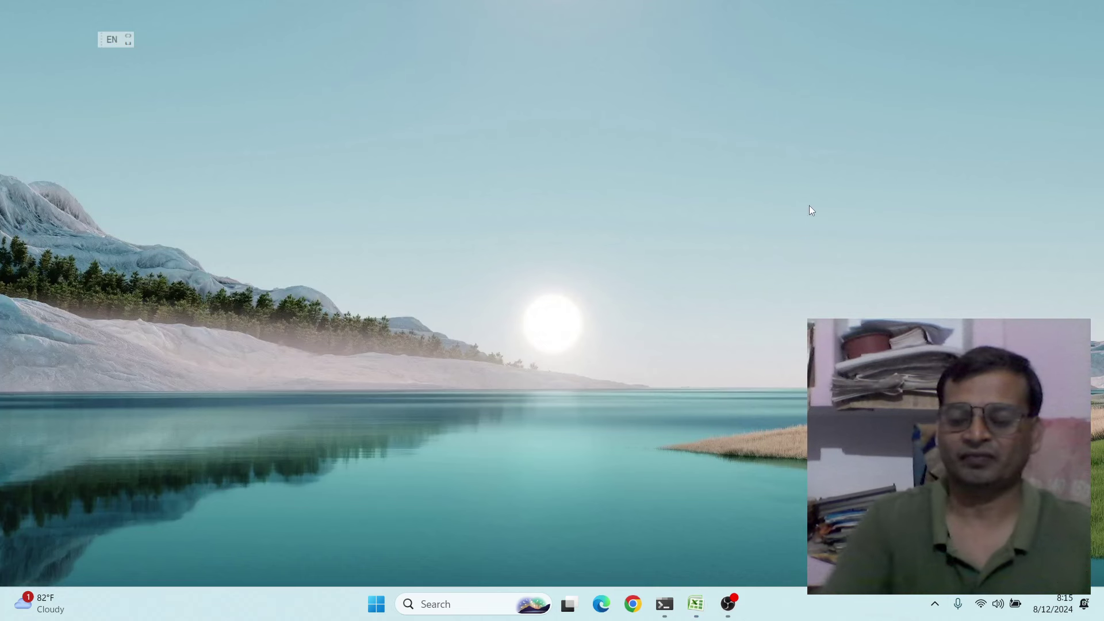